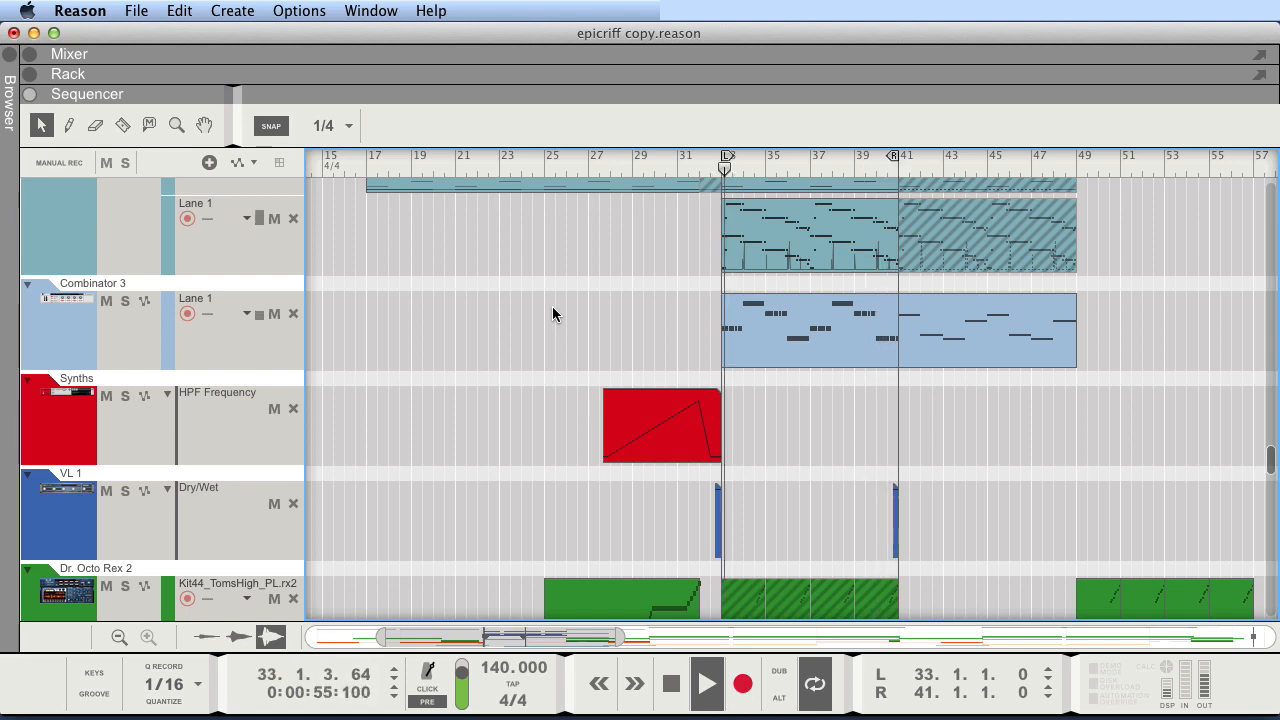
Stop playback, set the song position to bar 33 and solo the Antidote 1 track
{"action": "key", "text": "space"}
{"action": "scroll", "coordinate": [537, 296], "scroll_direction": "up", "scroll_amount": 10}
{"action": "scroll", "coordinate": [604, 214], "scroll_direction": "up", "scroll_amount": 20}
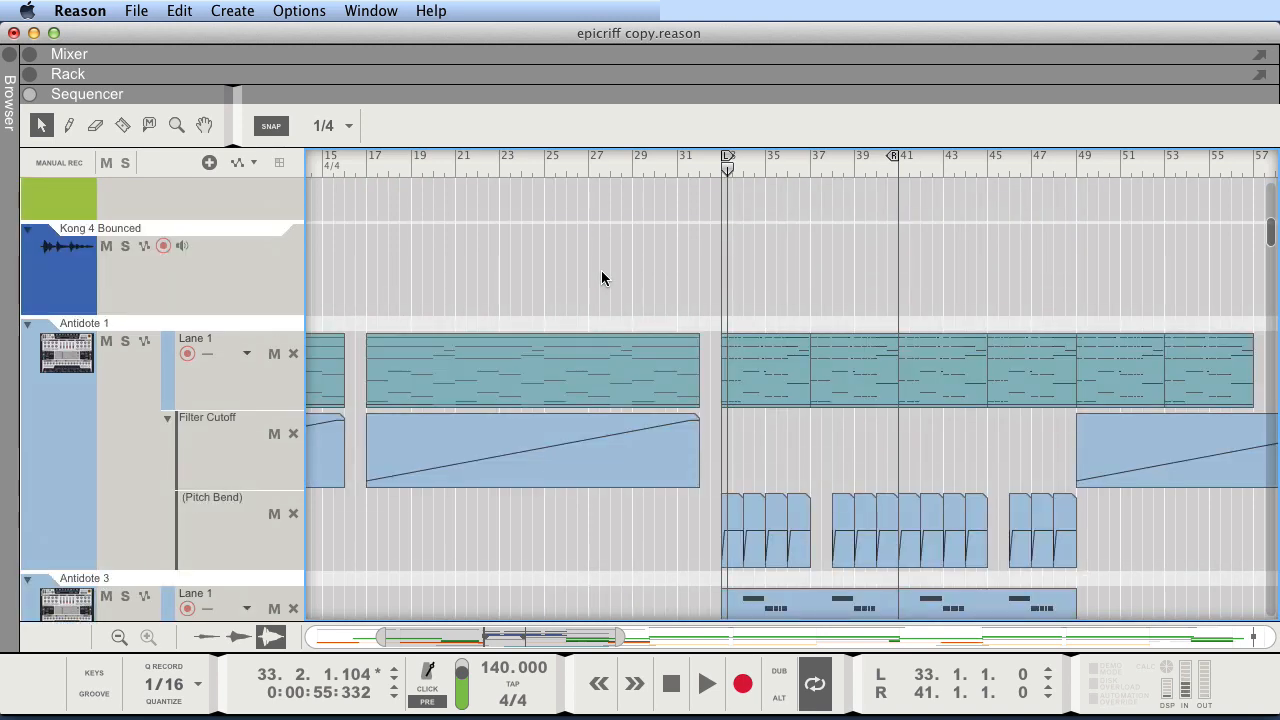
{"action": "left_click_drag", "start_coordinate": [724, 167], "coordinate": [720, 170]}
{"action": "scroll", "coordinate": [852, 254], "scroll_direction": "up", "scroll_amount": 3}
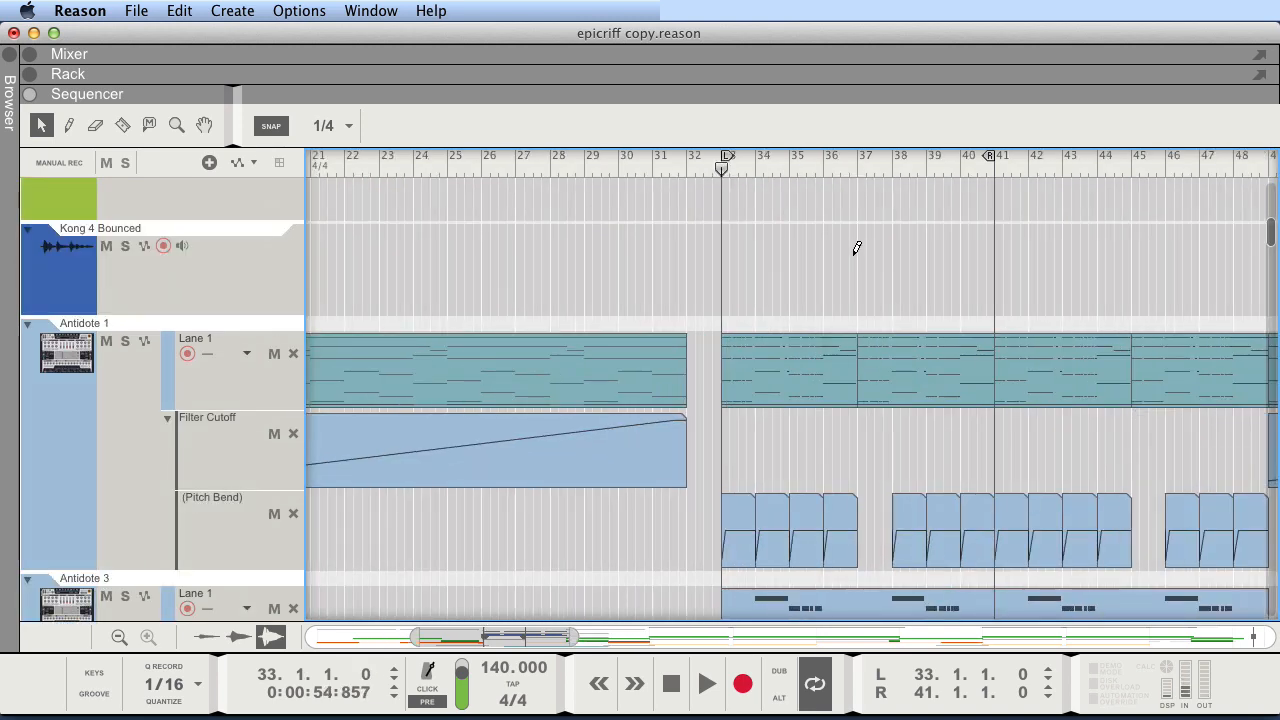
{"action": "left_click_drag", "start_coordinate": [472, 640], "coordinate": [502, 661]}
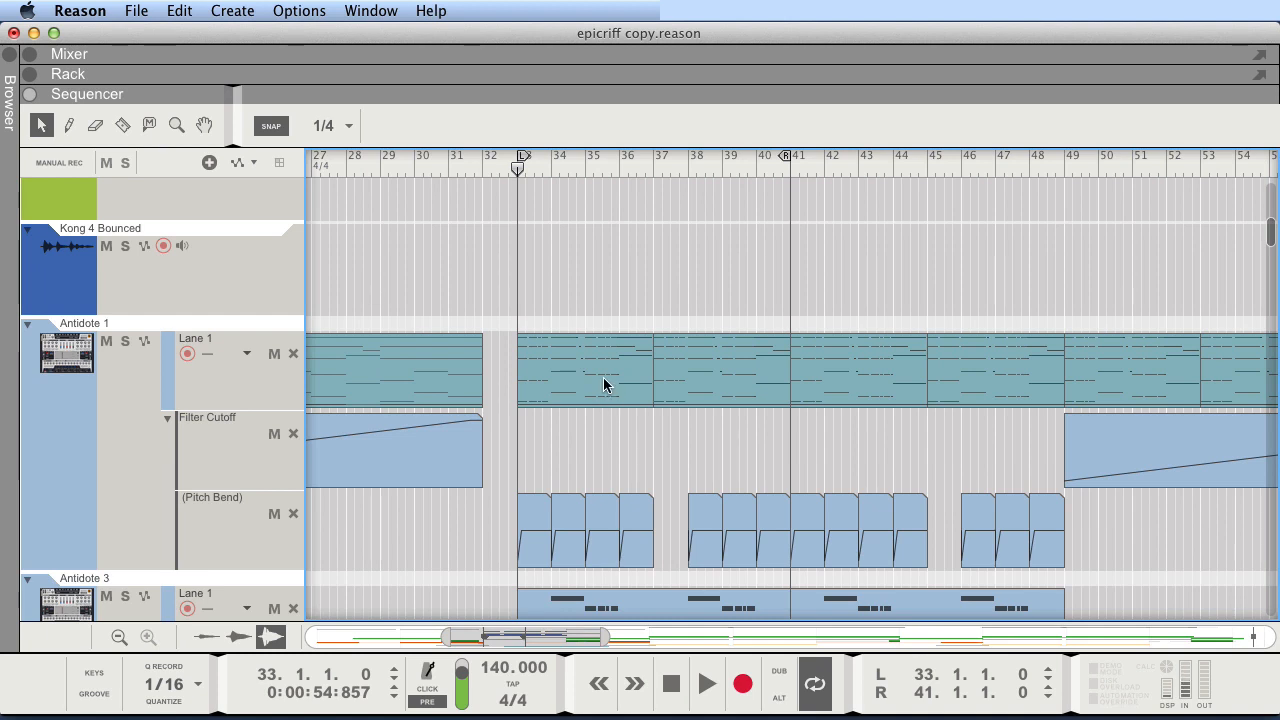
{"action": "left_click", "coordinate": [130, 341]}
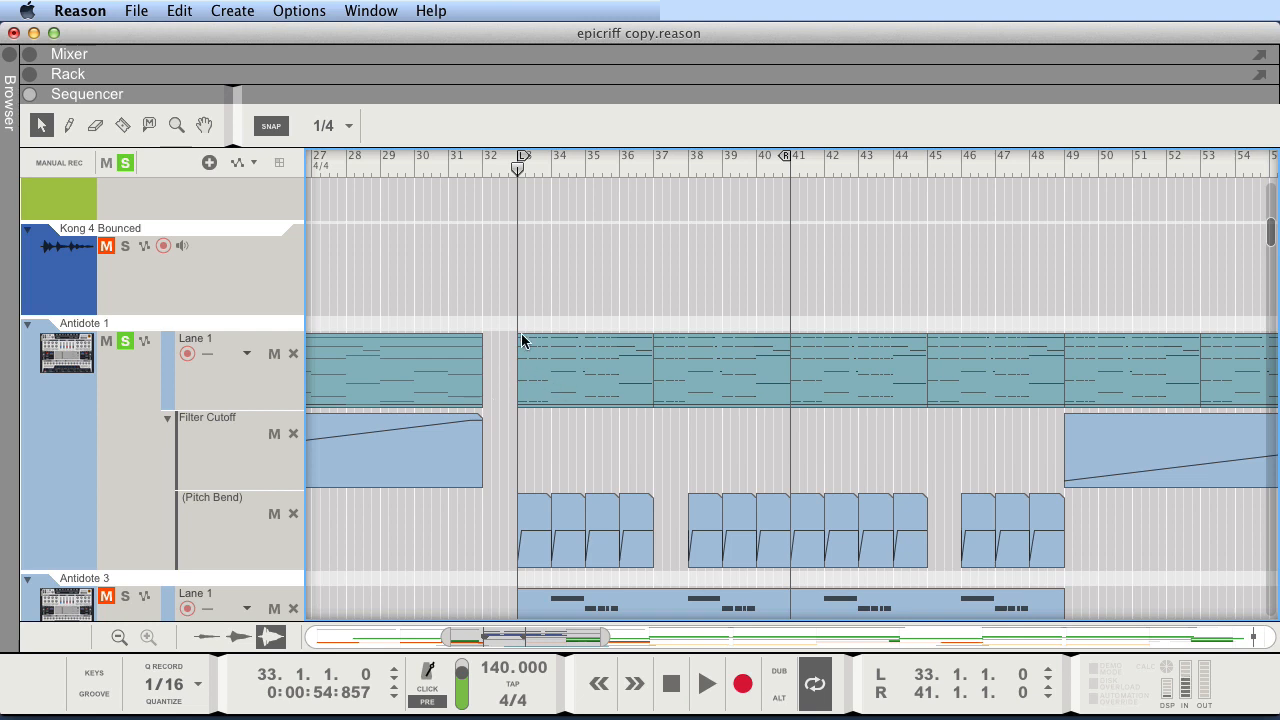
Open the Antidote 1 pitch bend clip at bar 33 and examine its automation curve up close
{"action": "double_click", "coordinate": [522, 537]}
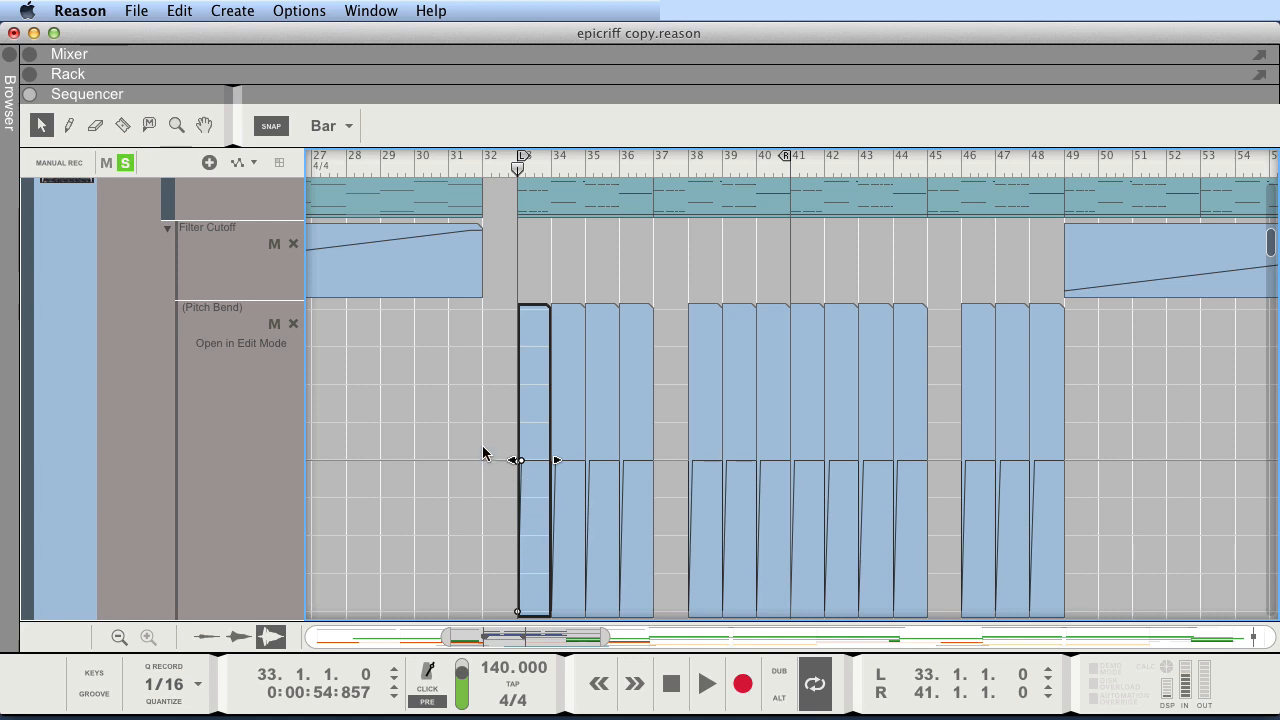
{"action": "scroll", "coordinate": [487, 434], "scroll_direction": "up", "scroll_amount": 10}
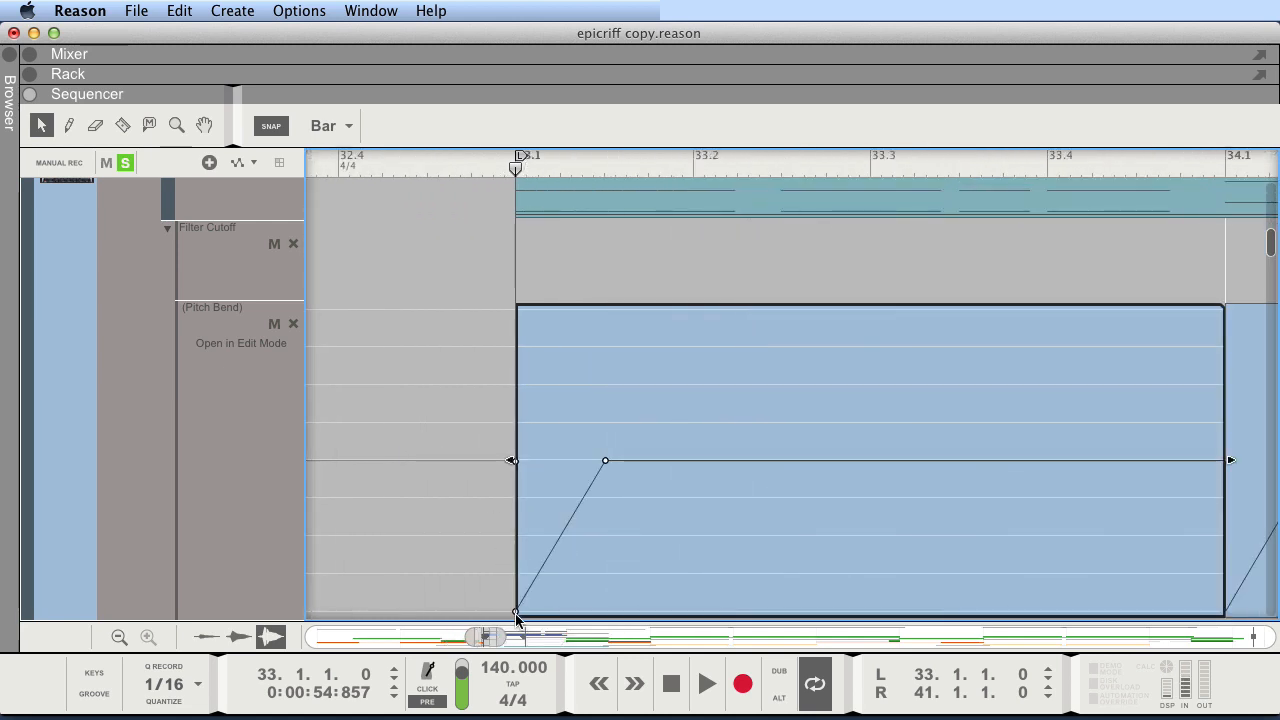
{"action": "scroll", "coordinate": [604, 288], "scroll_direction": "up", "scroll_amount": 1}
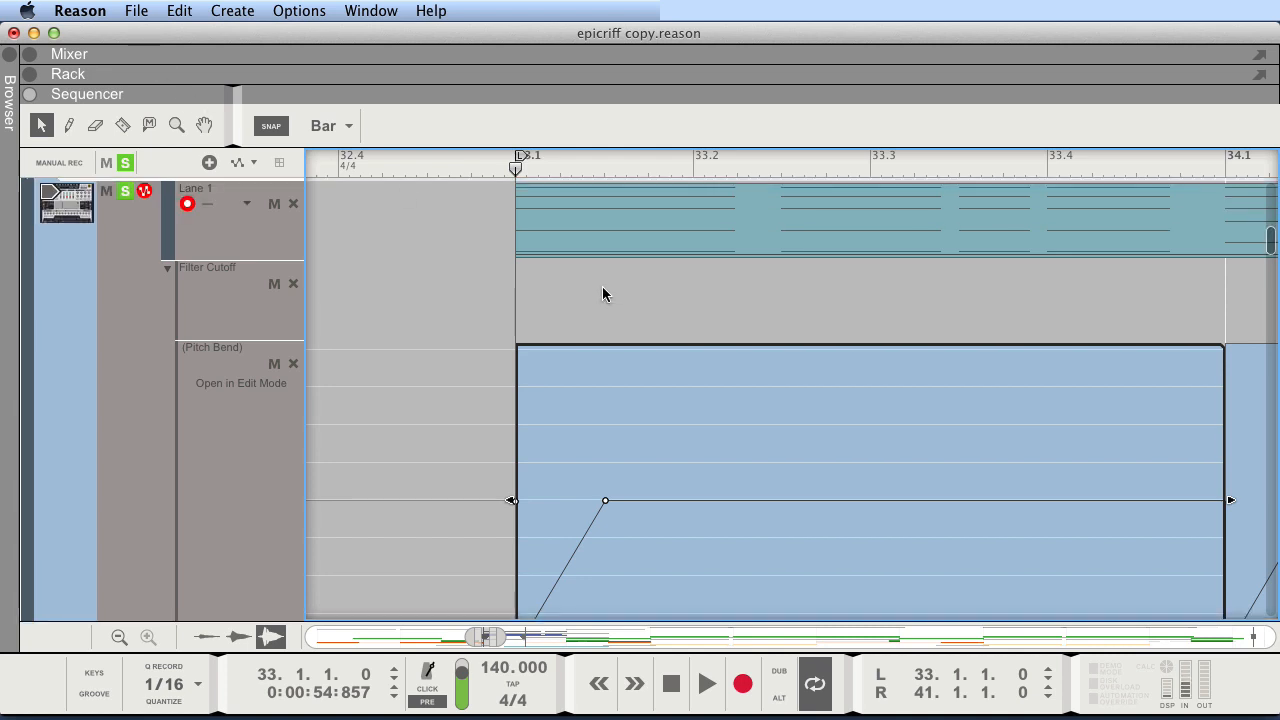
{"action": "scroll", "coordinate": [602, 288], "scroll_direction": "down", "scroll_amount": 1}
{"action": "scroll", "coordinate": [590, 292], "scroll_direction": "down", "scroll_amount": 1}
{"action": "scroll", "coordinate": [588, 291], "scroll_direction": "up", "scroll_amount": 1}
{"action": "scroll", "coordinate": [588, 291], "scroll_direction": "down", "scroll_amount": 3}
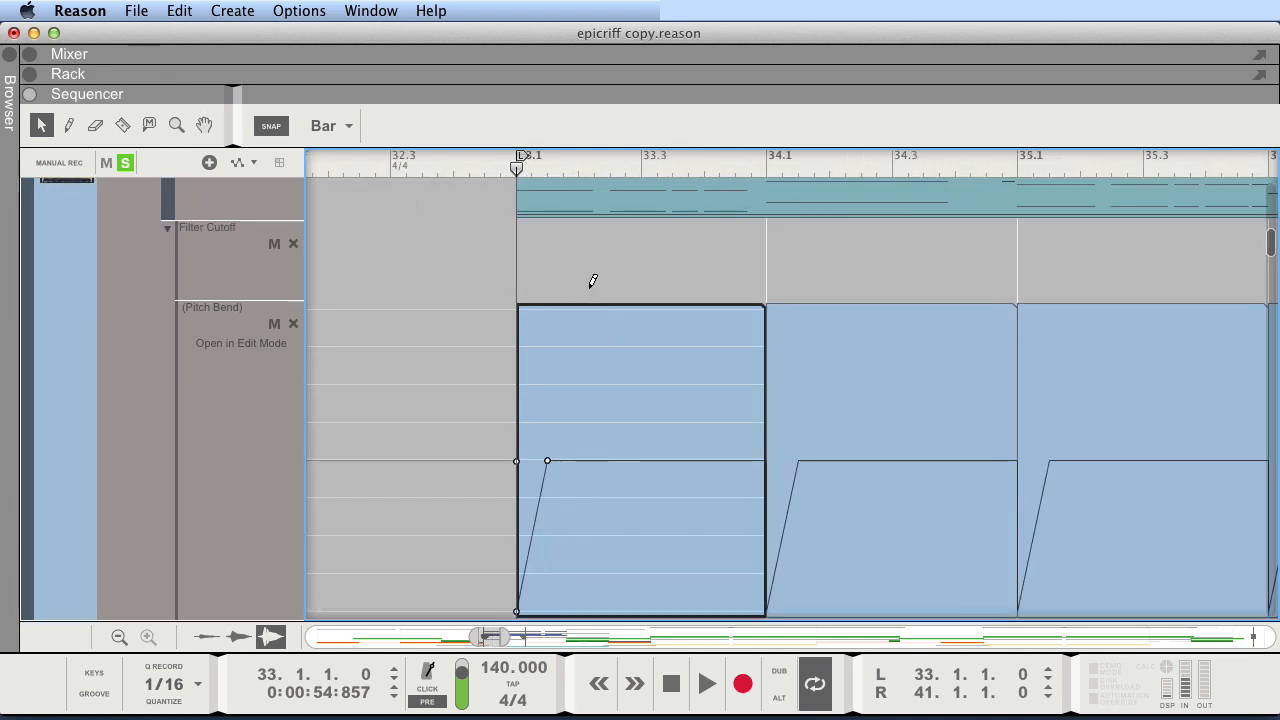
{"action": "scroll", "coordinate": [588, 290], "scroll_direction": "up", "scroll_amount": 5}
Play the soloed Antidote 1 track with its synth shown in the rack, stop and return to bar 33
{"action": "key", "text": "space"}
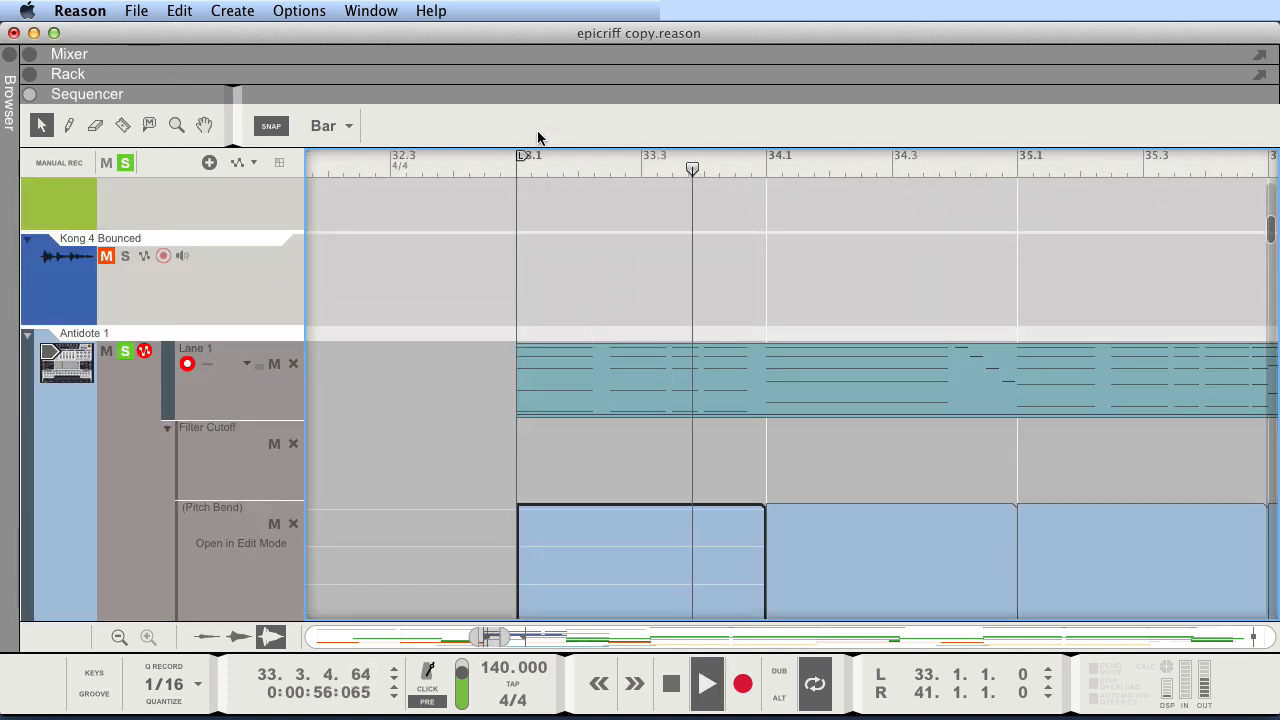
{"action": "left_click_drag", "start_coordinate": [511, 95], "coordinate": [567, 512]}
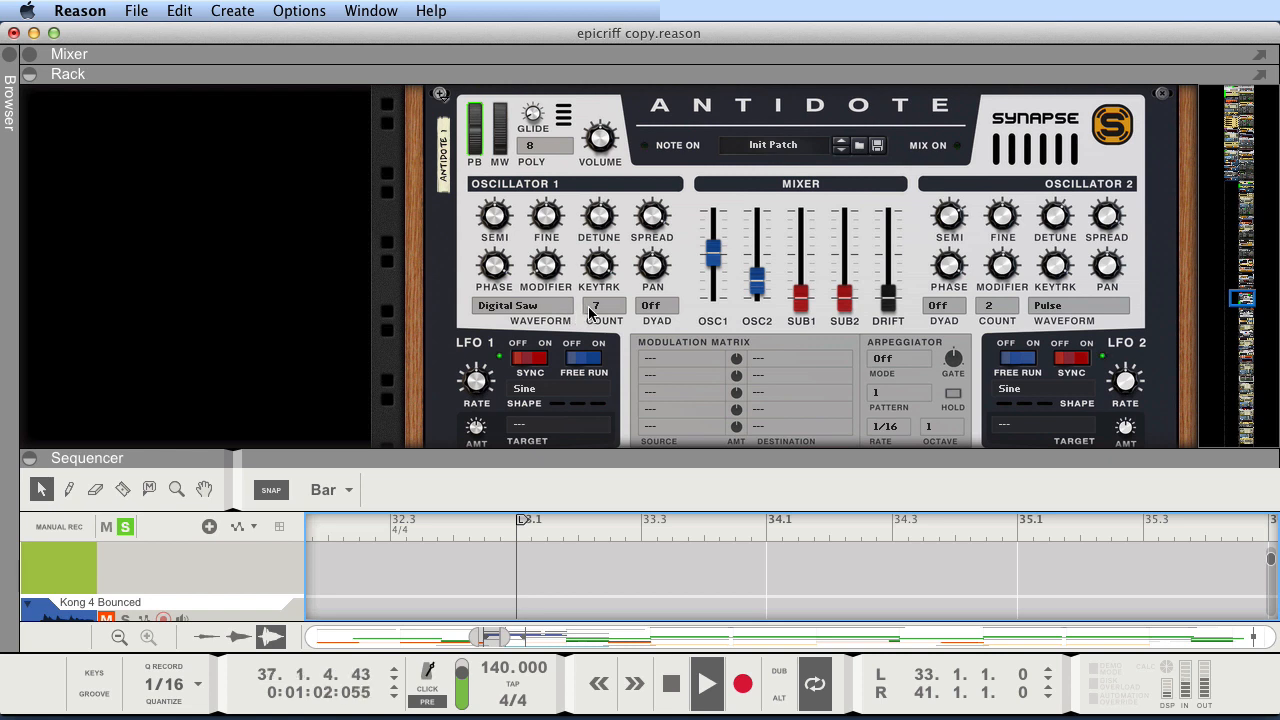
{"action": "key", "text": "space"}
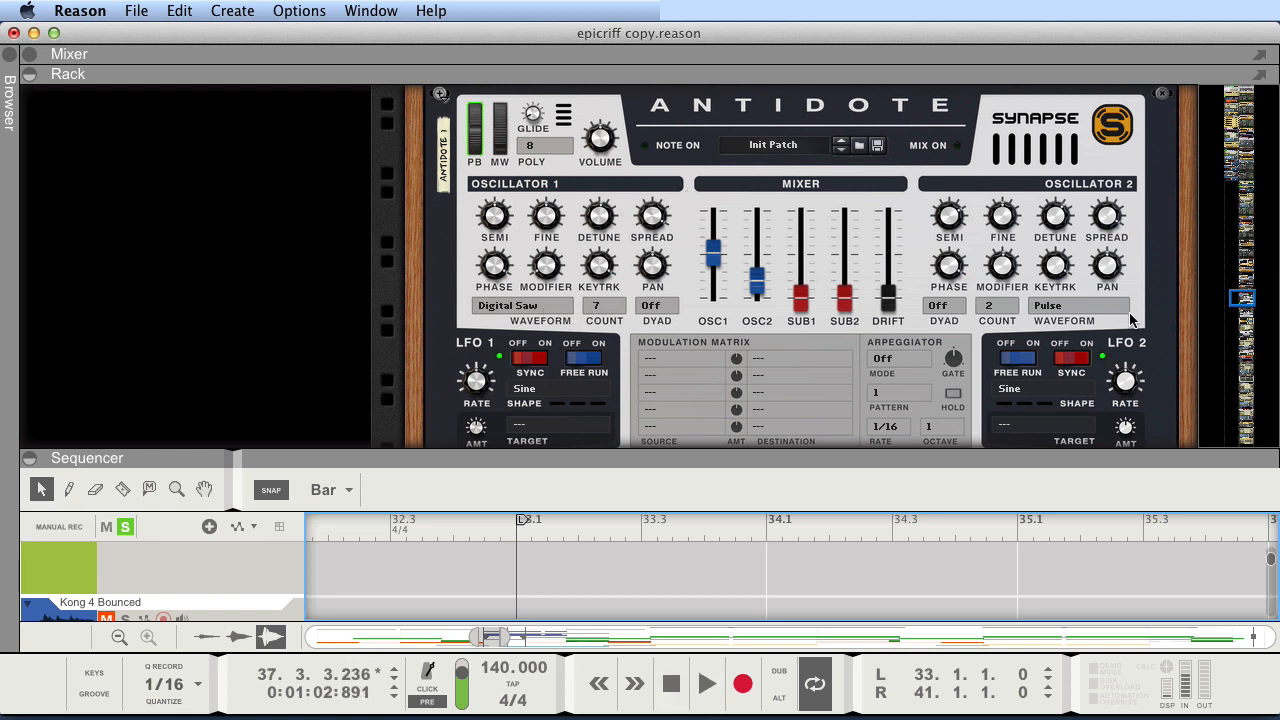
{"action": "key", "text": "shift+Return"}
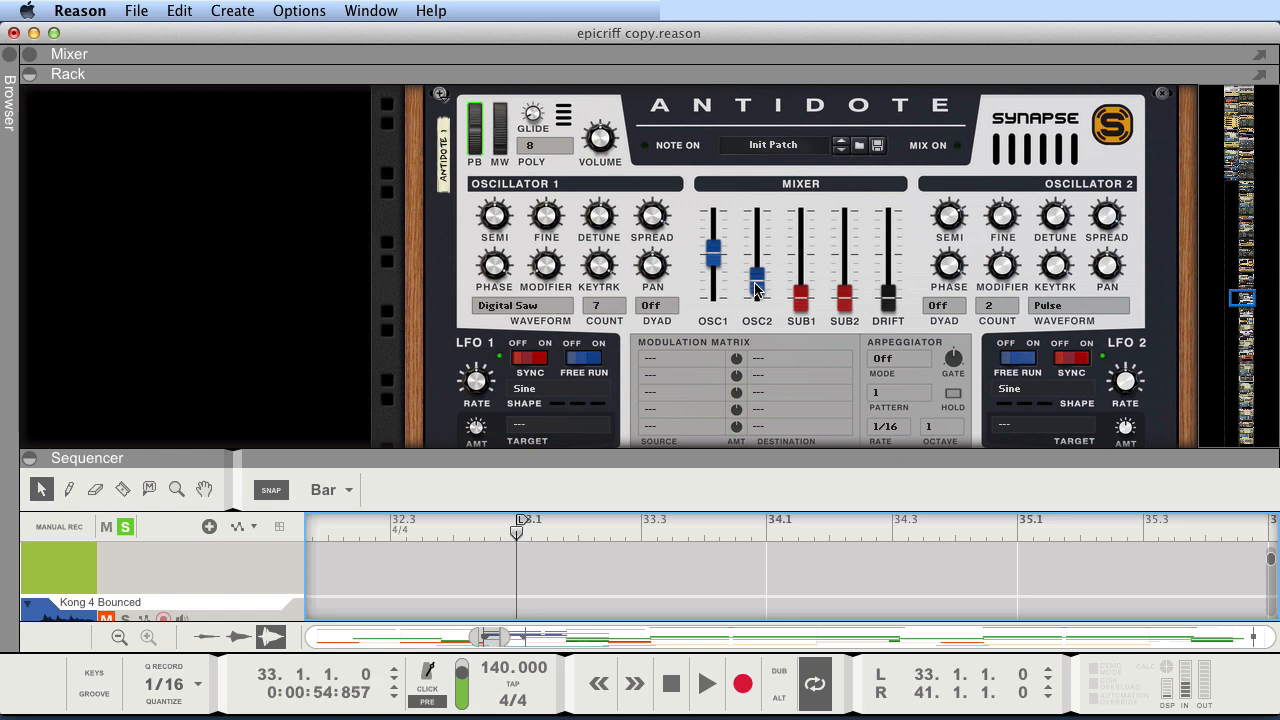
Audition Antidote 1 during playback with the oscillator 1 volume pulled down, restore the level and stop playback
{"action": "scroll", "coordinate": [757, 289], "scroll_direction": "down", "scroll_amount": 2}
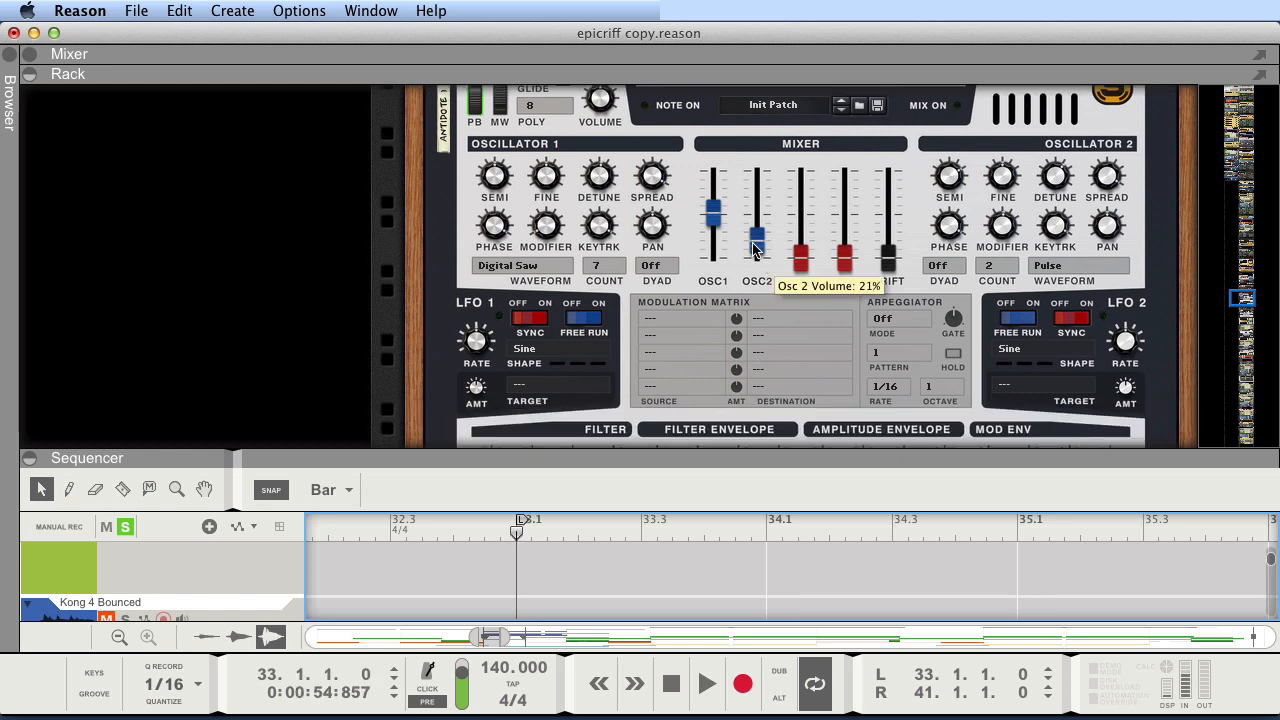
{"action": "key", "text": "space"}
{"action": "left_click_drag", "start_coordinate": [713, 213], "coordinate": [755, 220]}
{"action": "left_click_drag", "start_coordinate": [713, 258], "coordinate": [773, 255]}
{"action": "key", "text": "space"}
{"action": "scroll", "coordinate": [778, 255], "scroll_direction": "down", "scroll_amount": 5}
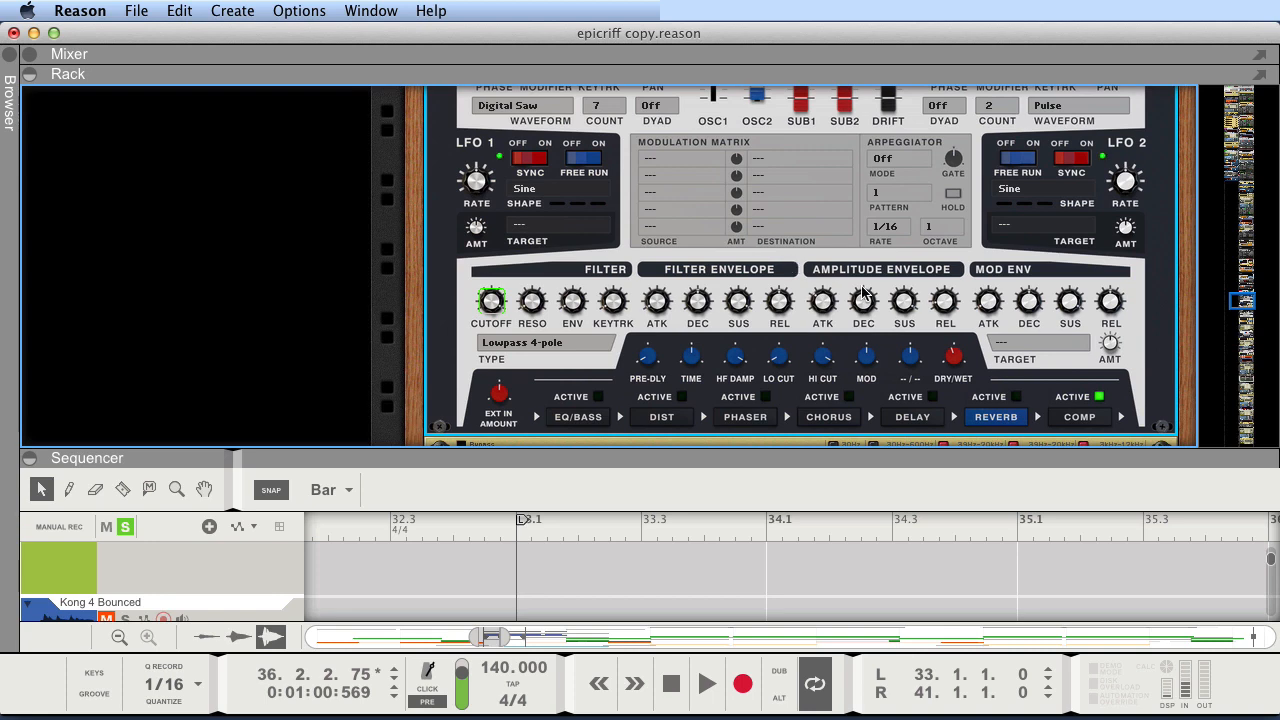
Compare Antidote 1's sound during playback with its MClass Equalizer, Audiomatic and Scream 4 bypassed and switched back on
{"action": "scroll", "coordinate": [1075, 418], "scroll_direction": "down", "scroll_amount": 10}
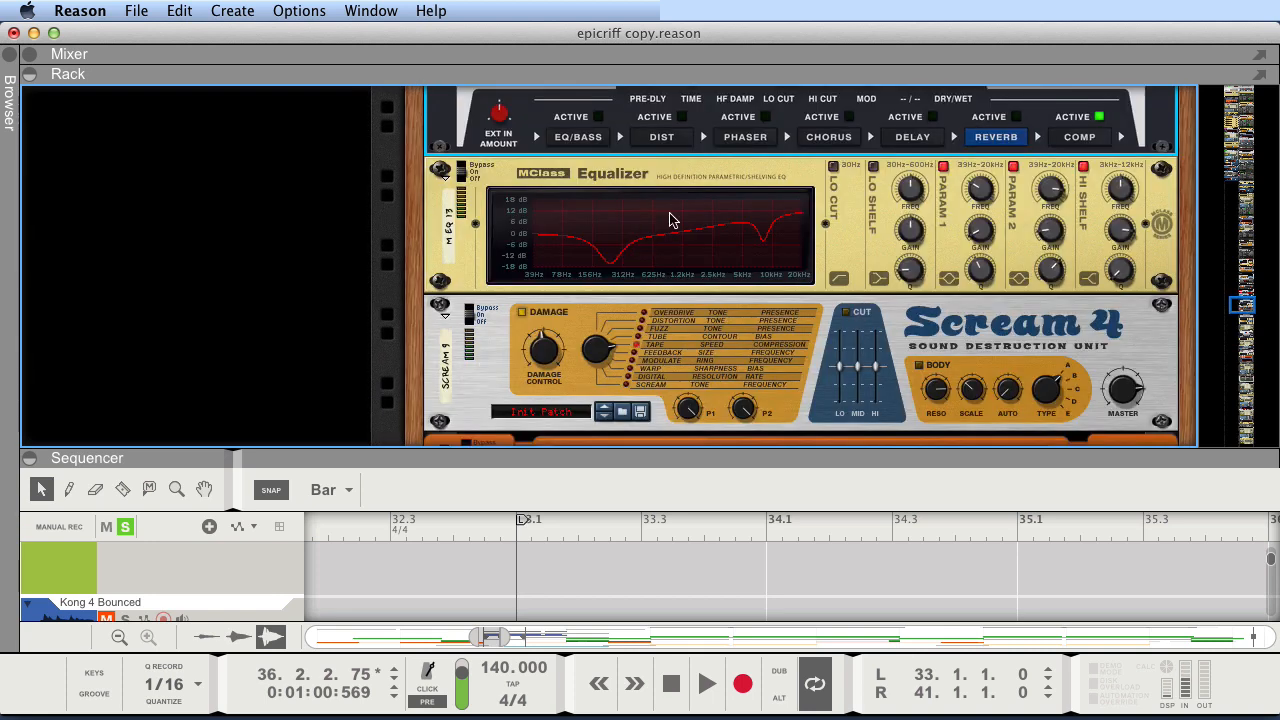
{"action": "scroll", "coordinate": [697, 259], "scroll_direction": "down", "scroll_amount": 6}
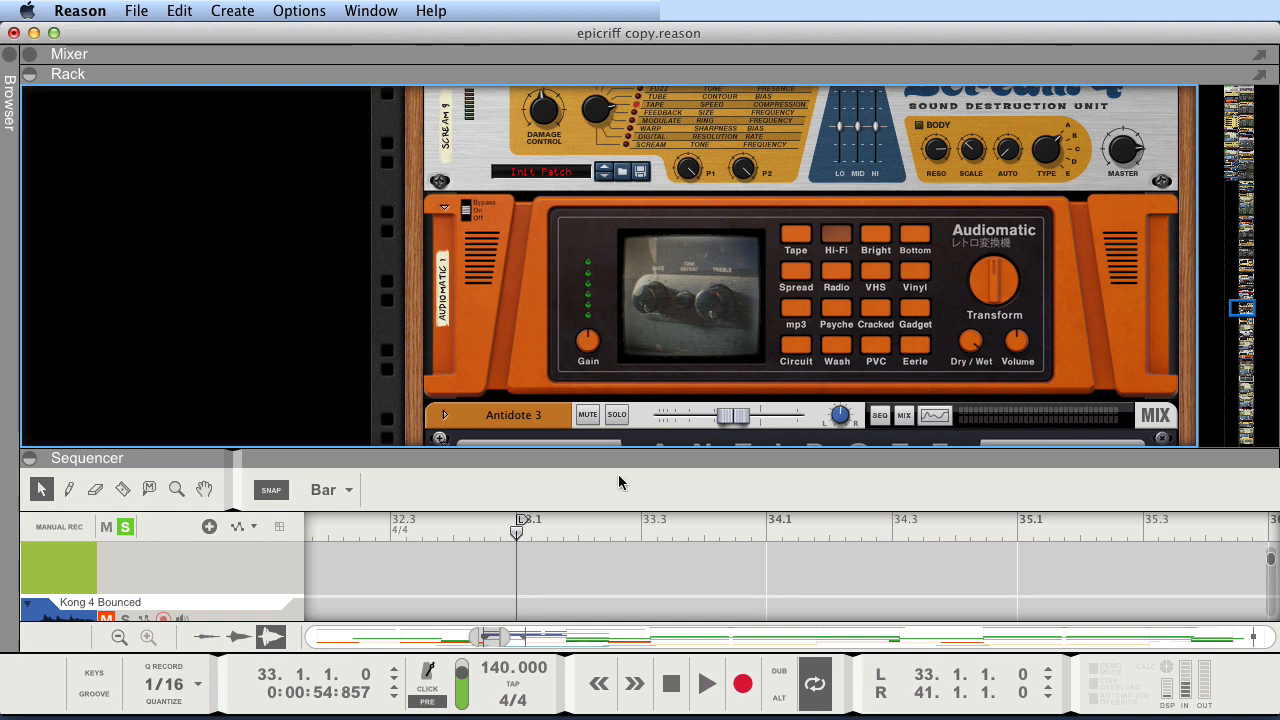
{"action": "key", "text": "space"}
{"action": "scroll", "coordinate": [594, 206], "scroll_direction": "up", "scroll_amount": 6}
{"action": "left_click", "coordinate": [478, 157]}
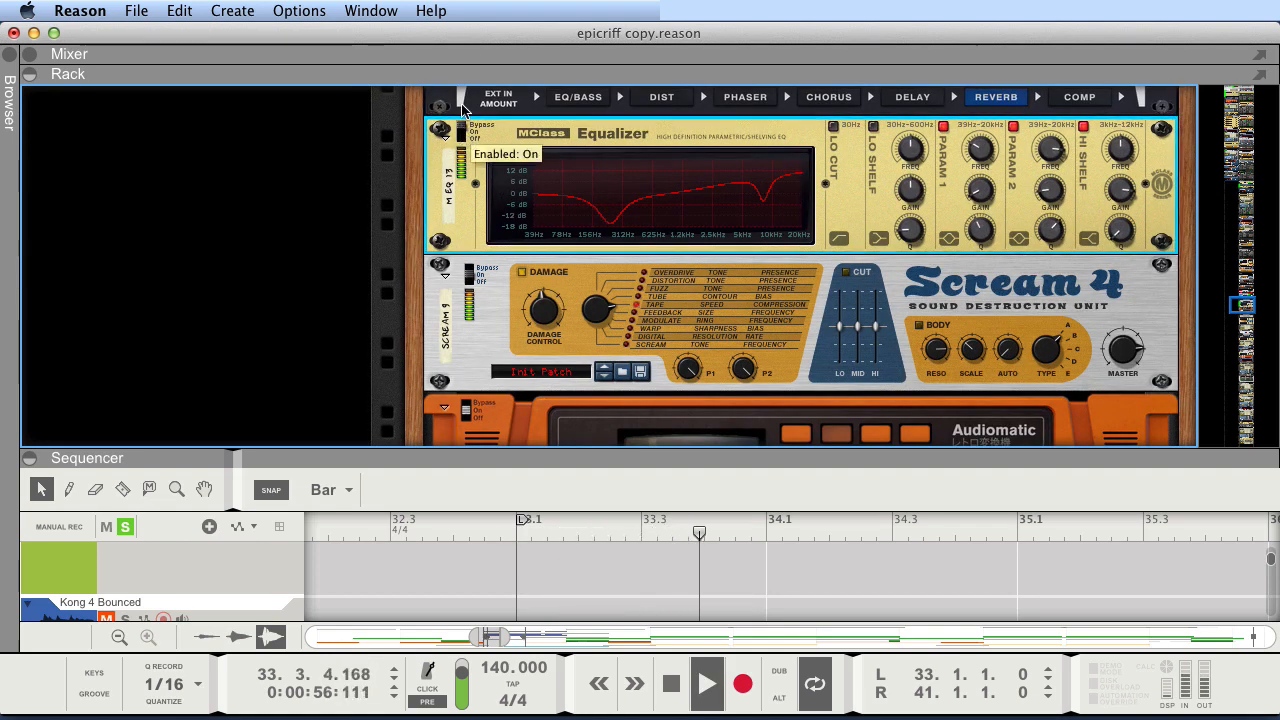
{"action": "scroll", "coordinate": [468, 276], "scroll_direction": "down", "scroll_amount": 3}
{"action": "left_click", "coordinate": [468, 328]}
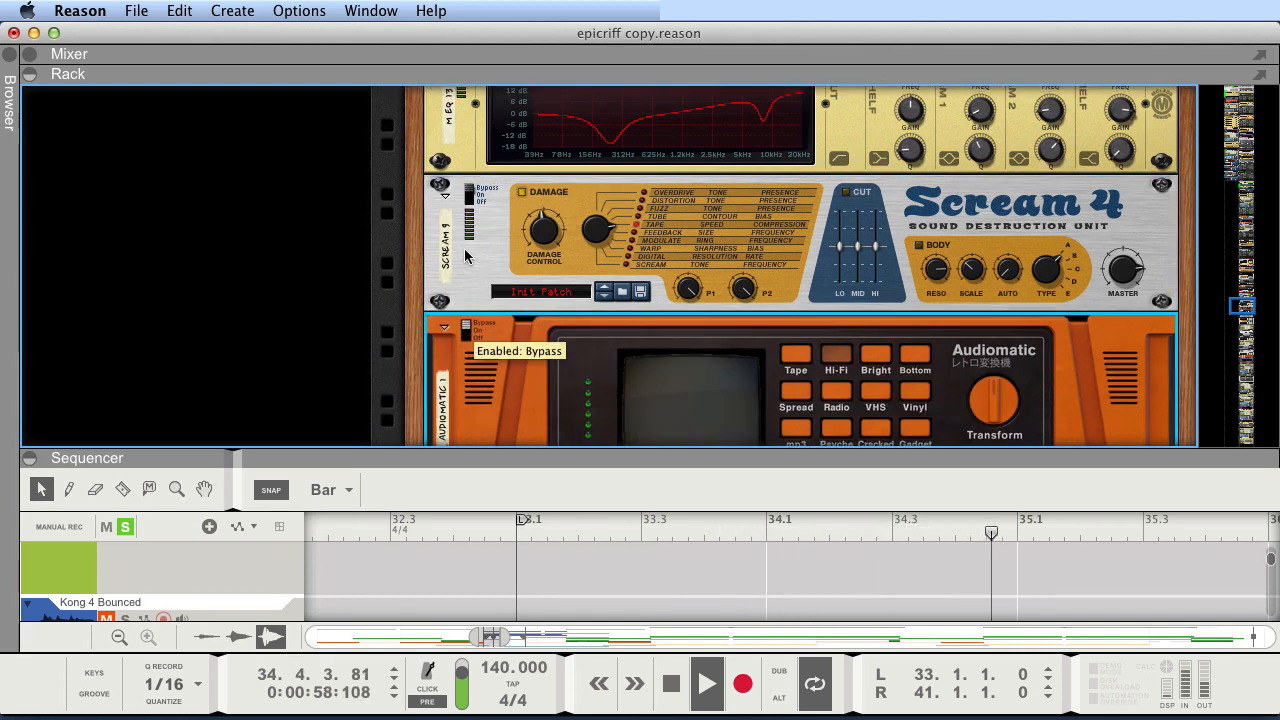
{"action": "left_click", "coordinate": [466, 205]}
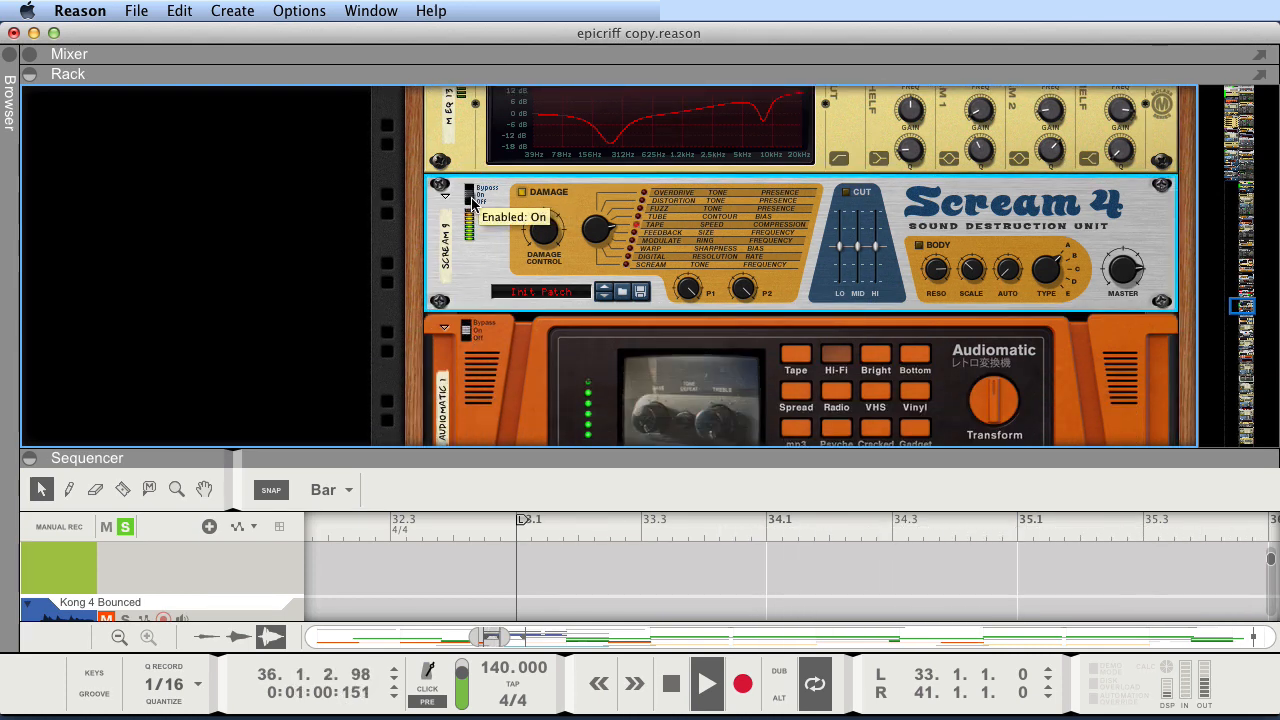
{"action": "scroll", "coordinate": [478, 197], "scroll_direction": "up", "scroll_amount": 1}
{"action": "left_click", "coordinate": [462, 98]}
{"action": "scroll", "coordinate": [465, 105], "scroll_direction": "up", "scroll_amount": 5}
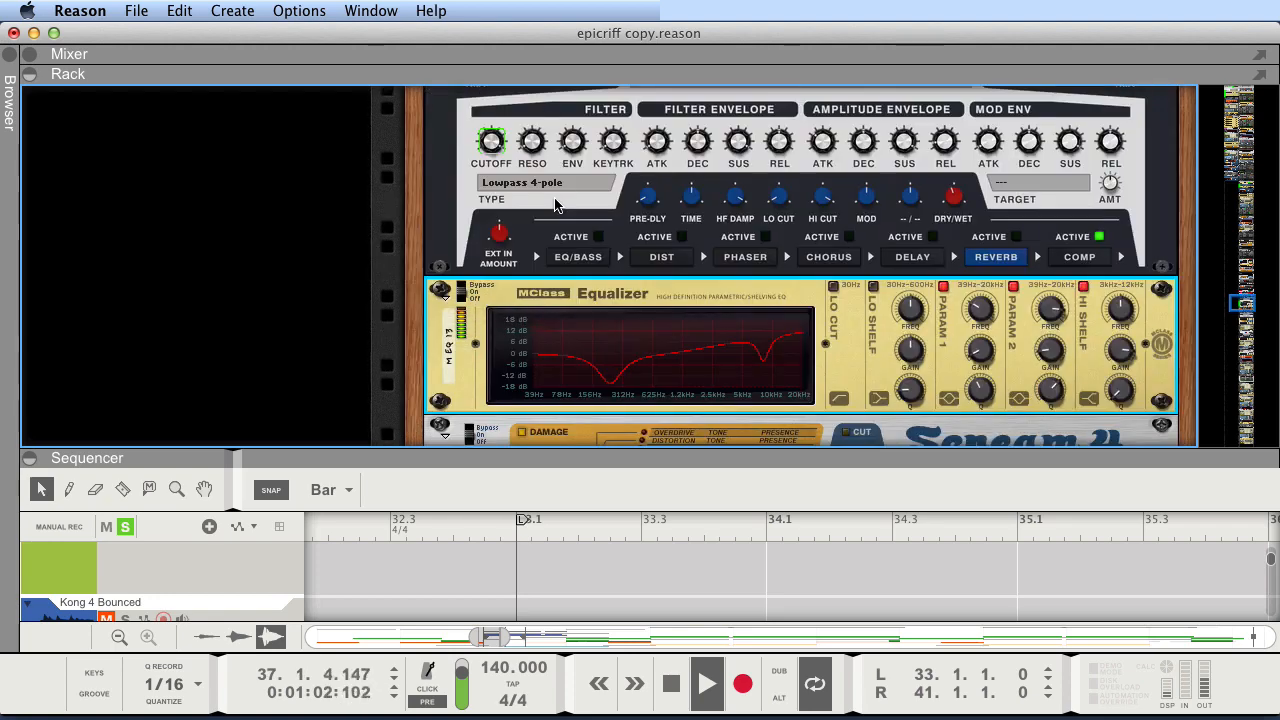
{"action": "scroll", "coordinate": [562, 231], "scroll_direction": "down", "scroll_amount": 4}
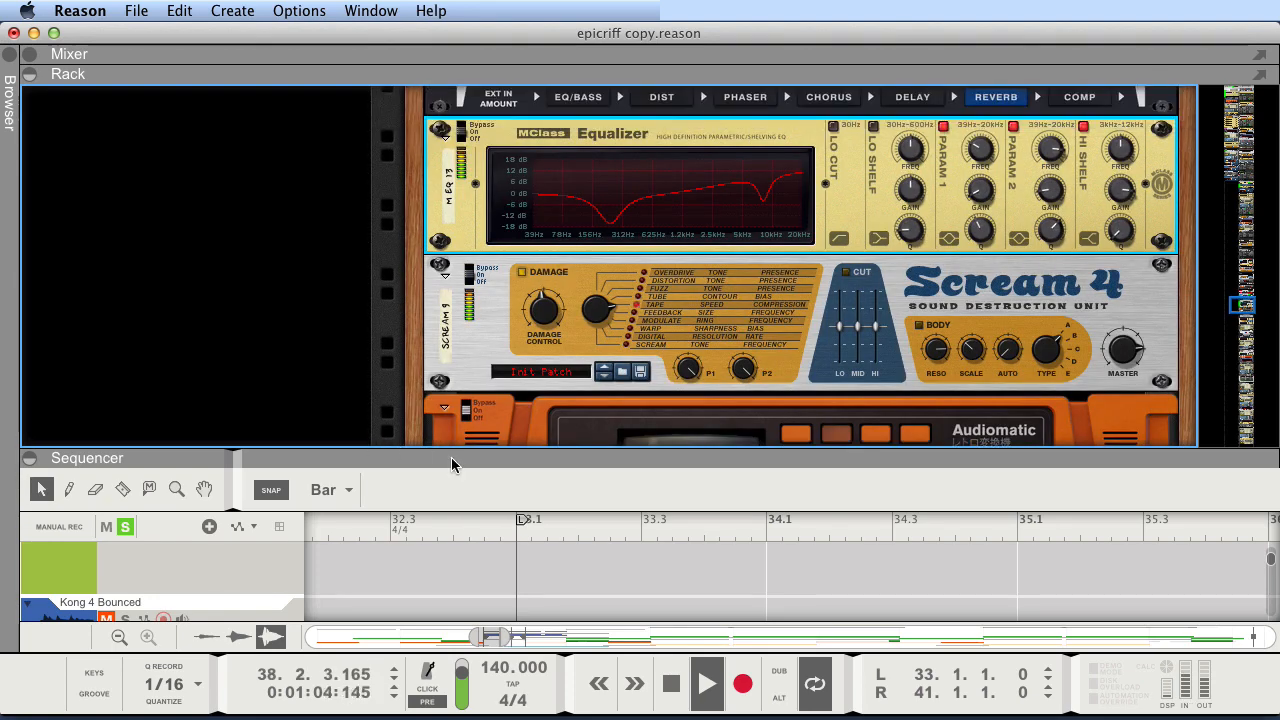
{"action": "key", "text": "space"}
Leave the pitch bend clip's edit mode in the enlarged sequencer and turn off the solo on the Antidote 1 track
{"action": "left_click_drag", "start_coordinate": [454, 458], "coordinate": [409, 189]}
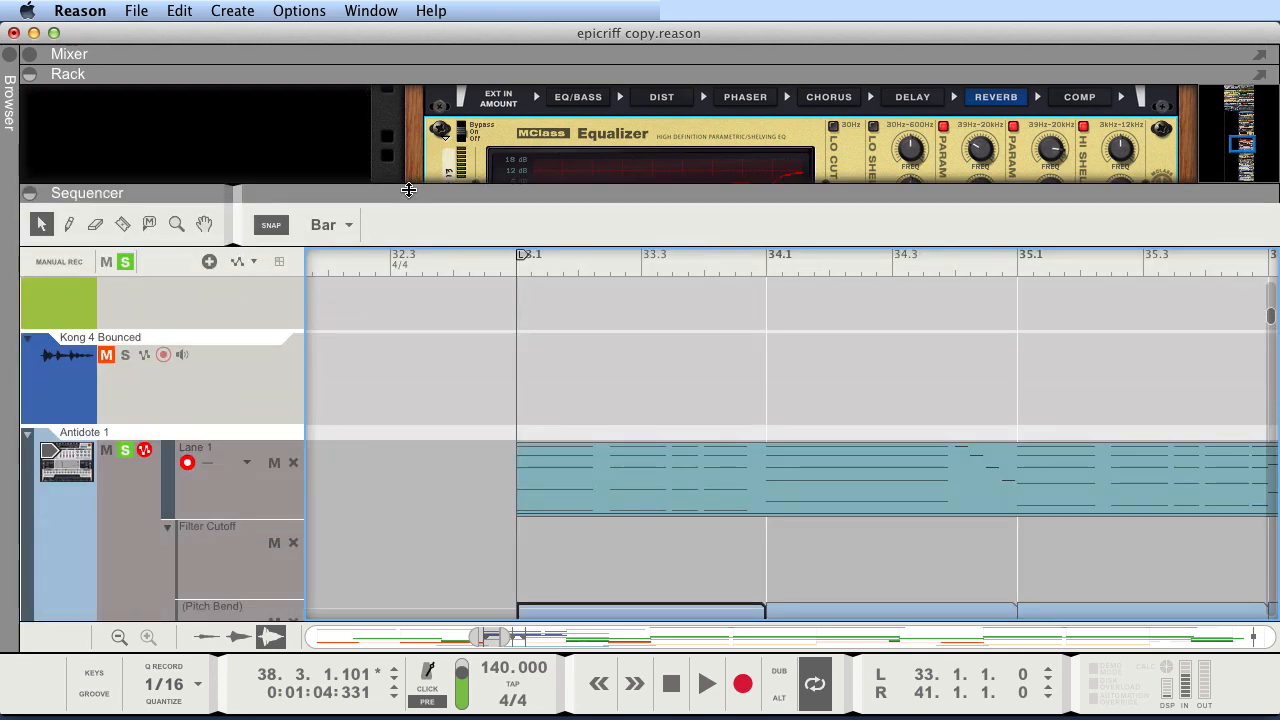
{"action": "left_click", "coordinate": [433, 397]}
{"action": "scroll", "coordinate": [435, 398], "scroll_direction": "down", "scroll_amount": 1}
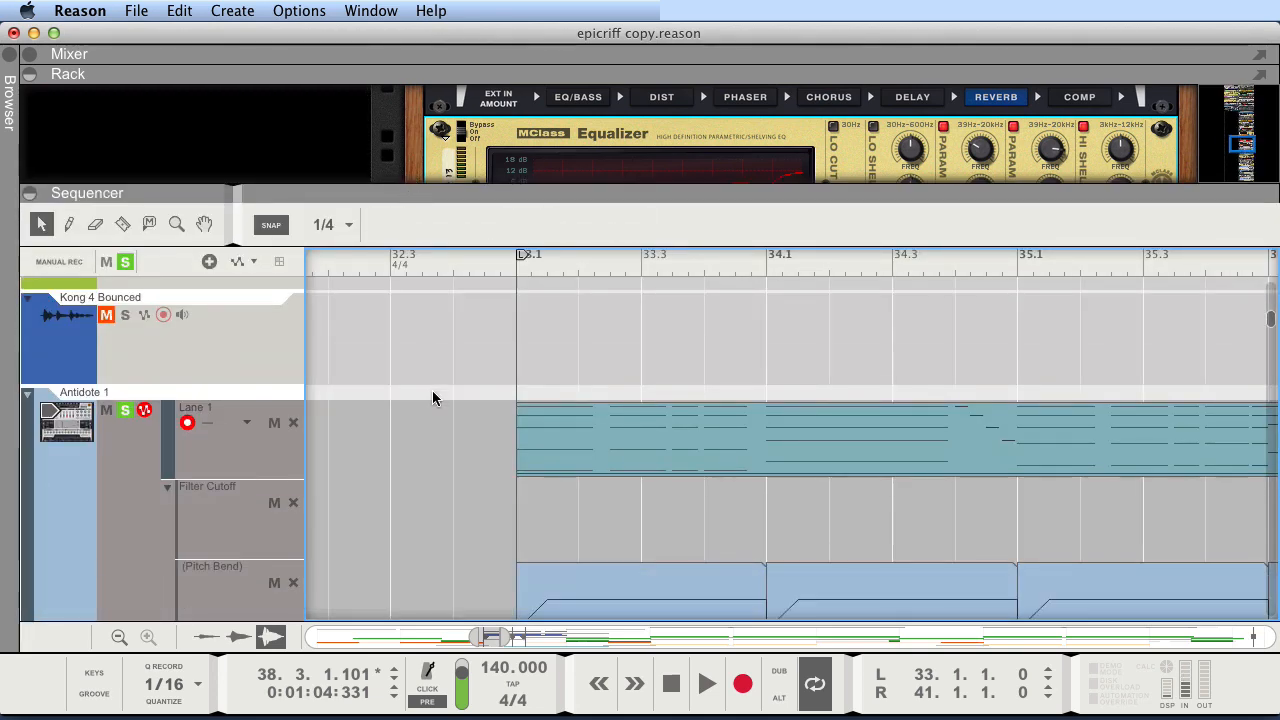
{"action": "key", "text": "shift+Return"}
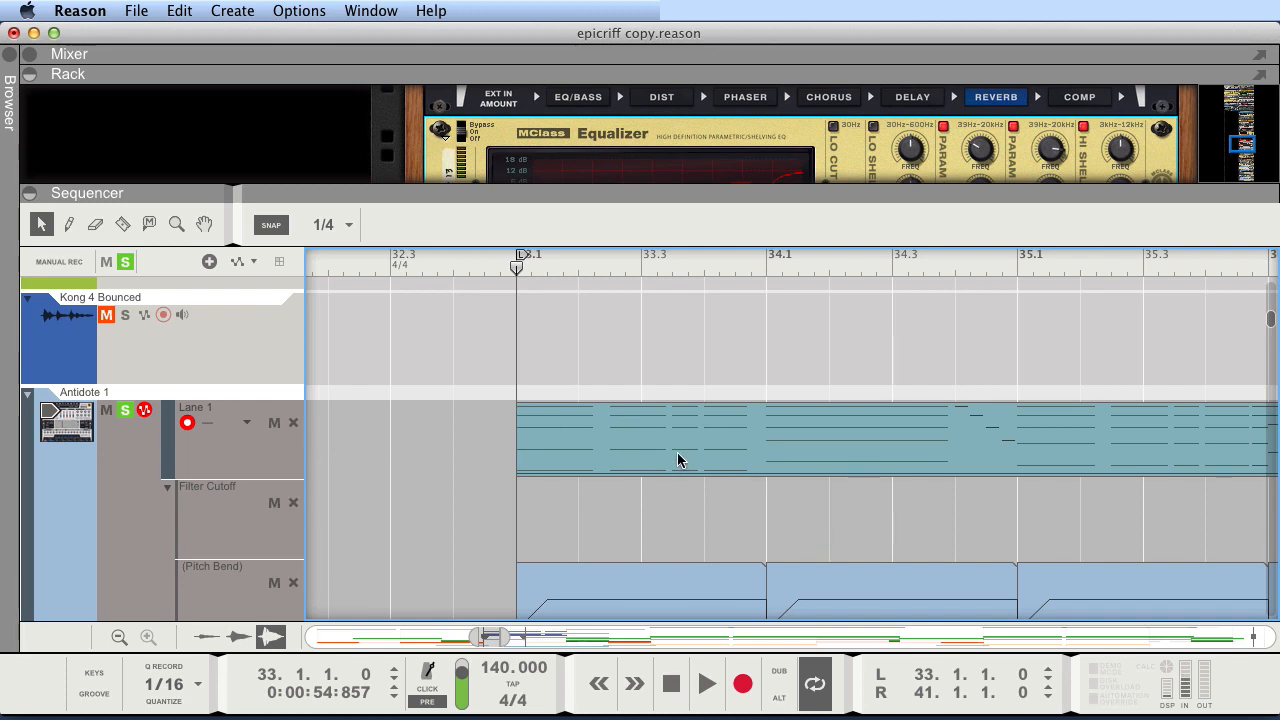
{"action": "left_click", "coordinate": [124, 410]}
{"action": "left_click_drag", "start_coordinate": [523, 193], "coordinate": [496, 2]}
Solo the Antidote 3 track and play its notes from bar 33
{"action": "scroll", "coordinate": [562, 367], "scroll_direction": "down", "scroll_amount": 2}
{"action": "scroll", "coordinate": [562, 367], "scroll_direction": "down", "scroll_amount": 2}
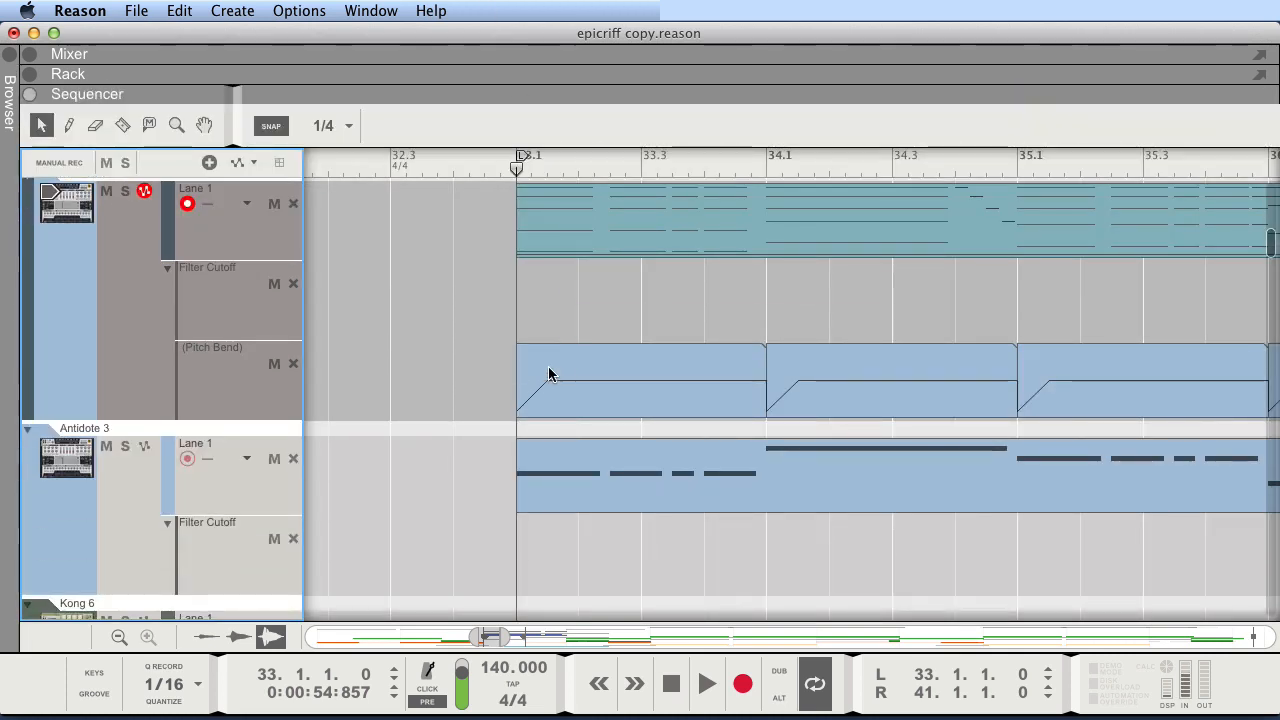
{"action": "key", "text": "g"}
{"action": "left_click", "coordinate": [125, 446]}
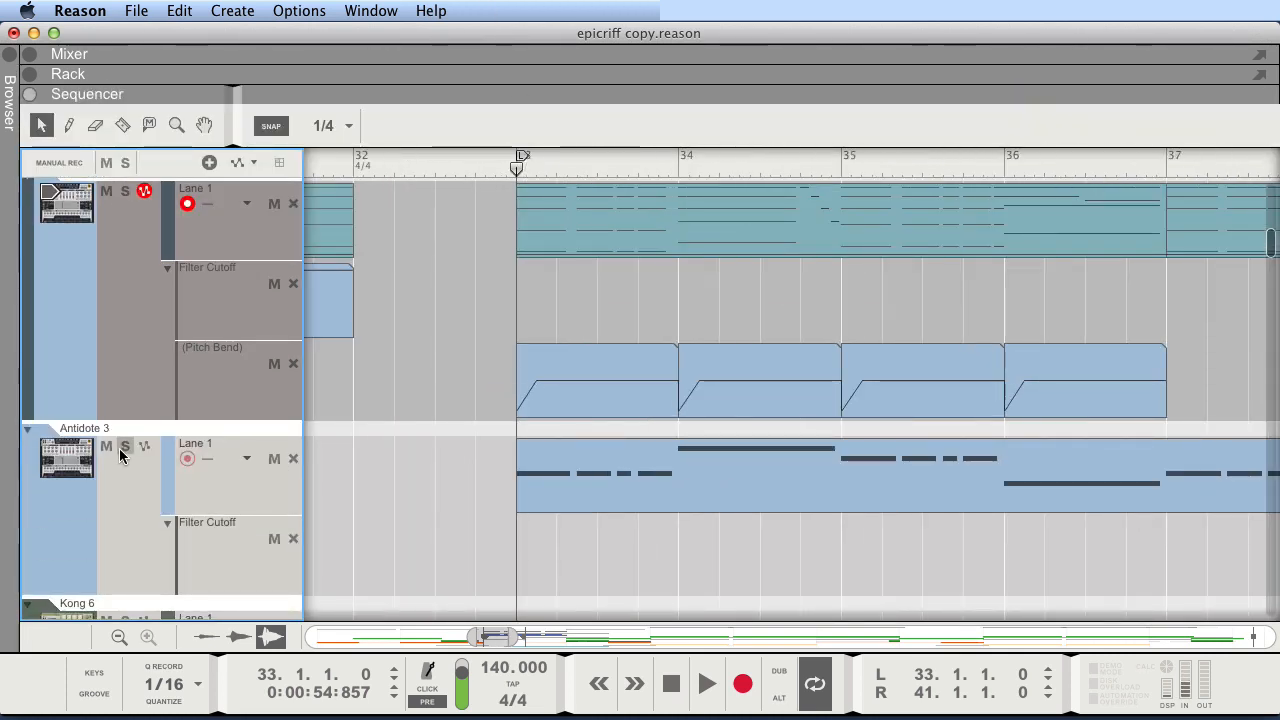
{"action": "left_click", "coordinate": [514, 509]}
{"action": "key", "text": "space"}
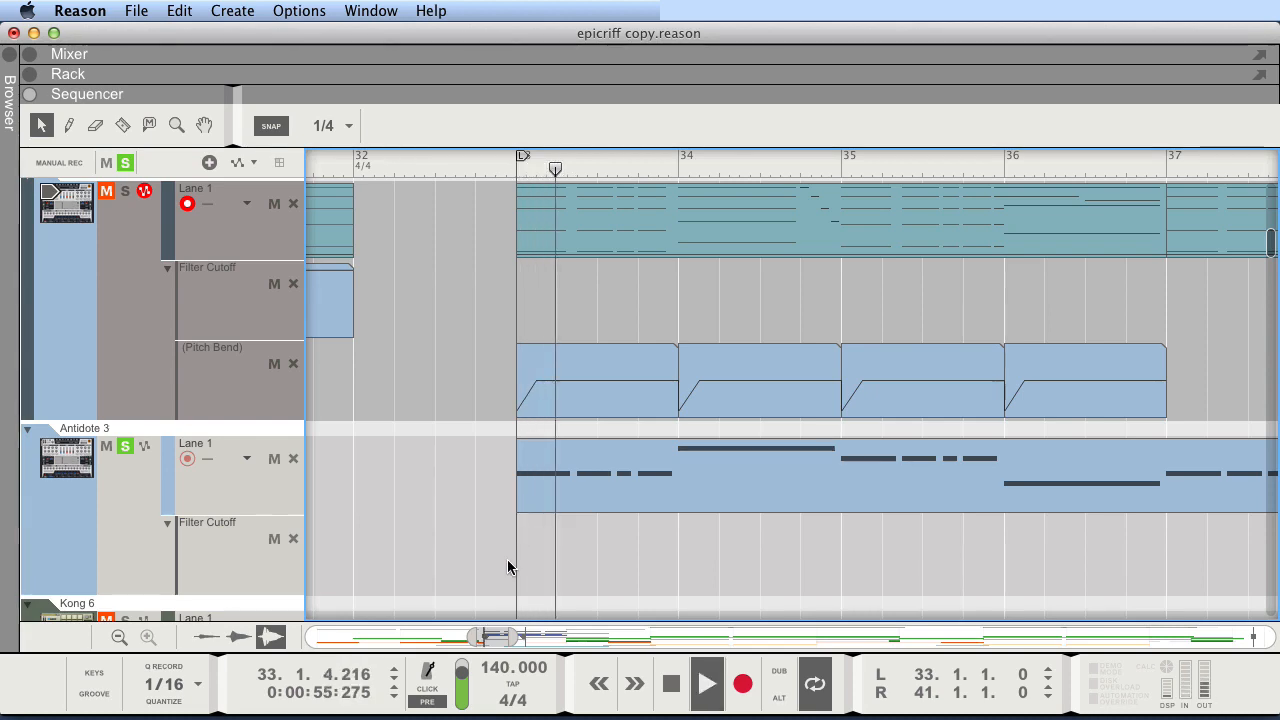
{"action": "left_click_drag", "start_coordinate": [520, 637], "coordinate": [556, 642]}
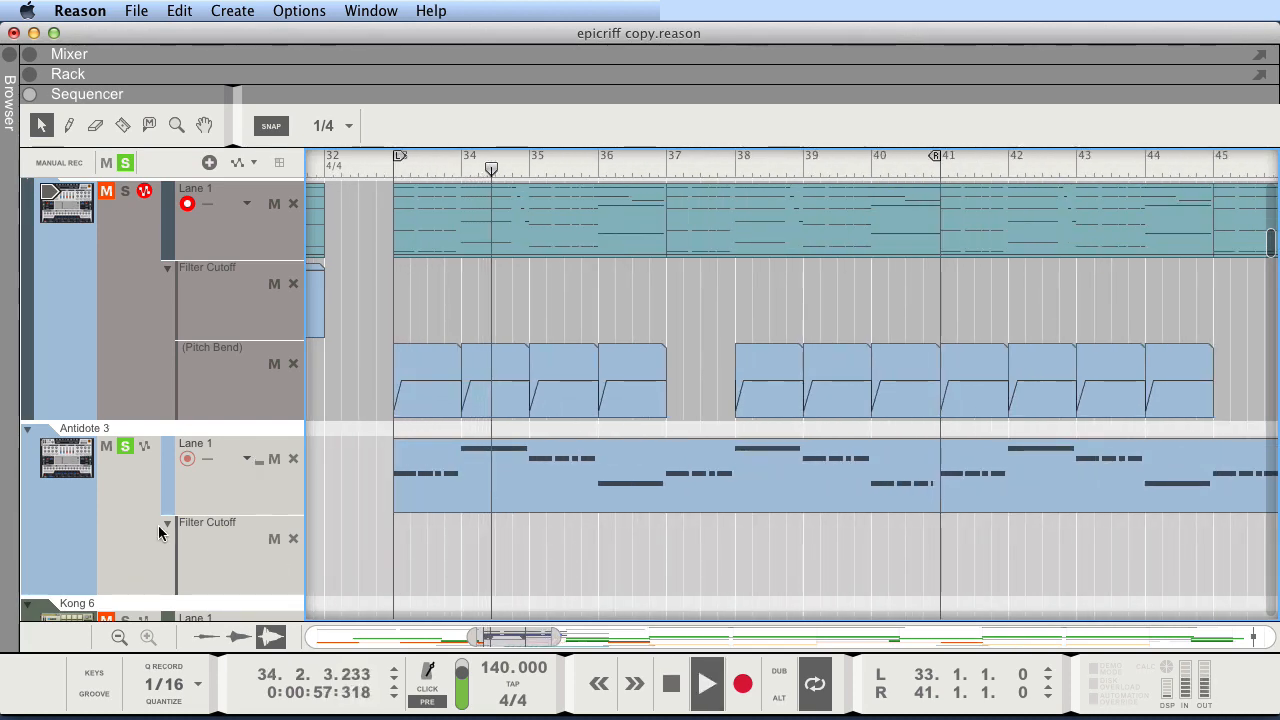
Select the Antidote 3 track and examine its synth and effect devices in the rack
{"action": "left_click", "coordinate": [106, 425]}
{"action": "key", "text": "F6"}
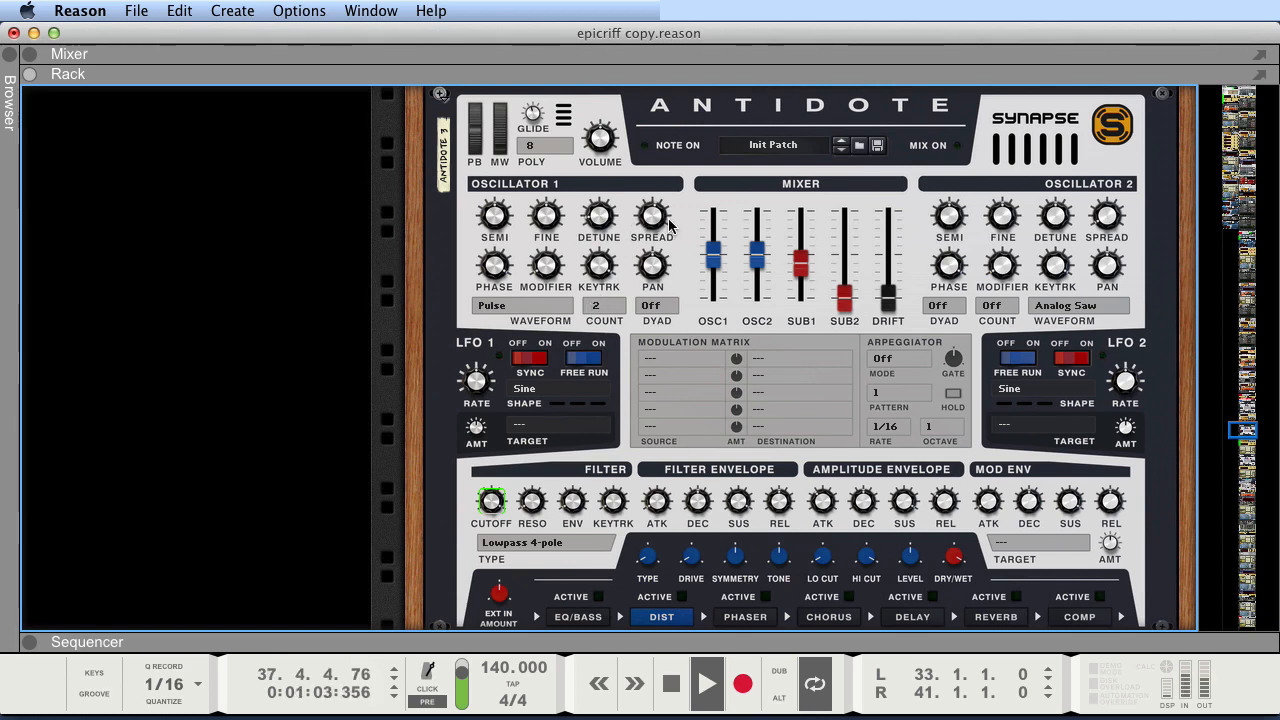
{"action": "scroll", "coordinate": [606, 213], "scroll_direction": "down", "scroll_amount": 10}
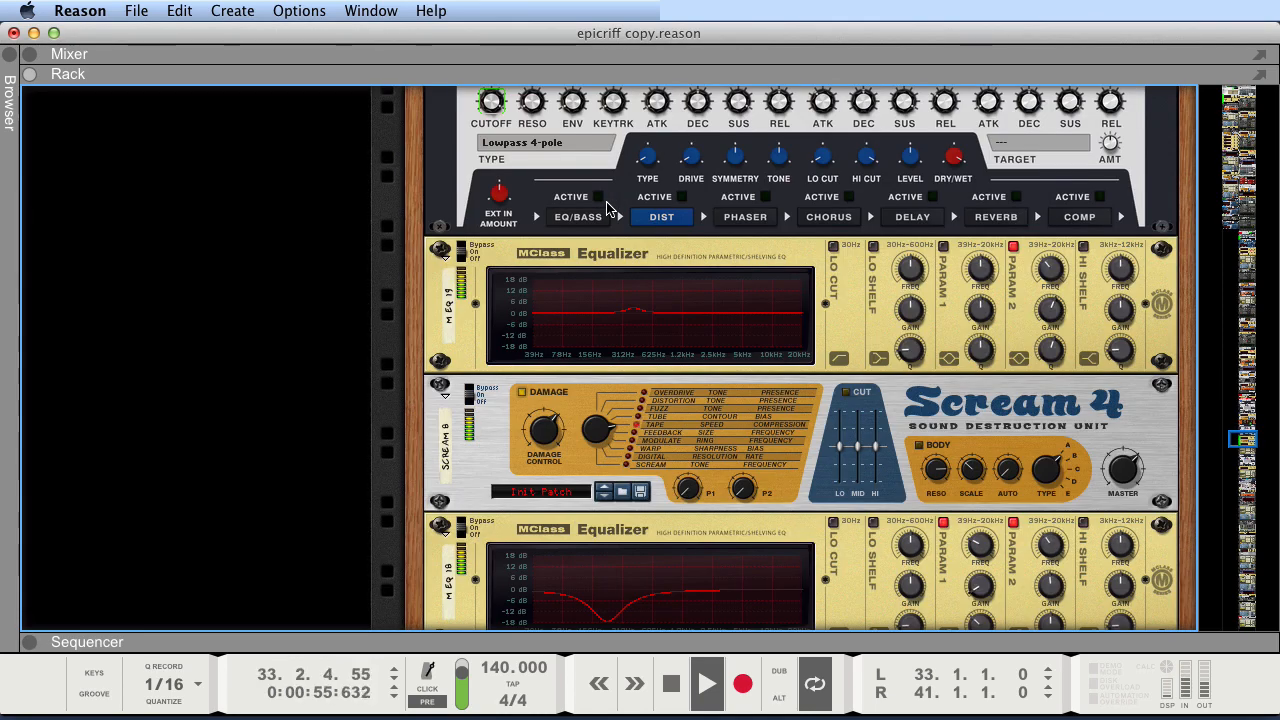
Compare Antidote 3's sound with its Scream 4 distortion bypassed and enabled, and stop playback
{"action": "left_click", "coordinate": [475, 398]}
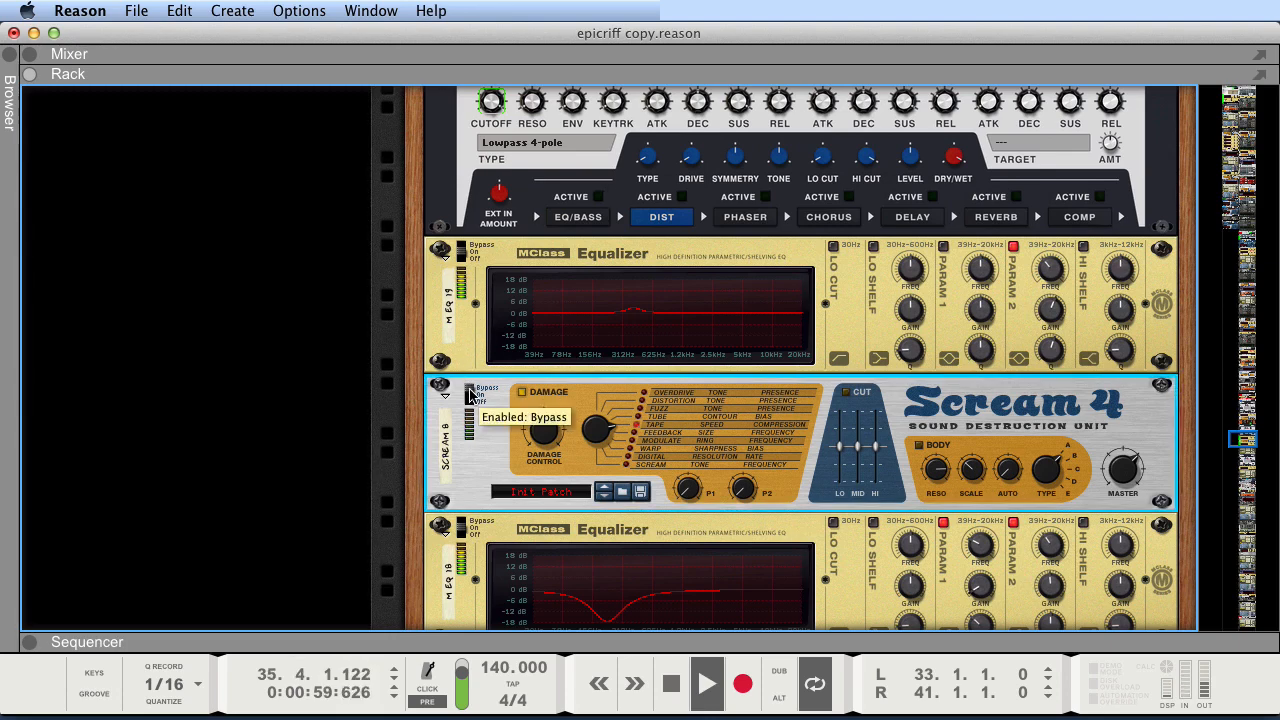
{"action": "left_click", "coordinate": [475, 398]}
{"action": "scroll", "coordinate": [505, 403], "scroll_direction": "down", "scroll_amount": 2}
{"action": "scroll", "coordinate": [505, 403], "scroll_direction": "down", "scroll_amount": 1}
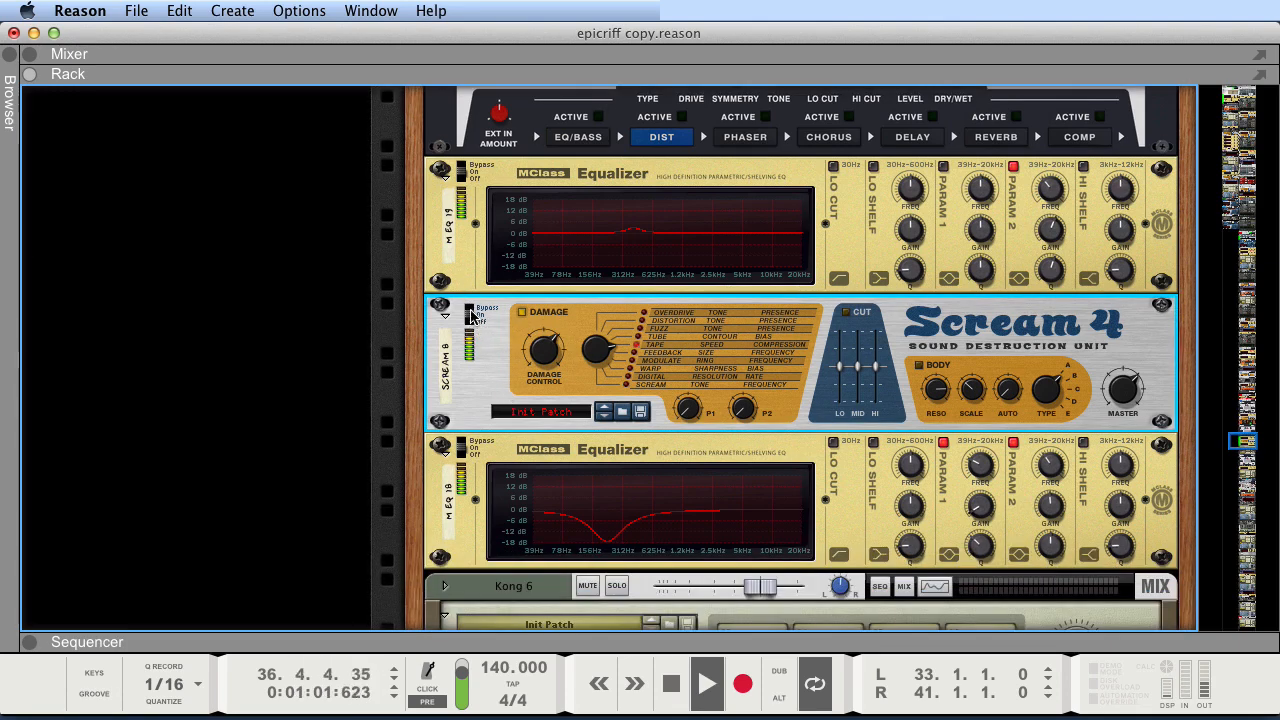
{"action": "left_click", "coordinate": [470, 311]}
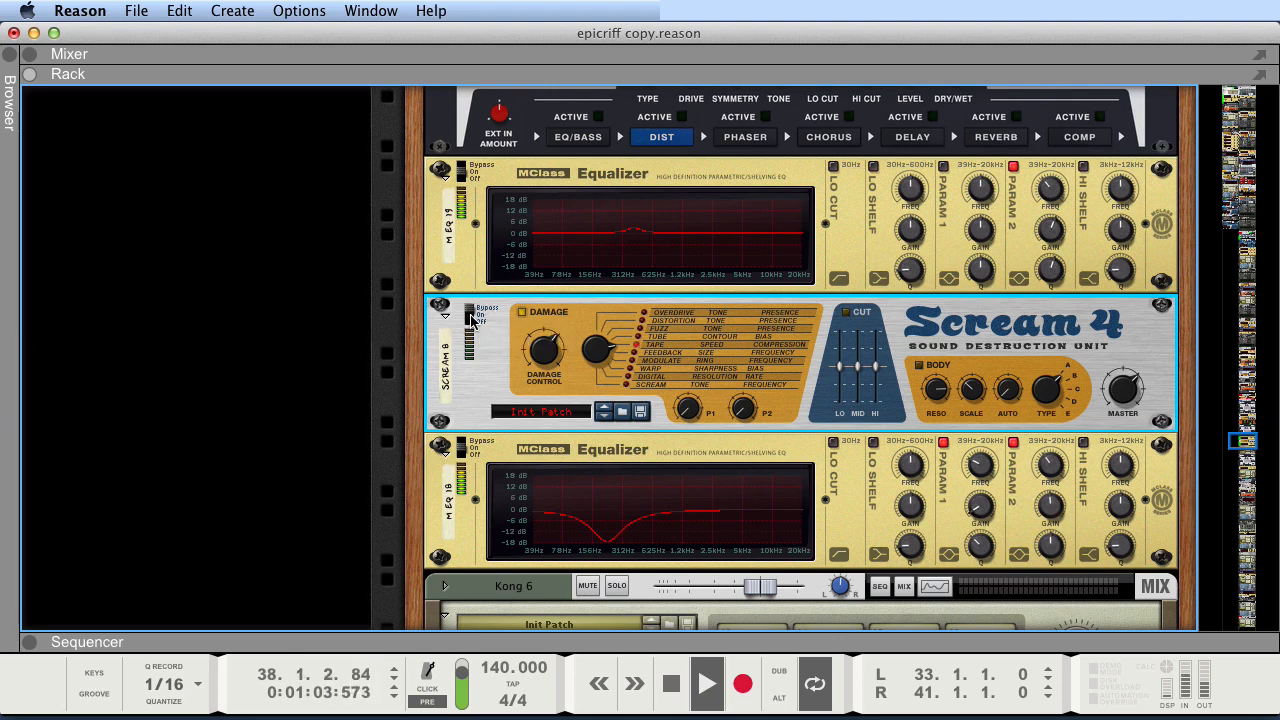
{"action": "left_click", "coordinate": [470, 316]}
{"action": "scroll", "coordinate": [528, 342], "scroll_direction": "up", "scroll_amount": 5}
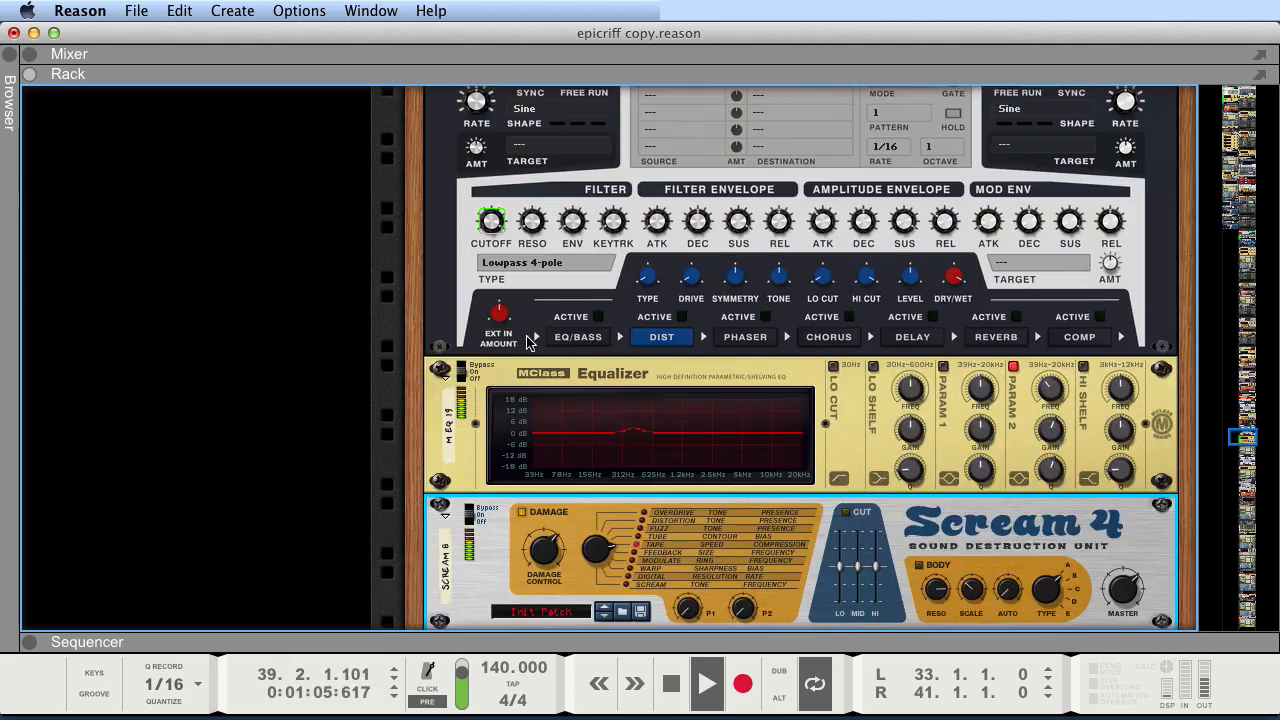
{"action": "key", "text": "space"}
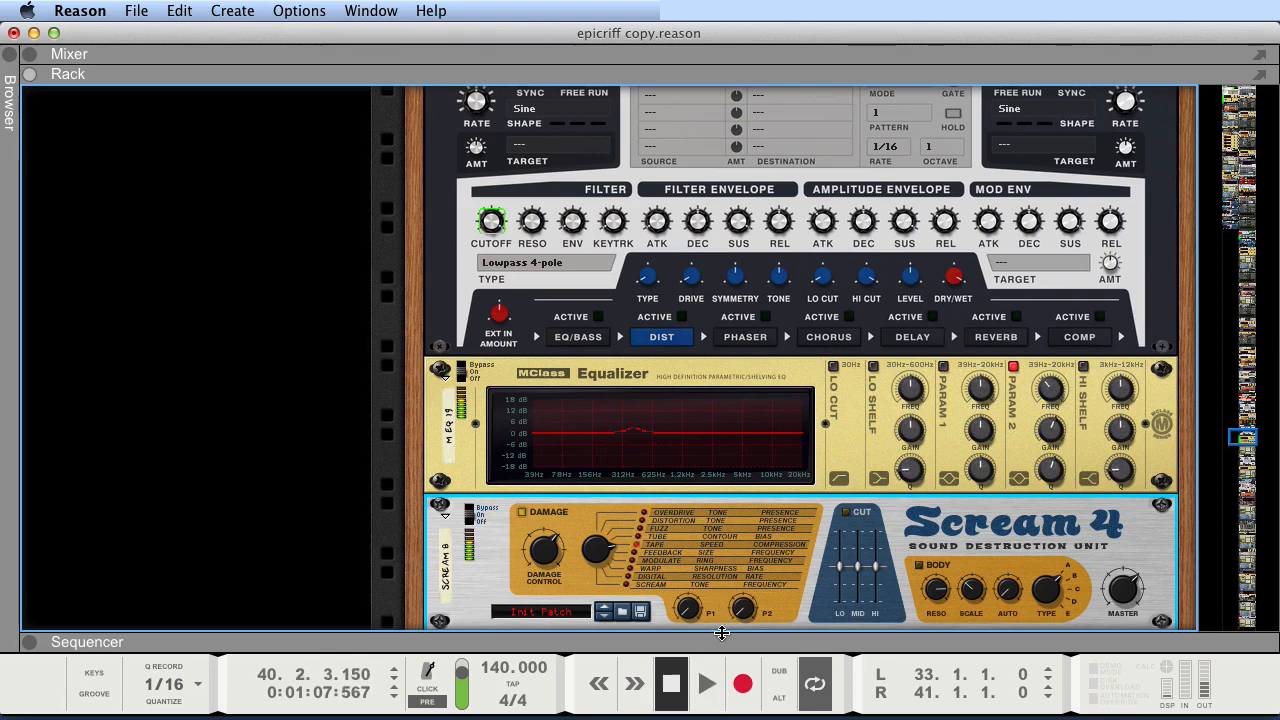
Enlarge the sequencer and play the Antidote 1 and Antidote 3 tracks soloed together from bar 33
{"action": "key", "text": "F7"}
{"action": "scroll", "coordinate": [265, 292], "scroll_direction": "up", "scroll_amount": 1}
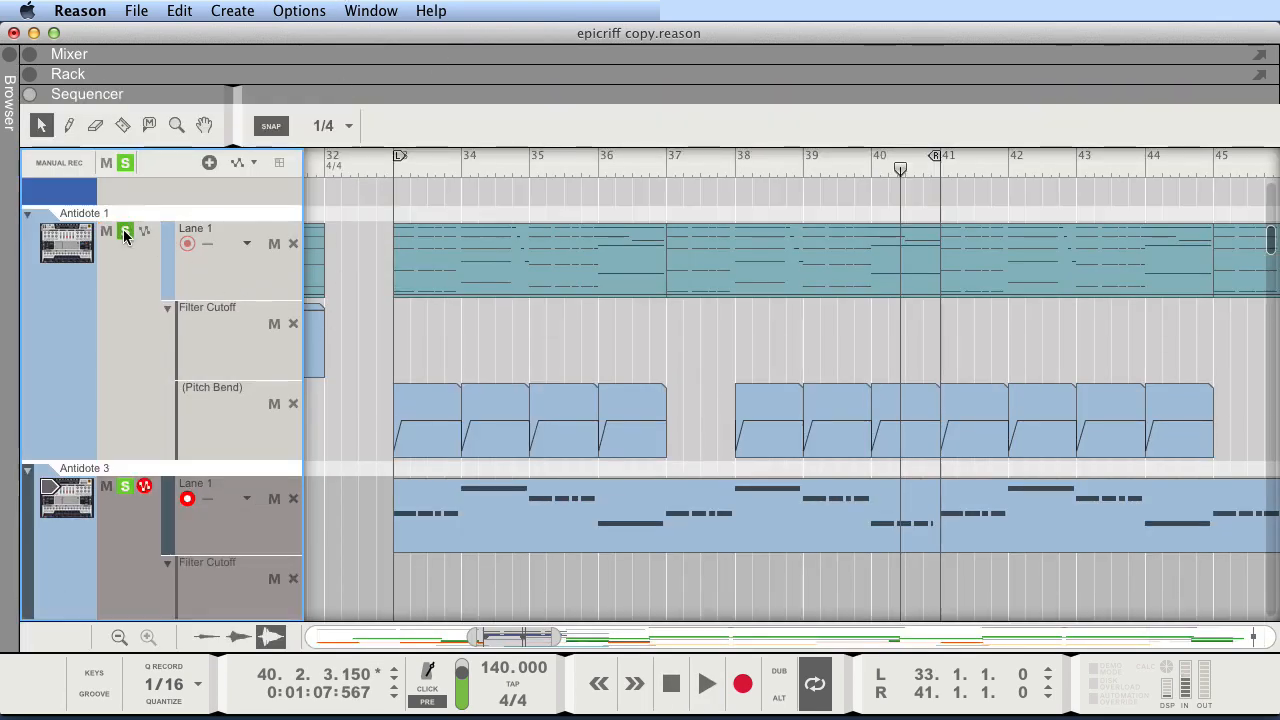
{"action": "scroll", "coordinate": [652, 392], "scroll_direction": "down", "scroll_amount": 2}
{"action": "left_click", "coordinate": [604, 514]}
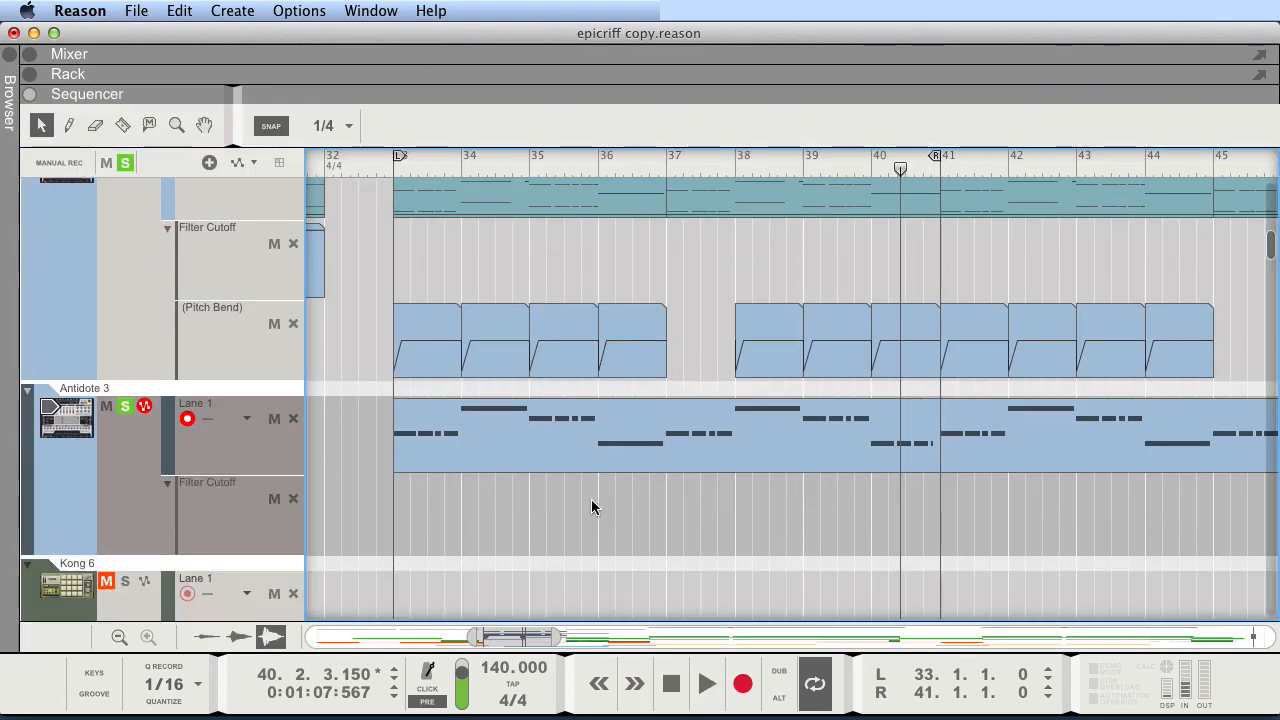
{"action": "key", "text": "shift+Return"}
{"action": "key", "text": "space"}
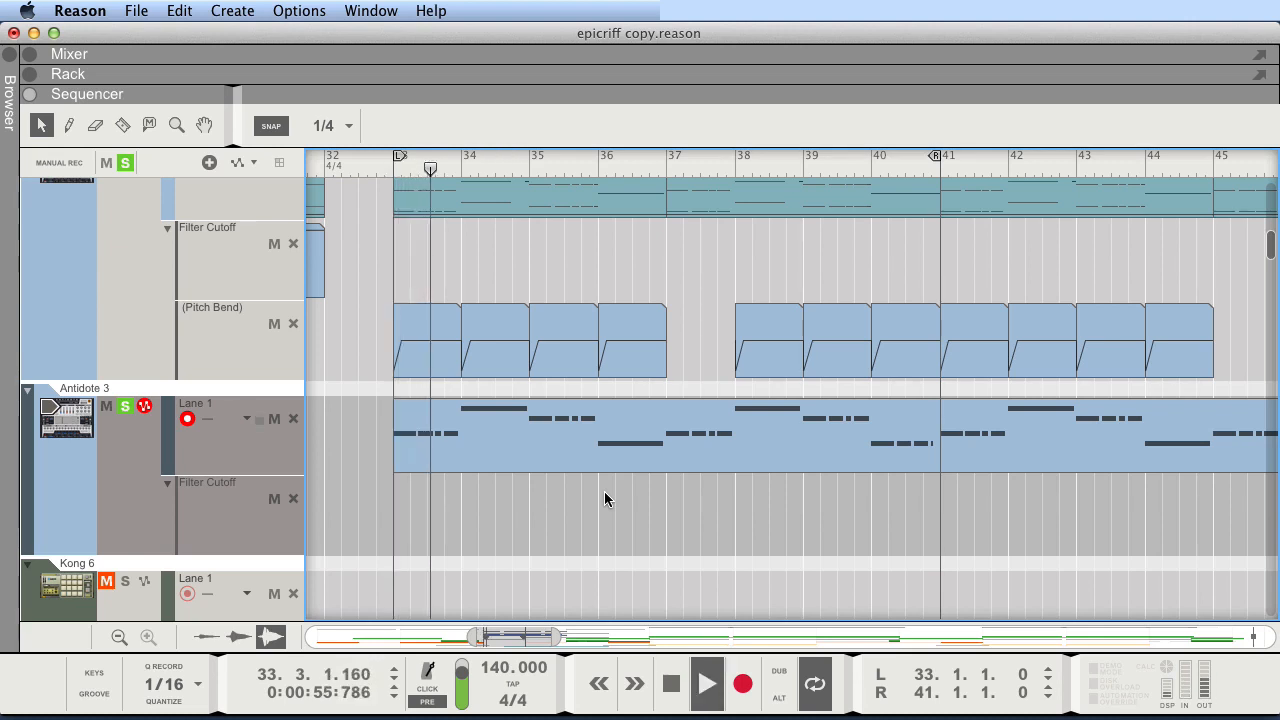
Stop playback and clear all track solos
{"action": "scroll", "coordinate": [604, 478], "scroll_direction": "down", "scroll_amount": 5}
{"action": "scroll", "coordinate": [604, 472], "scroll_direction": "up", "scroll_amount": 2}
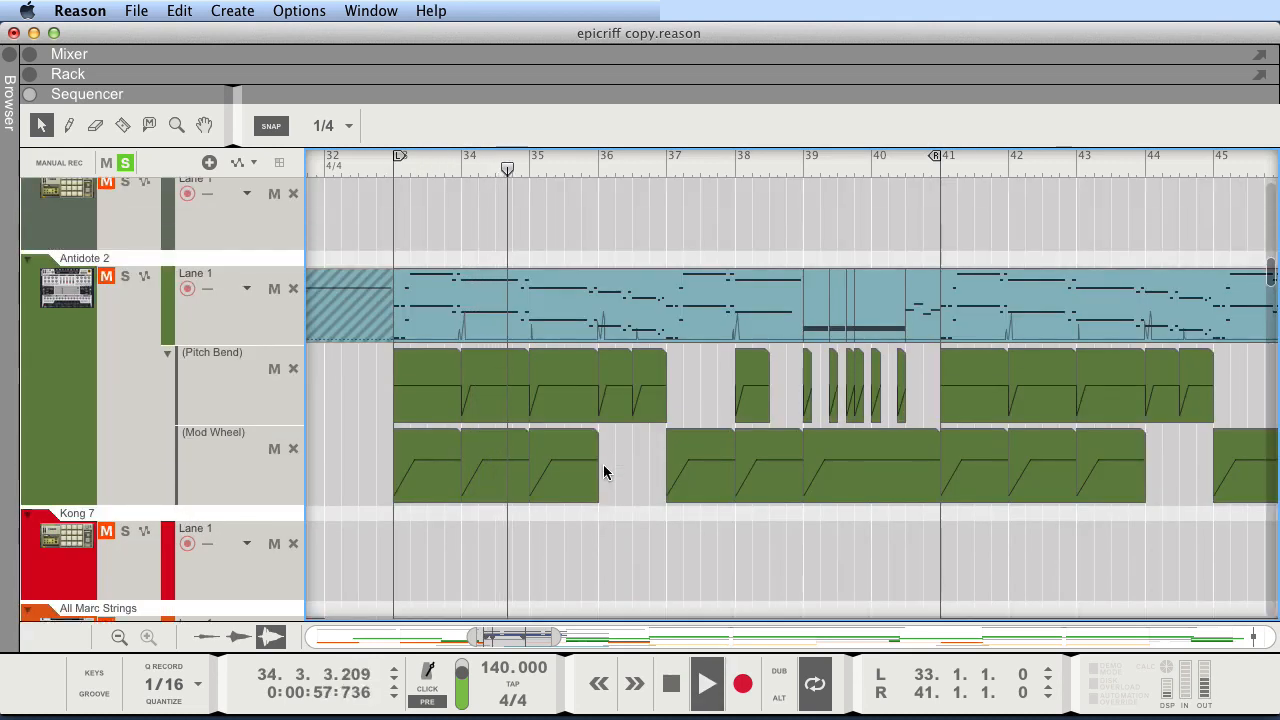
{"action": "scroll", "coordinate": [600, 470], "scroll_direction": "up", "scroll_amount": 3}
{"action": "key", "text": "space"}
{"action": "left_click", "coordinate": [125, 162]}
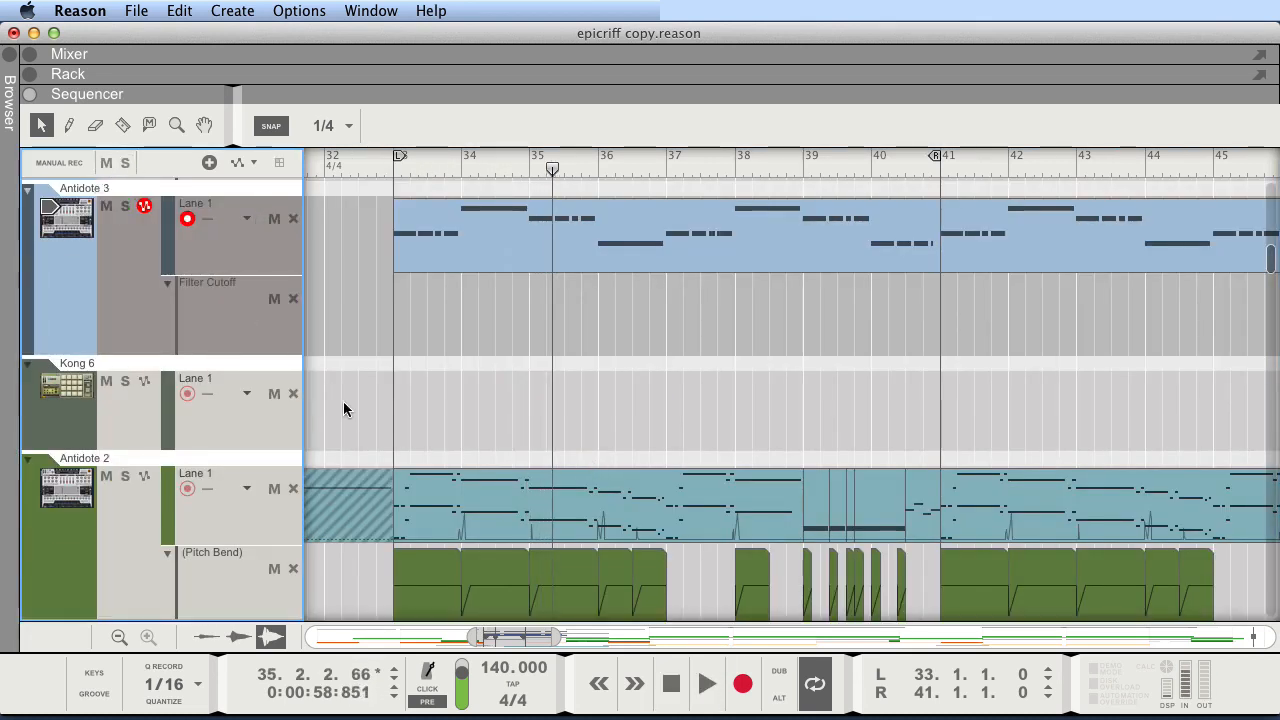
Select and solo the Antidote 2 track and play it
{"action": "left_click", "coordinate": [343, 409]}
{"action": "left_click", "coordinate": [55, 507]}
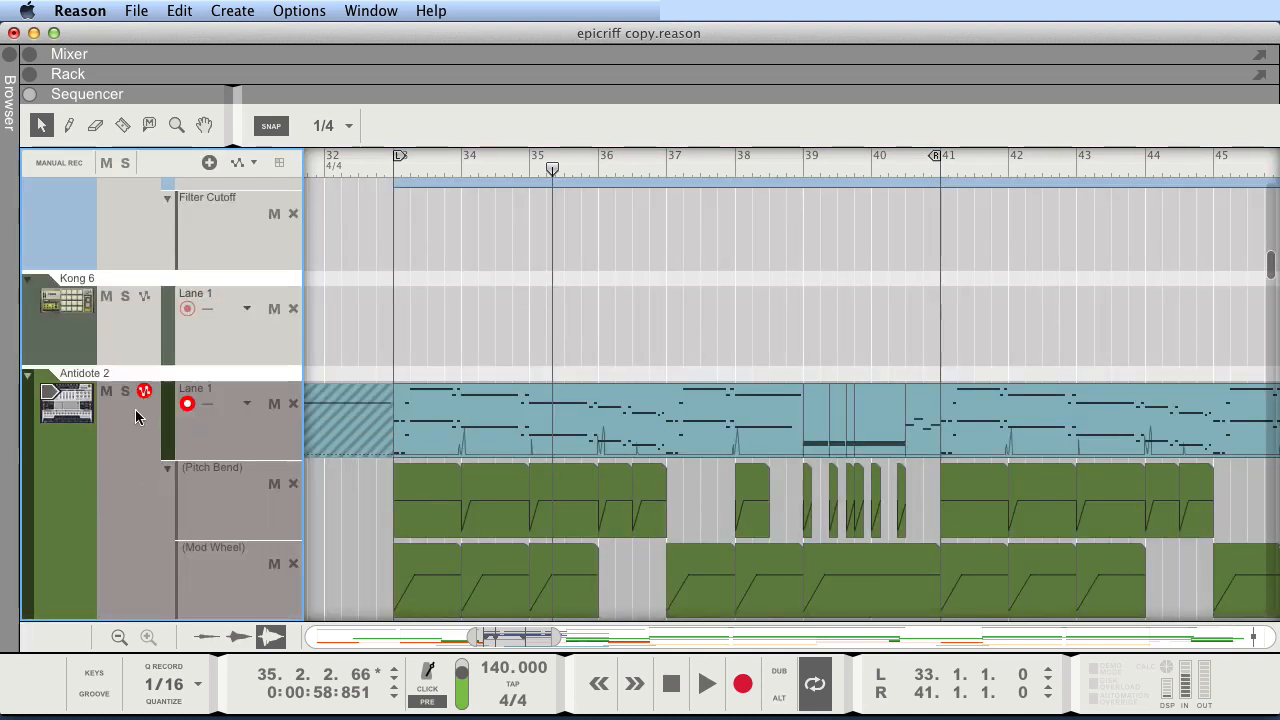
{"action": "left_click", "coordinate": [125, 392]}
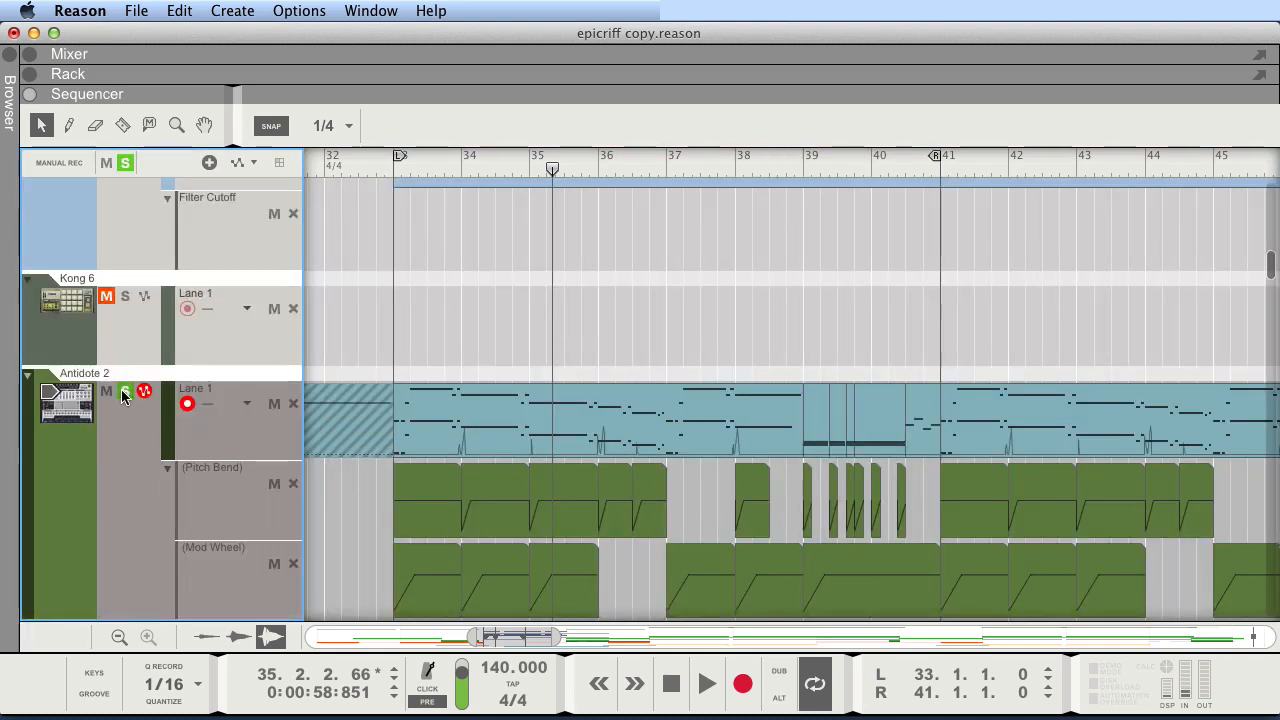
{"action": "key", "text": "space"}
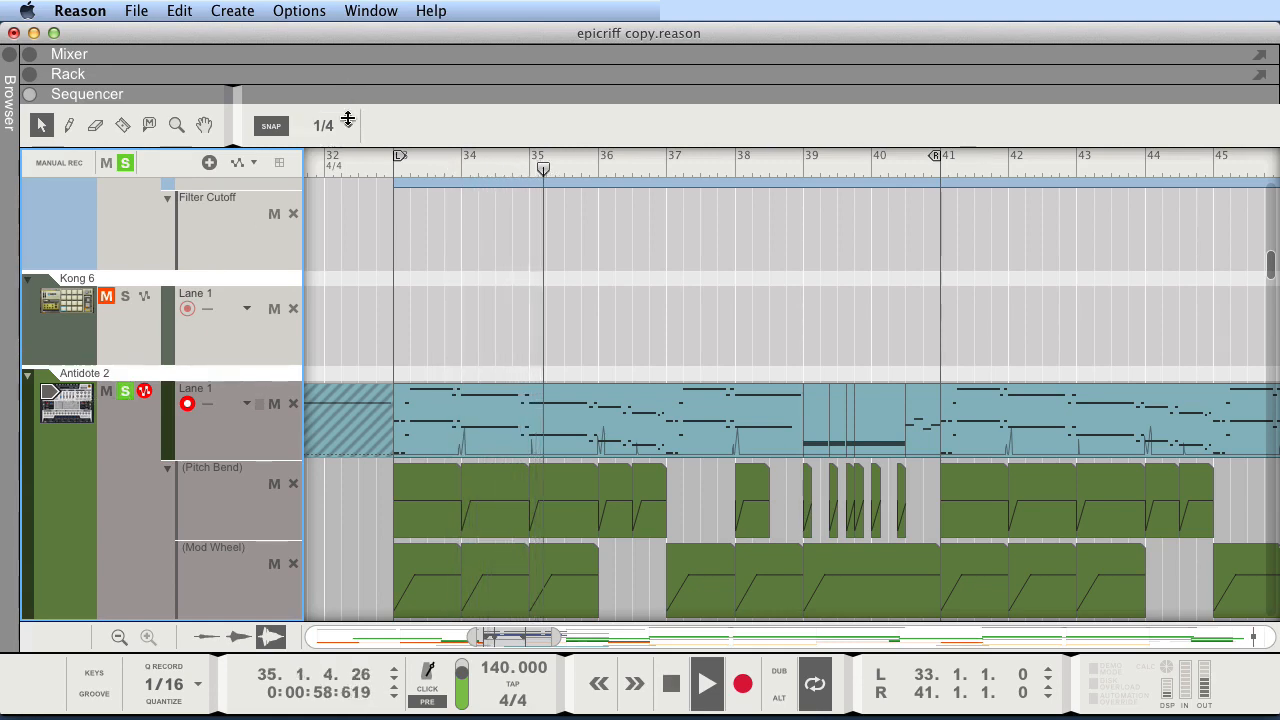
Examine Antidote 2's oscillator, LFO 1 and modulation matrix settings in the rack and stop playback
{"action": "key", "text": "F6"}
{"action": "scroll", "coordinate": [449, 329], "scroll_direction": "down", "scroll_amount": 1}
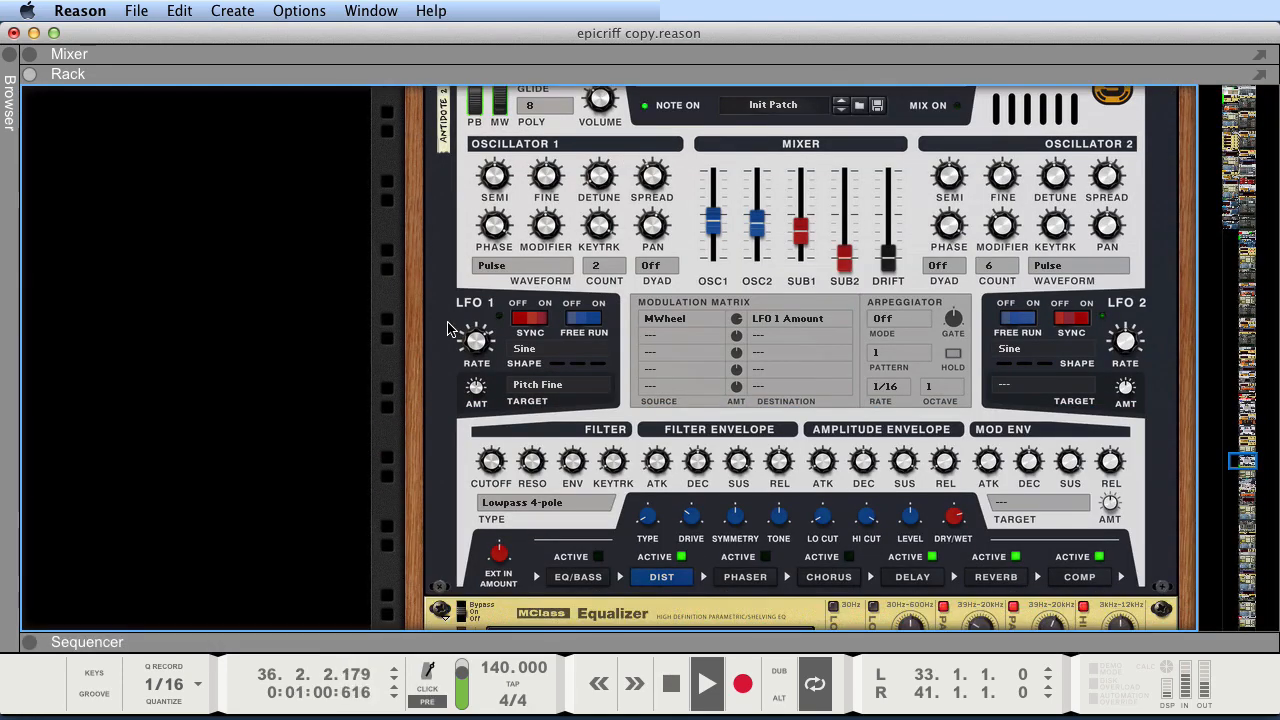
{"action": "key", "text": "space"}
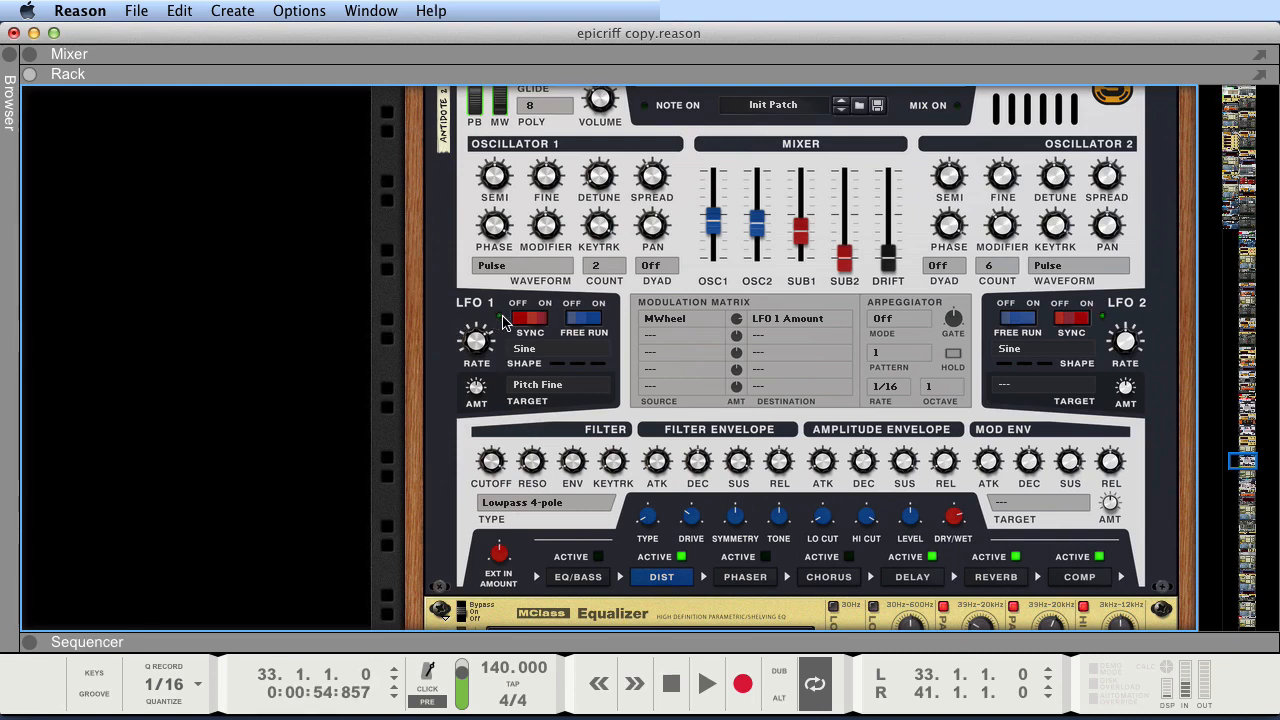
Audition Antidote 2 with the LFO 1 target set to Pitch Coarse, and restore the target to Pitch Fine
{"action": "left_click", "coordinate": [530, 388]}
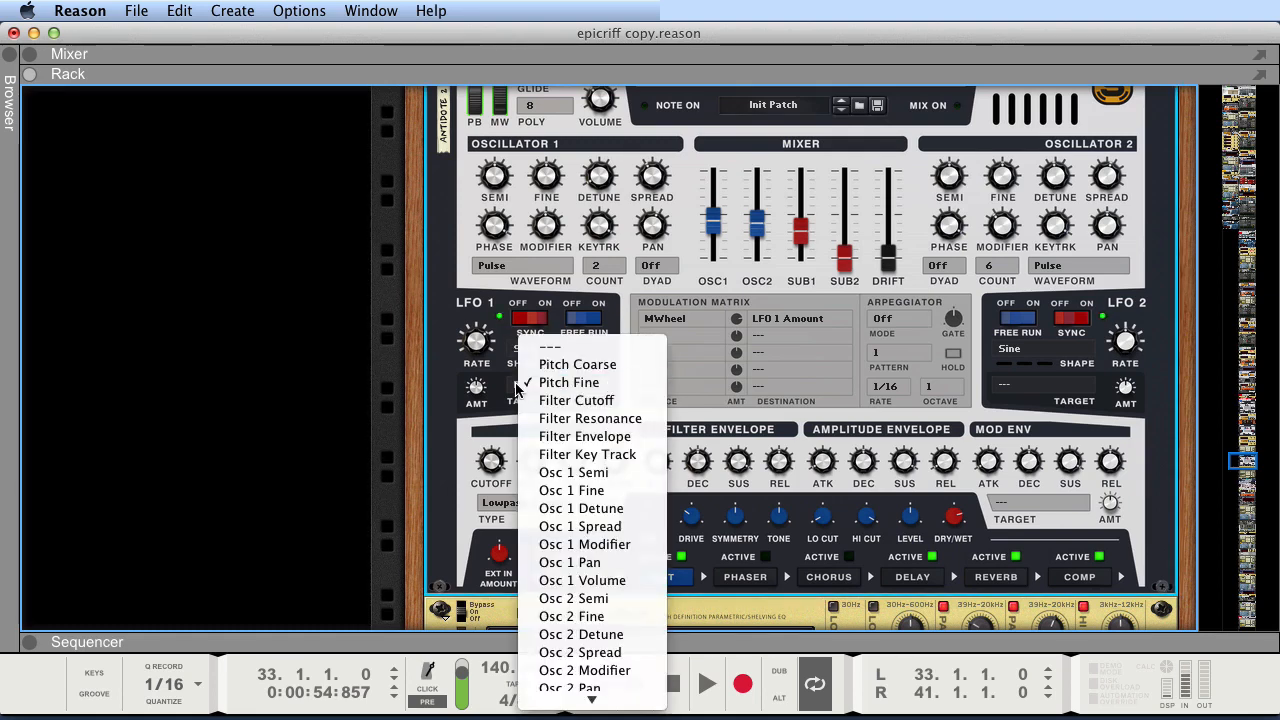
{"action": "left_click", "coordinate": [568, 372]}
{"action": "key", "text": "space"}
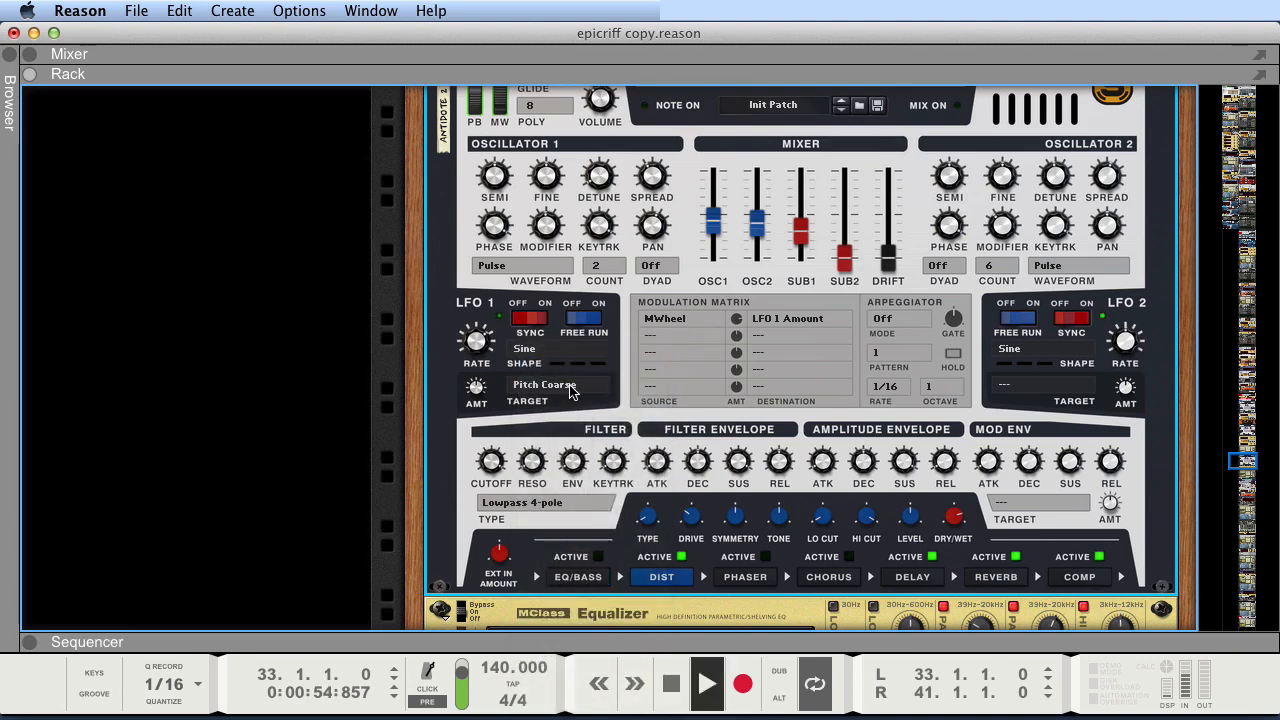
{"action": "key", "text": "space"}
{"action": "left_click", "coordinate": [570, 390]}
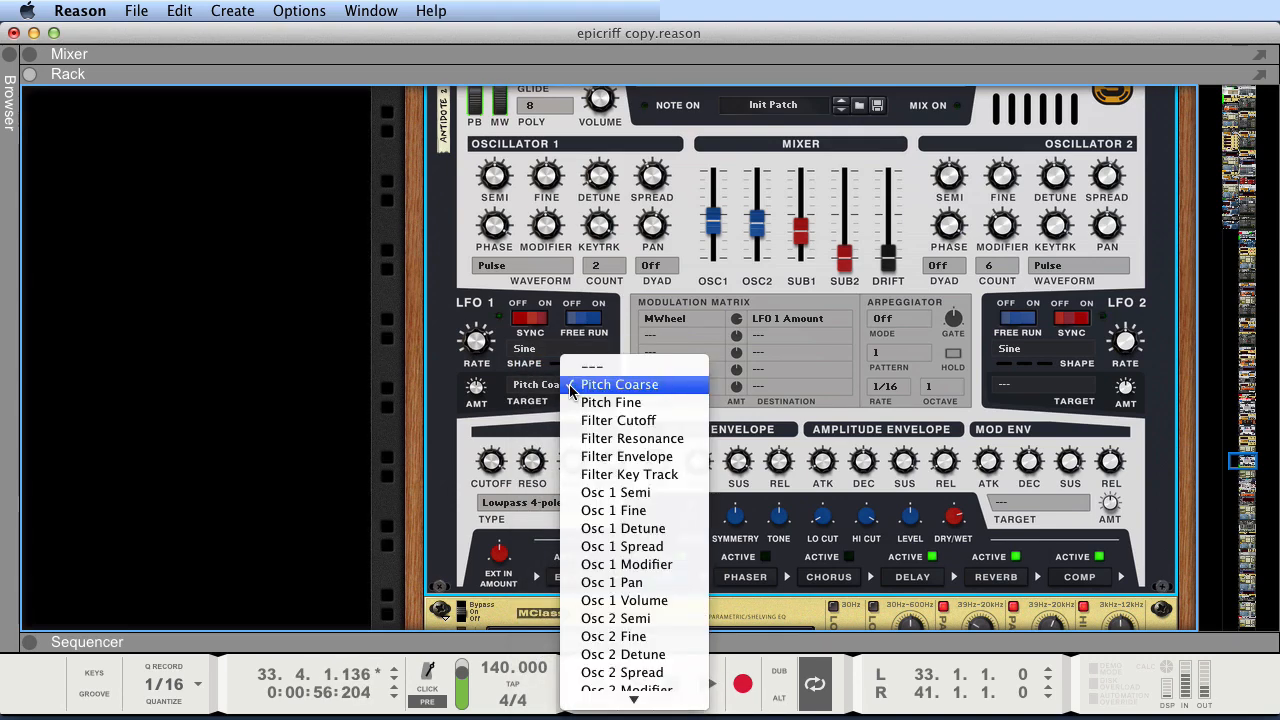
{"action": "left_click", "coordinate": [545, 402]}
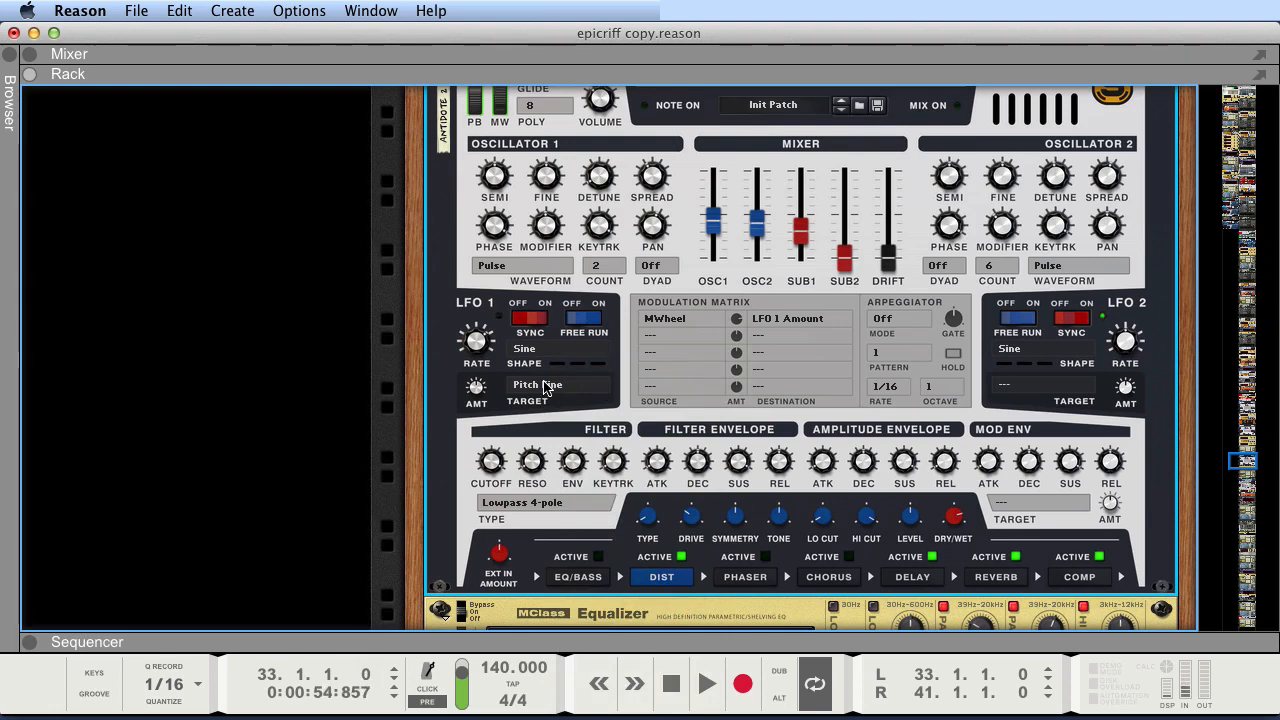
Expand the sequencer below the rack and play Antidote 2 from bar 33 to follow its pitch bend and mod wheel automation
{"action": "scroll", "coordinate": [545, 388], "scroll_direction": "up", "scroll_amount": 1}
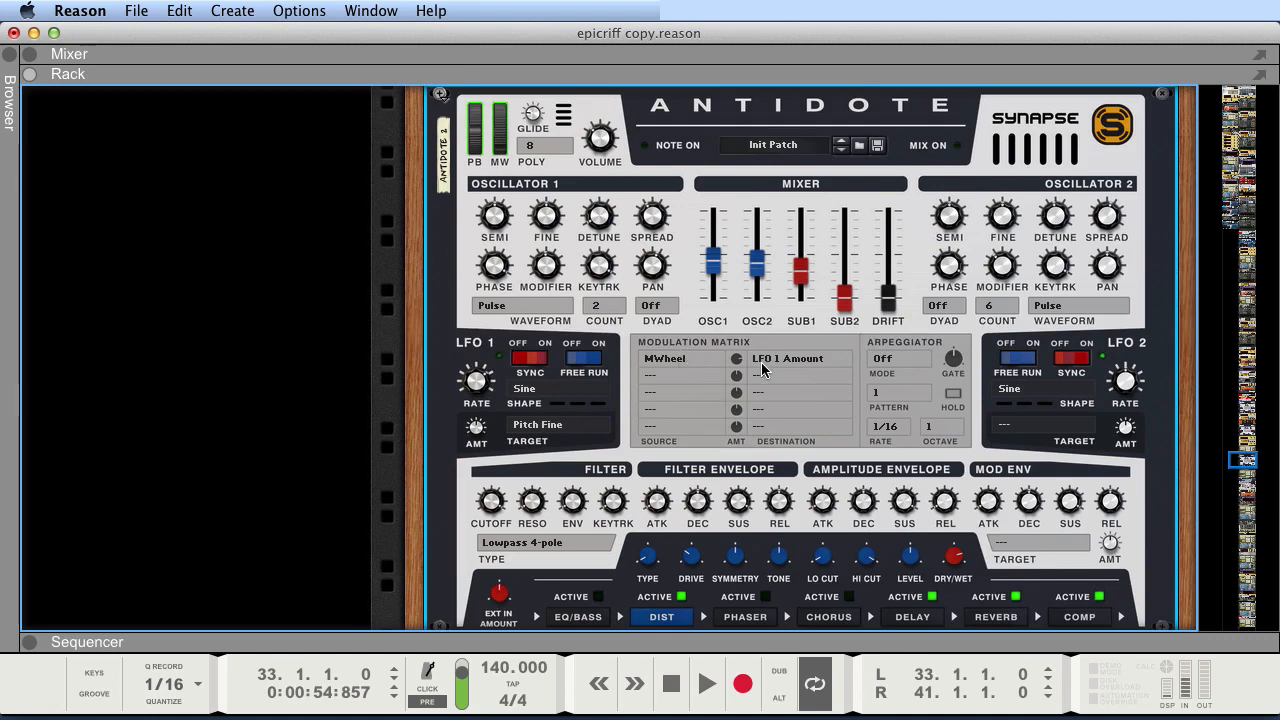
{"action": "left_click_drag", "start_coordinate": [649, 635], "coordinate": [617, 208]}
{"action": "scroll", "coordinate": [570, 405], "scroll_direction": "down", "scroll_amount": 6}
{"action": "scroll", "coordinate": [565, 424], "scroll_direction": "up", "scroll_amount": 2}
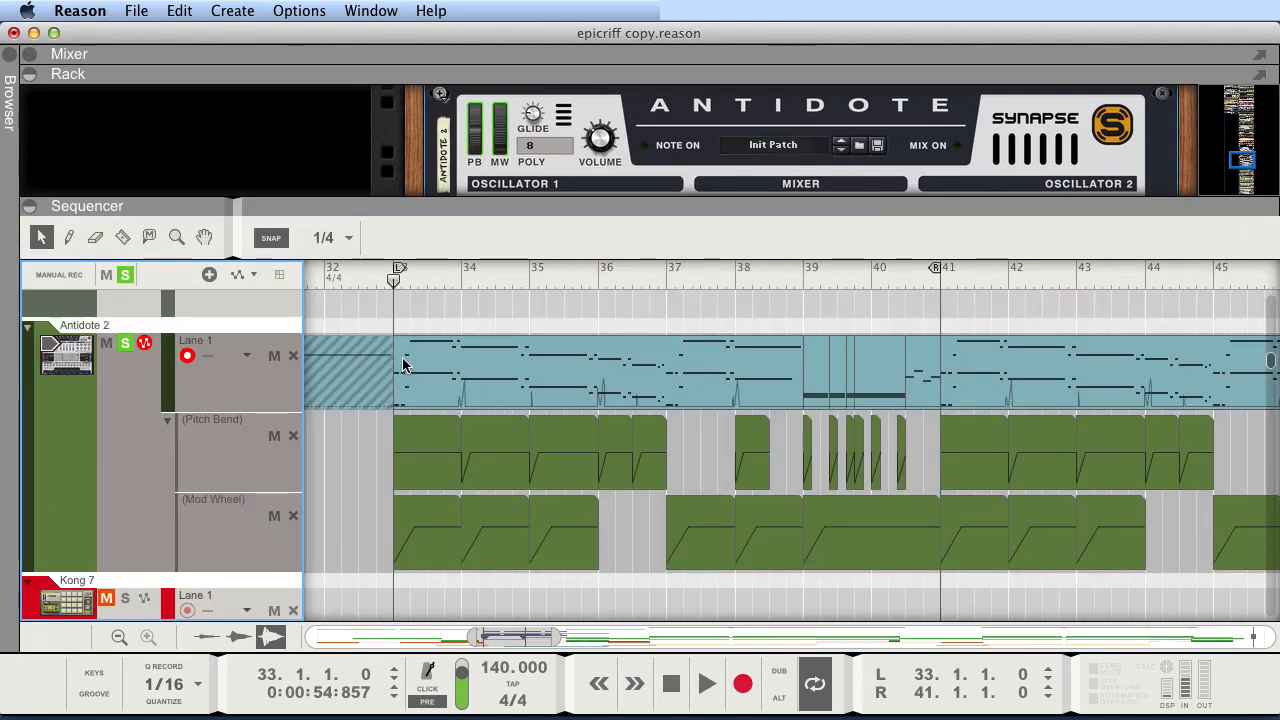
{"action": "key", "text": "space"}
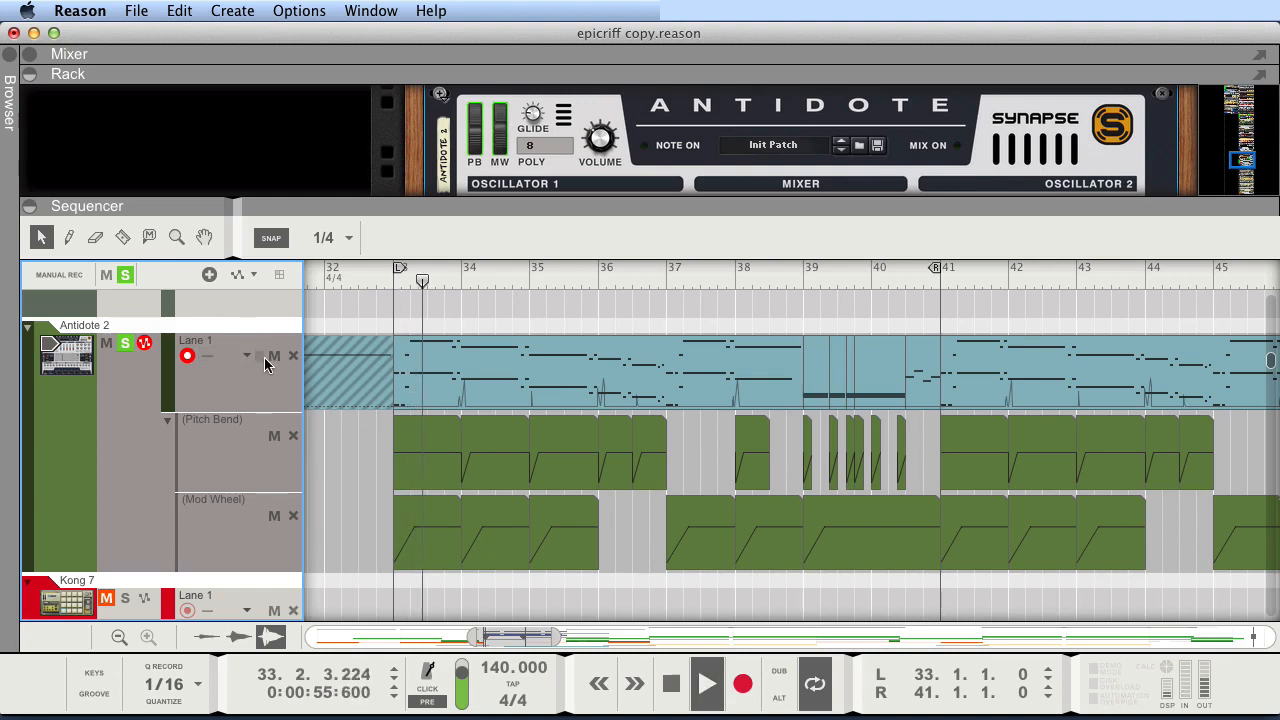
{"action": "key", "text": "space"}
Open Antidote 2's clip at bar 33 to examine its notes and aftertouch, return the playhead to bar 33, and leave edit mode
{"action": "double_click", "coordinate": [422, 388]}
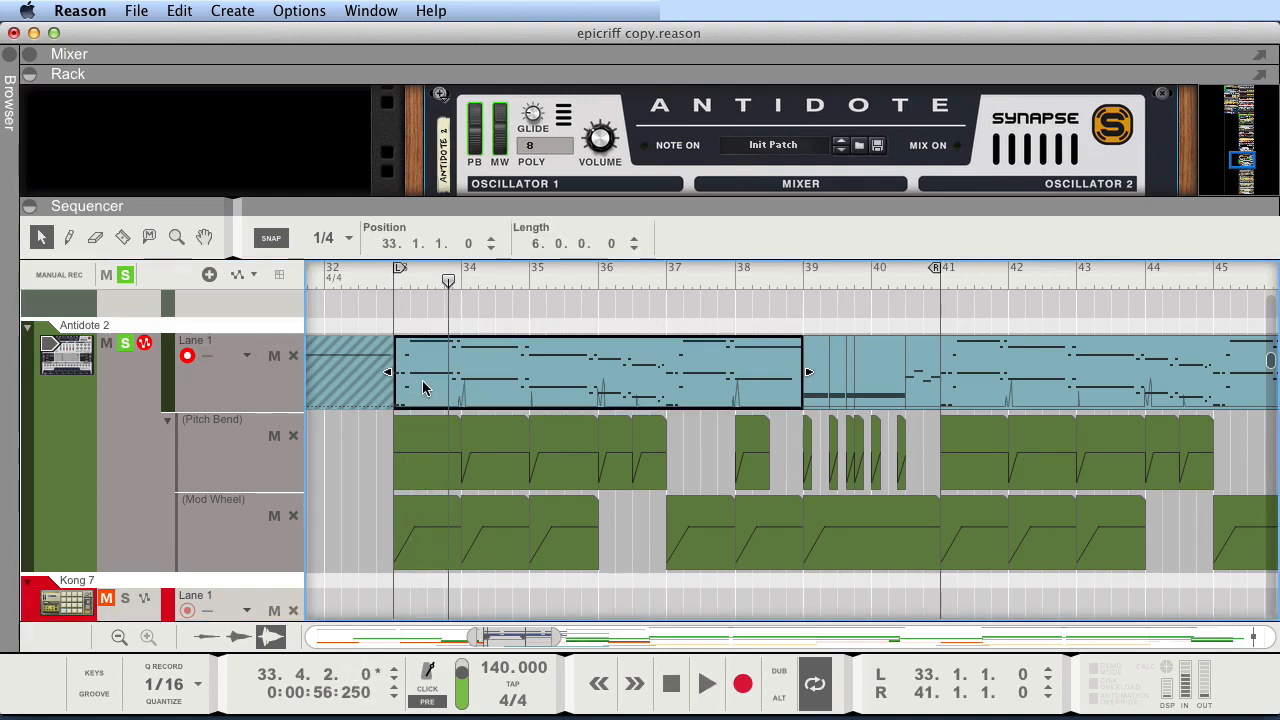
{"action": "left_click_drag", "start_coordinate": [782, 370], "coordinate": [792, 510]}
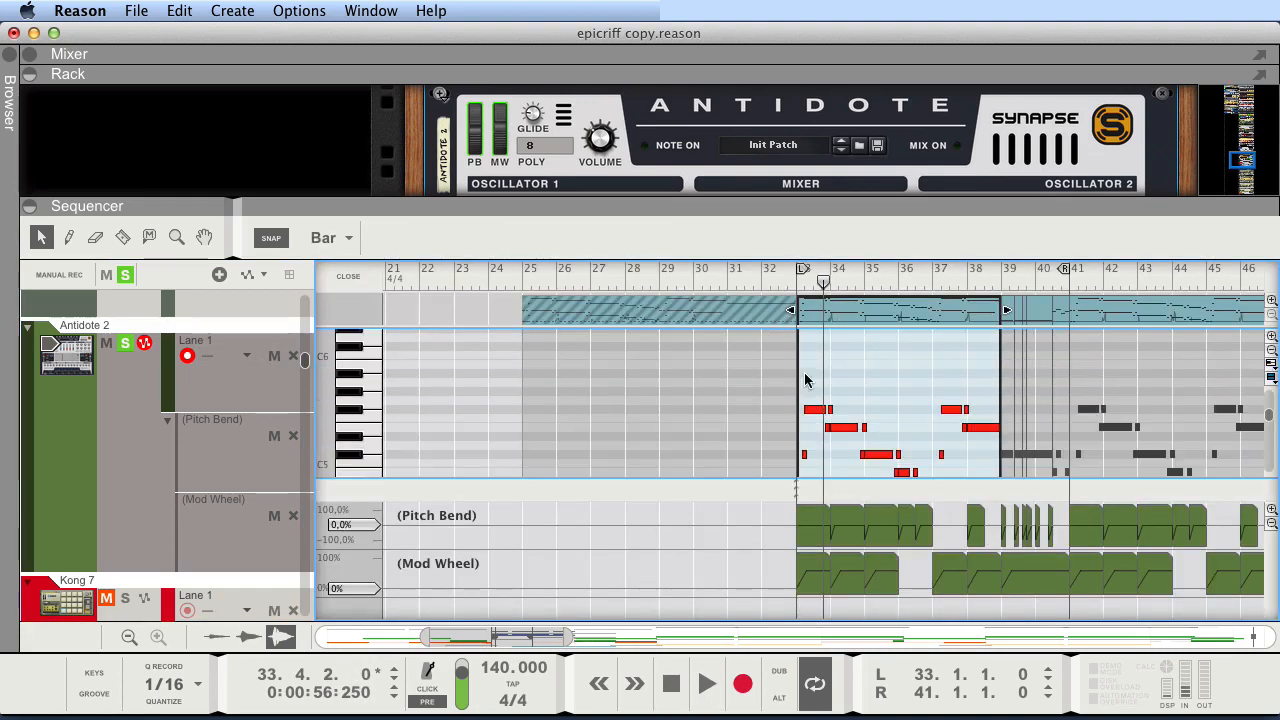
{"action": "left_click_drag", "start_coordinate": [741, 200], "coordinate": [720, 48]}
{"action": "scroll", "coordinate": [829, 280], "scroll_direction": "down", "scroll_amount": 2}
{"action": "scroll", "coordinate": [812, 250], "scroll_direction": "up", "scroll_amount": 10}
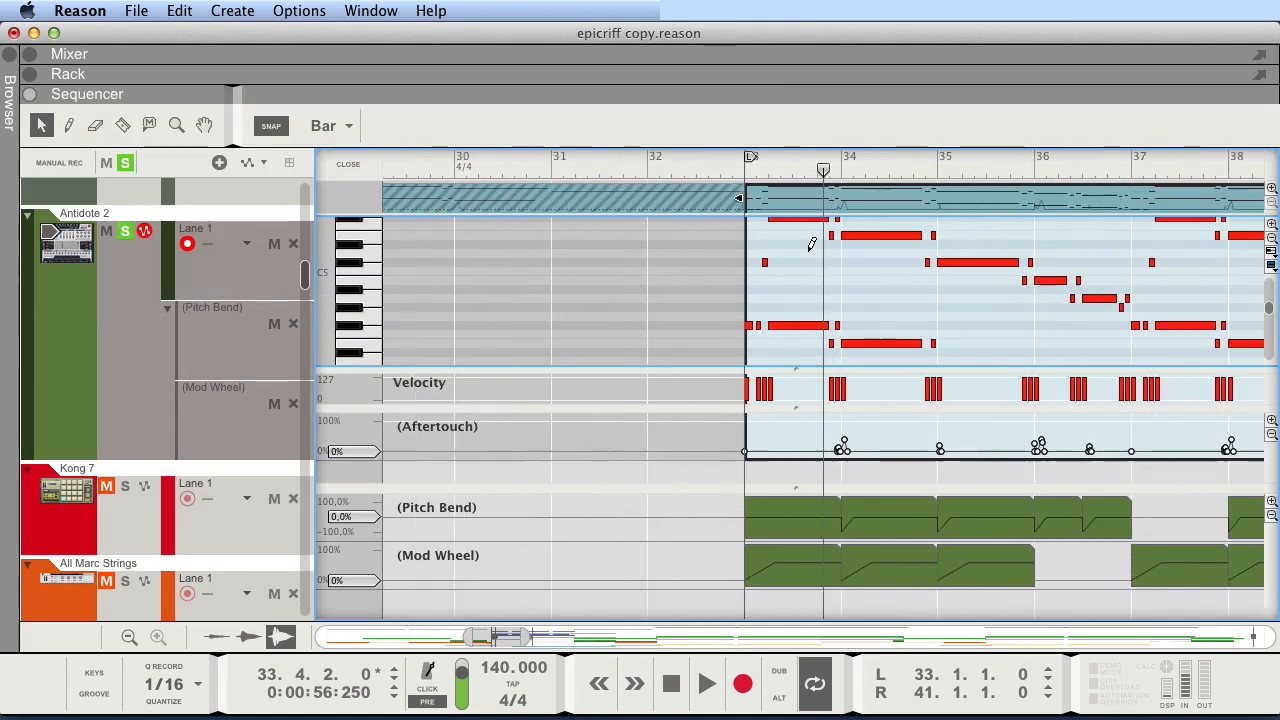
{"action": "left_click", "coordinate": [743, 160]}
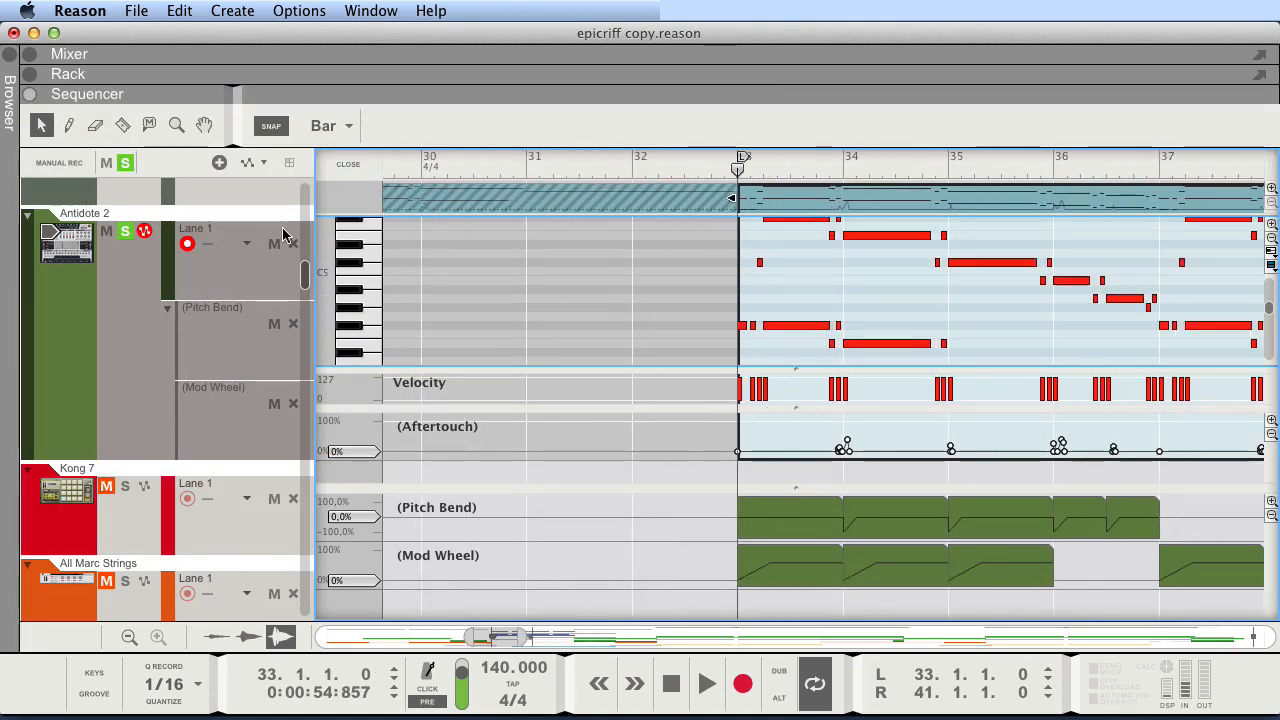
{"action": "left_click", "coordinate": [348, 163]}
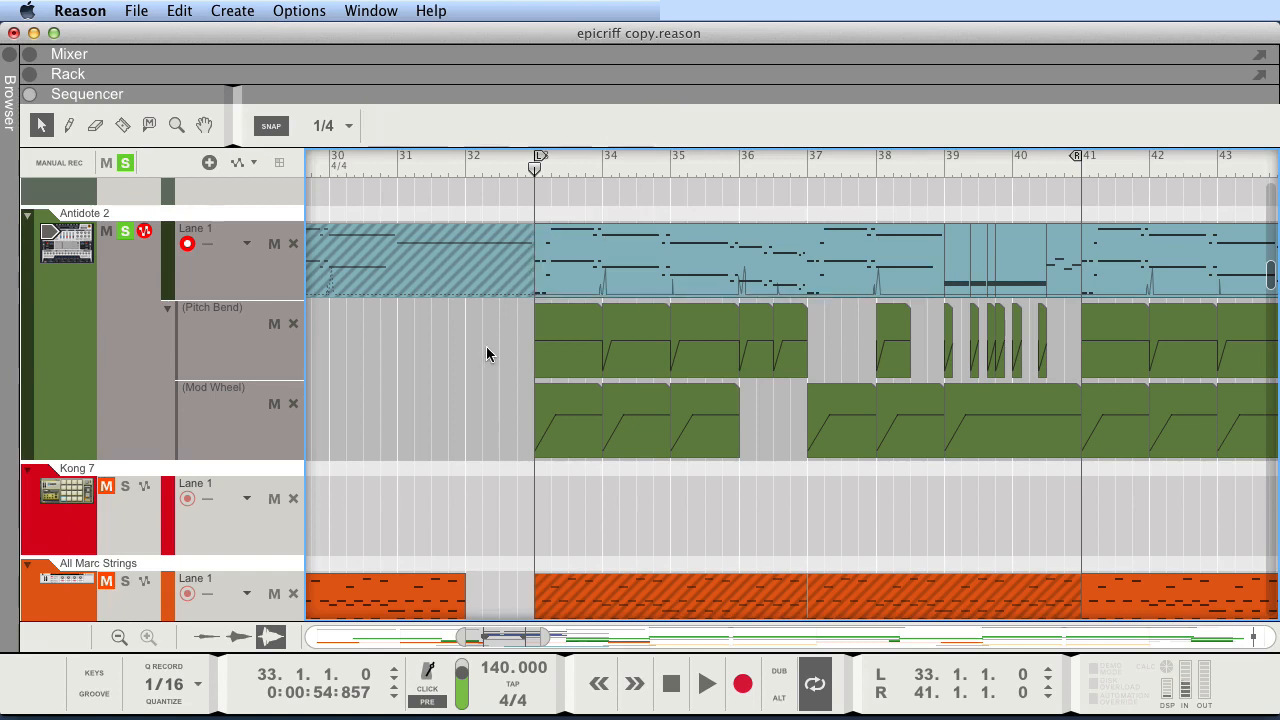
Play the soloed Antidote 2 track from bar 33 and stop playback
{"action": "scroll", "coordinate": [487, 352], "scroll_direction": "up", "scroll_amount": 1}
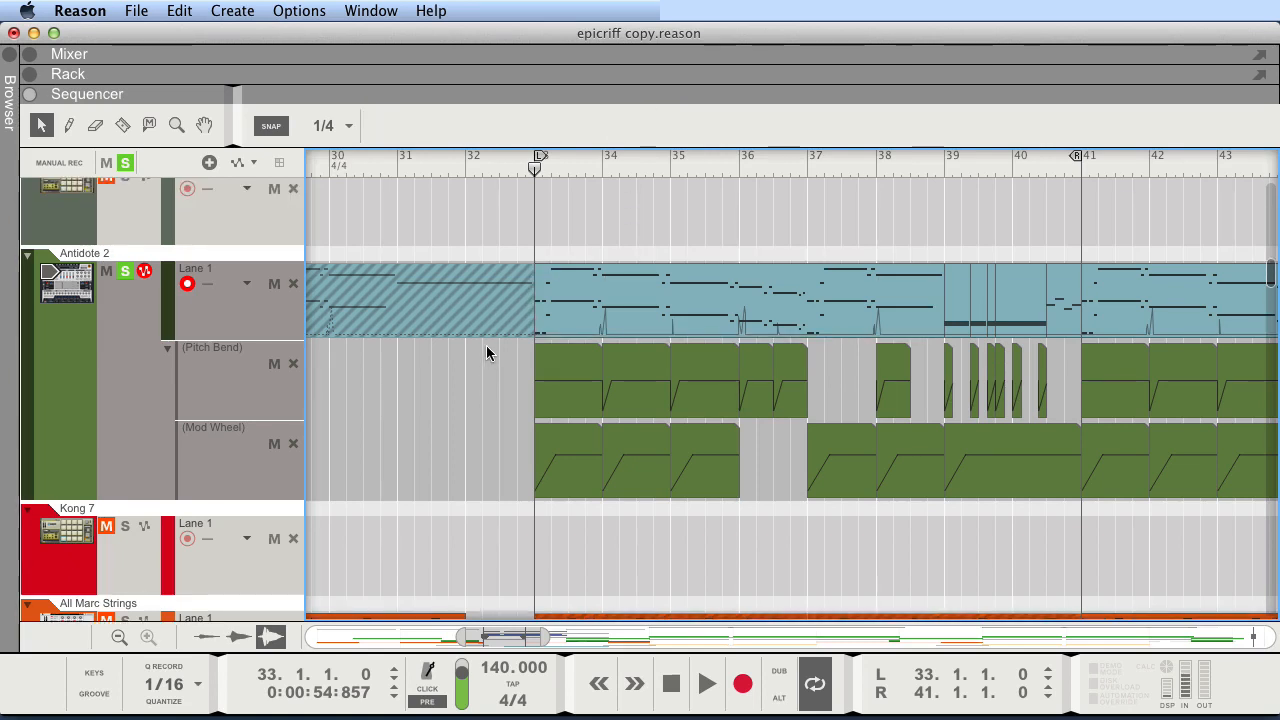
{"action": "key", "text": "space"}
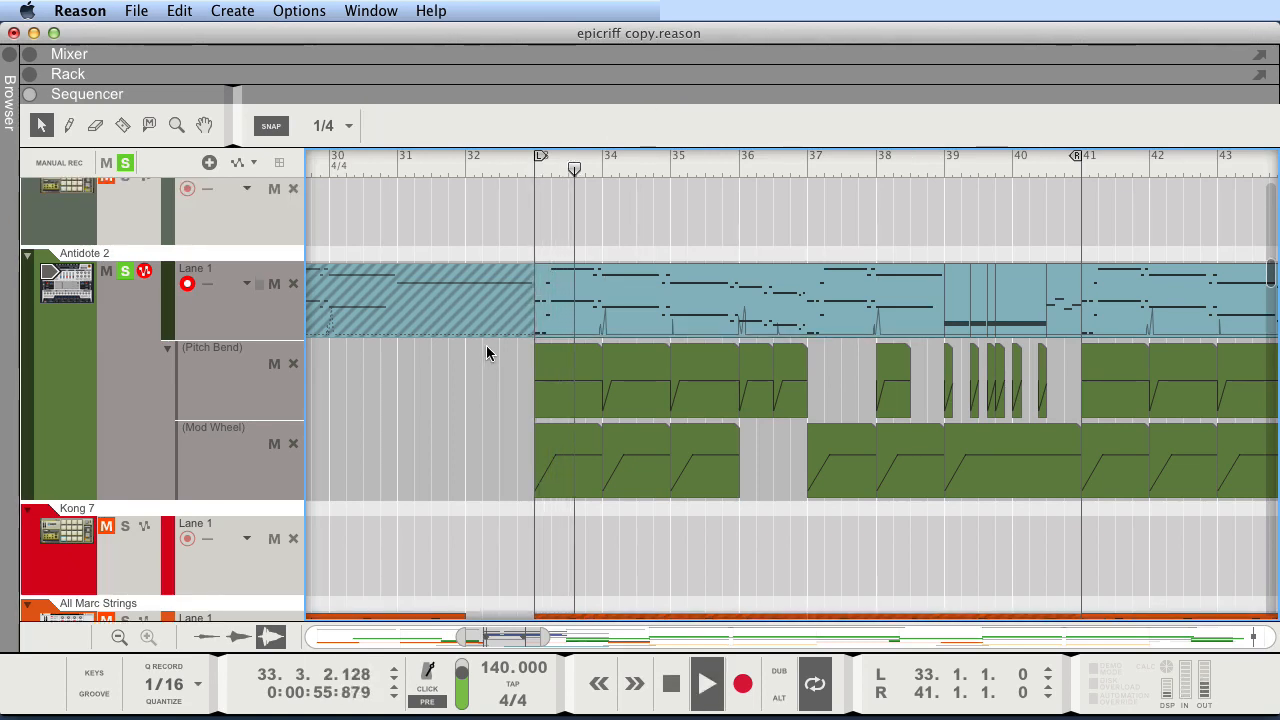
{"action": "scroll", "coordinate": [440, 347], "scroll_direction": "up", "scroll_amount": 6}
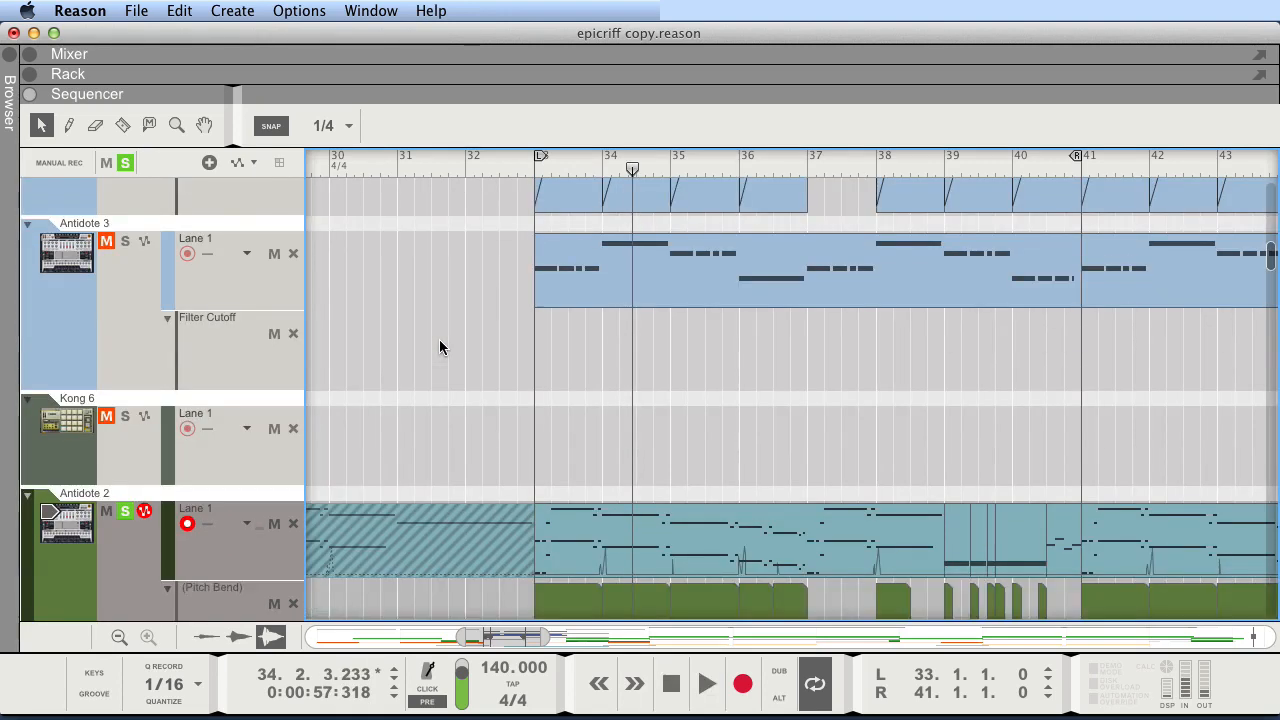
Solo the Antidote 1 and Antidote 3 tracks along with Antidote 2 and play all three from bar 33
{"action": "scroll", "coordinate": [560, 468], "scroll_direction": "up", "scroll_amount": 10}
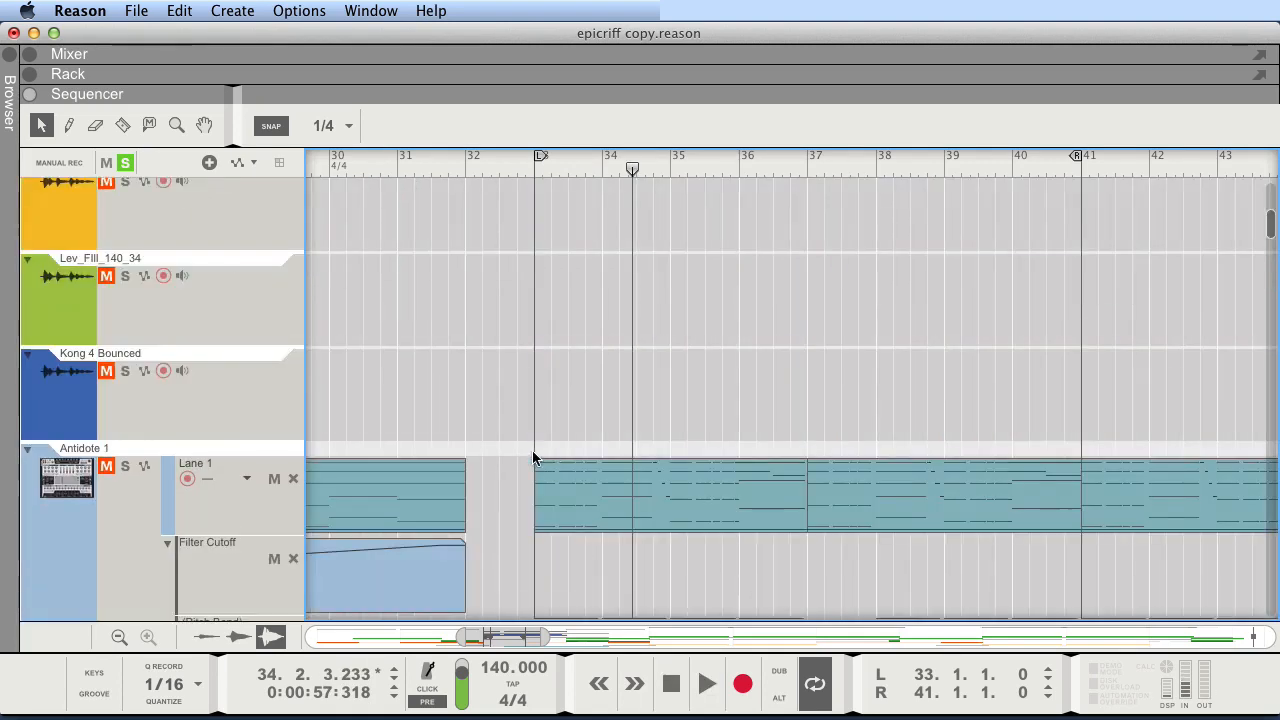
{"action": "left_click", "coordinate": [125, 426]}
{"action": "scroll", "coordinate": [445, 442], "scroll_direction": "down", "scroll_amount": 4}
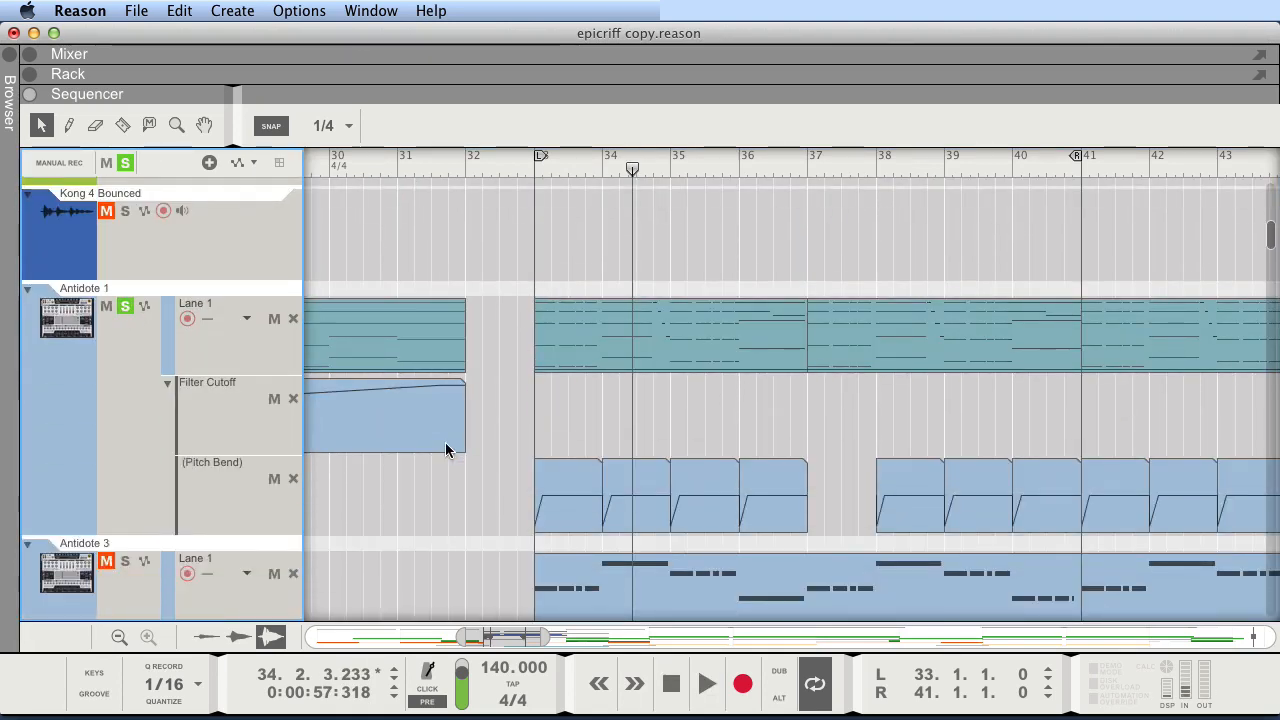
{"action": "left_click", "coordinate": [126, 524]}
{"action": "key", "text": "shift+Return"}
{"action": "key", "text": "space"}
Show Antidote 2's devices in the rack and examine its effects and MClass Equalizer curve
{"action": "scroll", "coordinate": [586, 467], "scroll_direction": "down", "scroll_amount": 10}
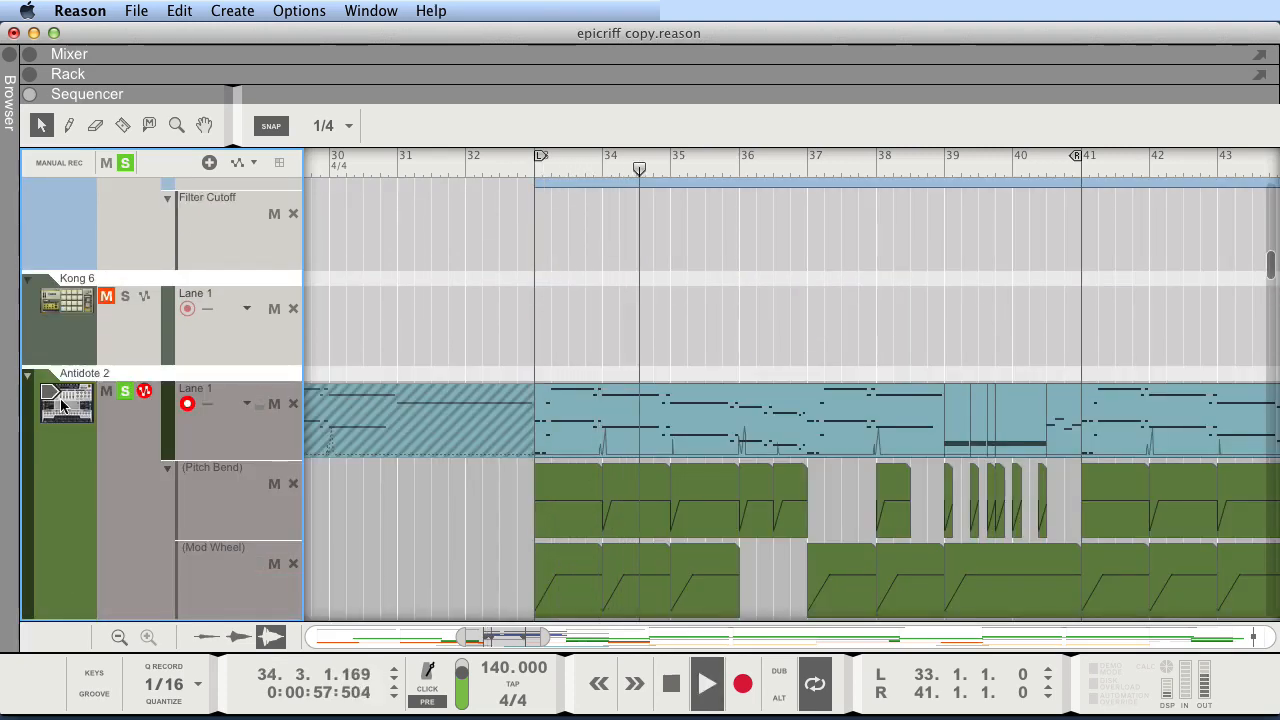
{"action": "key", "text": "F6"}
{"action": "scroll", "coordinate": [867, 329], "scroll_direction": "down", "scroll_amount": 10}
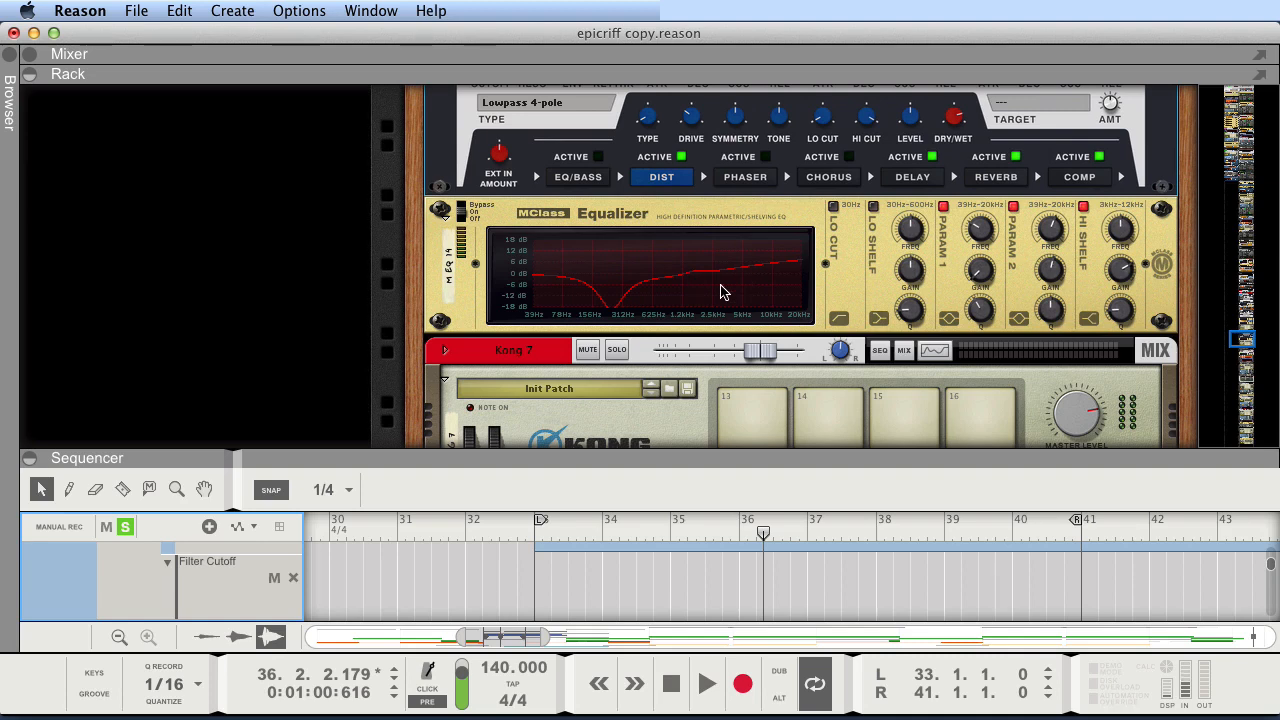
Clear all track solos, play the full mix from bar 33, and stop playback in the enlarged sequencer
{"action": "left_click", "coordinate": [125, 528]}
{"action": "key", "text": "KP_0"}
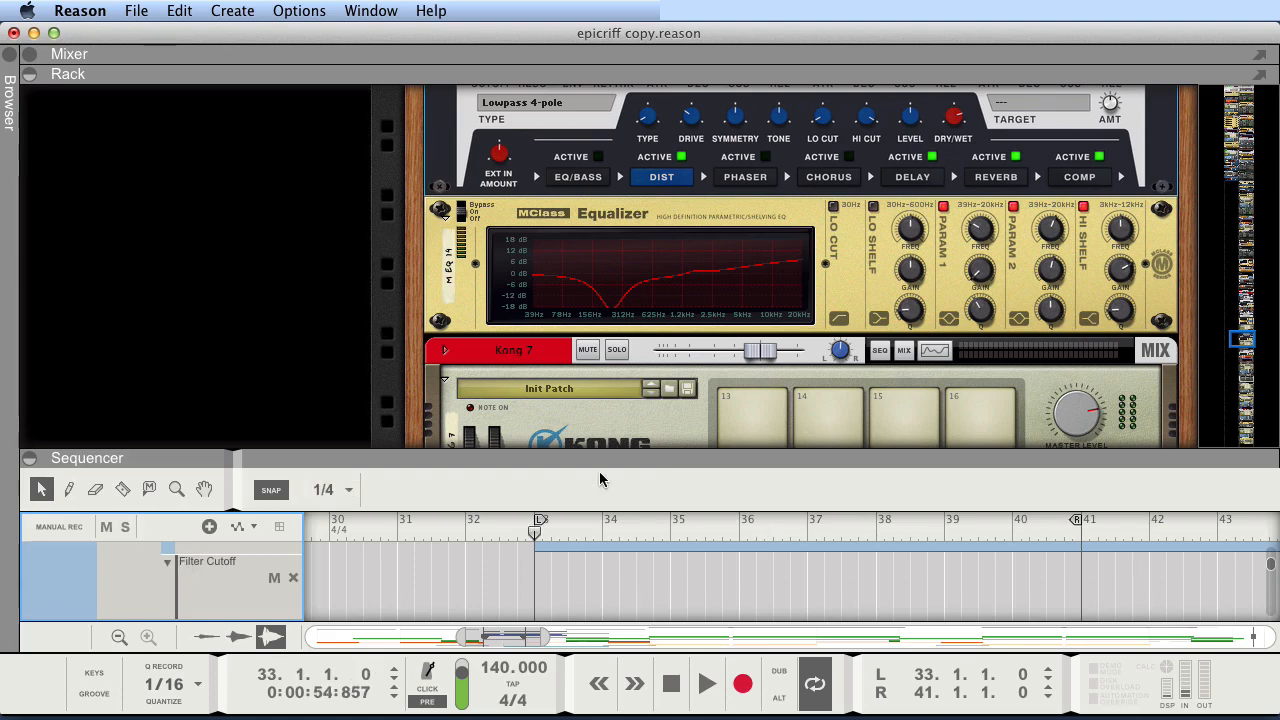
{"action": "key", "text": "space"}
{"action": "key", "text": "KP_0"}
{"action": "key", "text": "KP_0"}
{"action": "key", "text": "space"}
{"action": "left_click_drag", "start_coordinate": [543, 460], "coordinate": [543, 77]}
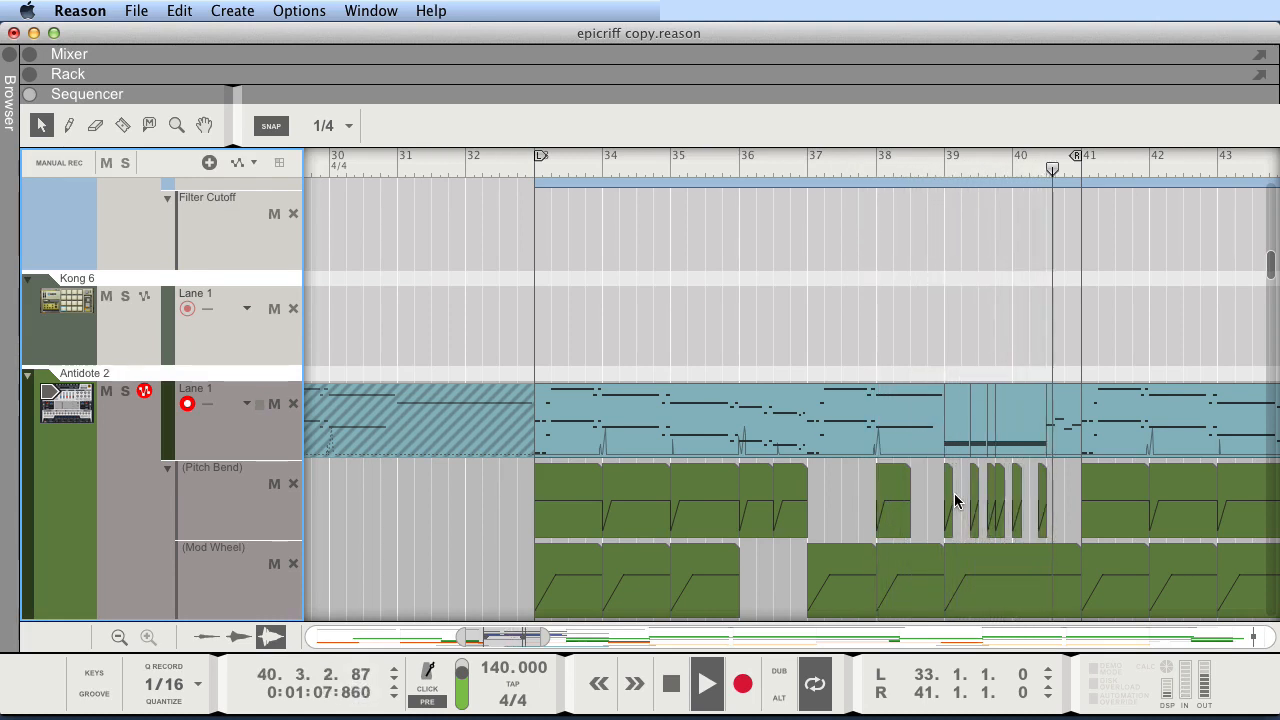
{"action": "key", "text": "space"}
Solo the Antidote 2 track, play it from about bar 38 to the end of the loop, and stop
{"action": "left_click", "coordinate": [124, 392]}
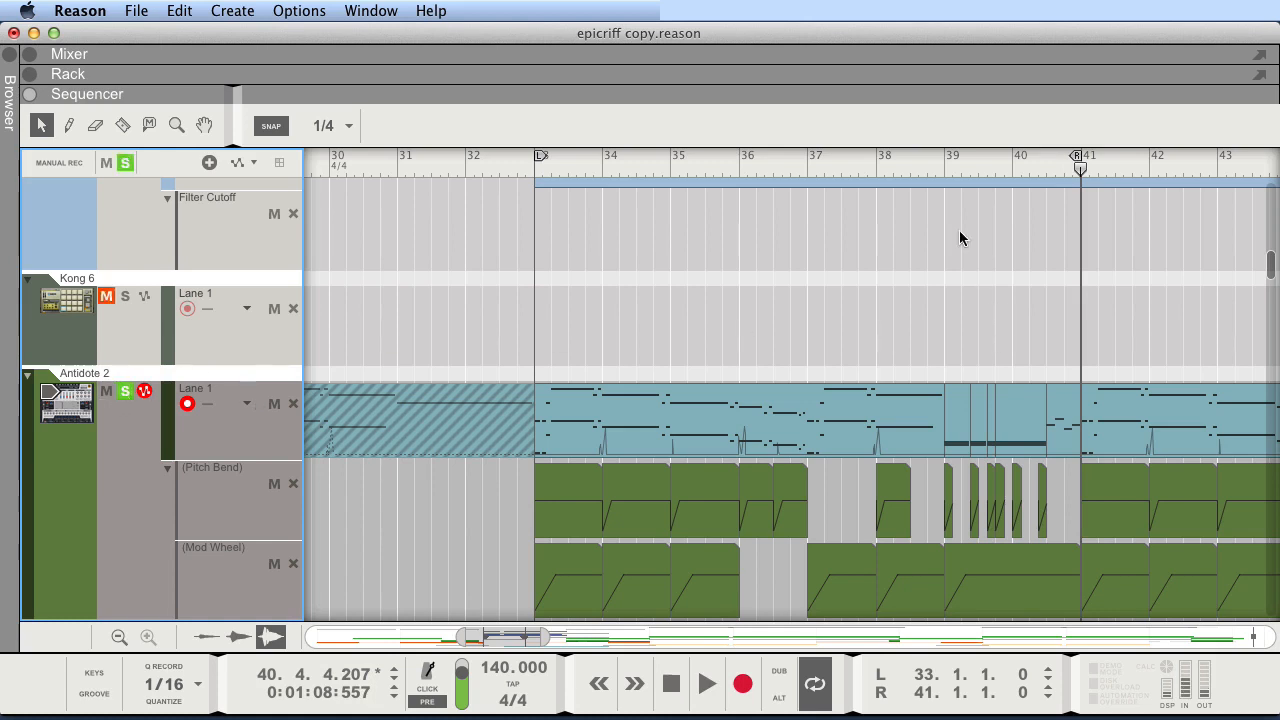
{"action": "left_click", "coordinate": [870, 162]}
{"action": "key", "text": "space"}
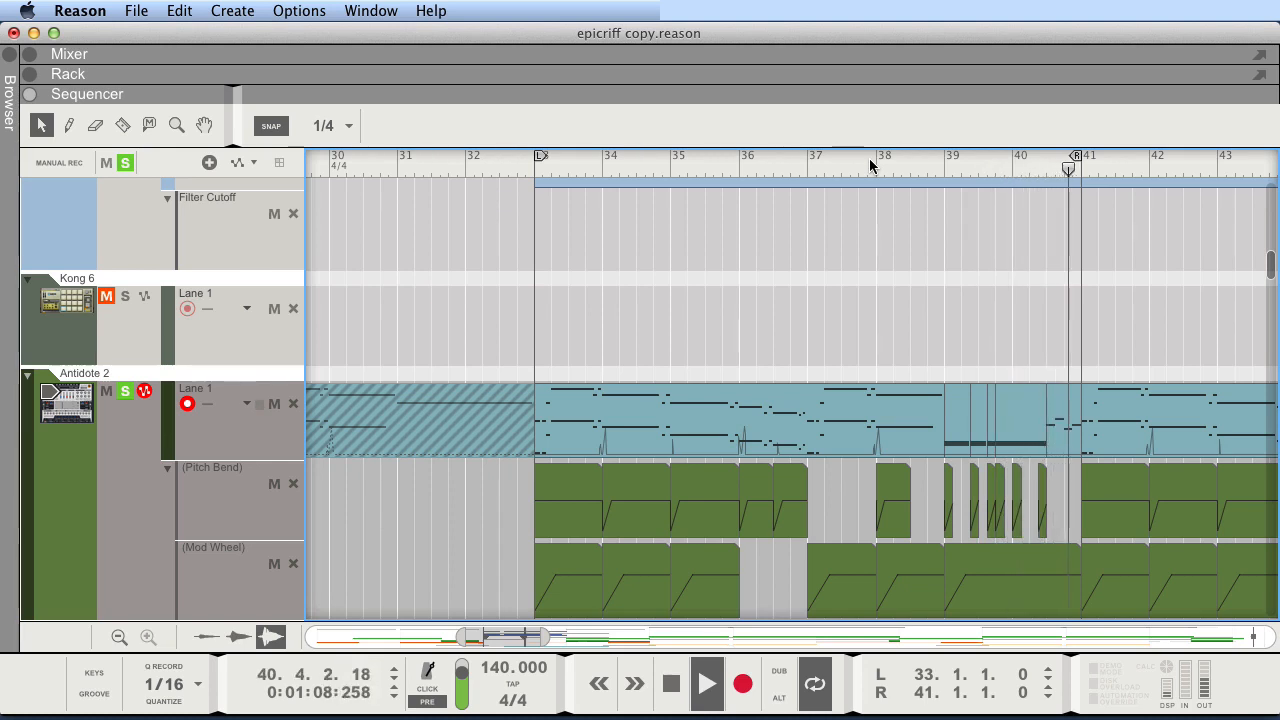
{"action": "key", "text": "space"}
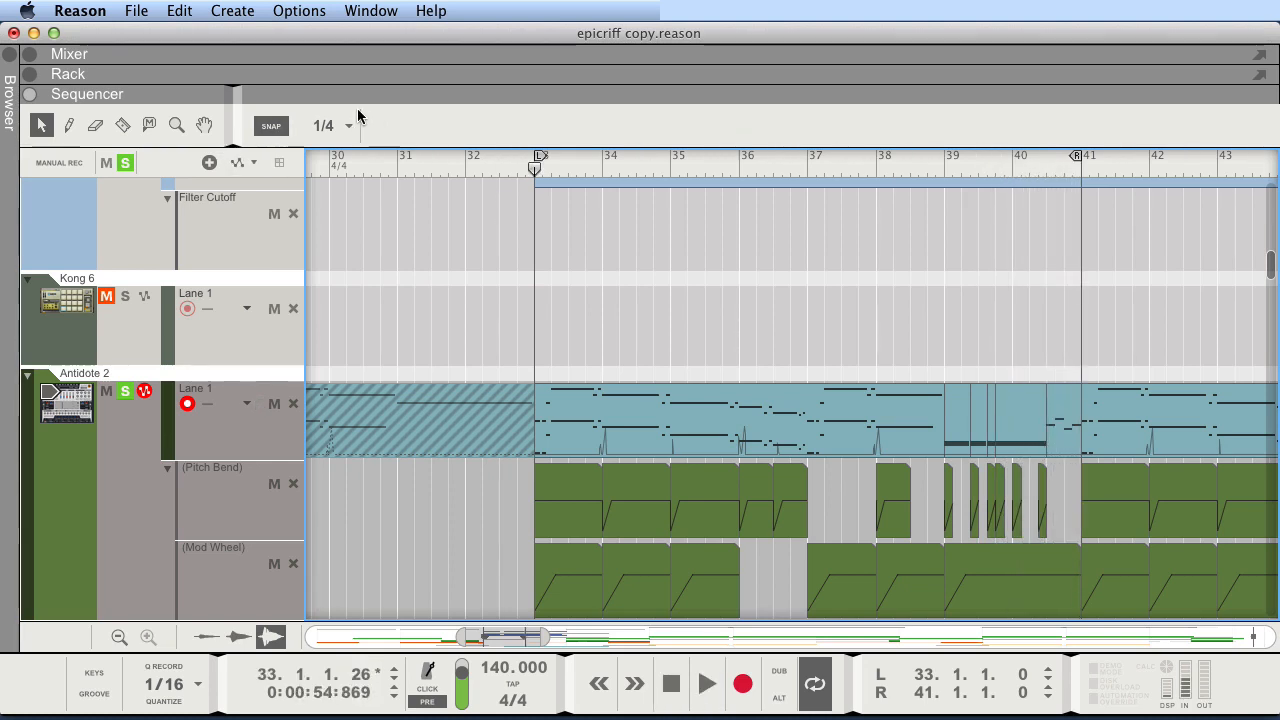
Turn off every track's solo so the whole mix is audible again
{"action": "left_click", "coordinate": [125, 163]}
{"action": "scroll", "coordinate": [783, 276], "scroll_direction": "down", "scroll_amount": 5}
{"action": "scroll", "coordinate": [765, 269], "scroll_direction": "up", "scroll_amount": 5}
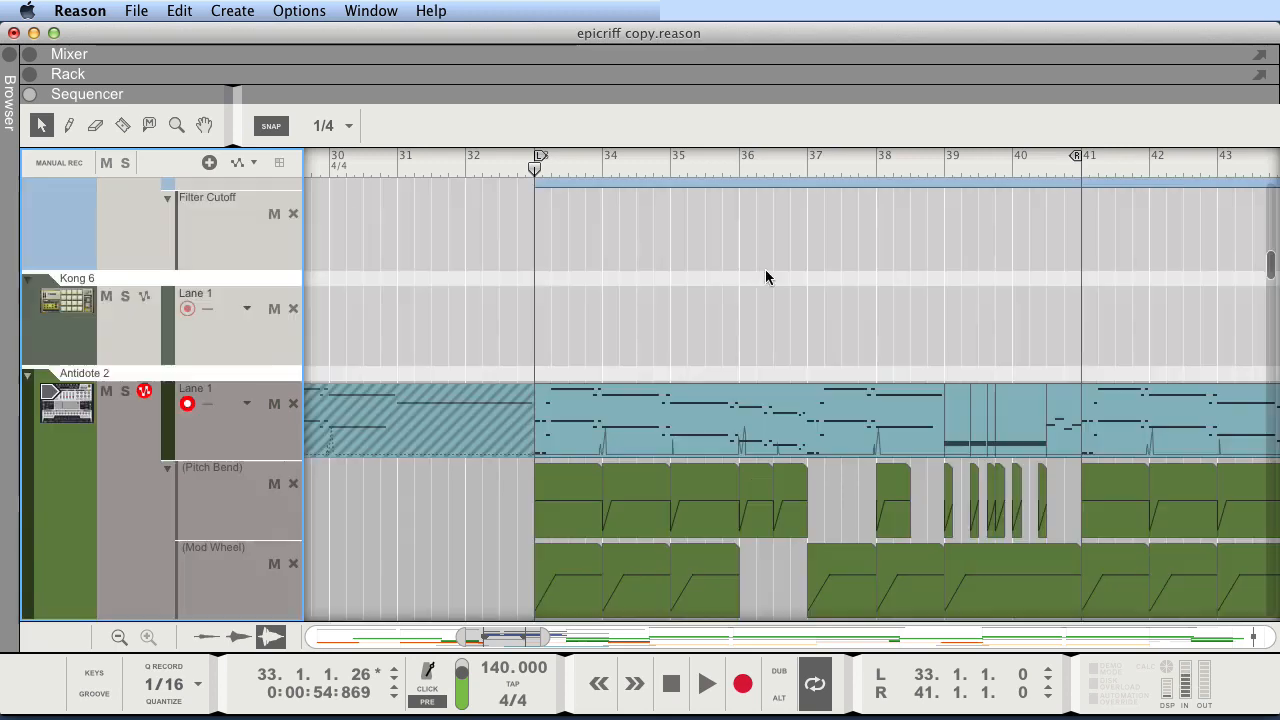
Enlarge the rack and show Antidote 2's oscillator, mixer and modulation sections
{"action": "scroll", "coordinate": [101, 404], "scroll_direction": "down", "scroll_amount": 1}
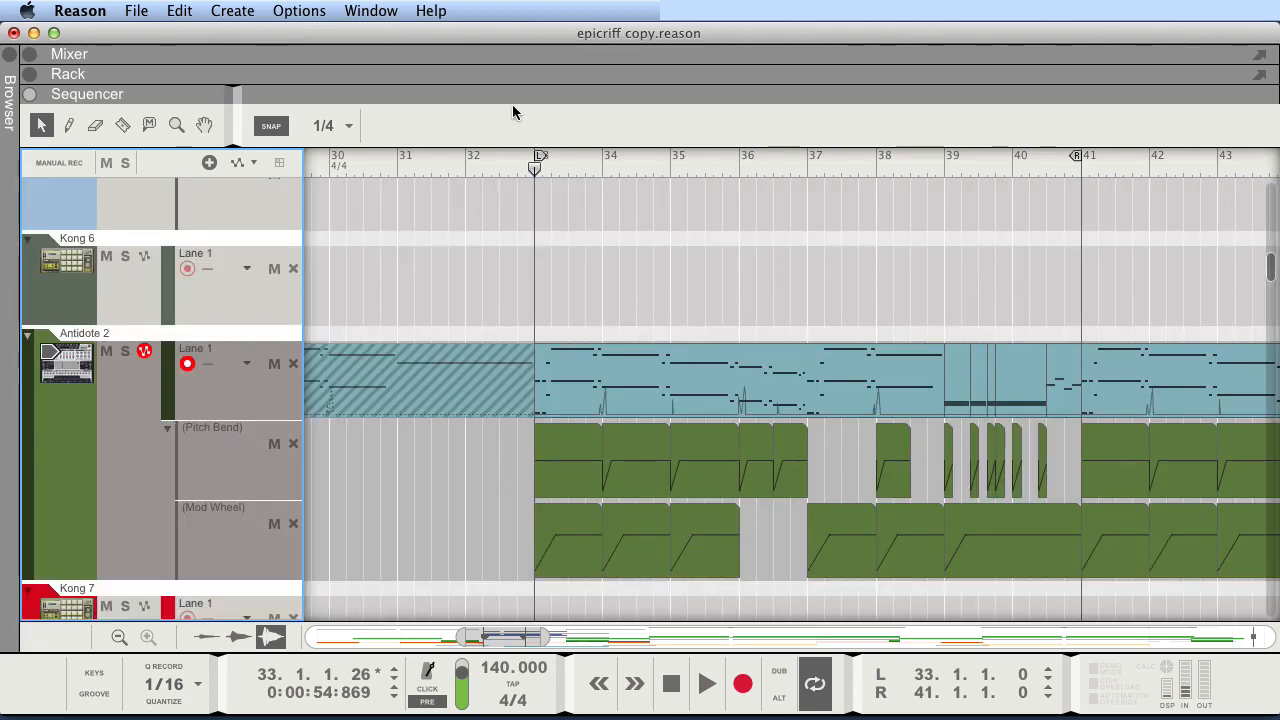
{"action": "left_click_drag", "start_coordinate": [488, 130], "coordinate": [510, 458]}
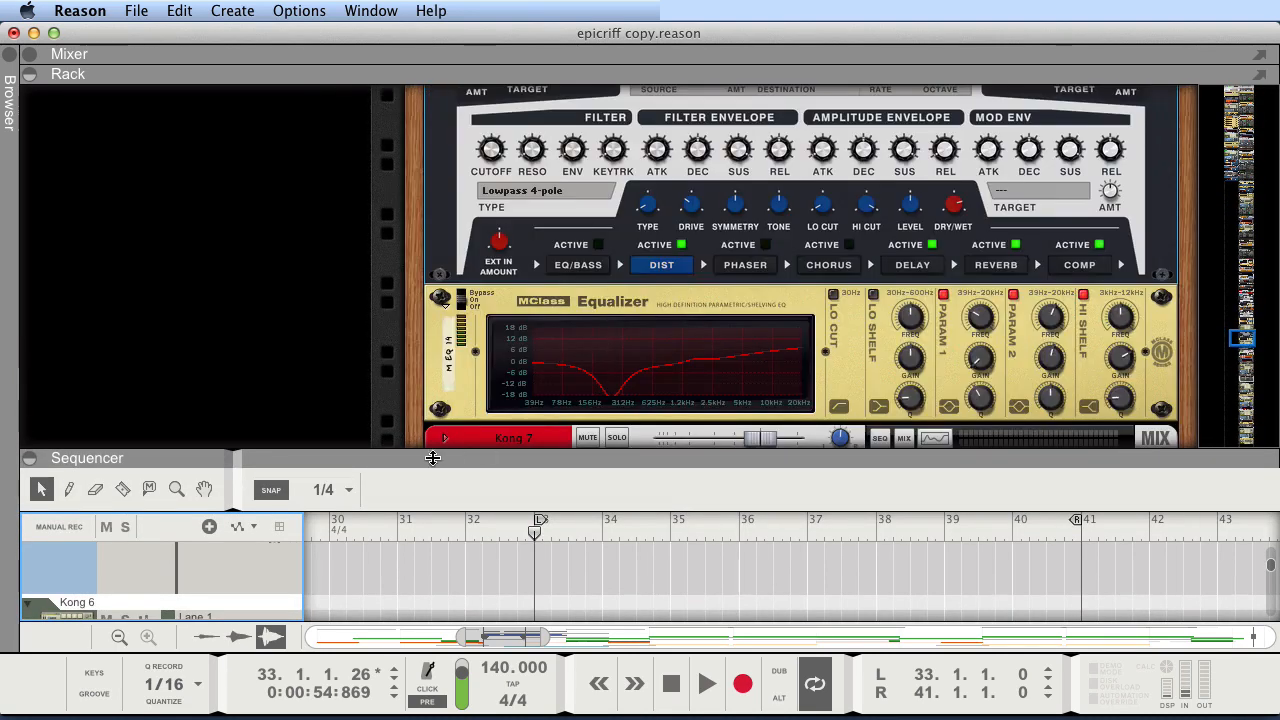
{"action": "left_click_drag", "start_coordinate": [330, 460], "coordinate": [343, 252]}
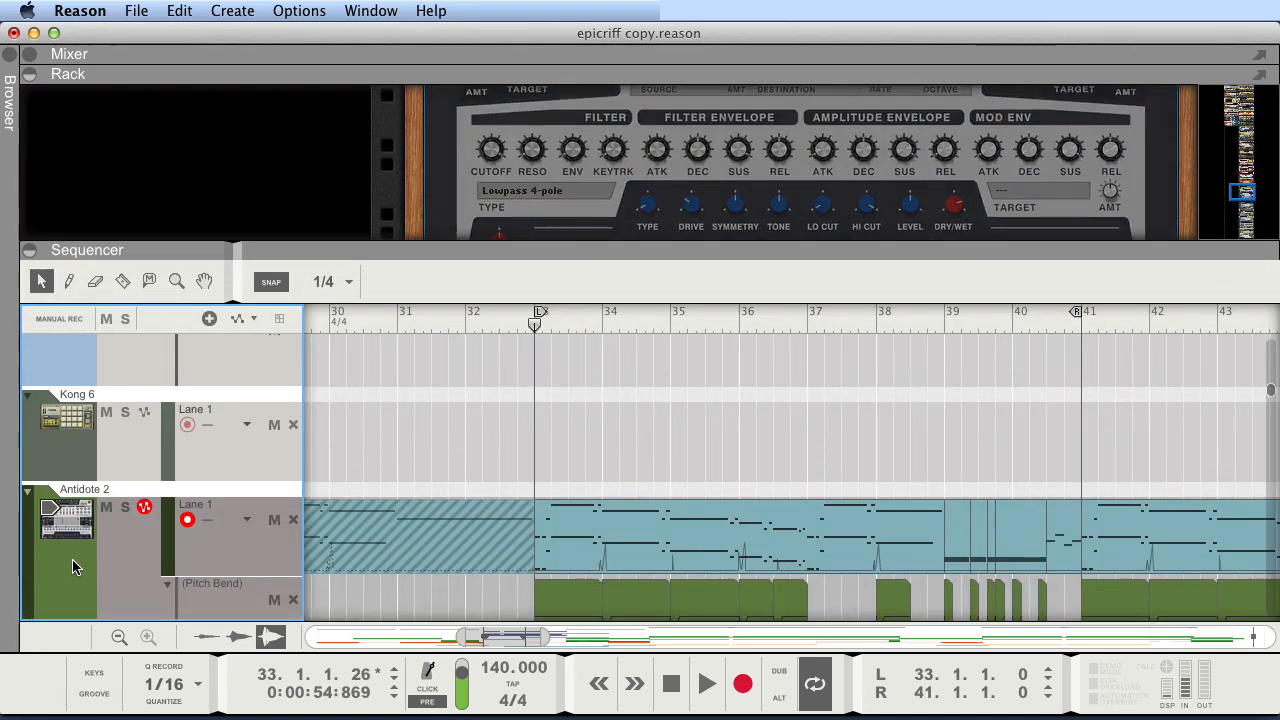
{"action": "left_click_drag", "start_coordinate": [506, 246], "coordinate": [573, 664]}
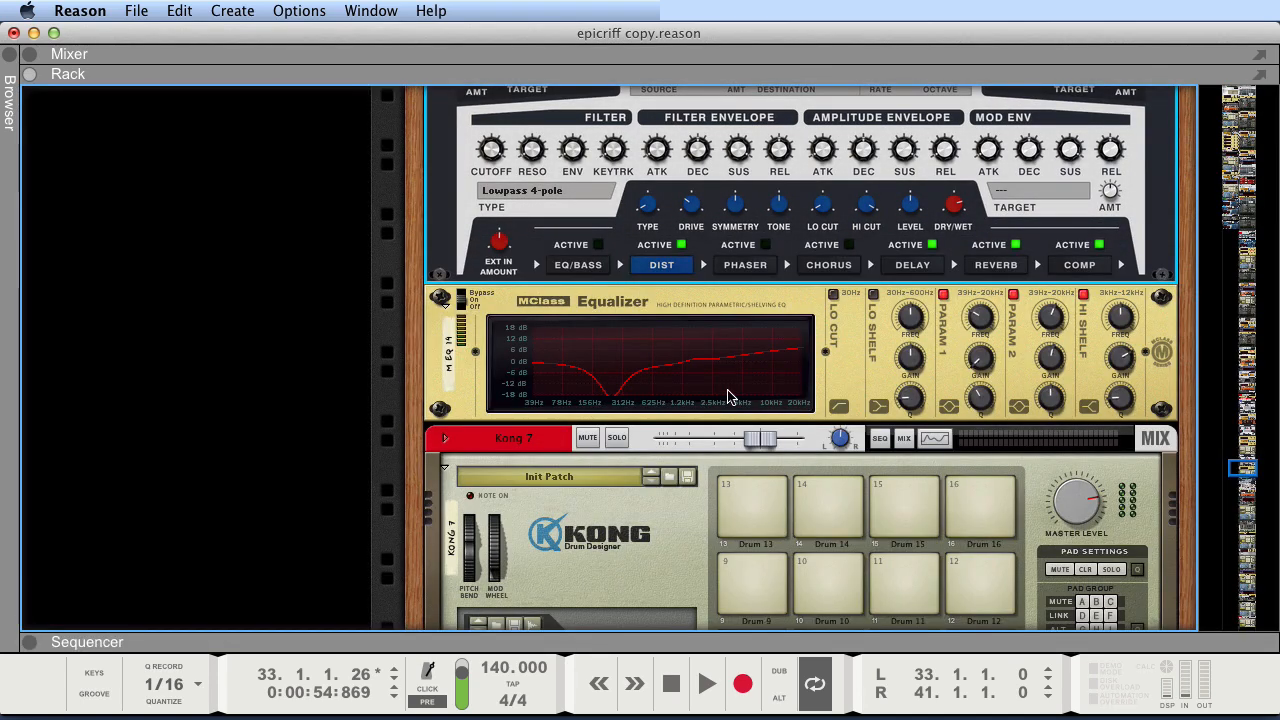
{"action": "scroll", "coordinate": [728, 394], "scroll_direction": "up", "scroll_amount": 2}
{"action": "scroll", "coordinate": [726, 393], "scroll_direction": "up", "scroll_amount": 8}
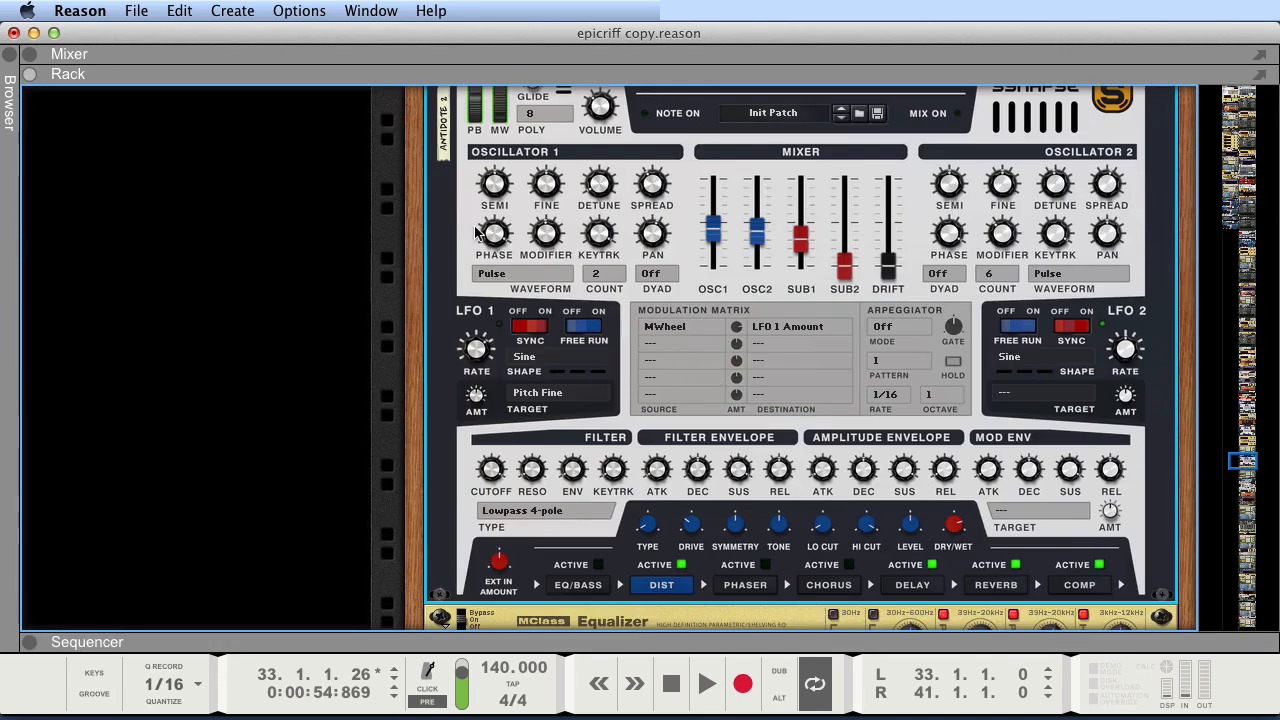
Lower Osc 2 and Sub 1 to 0% in Antidote 2's mixer and play Osc 1 from bar 33
{"action": "scroll", "coordinate": [804, 180], "scroll_direction": "down", "scroll_amount": 1}
{"action": "mouse_move", "coordinate": [762, 632]}
{"action": "left_mouse_down"}
{"action": "mouse_move", "coordinate": [709, 460]}
{"action": "mouse_move", "coordinate": [700, 238]}
{"action": "mouse_move", "coordinate": [726, 623]}
{"action": "mouse_move", "coordinate": [760, 641]}
{"action": "left_mouse_up"}
{"action": "left_click_drag", "start_coordinate": [762, 238], "coordinate": [801, 265]}
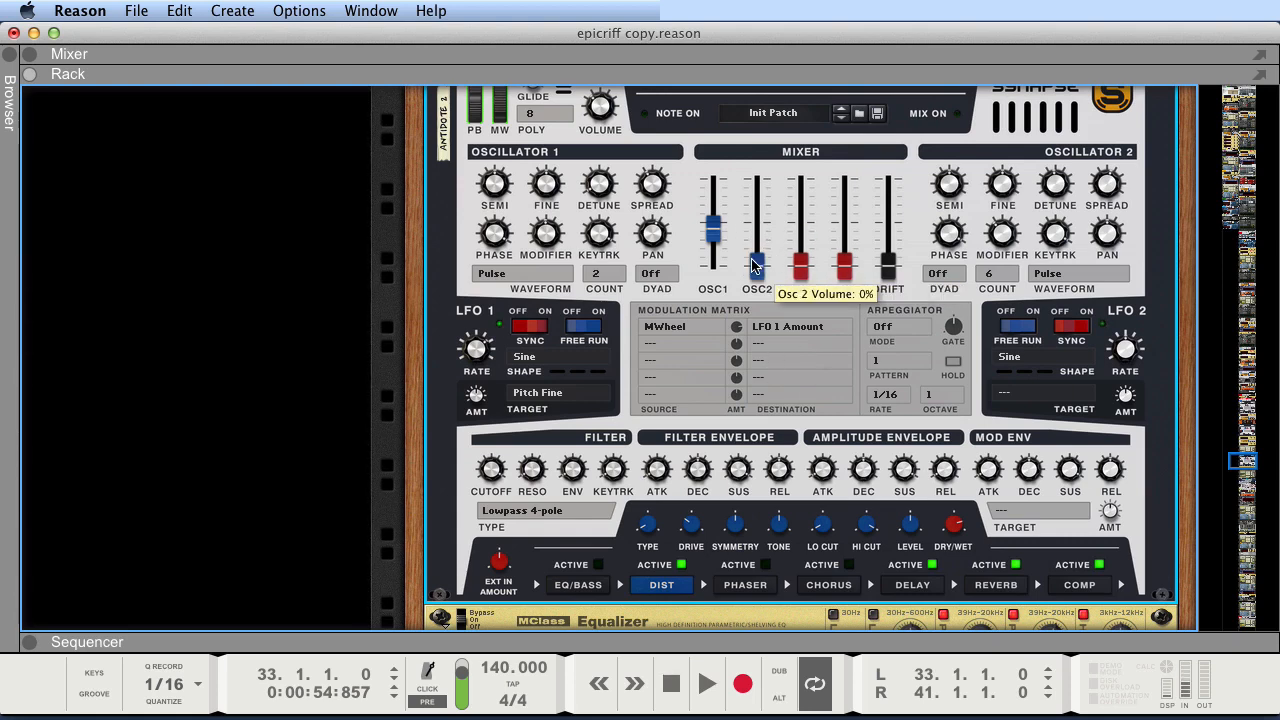
{"action": "key", "text": "space"}
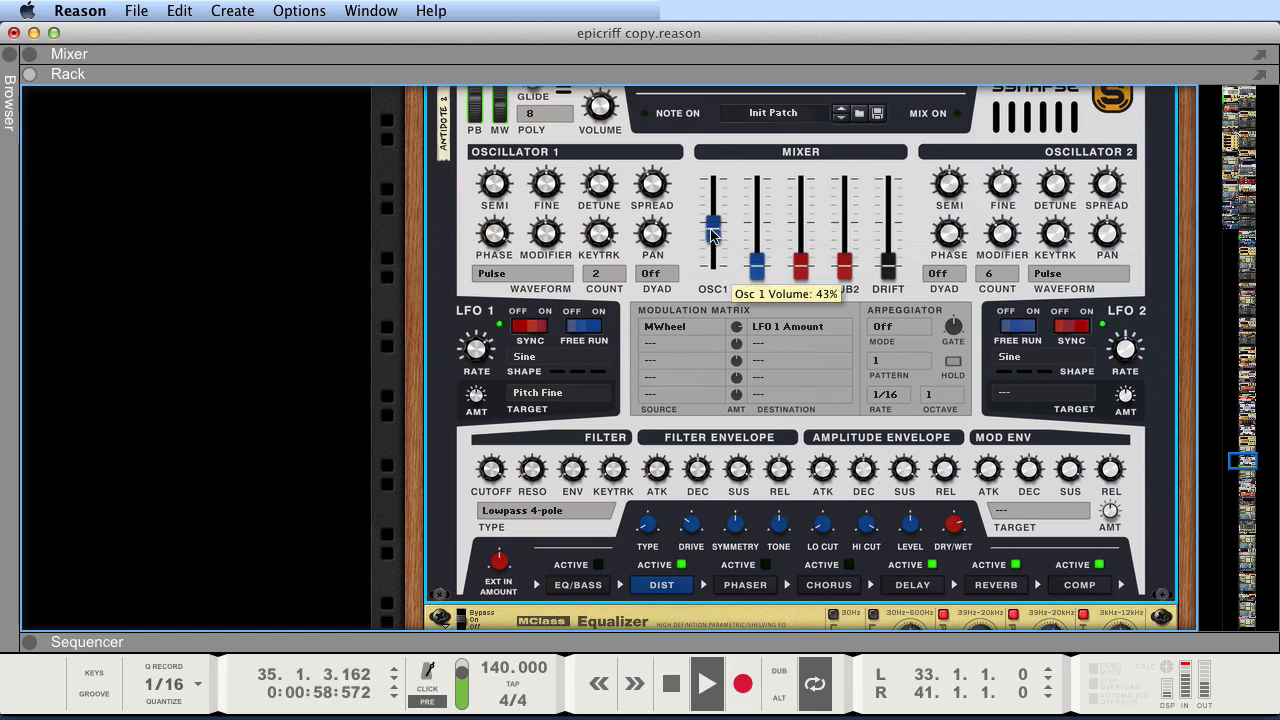
Audition Osc 2 at 39% with Osc 1 turned down, restore Osc 1 to 42%, and stop playback
{"action": "left_click_drag", "start_coordinate": [713, 230], "coordinate": [758, 232]}
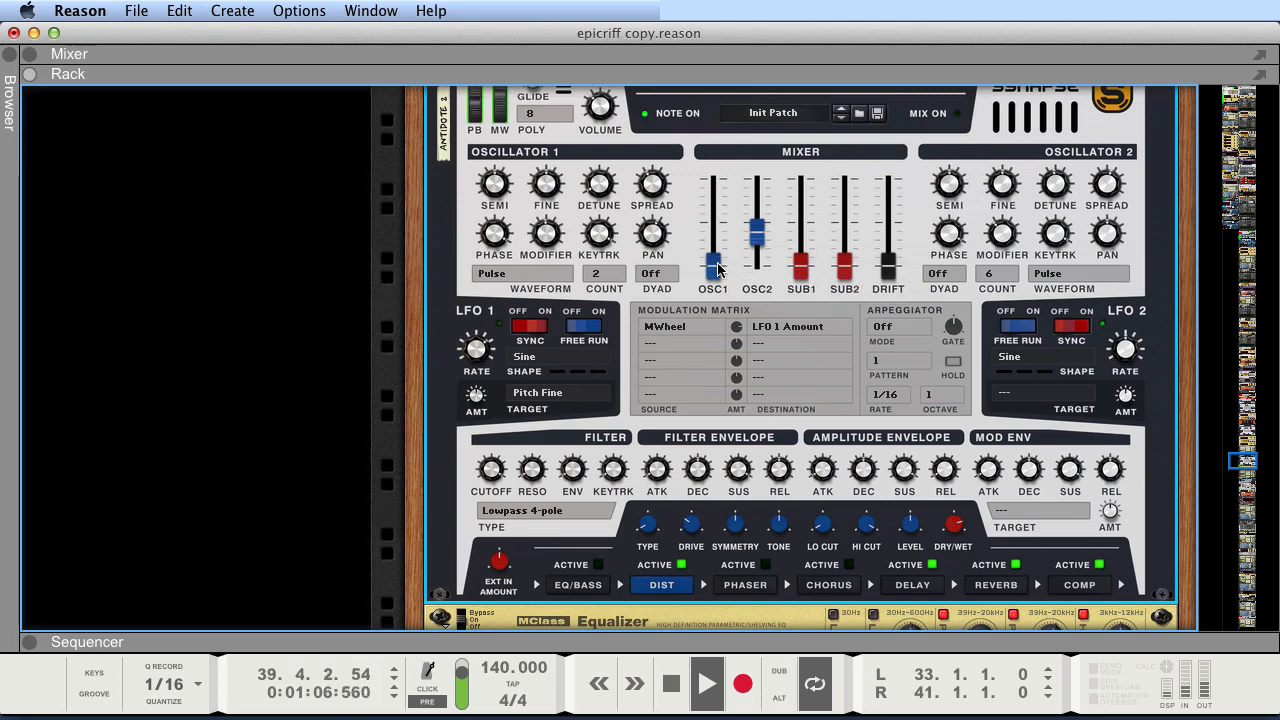
{"action": "left_click_drag", "start_coordinate": [716, 265], "coordinate": [728, 232]}
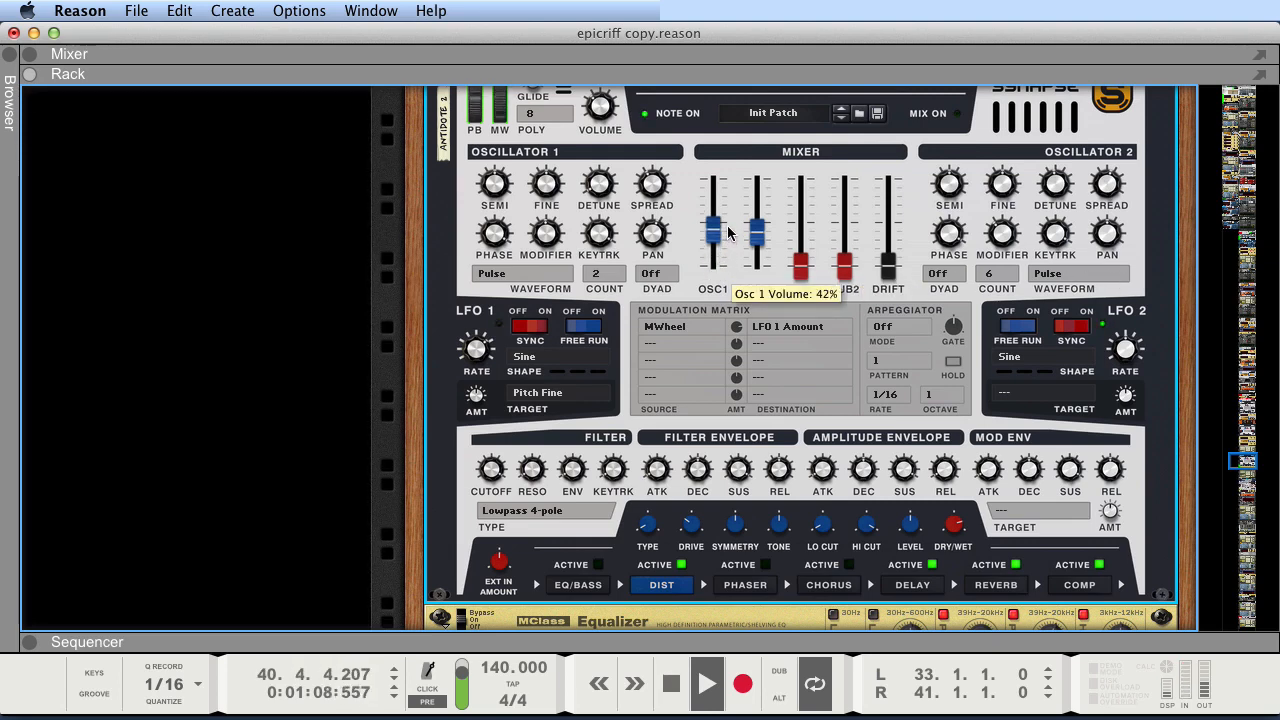
{"action": "key", "text": "space"}
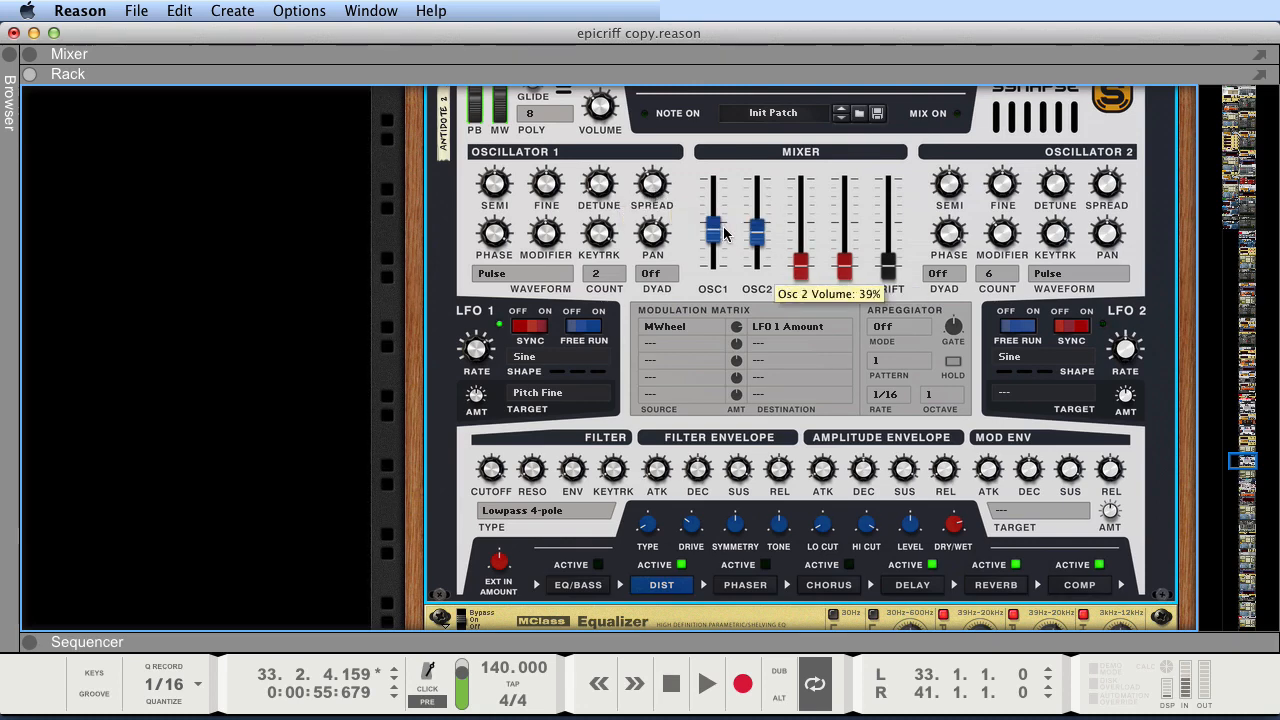
Raise Osc 1 slightly, play both oscillators without the sub, and bring Sub 1 back up during playback
{"action": "left_click_drag", "start_coordinate": [713, 236], "coordinate": [714, 231]}
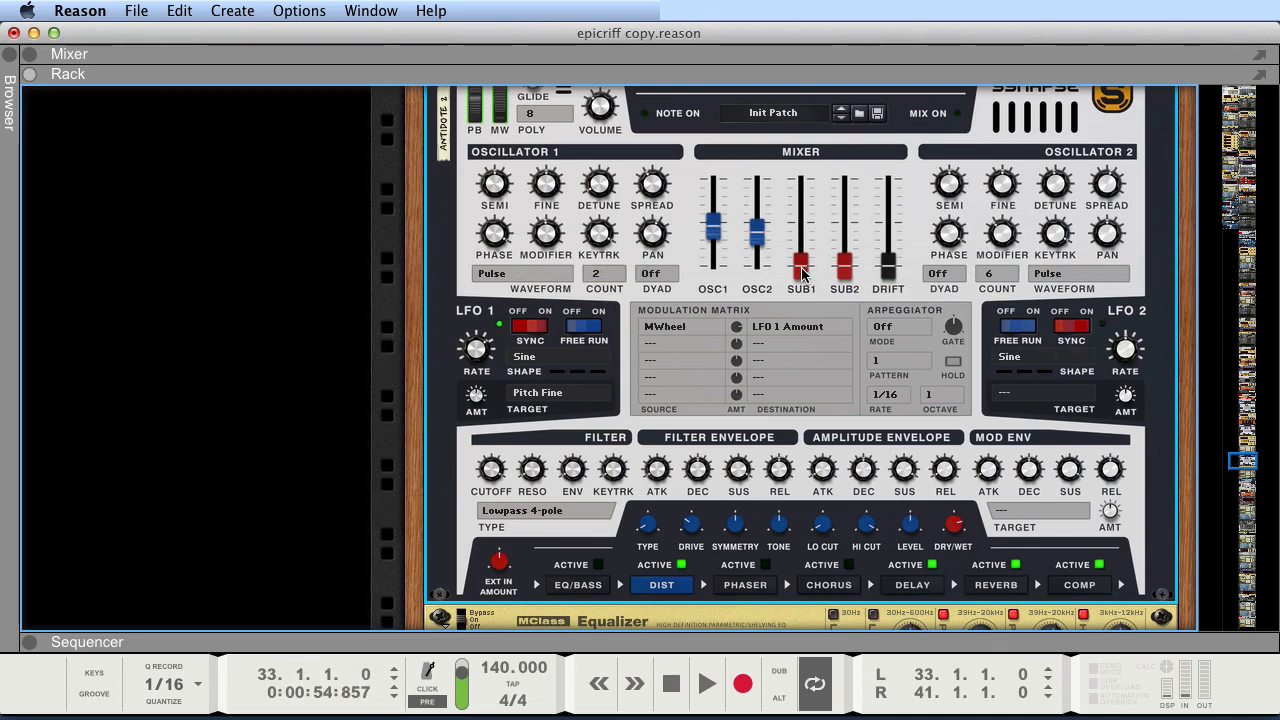
{"action": "mouse_move", "coordinate": [801, 268]}
{"action": "left_mouse_down"}
{"action": "mouse_move", "coordinate": [799, 195]}
{"action": "mouse_move", "coordinate": [801, 272]}
{"action": "left_mouse_up"}
{"action": "key", "text": "space"}
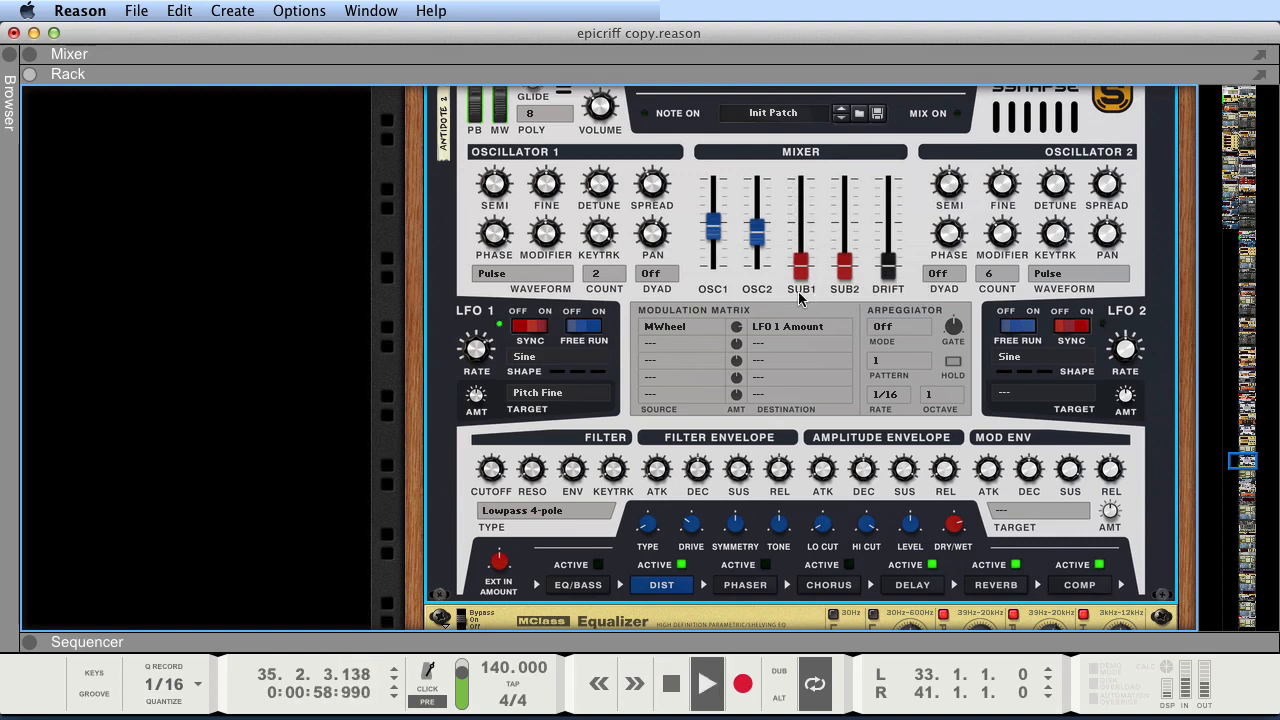
{"action": "left_click_drag", "start_coordinate": [802, 275], "coordinate": [803, 268]}
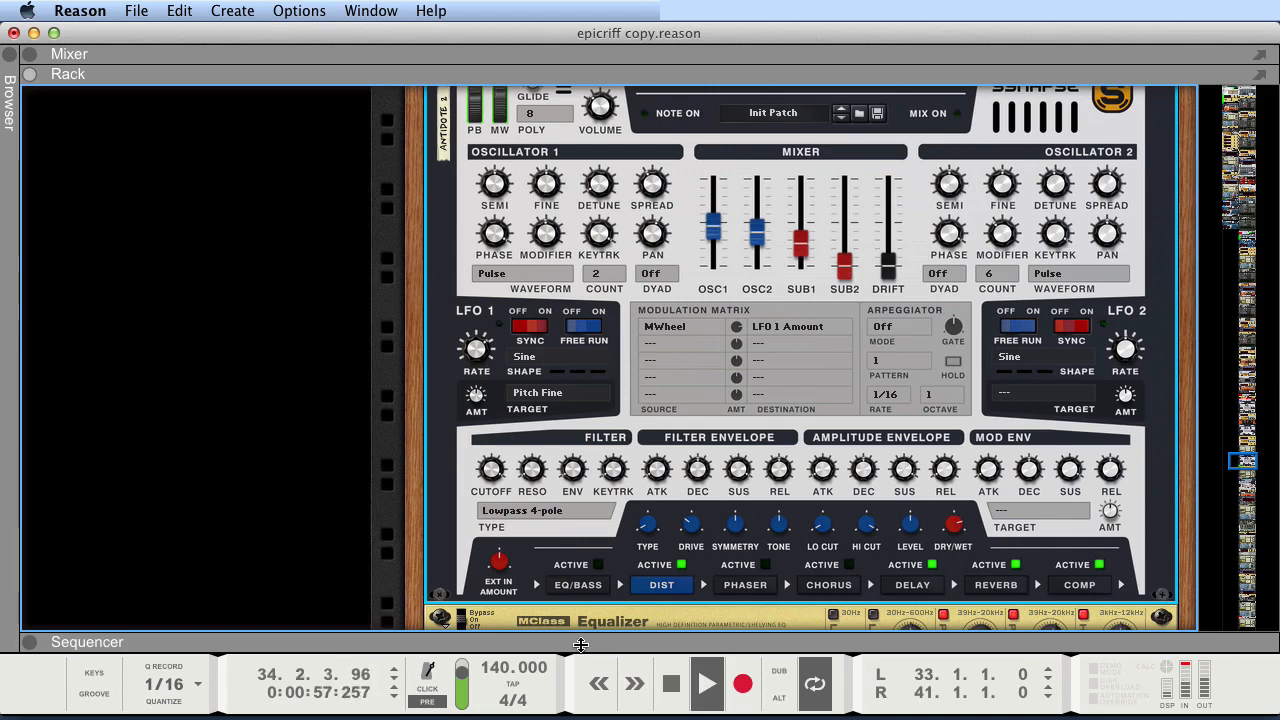
Stop playback, enlarge the sequencer, and solo the All Marc Strings track
{"action": "left_click", "coordinate": [580, 643]}
{"action": "left_click", "coordinate": [122, 350]}
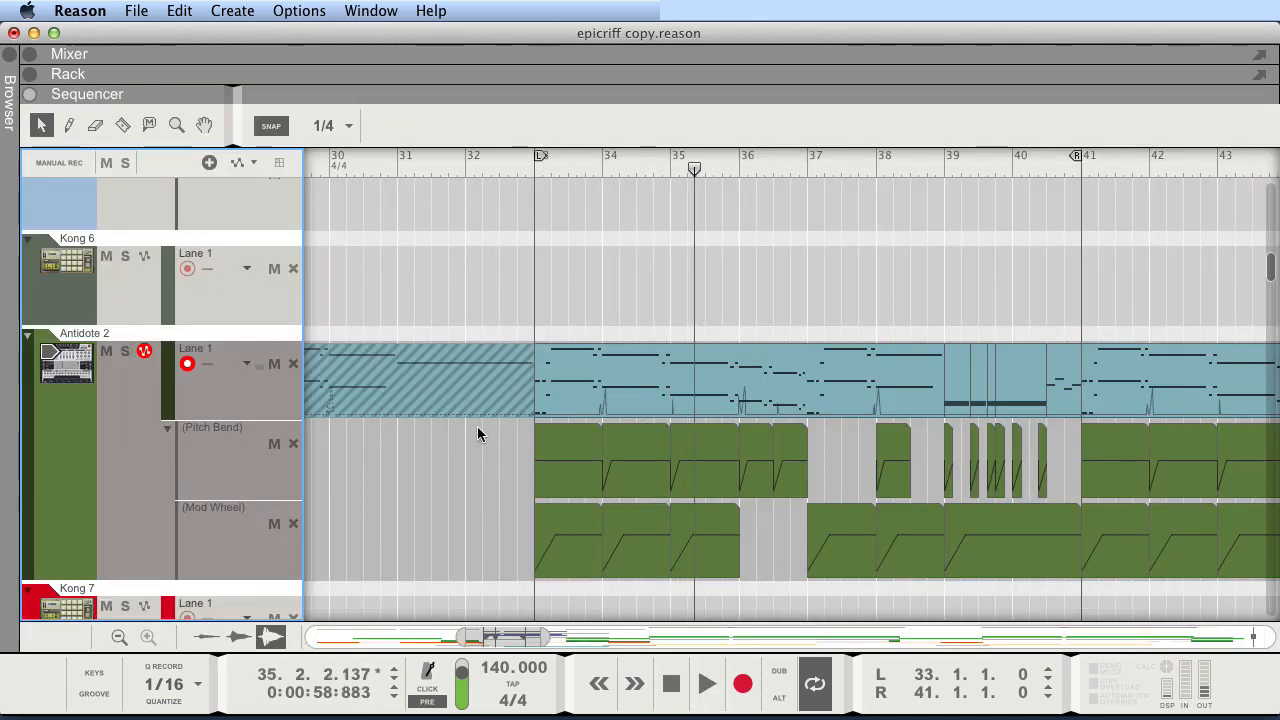
{"action": "scroll", "coordinate": [470, 432], "scroll_direction": "down", "scroll_amount": 8}
{"action": "left_click", "coordinate": [443, 417]}
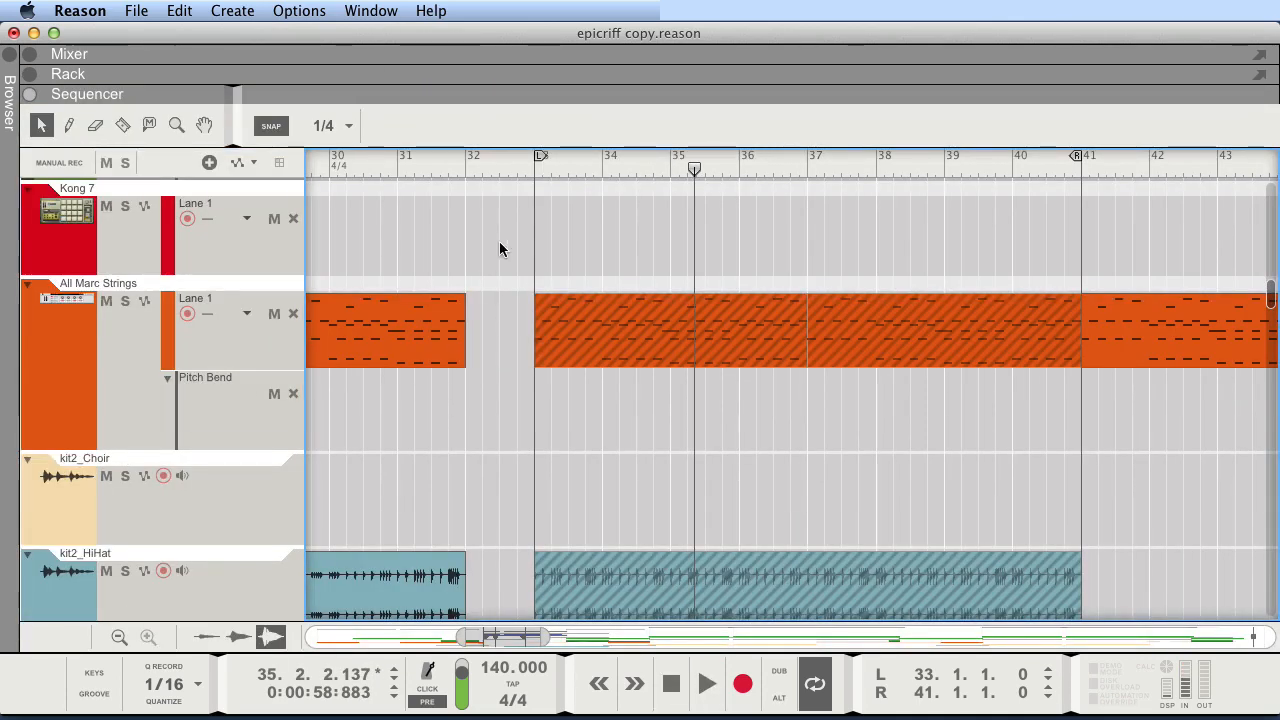
{"action": "left_click", "coordinate": [590, 335]}
{"action": "left_click", "coordinate": [125, 301]}
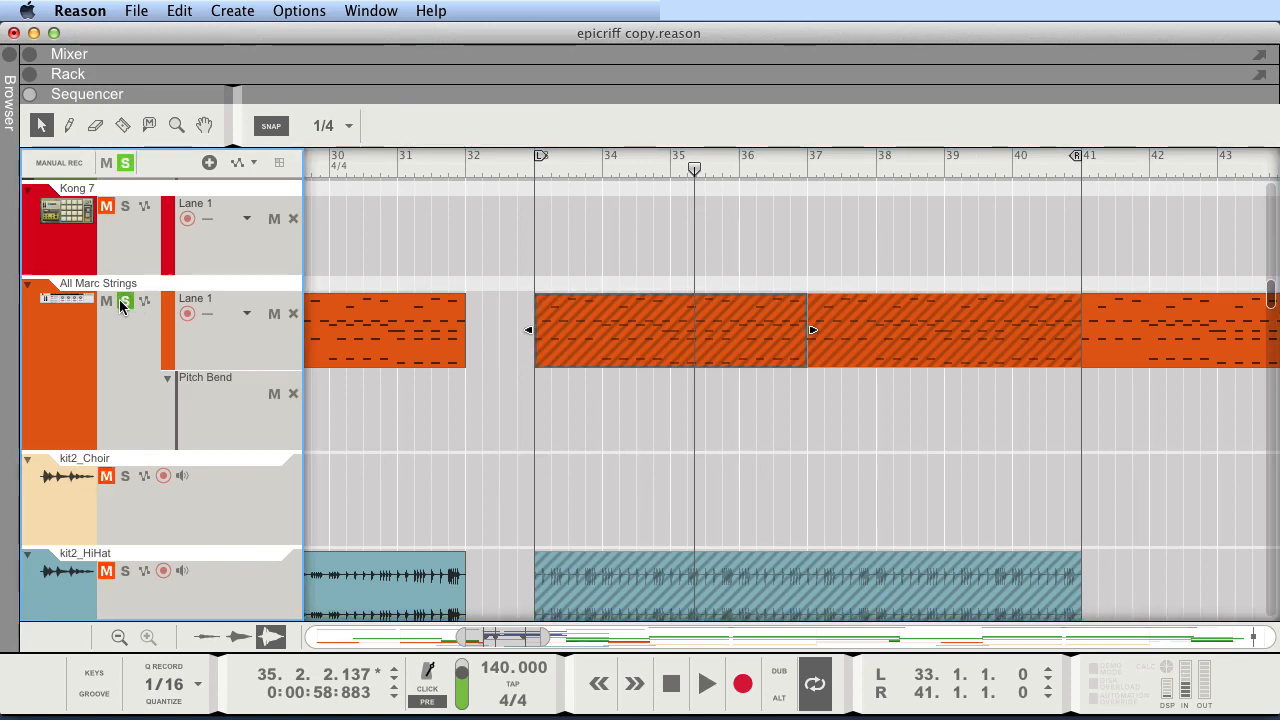
Unmute the All Marc Strings clip at bar 33, play it briefly, stop, and mute the clip again
{"action": "left_click_drag", "start_coordinate": [675, 289], "coordinate": [677, 409]}
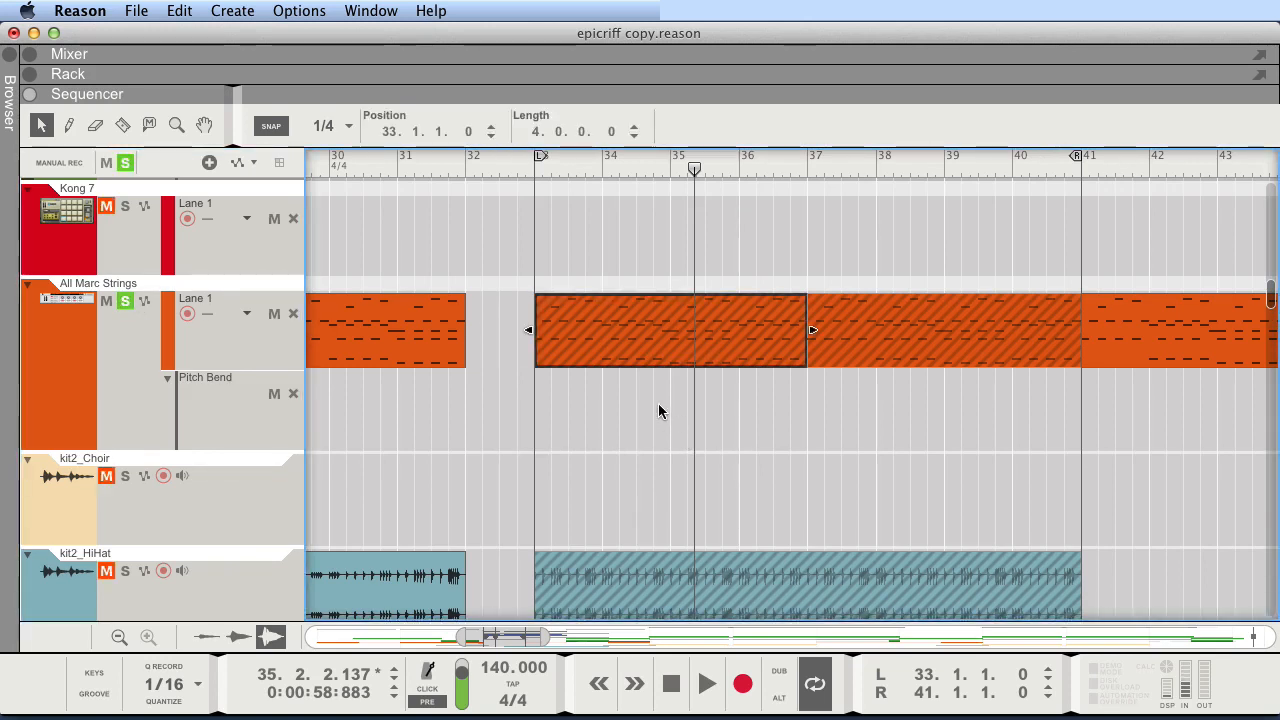
{"action": "key", "text": "KP_1"}
{"action": "key", "text": "space"}
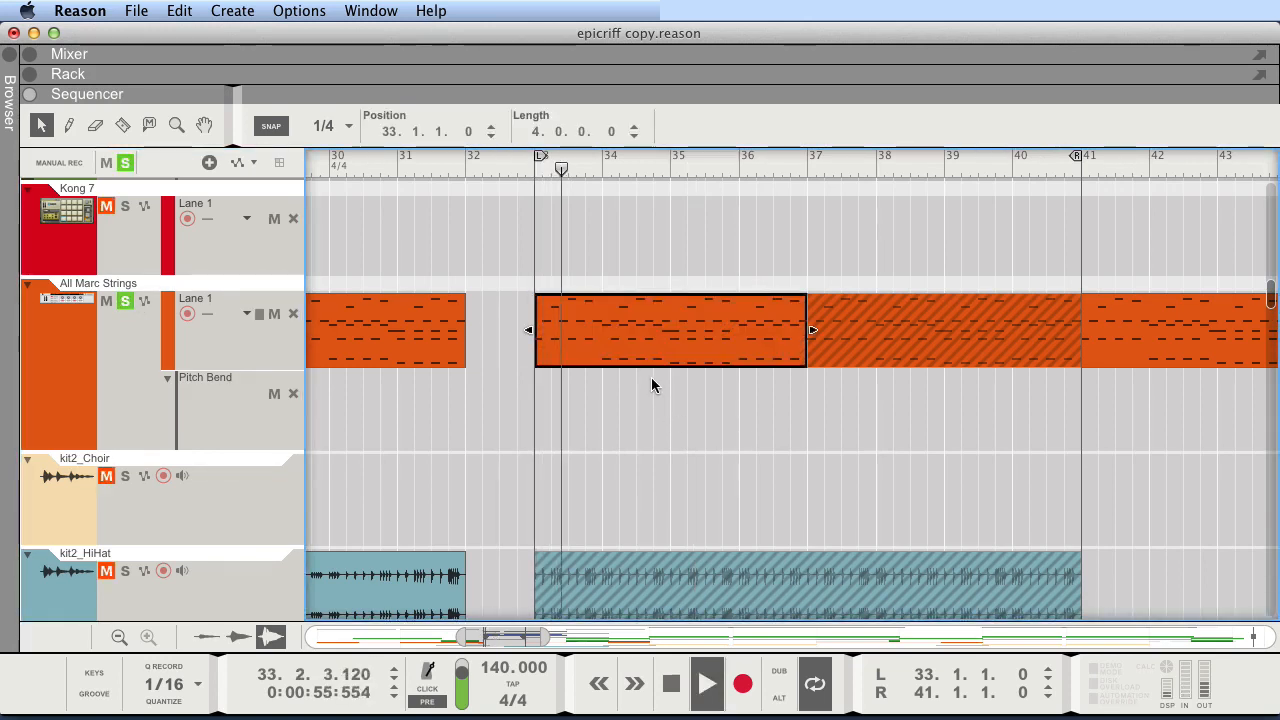
{"action": "key", "text": "space"}
{"action": "key", "text": "m"}
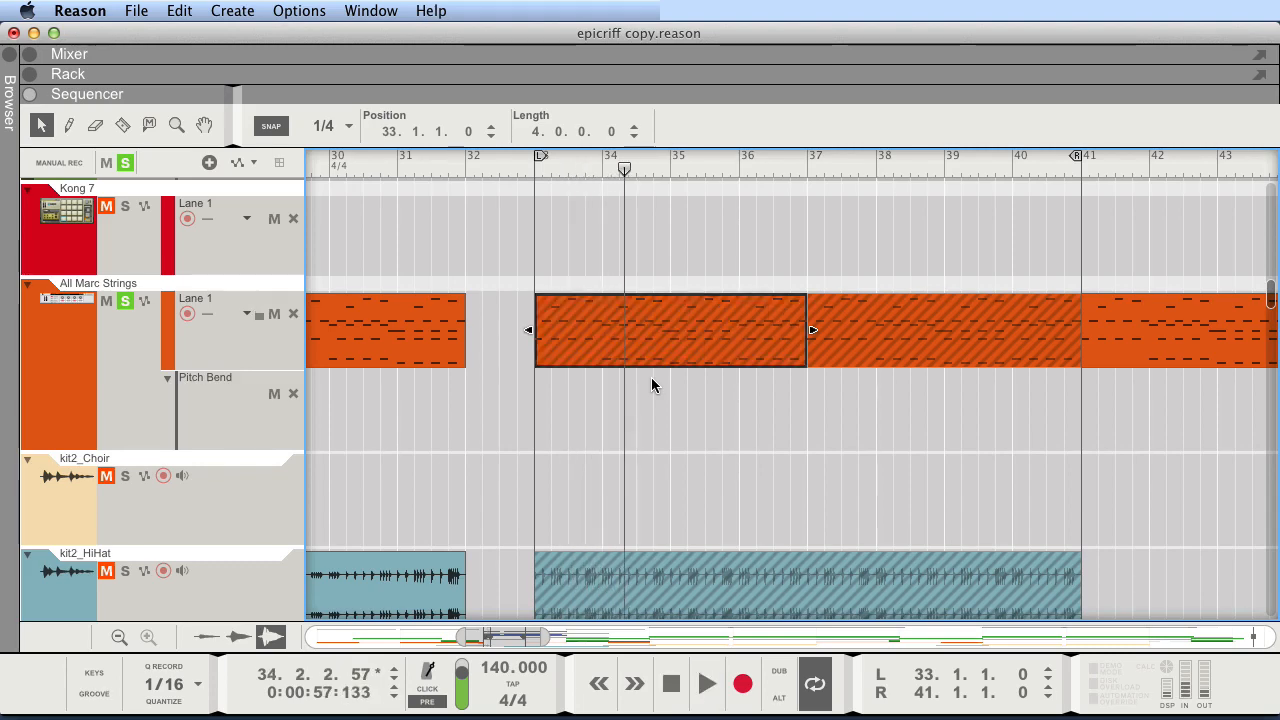
Solo the Ensemble Ah Staccato track, play it from bar 33, and stop
{"action": "scroll", "coordinate": [584, 401], "scroll_direction": "down", "scroll_amount": 1}
{"action": "scroll", "coordinate": [584, 401], "scroll_direction": "down", "scroll_amount": 4}
{"action": "scroll", "coordinate": [590, 430], "scroll_direction": "down", "scroll_amount": 5}
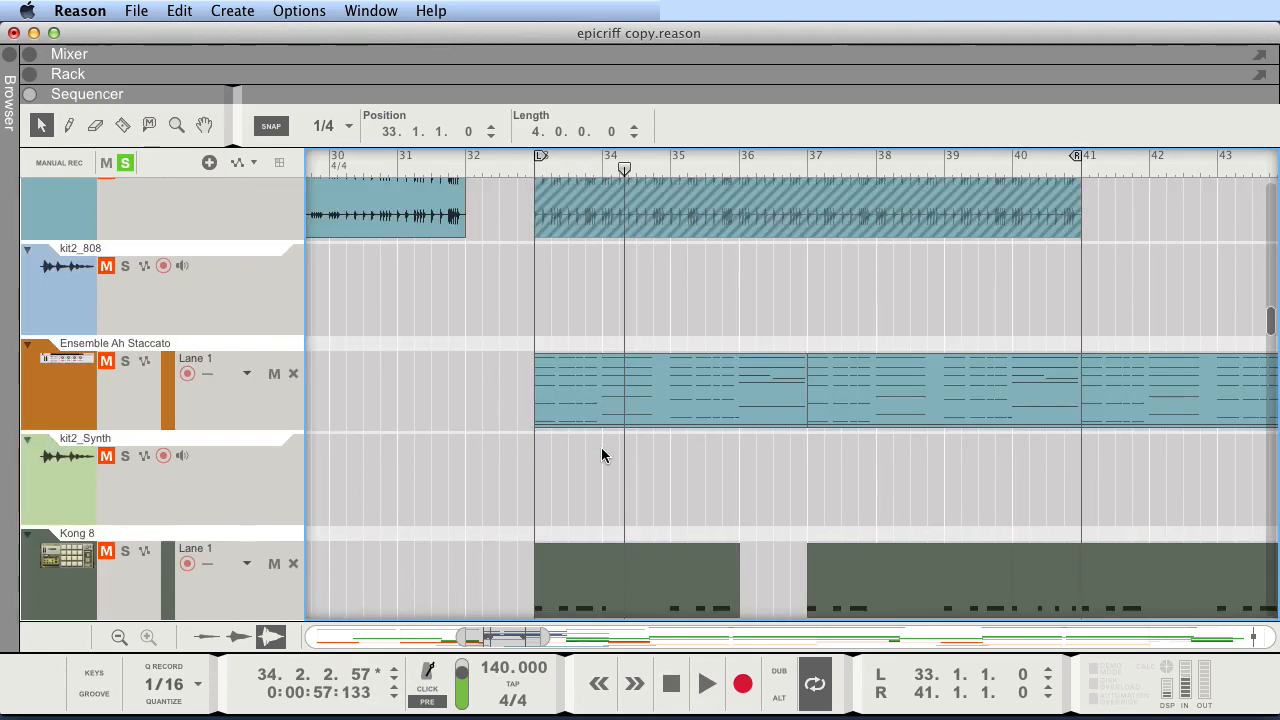
{"action": "left_click", "coordinate": [126, 370]}
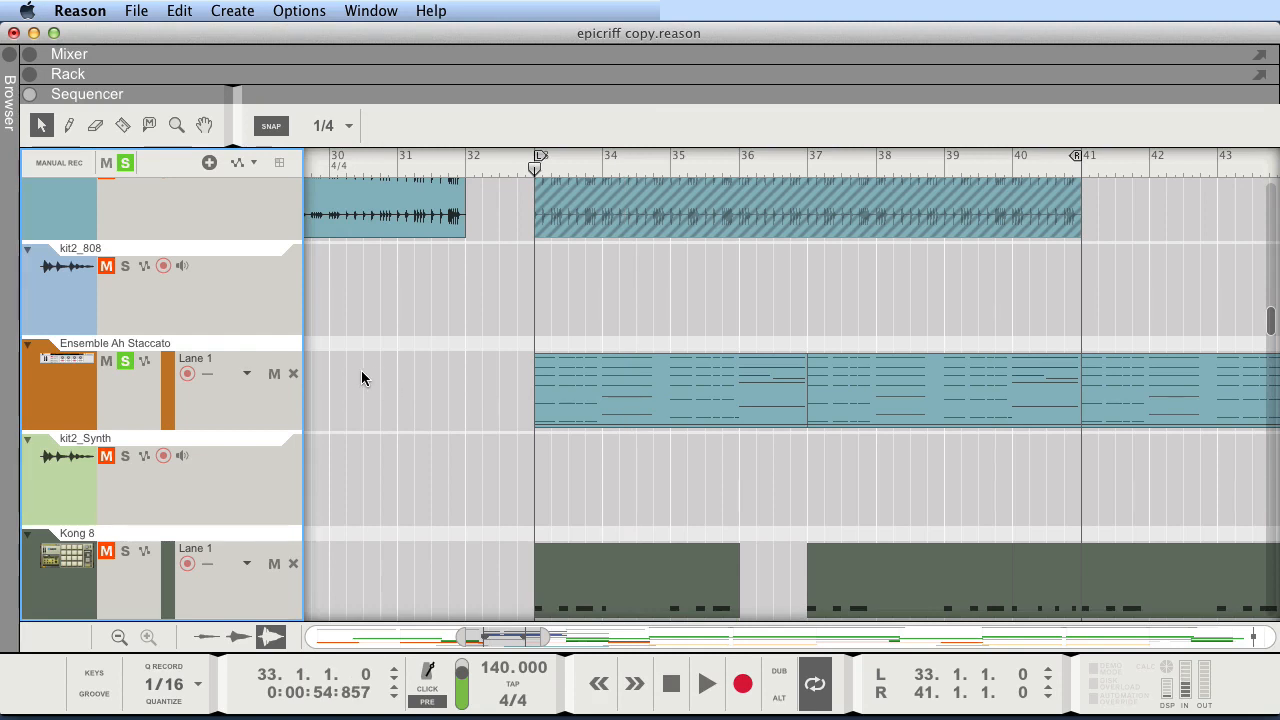
{"action": "key", "text": "space"}
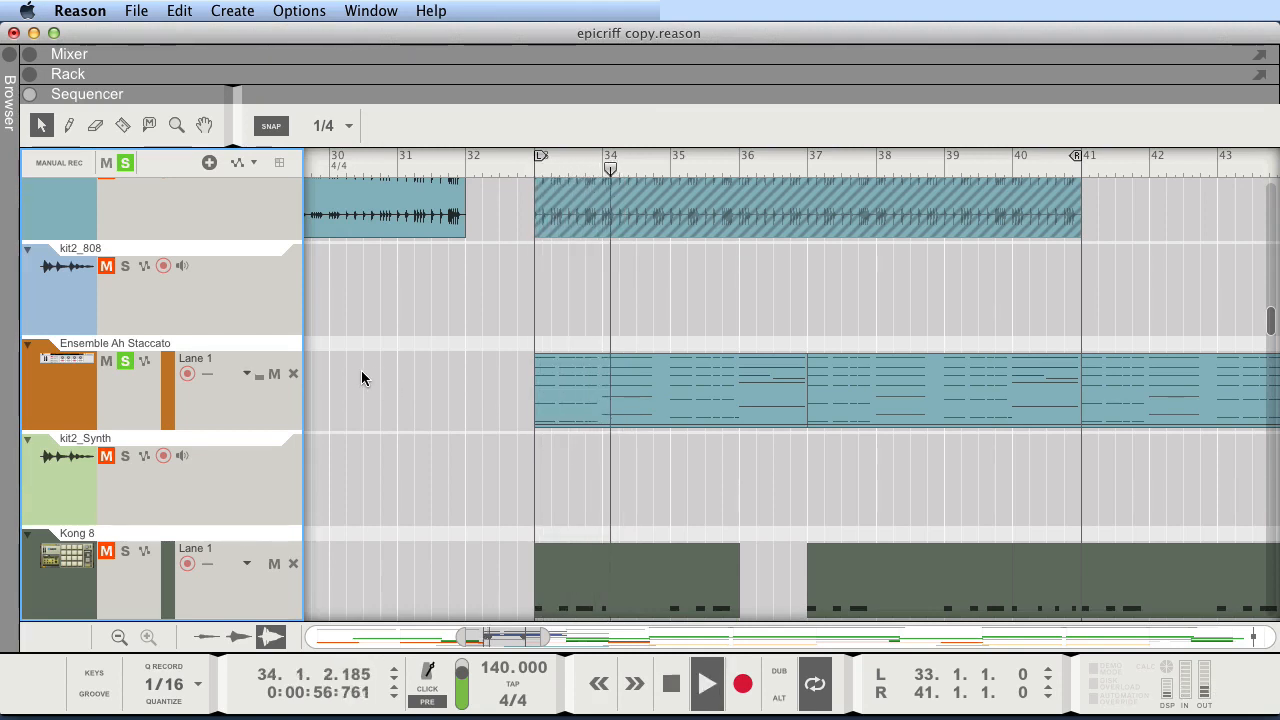
{"action": "key", "text": "space"}
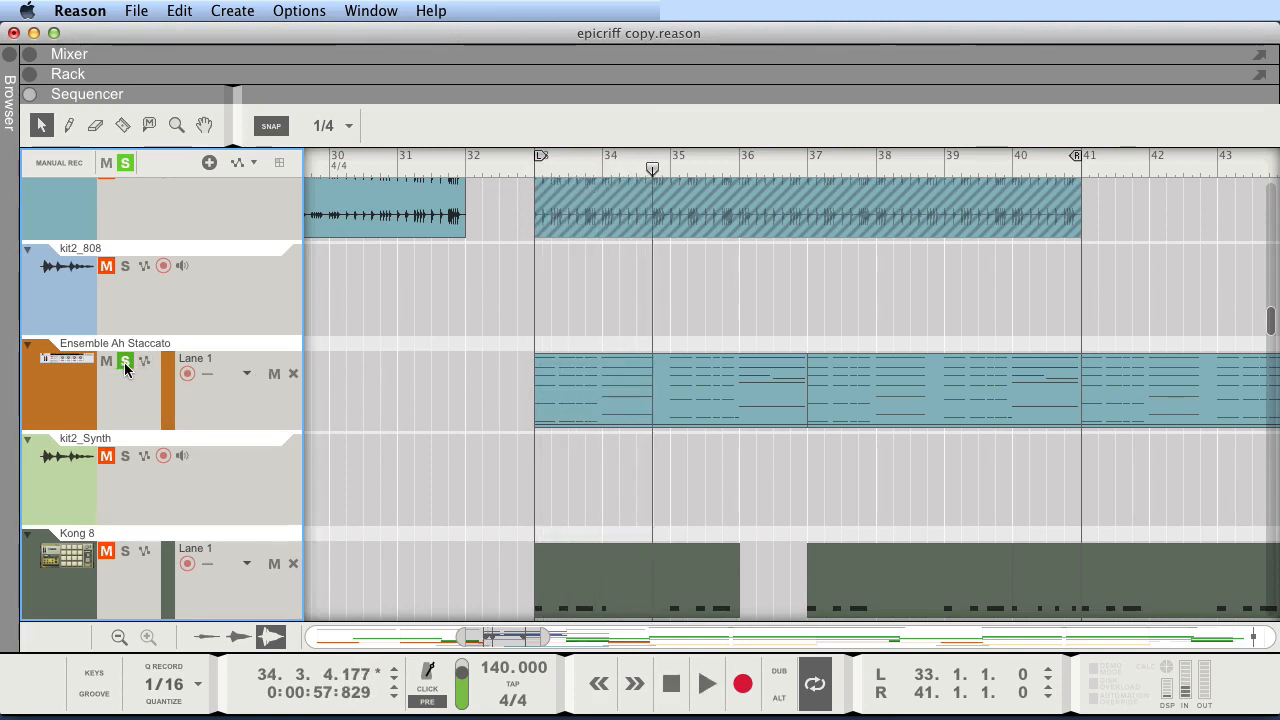
Select the Combinator 1 track, clear all existing track solos, and solo only Combinator 1
{"action": "scroll", "coordinate": [447, 400], "scroll_direction": "down", "scroll_amount": 15}
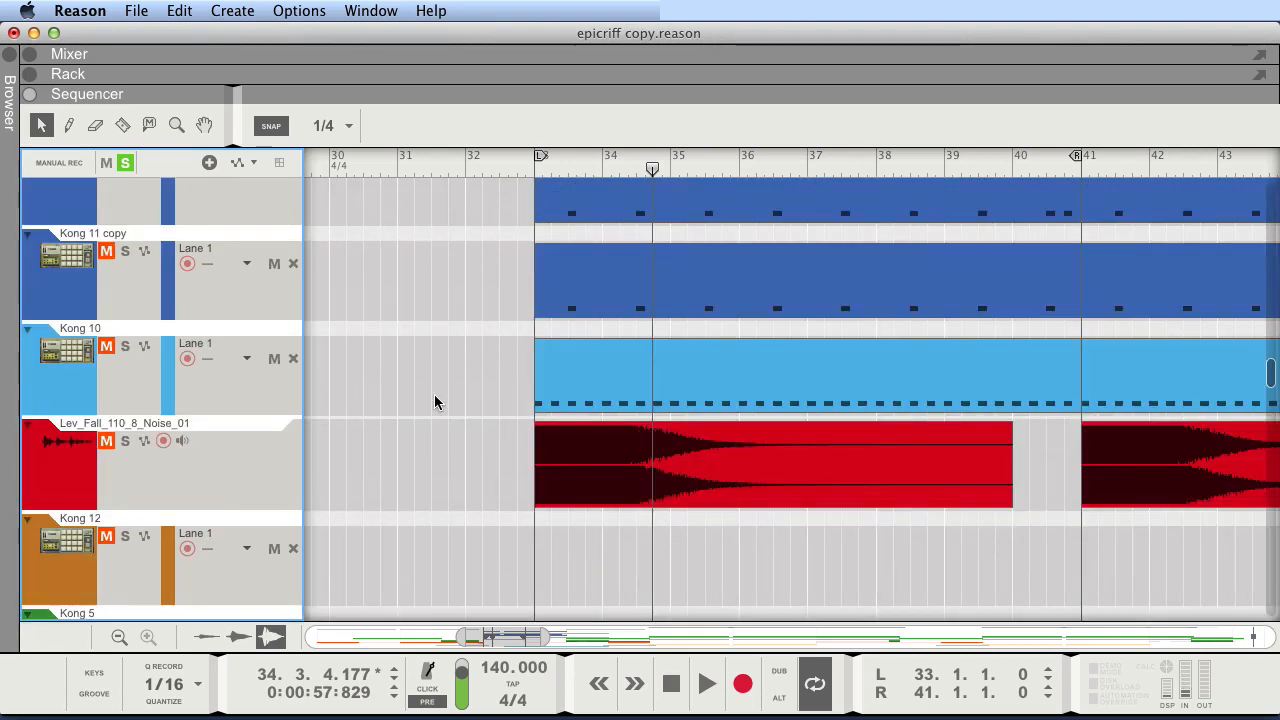
{"action": "scroll", "coordinate": [323, 275], "scroll_direction": "down", "scroll_amount": 10}
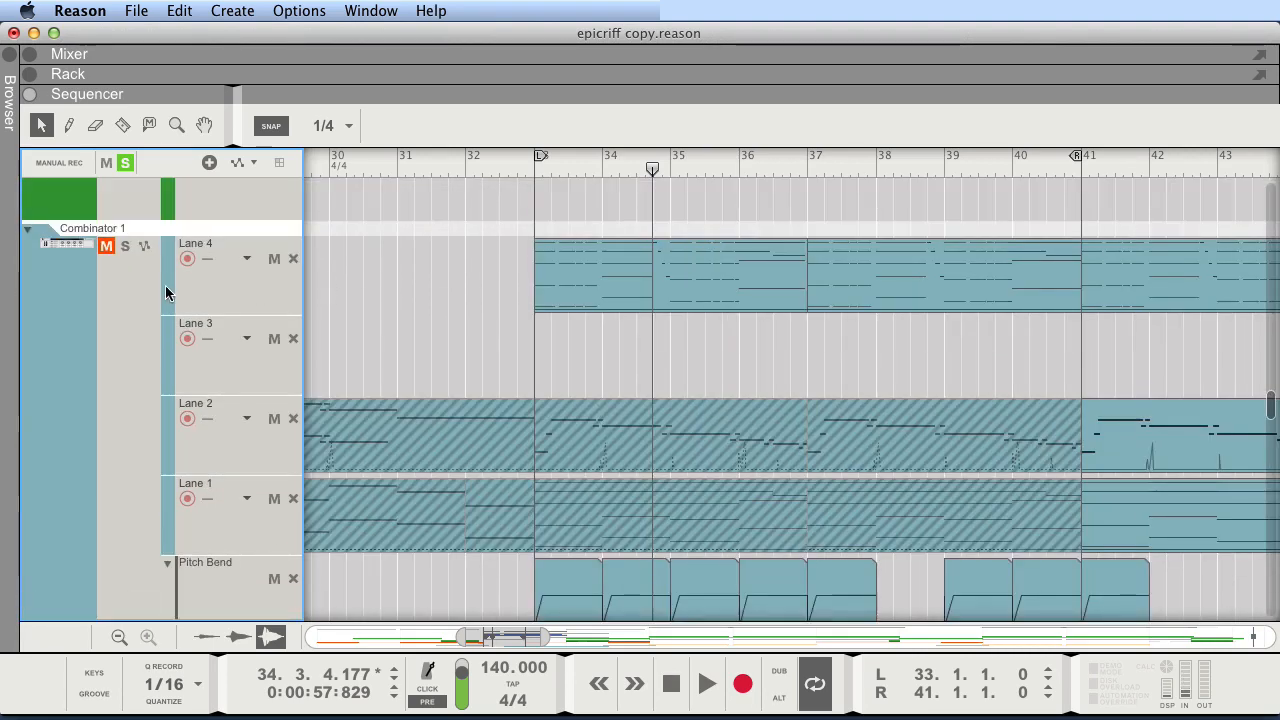
{"action": "left_click", "coordinate": [24, 288]}
{"action": "left_click", "coordinate": [125, 163]}
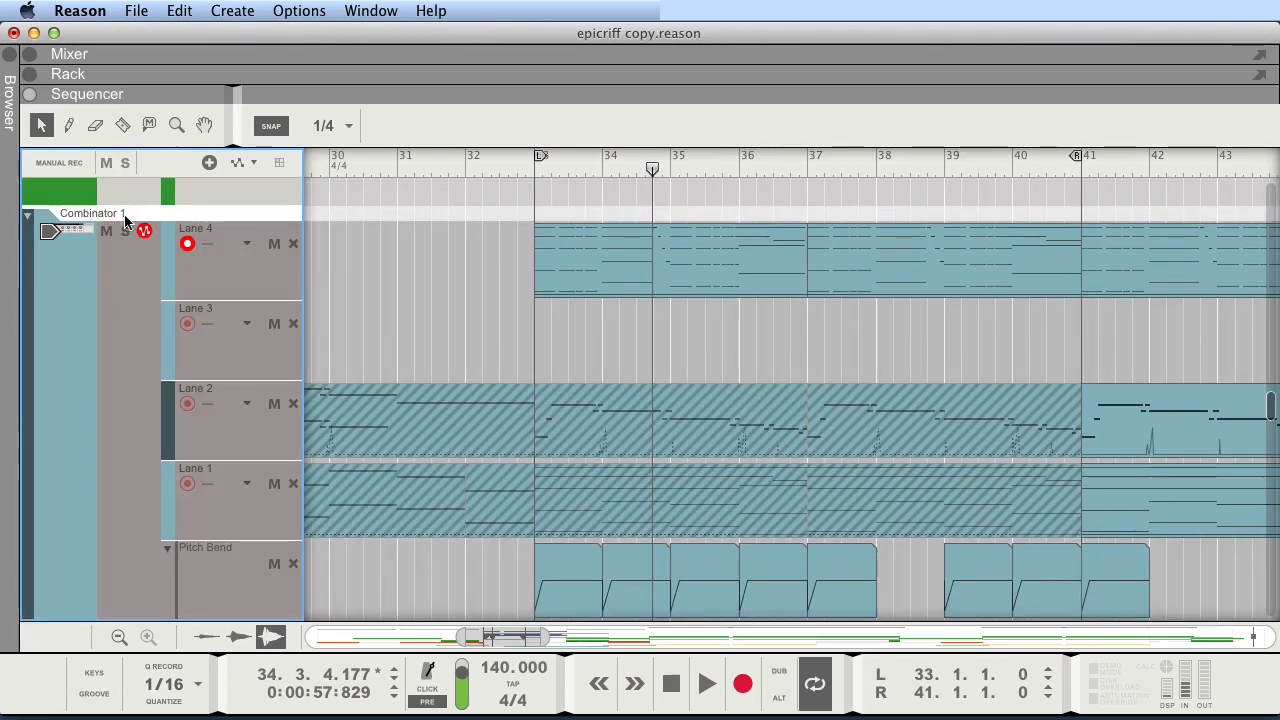
{"action": "left_click", "coordinate": [125, 230]}
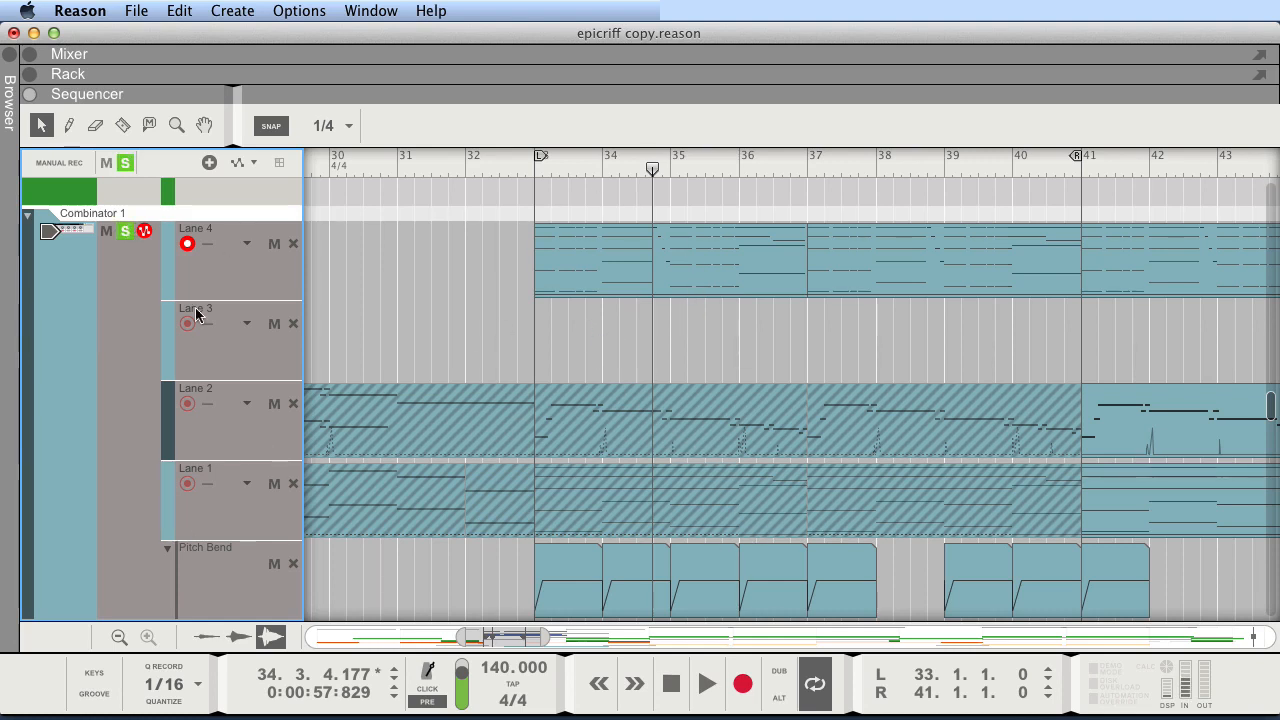
Play Combinator 1 from bar 33, reveal its massive2 patch in the rack, and stop playback
{"action": "key", "text": "shift+Return"}
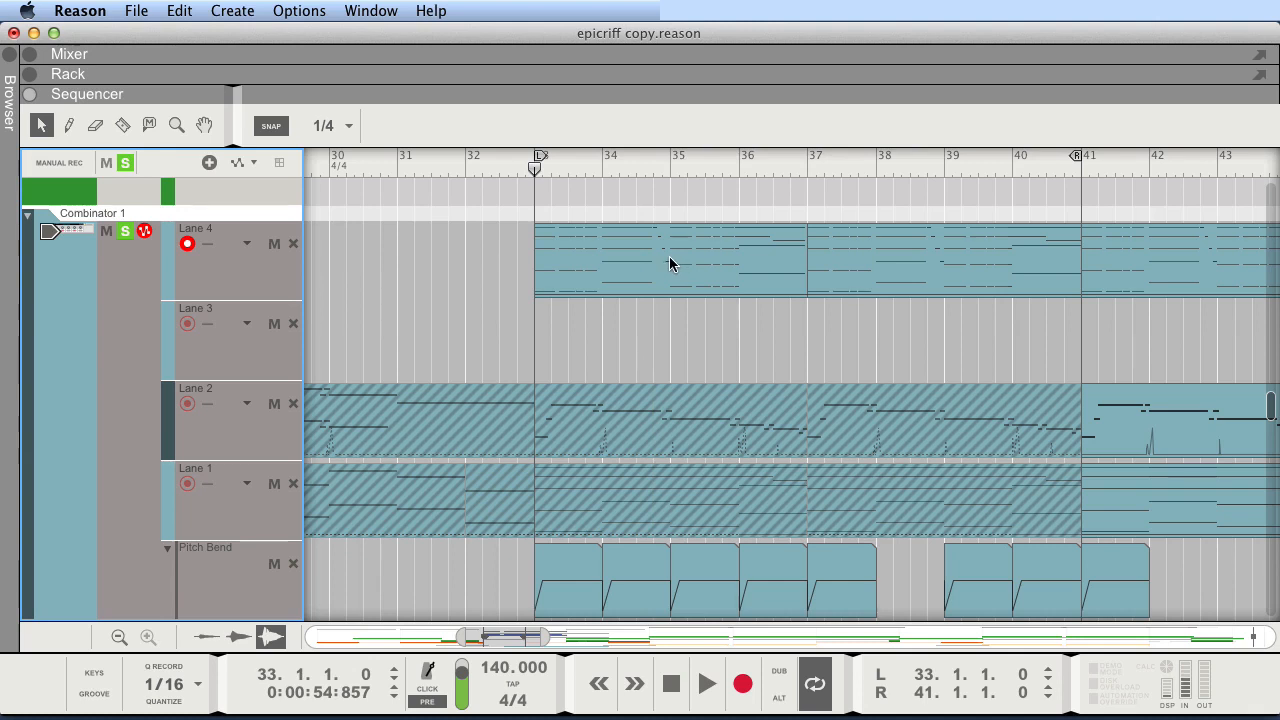
{"action": "key", "text": "space"}
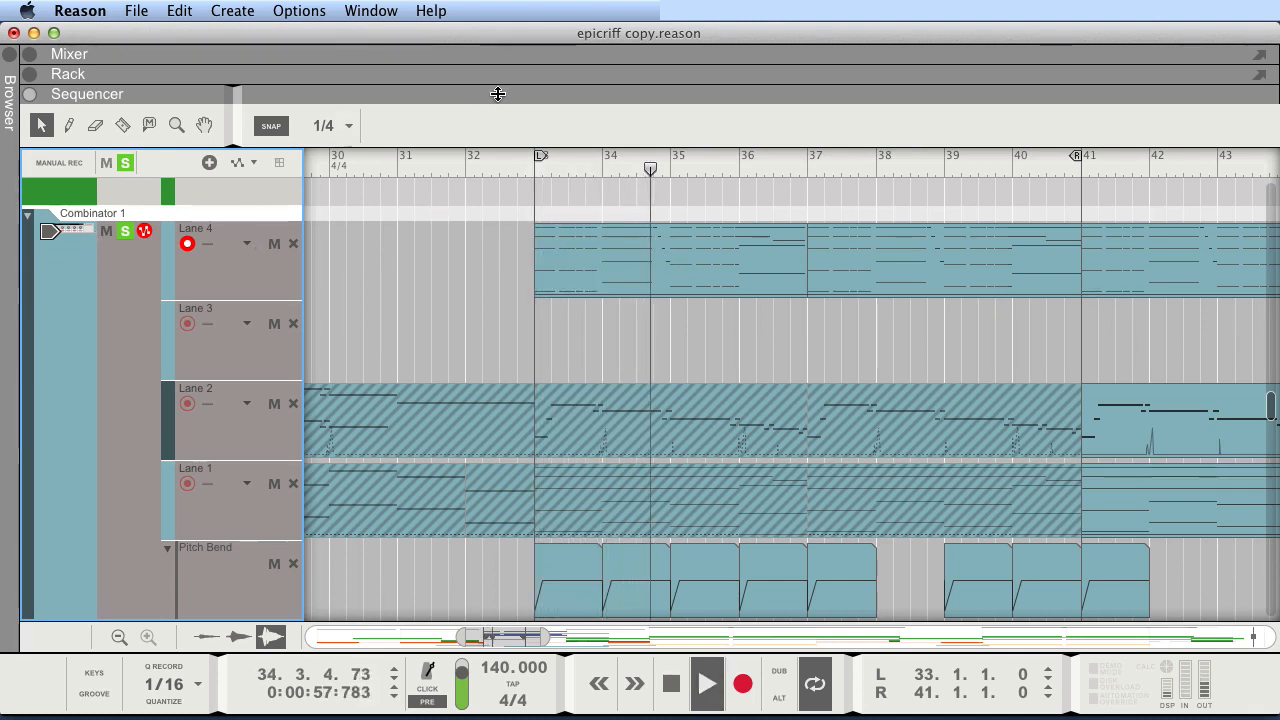
{"action": "left_click_drag", "start_coordinate": [502, 93], "coordinate": [585, 440]}
{"action": "key", "text": "space"}
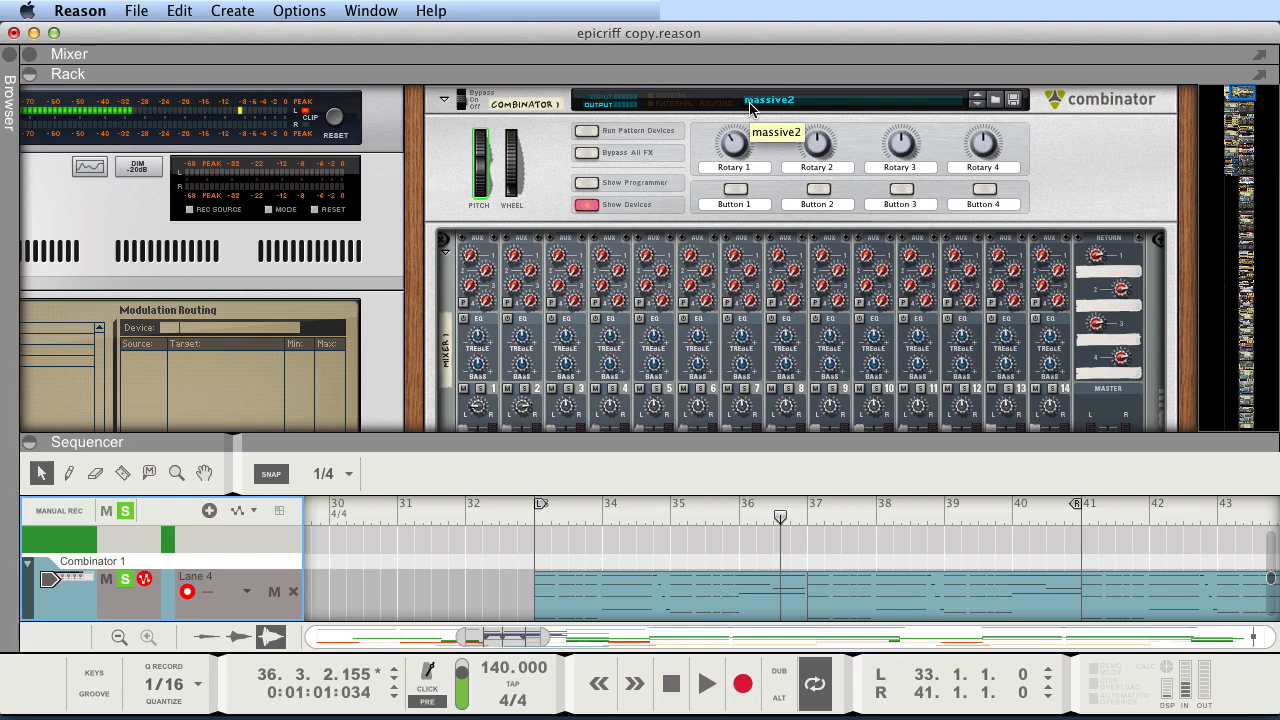
Examine the devices inside Combinator 1, including its mixer, MClass Stereo Imagers and Thor synthesizer, in the enlarged rack
{"action": "scroll", "coordinate": [639, 188], "scroll_direction": "down", "scroll_amount": 15}
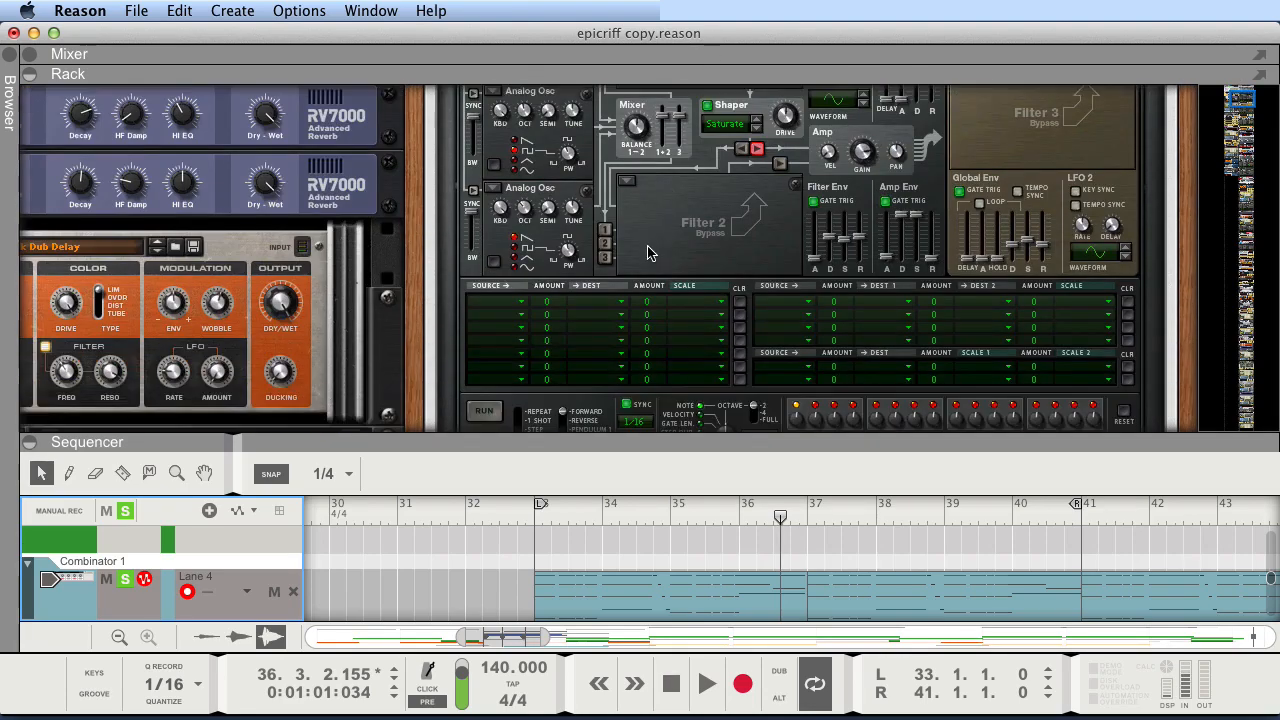
{"action": "scroll", "coordinate": [646, 250], "scroll_direction": "down", "scroll_amount": 3}
{"action": "scroll", "coordinate": [640, 230], "scroll_direction": "up", "scroll_amount": 10}
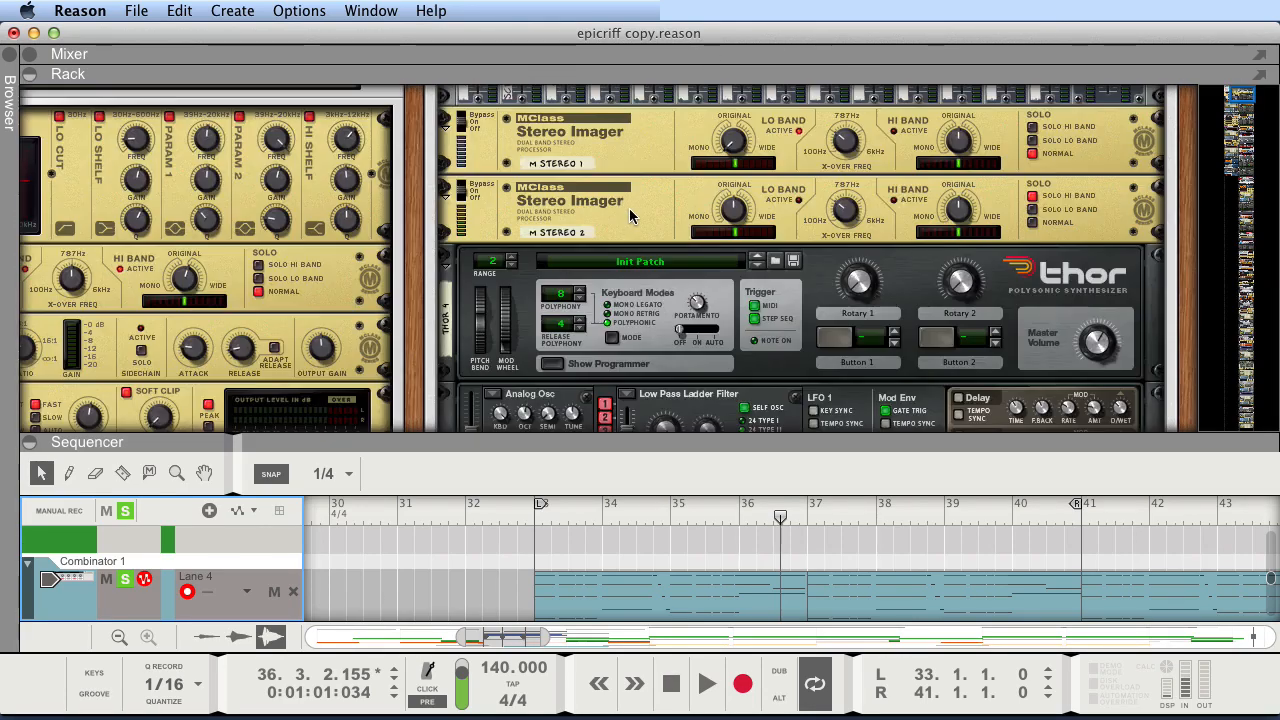
{"action": "scroll", "coordinate": [686, 295], "scroll_direction": "up", "scroll_amount": 3}
{"action": "scroll", "coordinate": [660, 264], "scroll_direction": "up", "scroll_amount": 1}
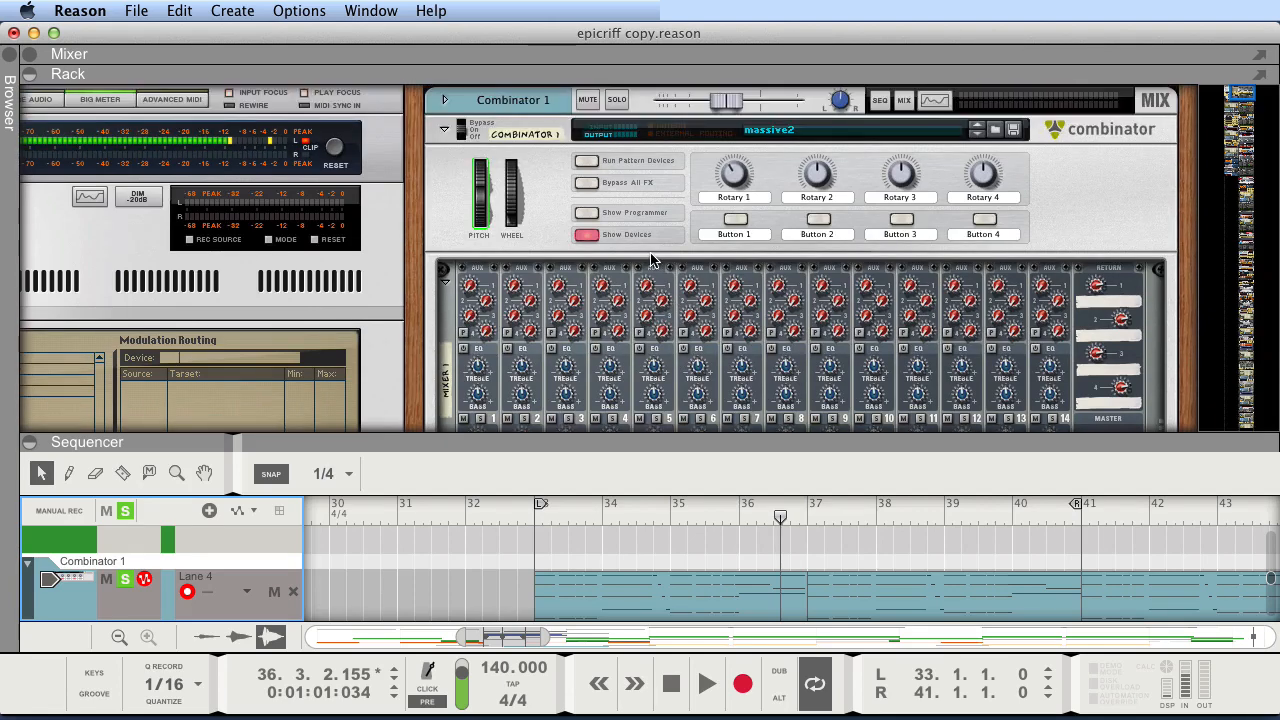
{"action": "left_click_drag", "start_coordinate": [700, 445], "coordinate": [586, 484]}
{"action": "scroll", "coordinate": [573, 285], "scroll_direction": "down", "scroll_amount": 5}
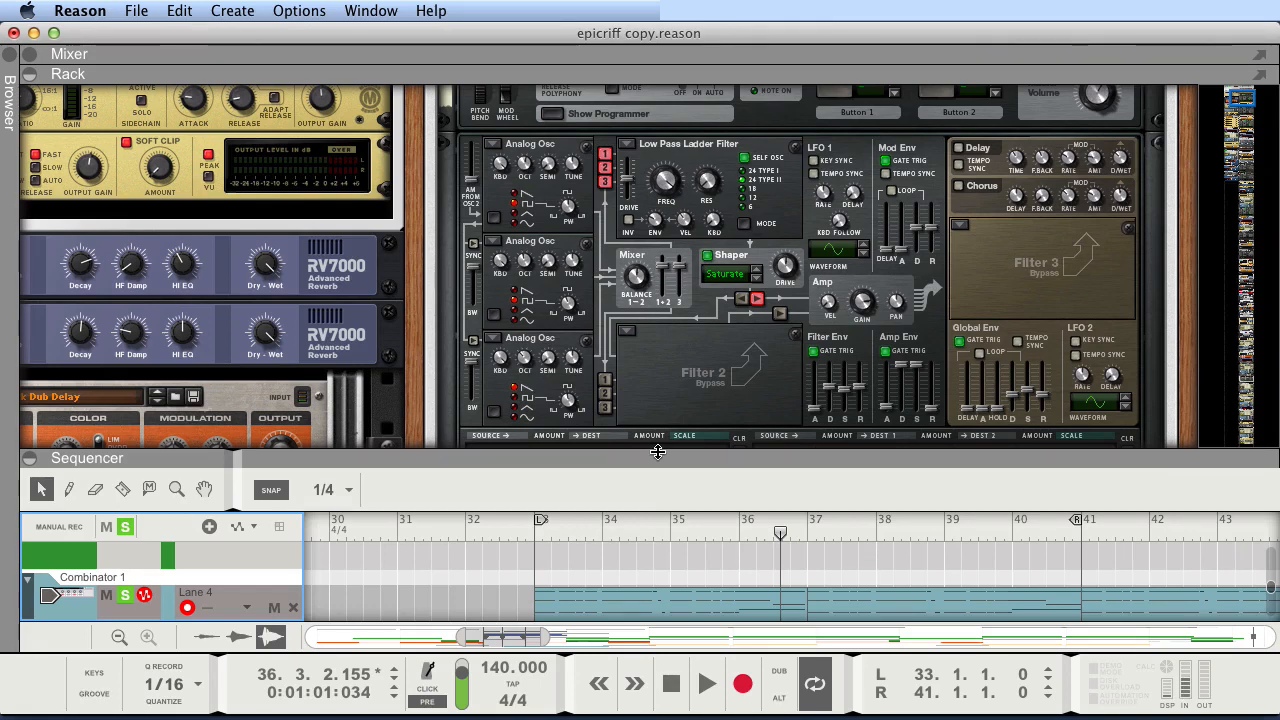
{"action": "left_click_drag", "start_coordinate": [658, 452], "coordinate": [755, 592]}
{"action": "scroll", "coordinate": [771, 228], "scroll_direction": "up", "scroll_amount": 10}
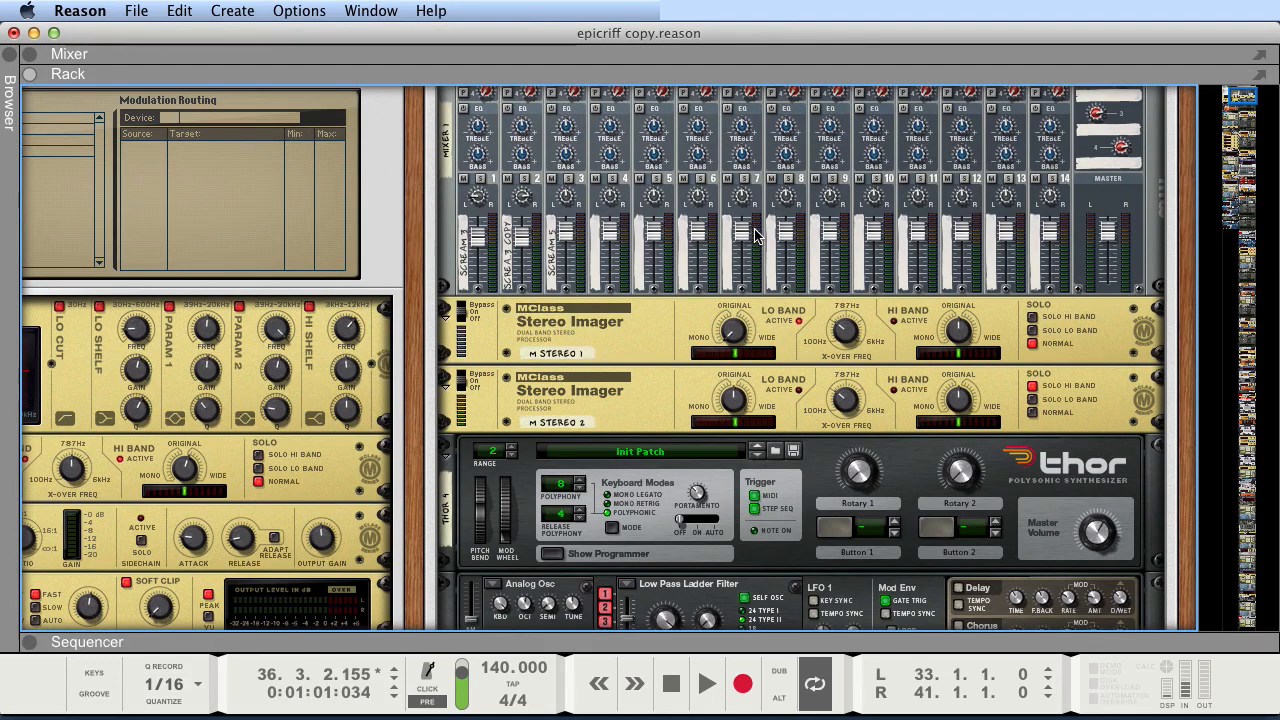
Examine the Thor synthesizer's oscillators, filter and shaper and the two MClass Stereo Imagers inside Combinator 1
{"action": "scroll", "coordinate": [748, 235], "scroll_direction": "down", "scroll_amount": 5}
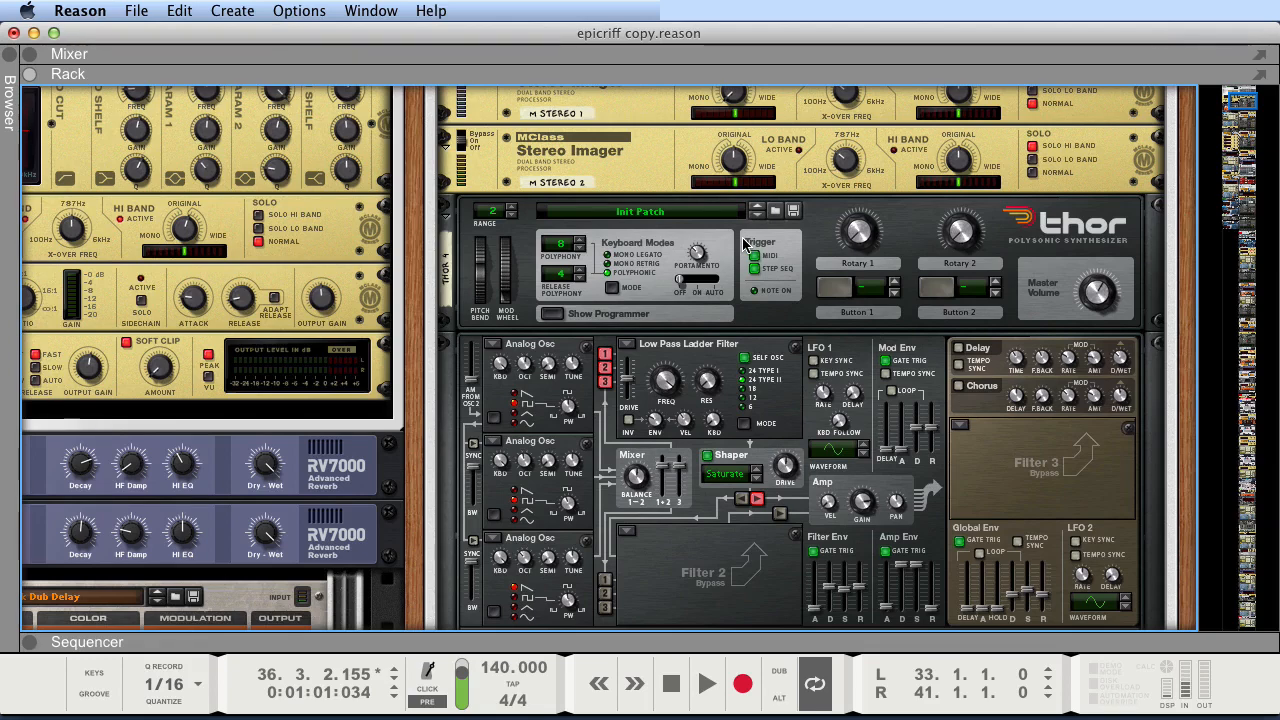
{"action": "scroll", "coordinate": [705, 246], "scroll_direction": "up", "scroll_amount": 4}
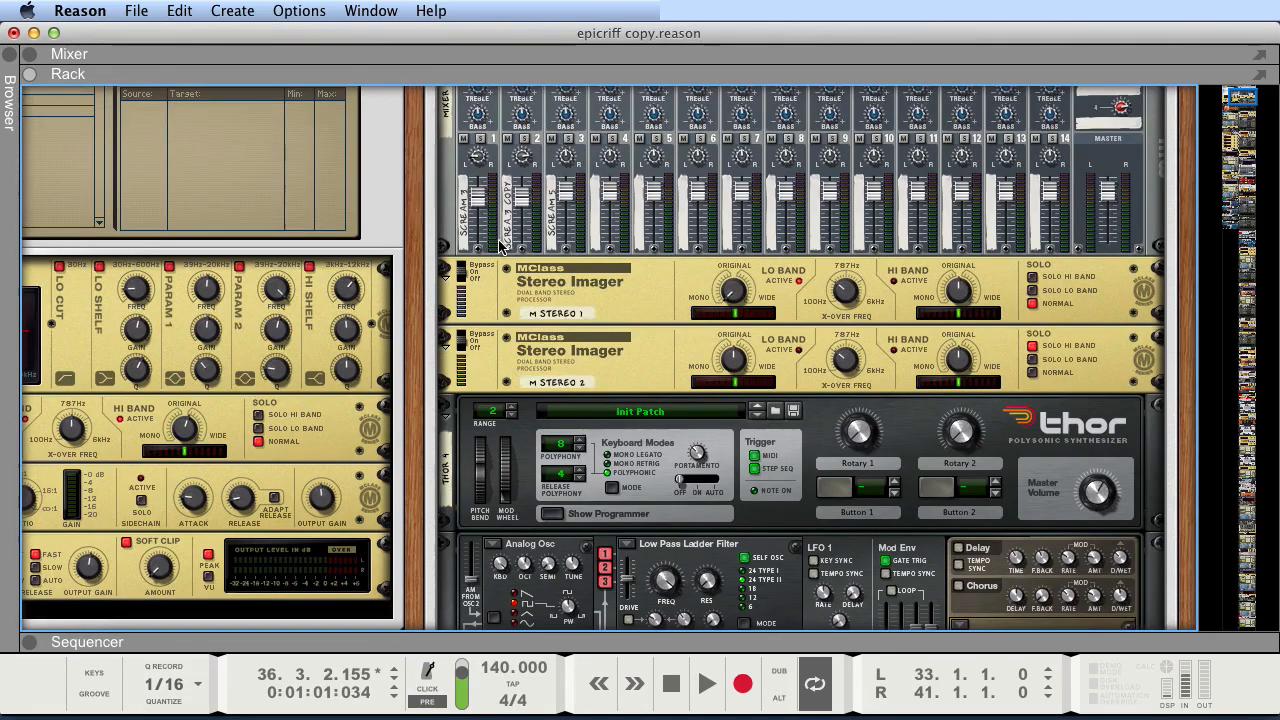
{"action": "scroll", "coordinate": [600, 265], "scroll_direction": "down", "scroll_amount": 9}
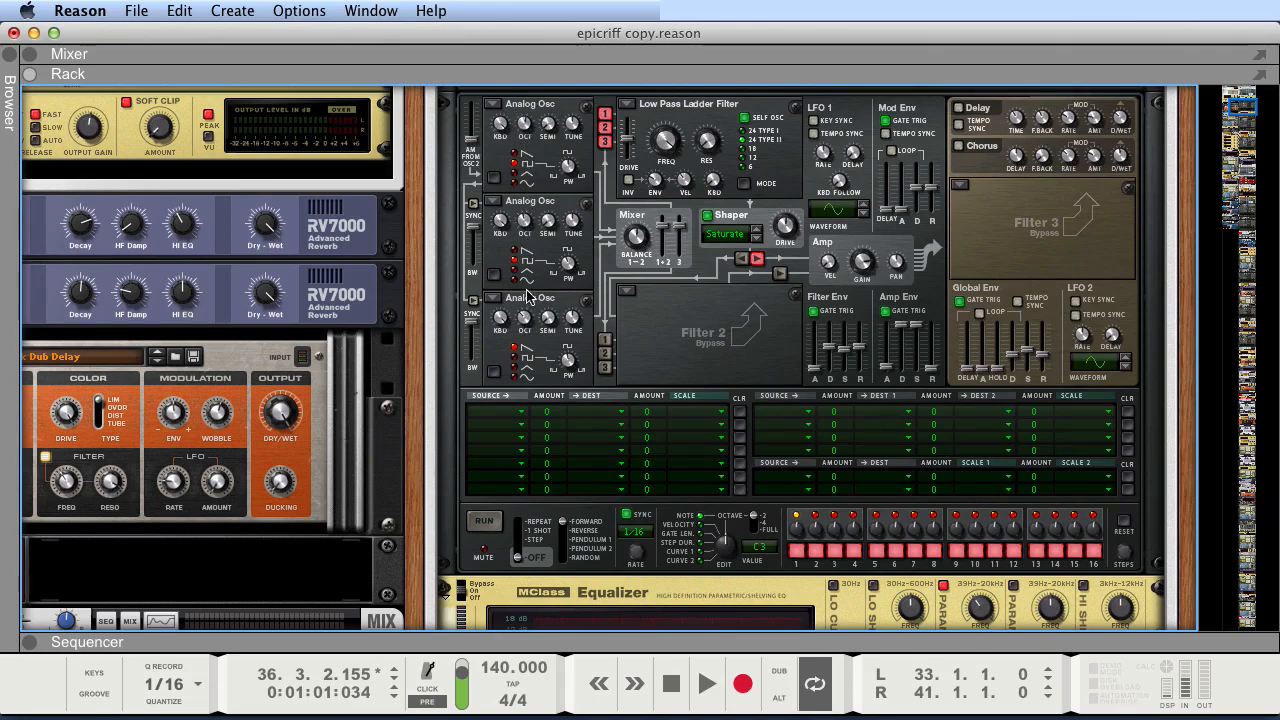
{"action": "scroll", "coordinate": [527, 157], "scroll_direction": "up", "scroll_amount": 8}
{"action": "scroll", "coordinate": [530, 280], "scroll_direction": "down", "scroll_amount": 8}
{"action": "scroll", "coordinate": [553, 281], "scroll_direction": "up", "scroll_amount": 4}
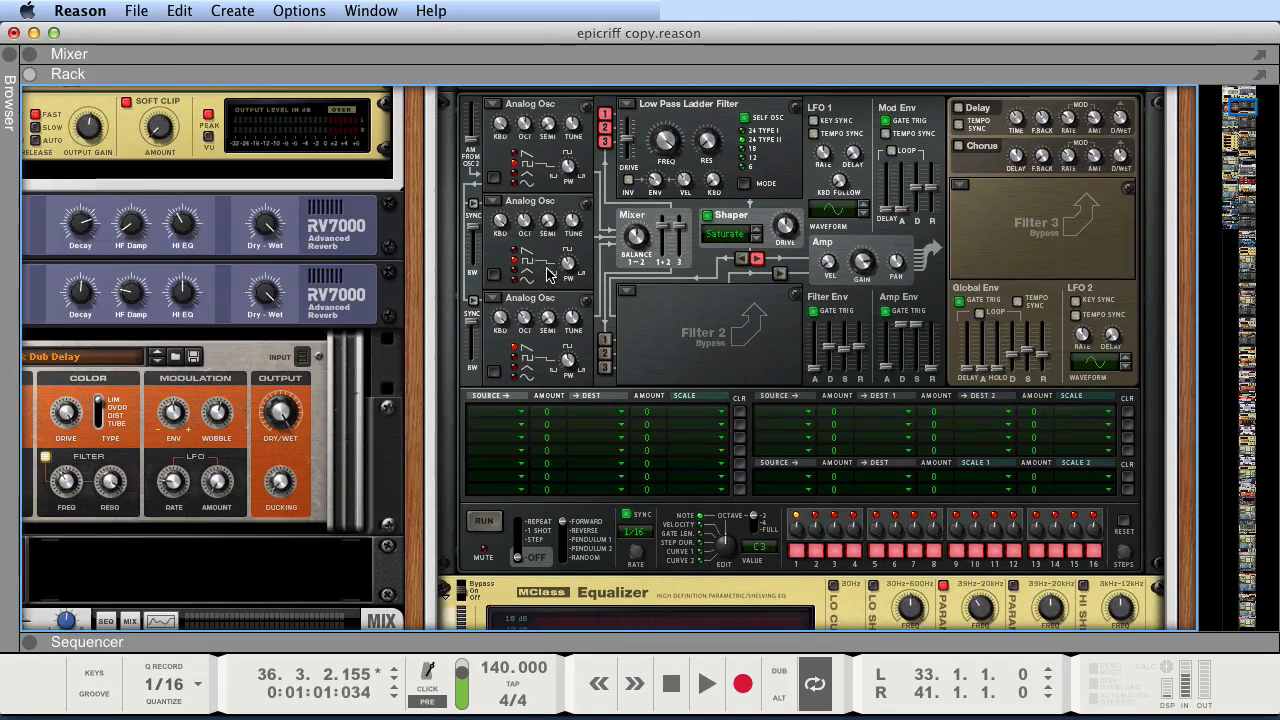
{"action": "scroll", "coordinate": [556, 275], "scroll_direction": "up", "scroll_amount": 6}
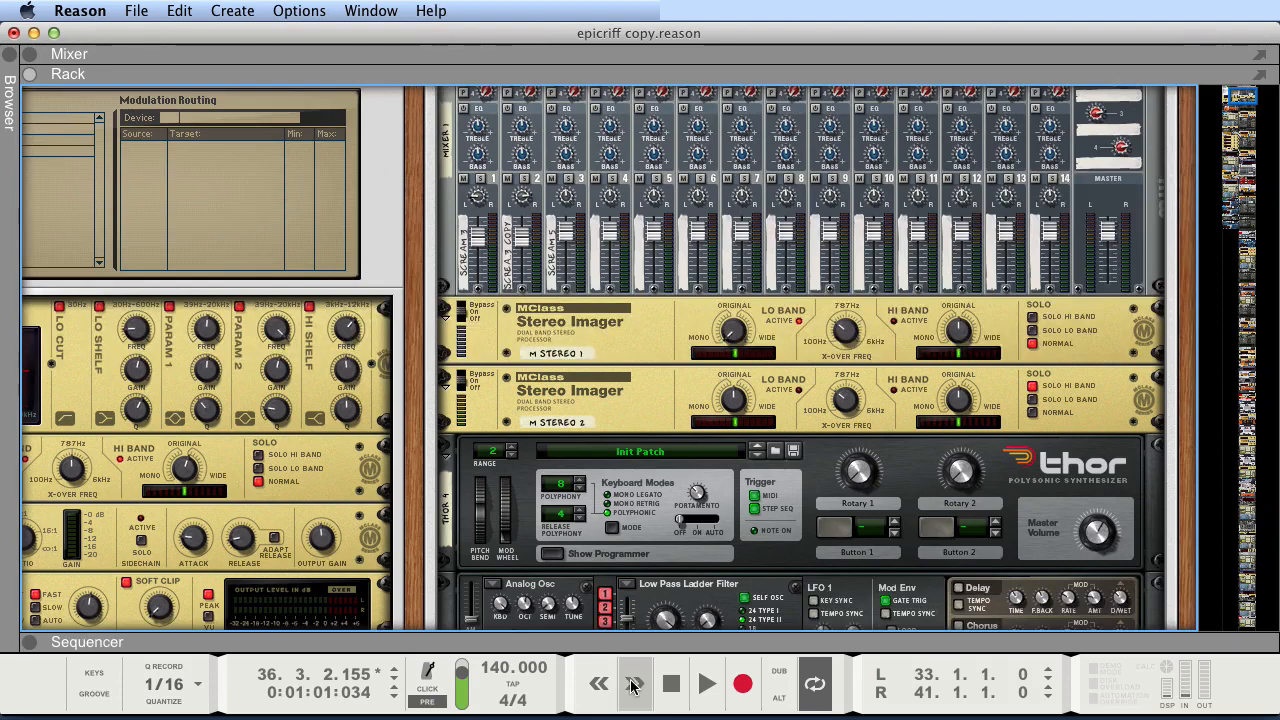
Solo channel 3 on Combinator 1's internal mixer and play the song from bar 33
{"action": "left_click_drag", "start_coordinate": [606, 635], "coordinate": [632, 642]}
{"action": "left_click", "coordinate": [124, 393]}
{"action": "left_click", "coordinate": [477, 186]}
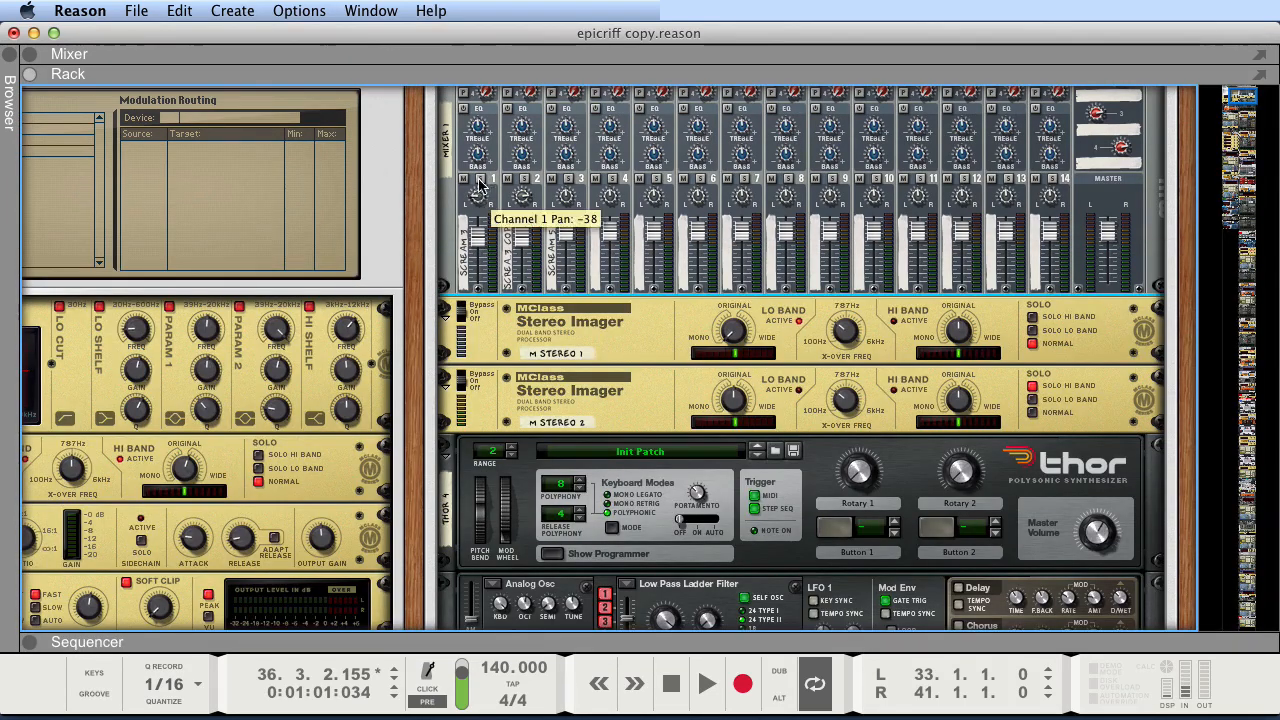
{"action": "left_click", "coordinate": [569, 179]}
{"action": "key", "text": "shift+Return"}
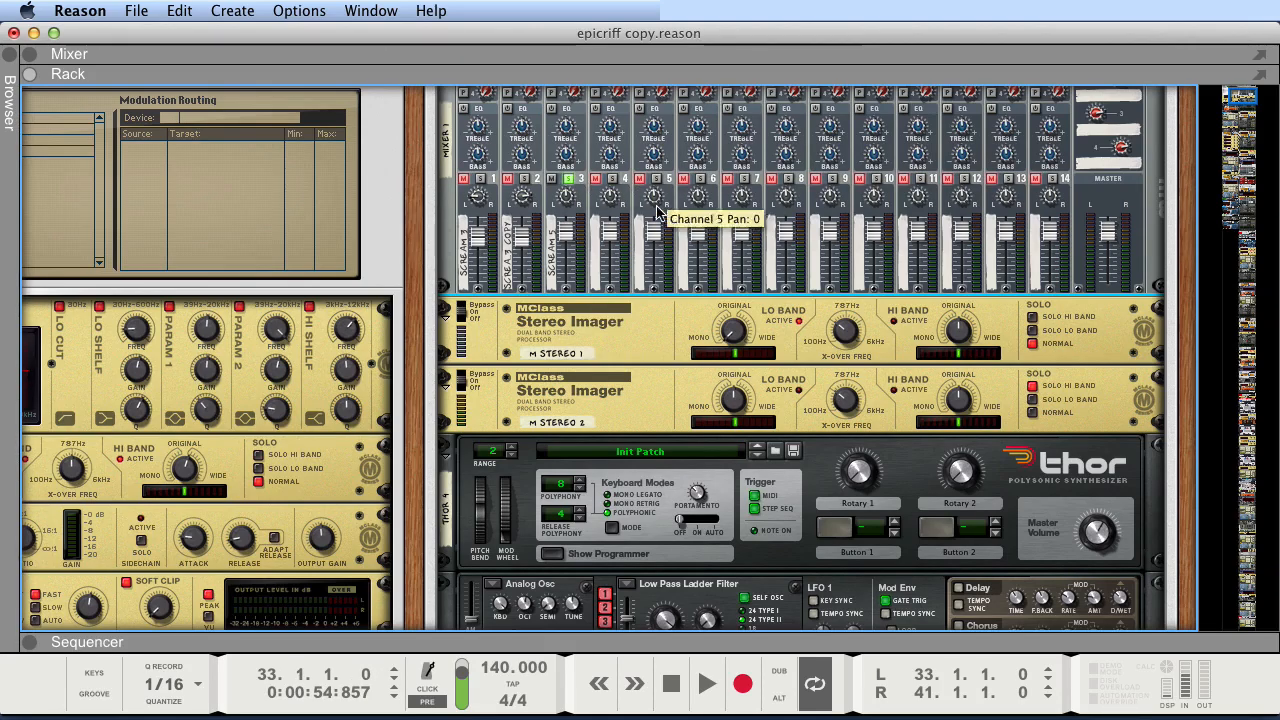
{"action": "key", "text": "space"}
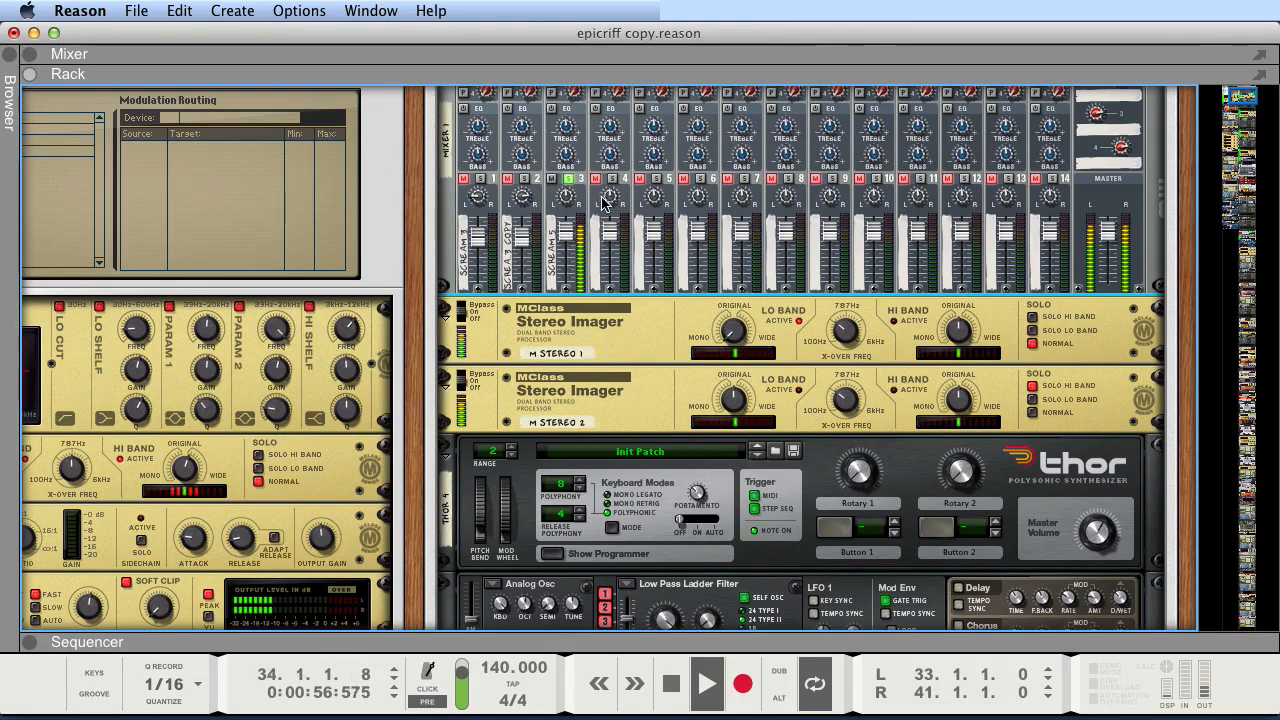
Examine the channel's Thor modulation routing, MClass Equalizer and Scream 4 distortion during playback, and stop the song
{"action": "scroll", "coordinate": [600, 215], "scroll_direction": "down", "scroll_amount": 10}
{"action": "scroll", "coordinate": [600, 221], "scroll_direction": "down", "scroll_amount": 15}
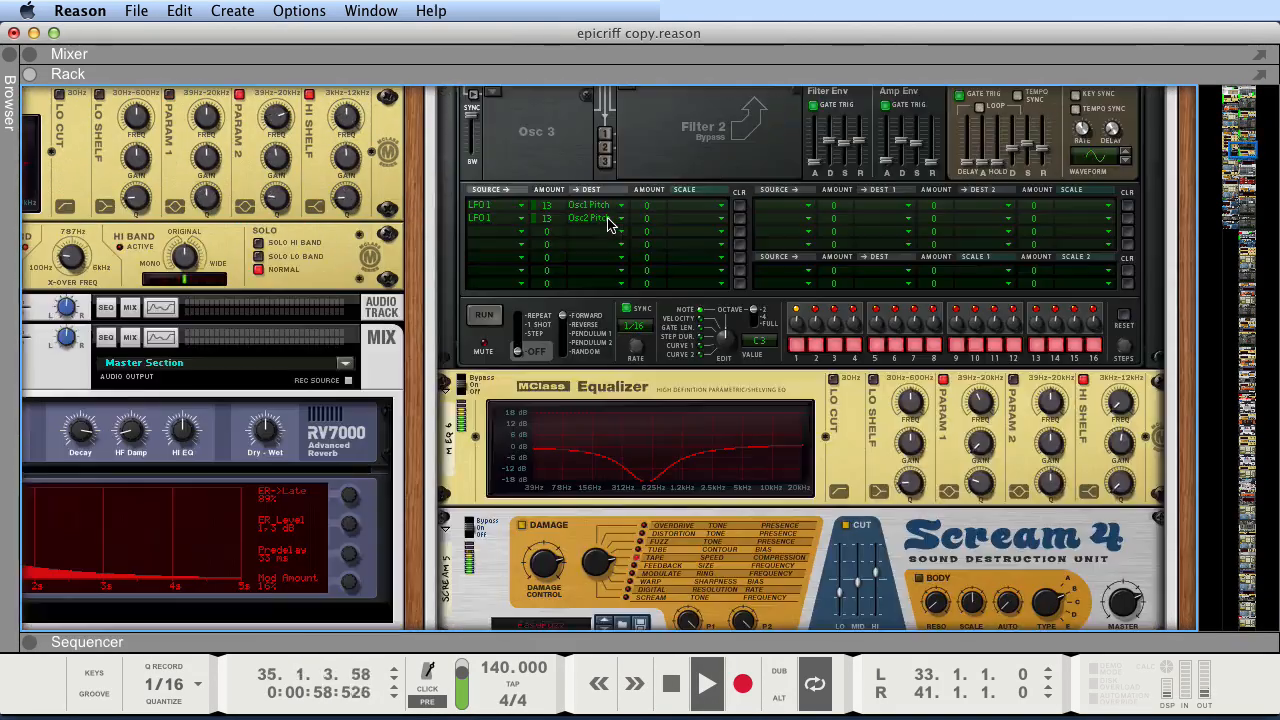
{"action": "scroll", "coordinate": [612, 230], "scroll_direction": "up", "scroll_amount": 5}
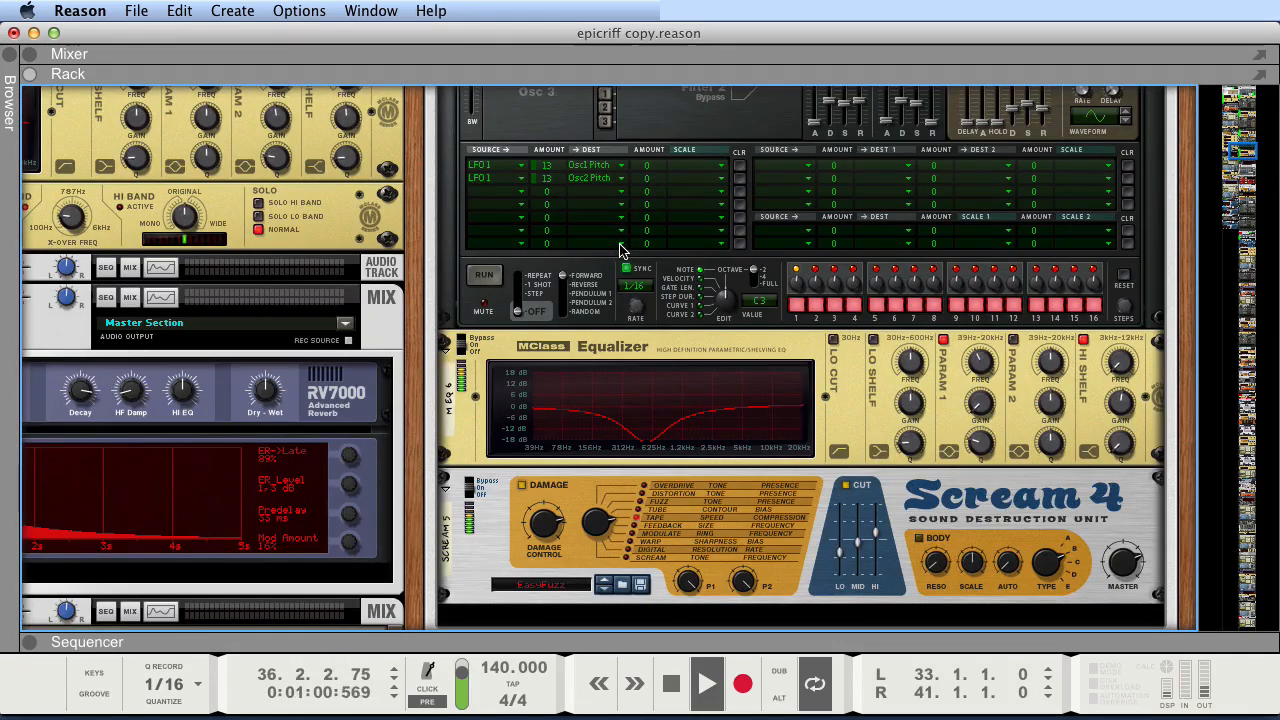
{"action": "scroll", "coordinate": [620, 249], "scroll_direction": "up", "scroll_amount": 1}
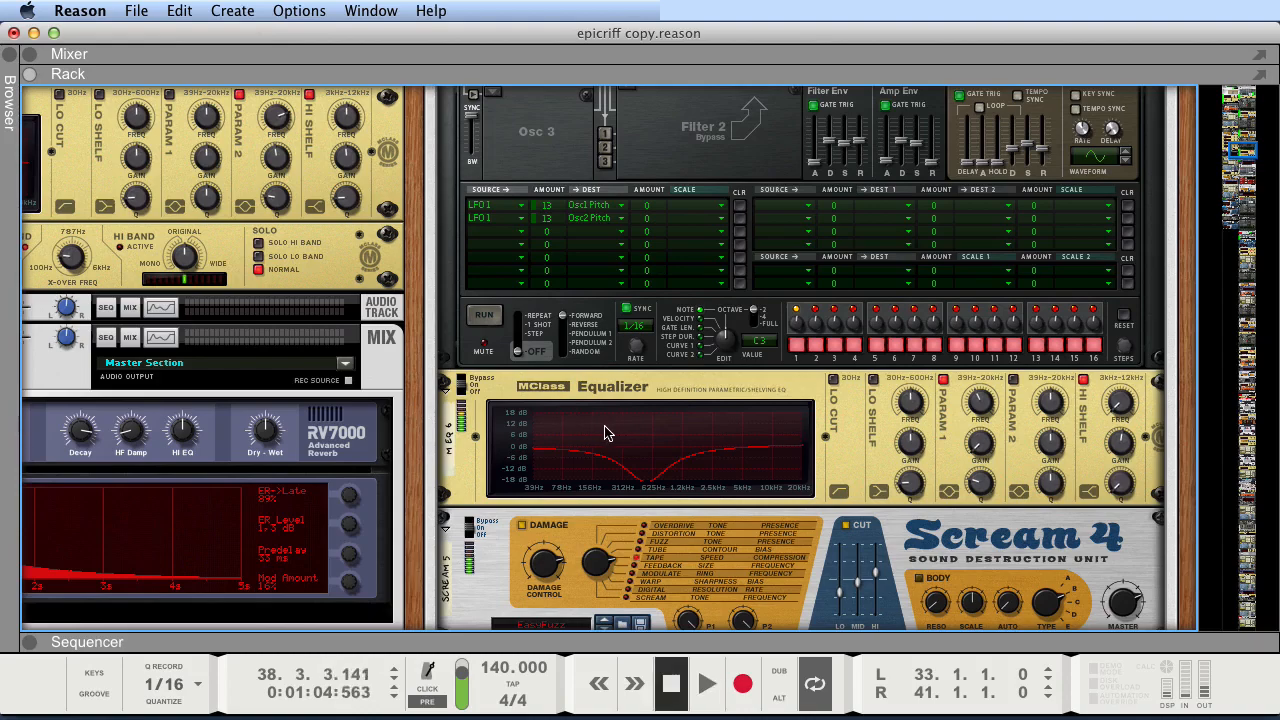
{"action": "scroll", "coordinate": [610, 430], "scroll_direction": "down", "scroll_amount": 10}
{"action": "scroll", "coordinate": [610, 375], "scroll_direction": "down", "scroll_amount": 7}
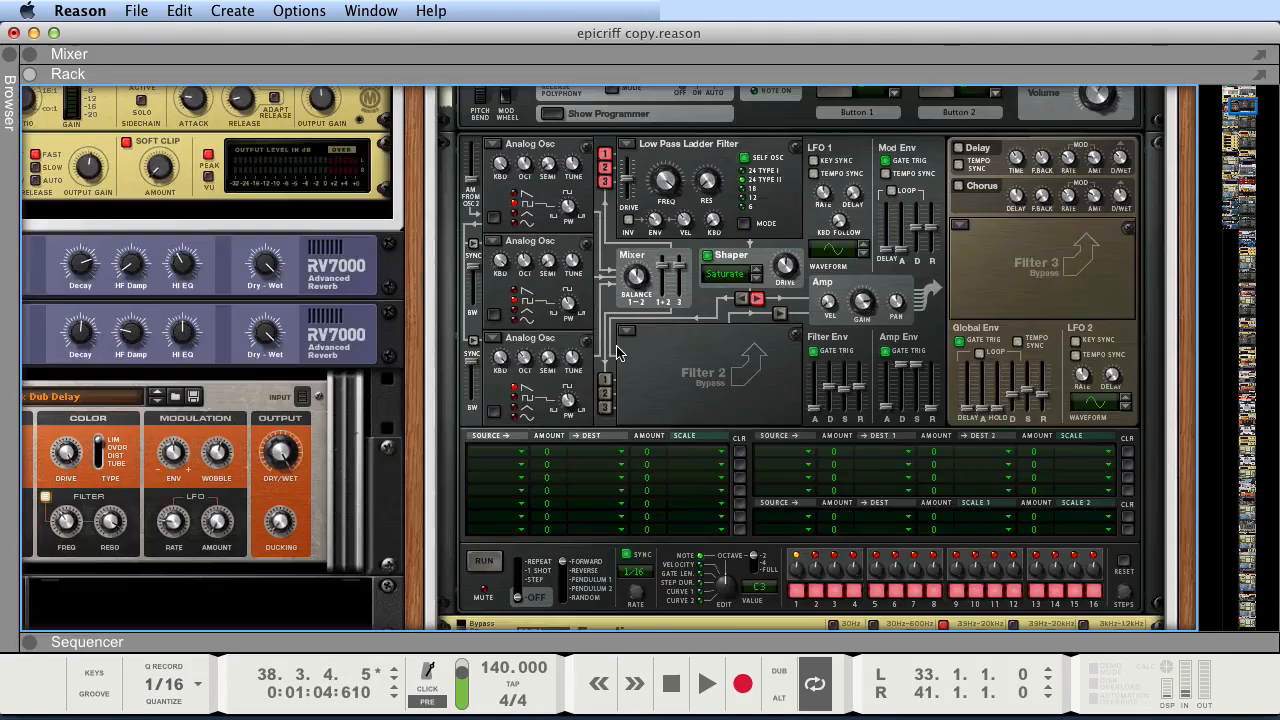
Solo channels 1, 2 and 3 together on Combinator 1's mixer, audition them from bar 33, and inspect the devices below
{"action": "scroll", "coordinate": [590, 372], "scroll_direction": "up", "scroll_amount": 16}
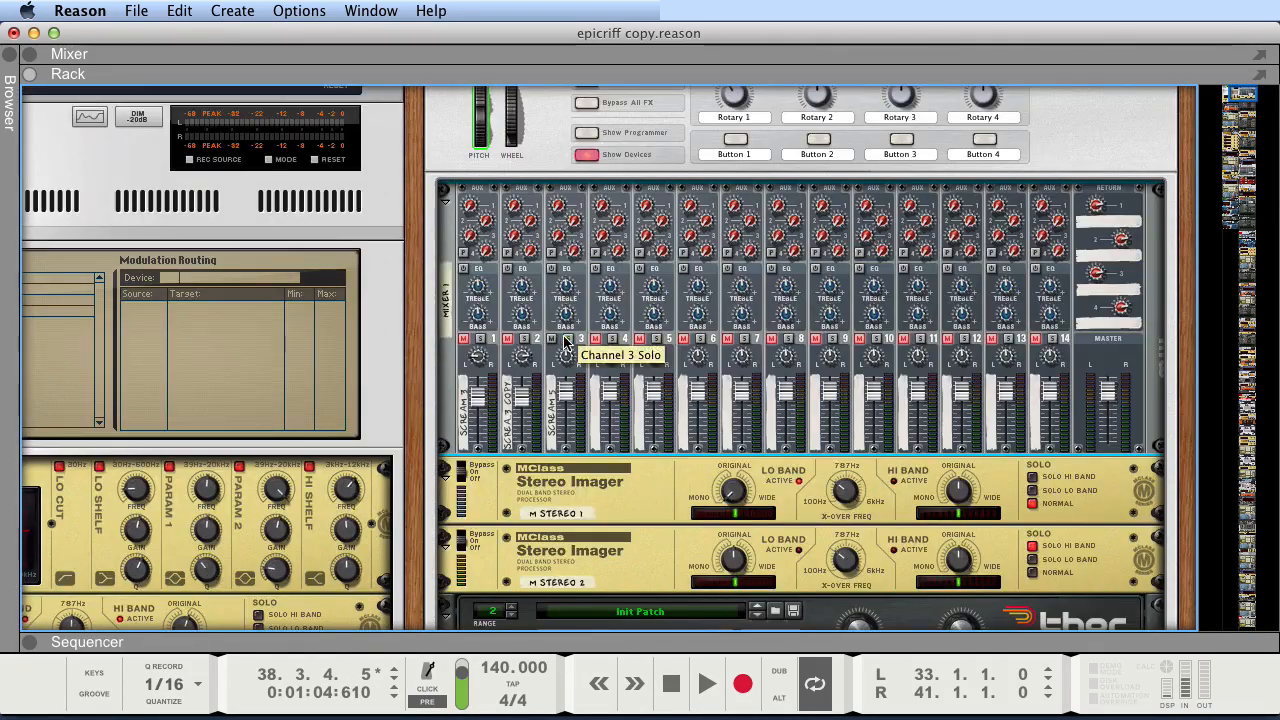
{"action": "left_click", "coordinate": [568, 339]}
{"action": "left_click", "coordinate": [524, 339]}
{"action": "left_click", "coordinate": [480, 339]}
{"action": "key", "text": "shift+Return"}
{"action": "key", "text": "space"}
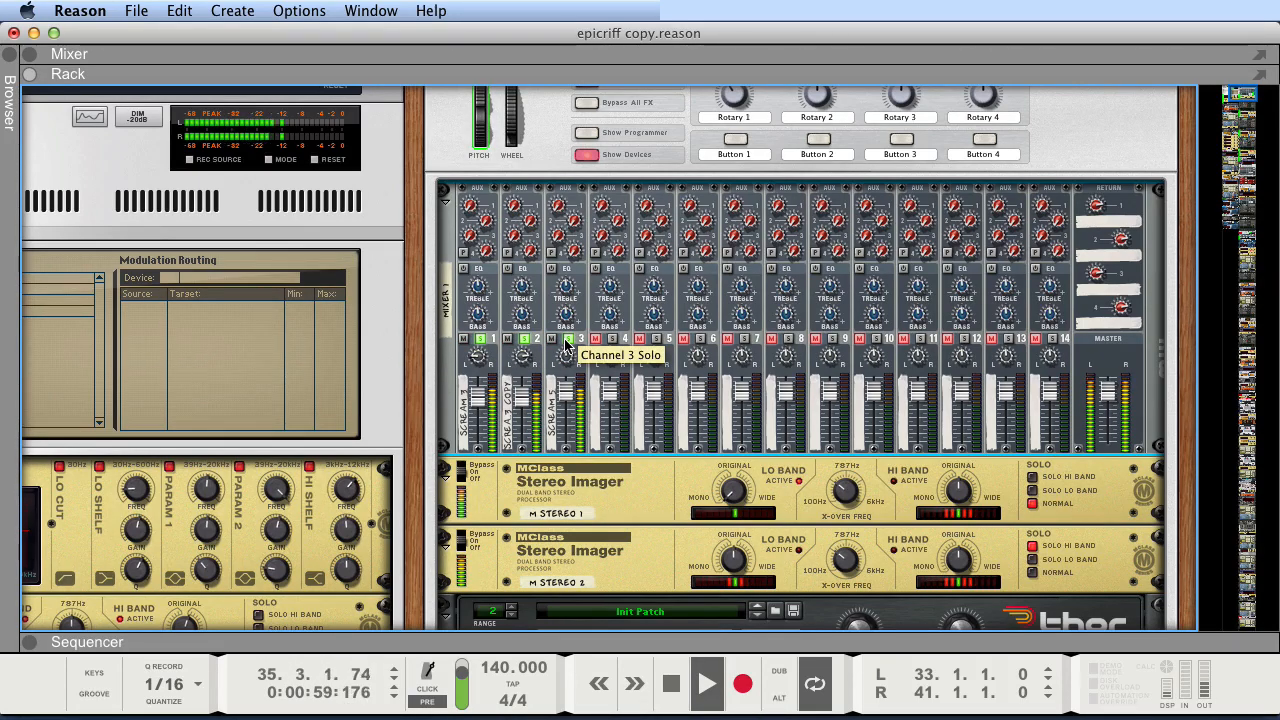
{"action": "key", "text": "space"}
{"action": "scroll", "coordinate": [567, 343], "scroll_direction": "down", "scroll_amount": 10}
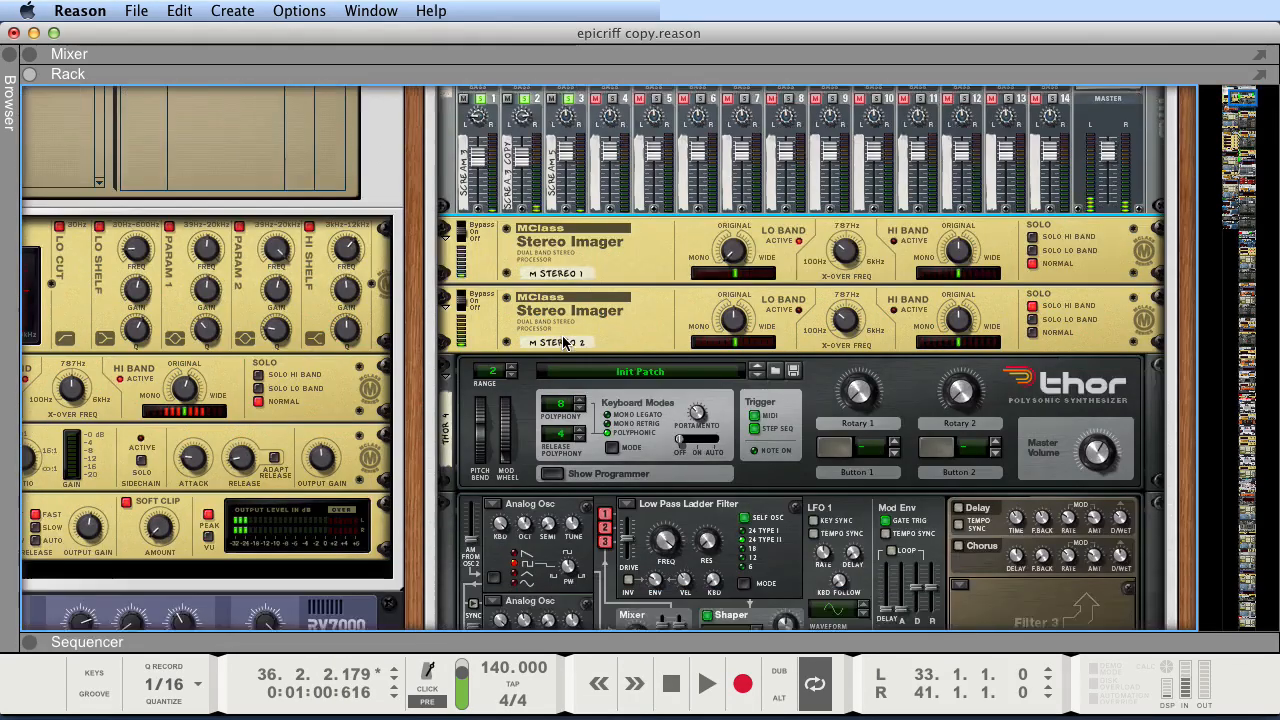
{"action": "scroll", "coordinate": [918, 585], "scroll_direction": "down", "scroll_amount": 9}
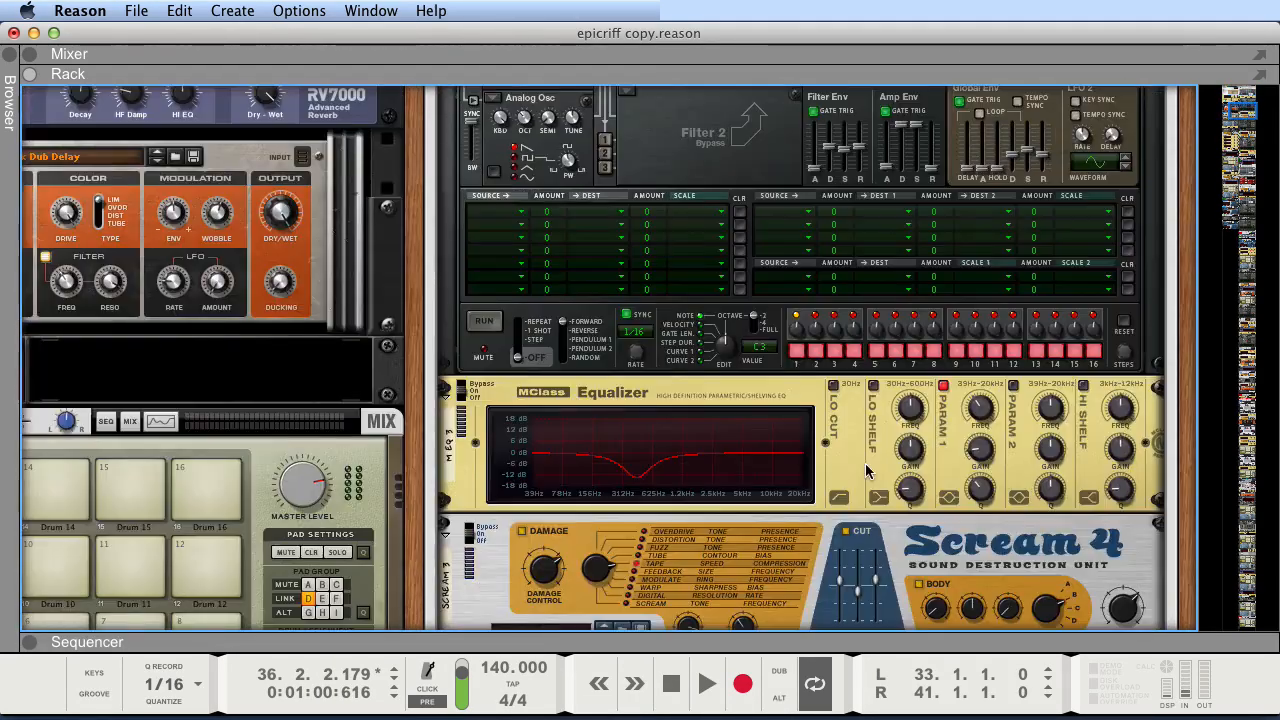
Return to the enlarged sequencer, clear all track solos, and solo Combinator 1 again
{"action": "left_click_drag", "start_coordinate": [758, 635], "coordinate": [766, 166]}
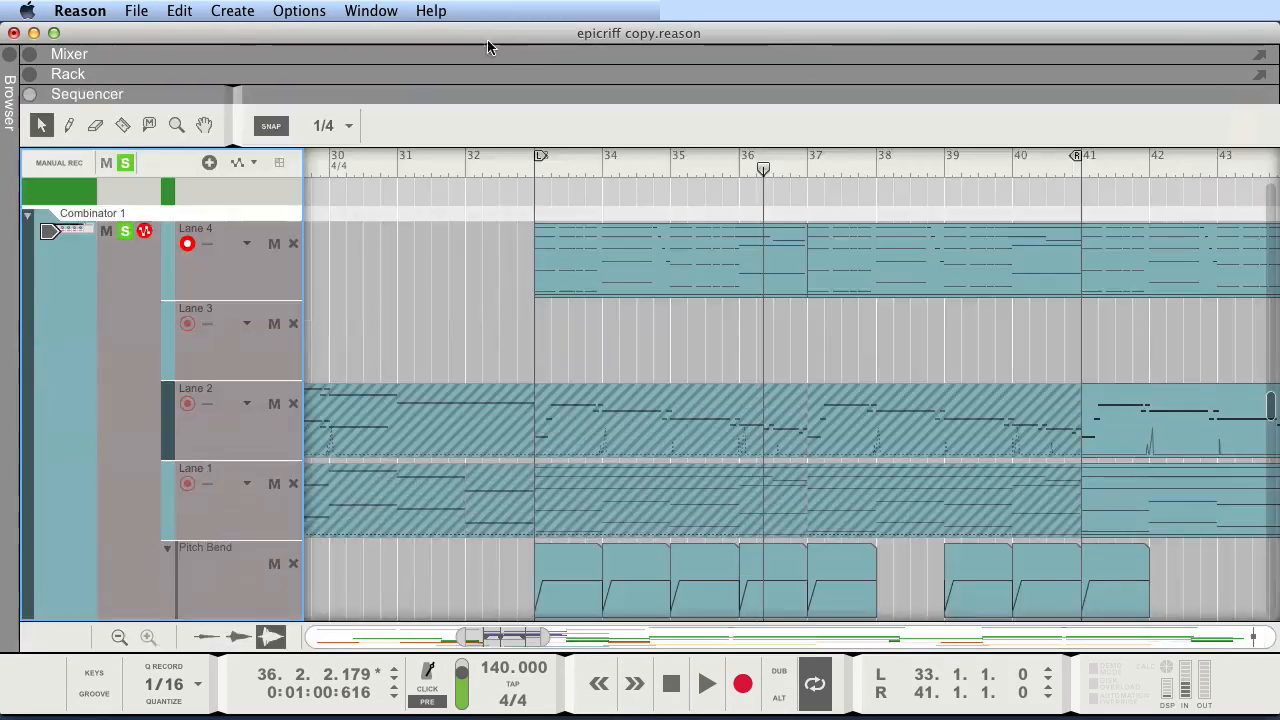
{"action": "left_click", "coordinate": [123, 165]}
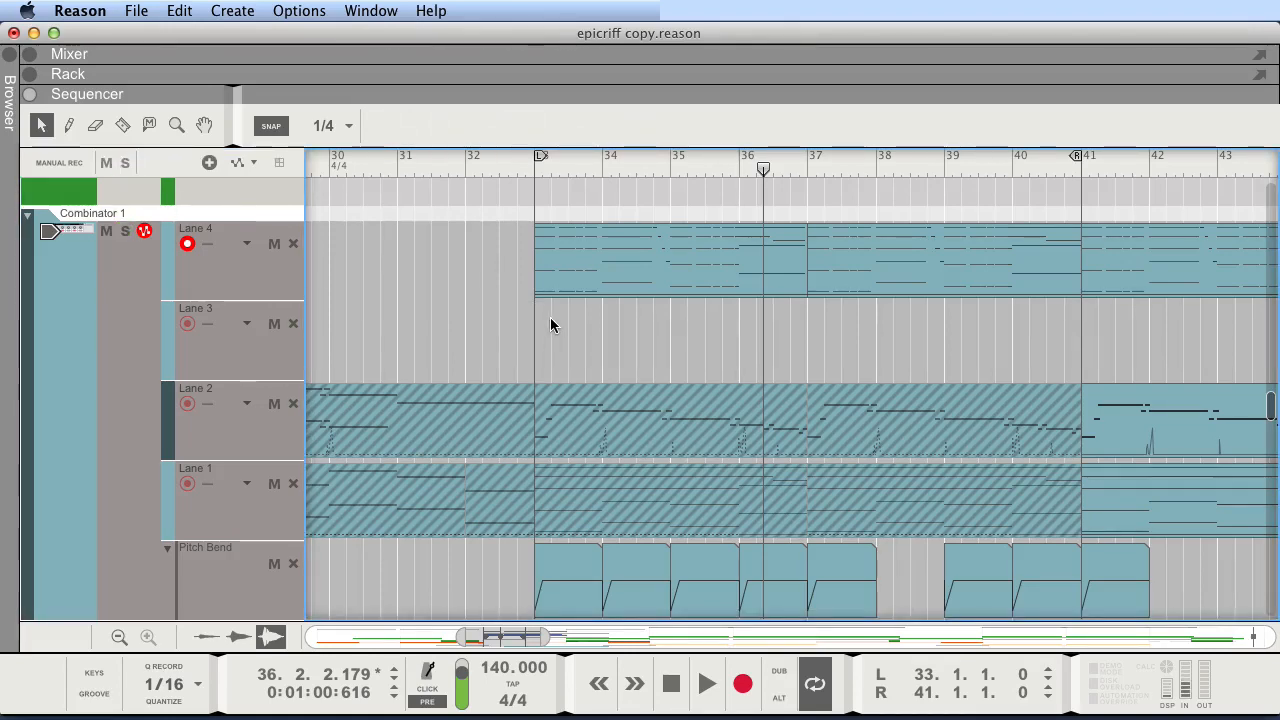
{"action": "left_click", "coordinate": [122, 233]}
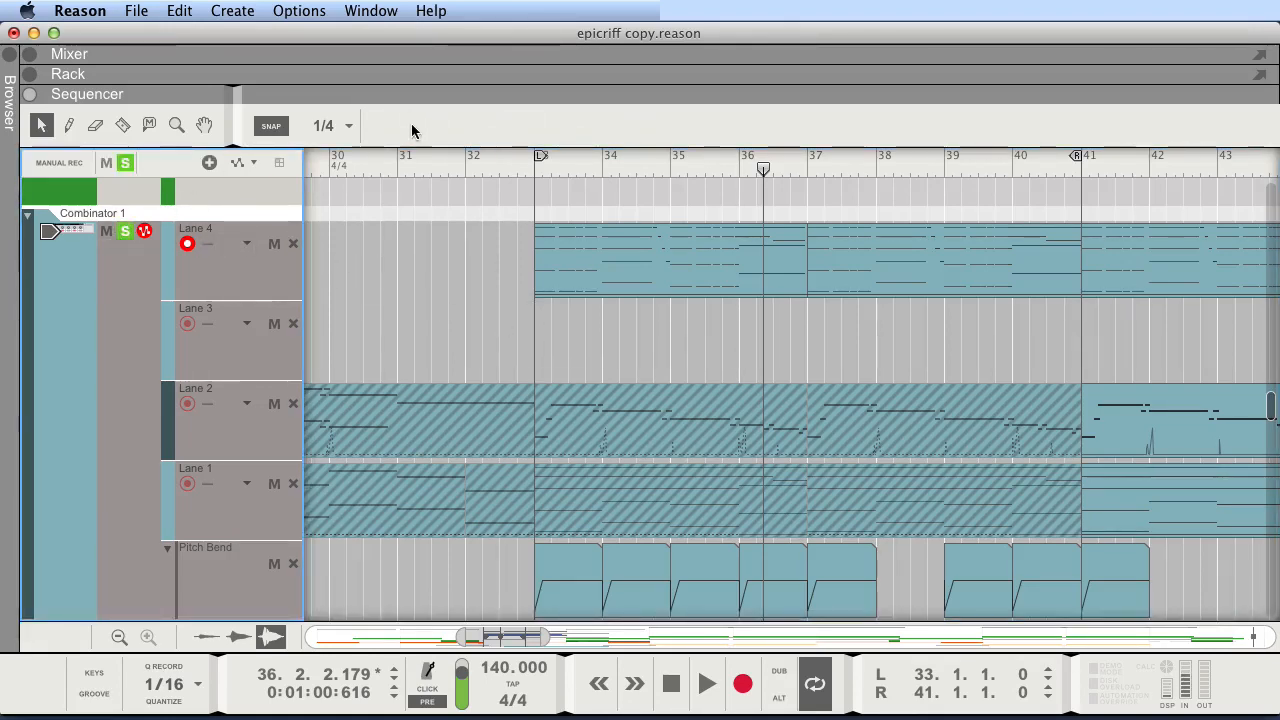
Solo the Antidote 1 and Antidote 3 tracks alongside Combinator 1 and play them together
{"action": "scroll", "coordinate": [507, 275], "scroll_direction": "up", "scroll_amount": 6}
{"action": "scroll", "coordinate": [300, 420], "scroll_direction": "up", "scroll_amount": 15}
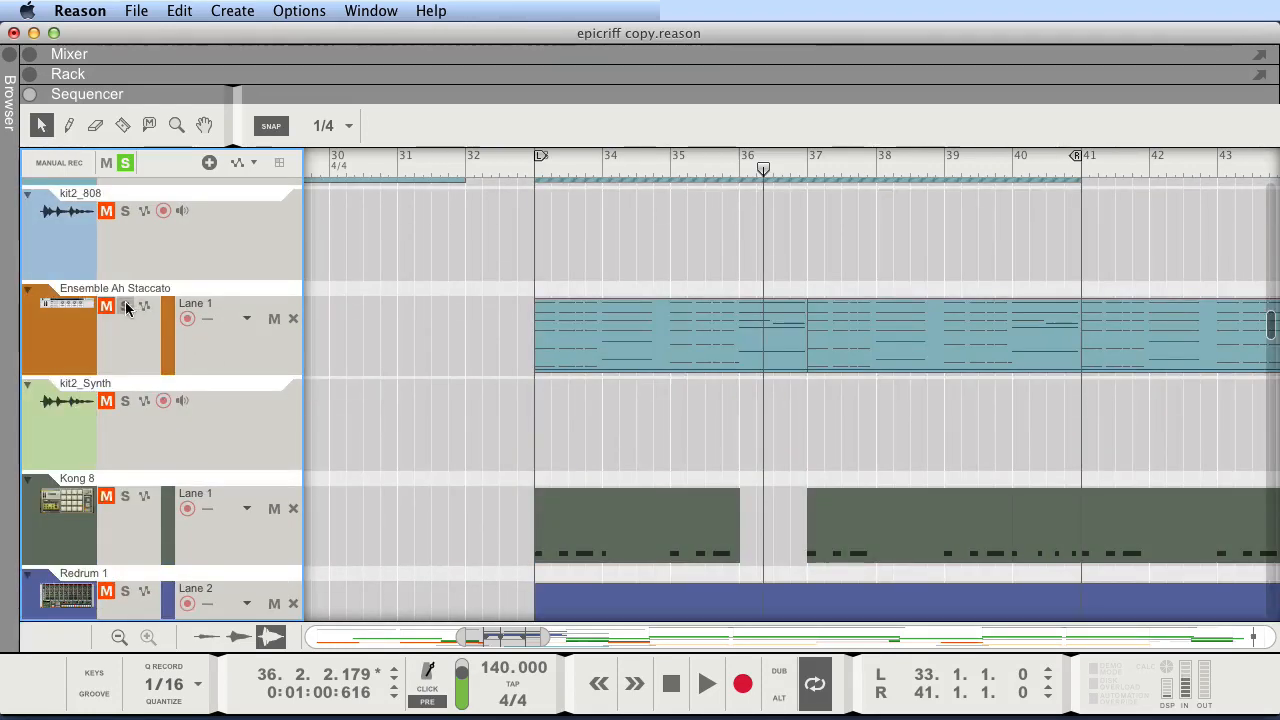
{"action": "scroll", "coordinate": [406, 355], "scroll_direction": "up", "scroll_amount": 10}
{"action": "scroll", "coordinate": [406, 358], "scroll_direction": "up", "scroll_amount": 8}
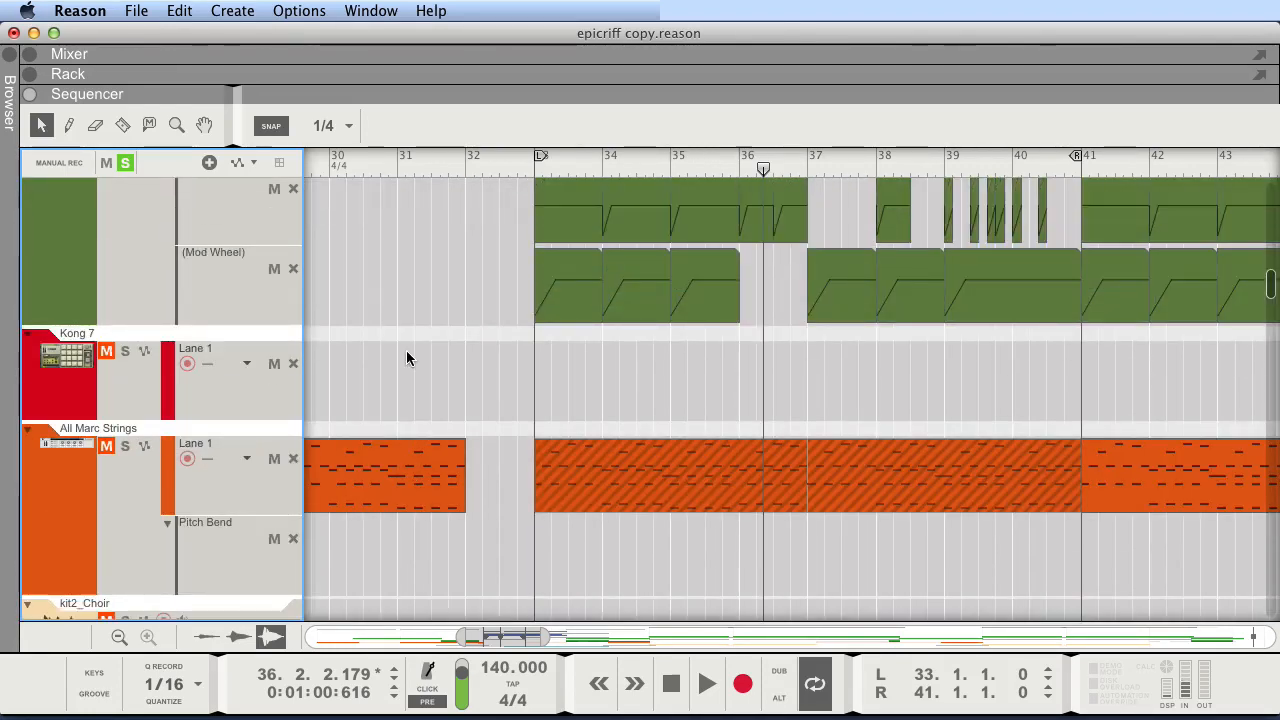
{"action": "scroll", "coordinate": [483, 371], "scroll_direction": "up", "scroll_amount": 4}
{"action": "scroll", "coordinate": [483, 371], "scroll_direction": "up", "scroll_amount": 5}
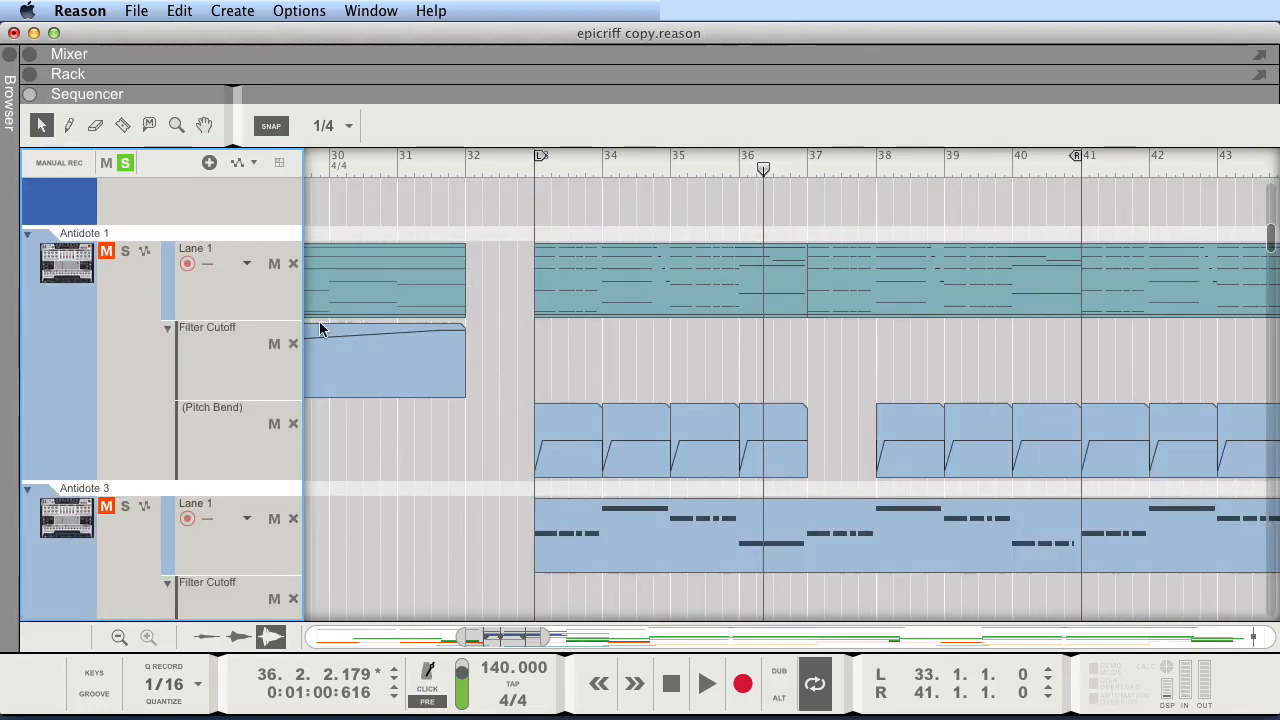
{"action": "scroll", "coordinate": [200, 290], "scroll_direction": "up", "scroll_amount": 1}
{"action": "left_click", "coordinate": [125, 466]}
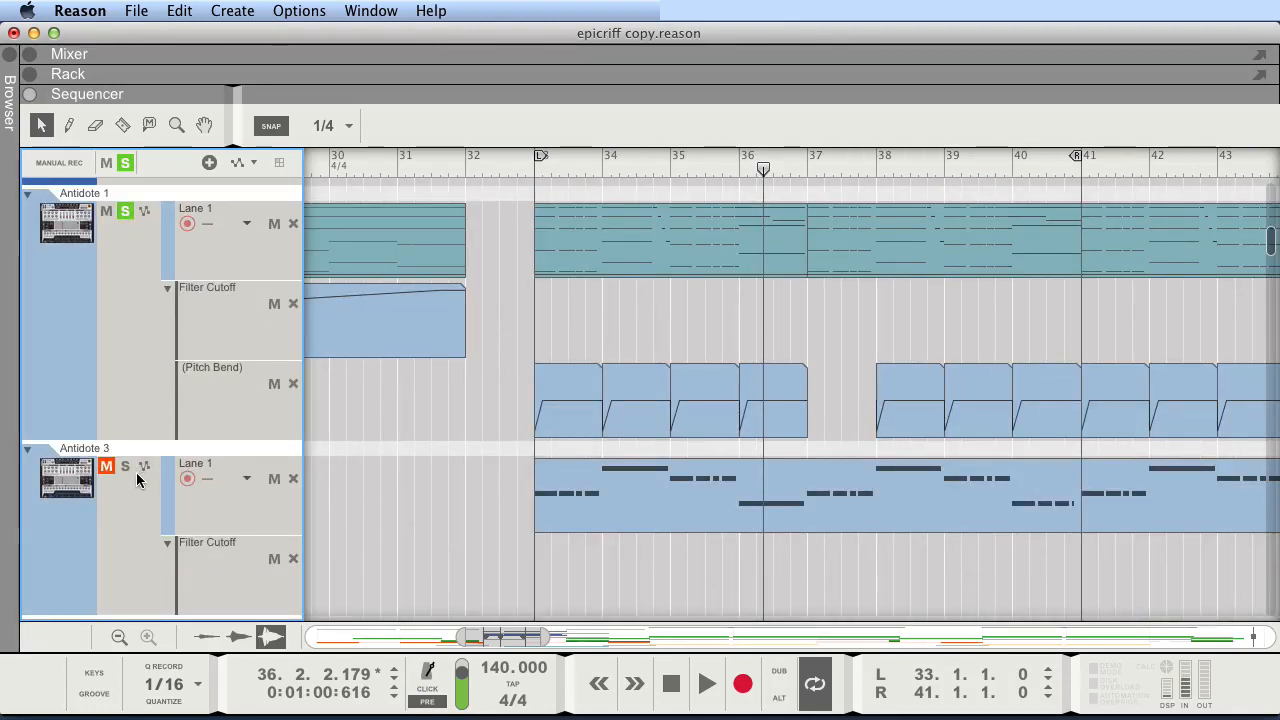
{"action": "key", "text": "space"}
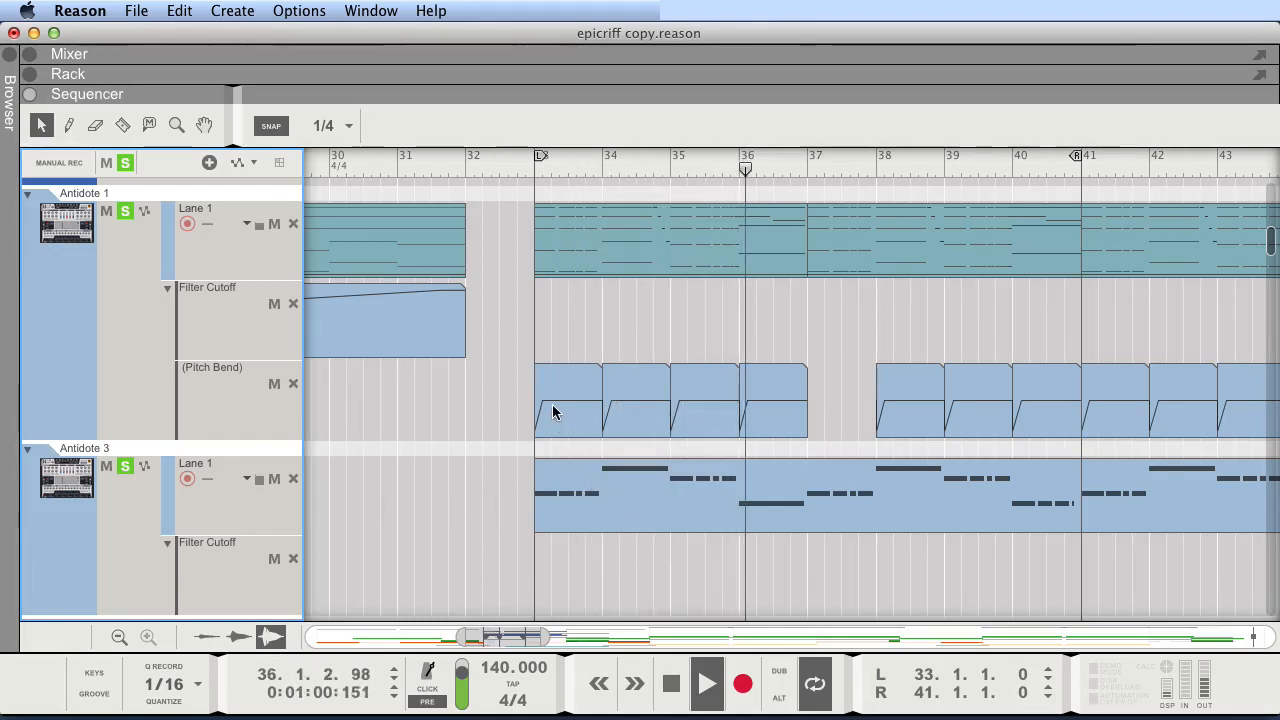
Stop playback, clear all track solos, and solo only the Combinator 2 track after selecting it
{"action": "scroll", "coordinate": [552, 394], "scroll_direction": "down", "scroll_amount": 5}
{"action": "scroll", "coordinate": [550, 388], "scroll_direction": "down", "scroll_amount": 15}
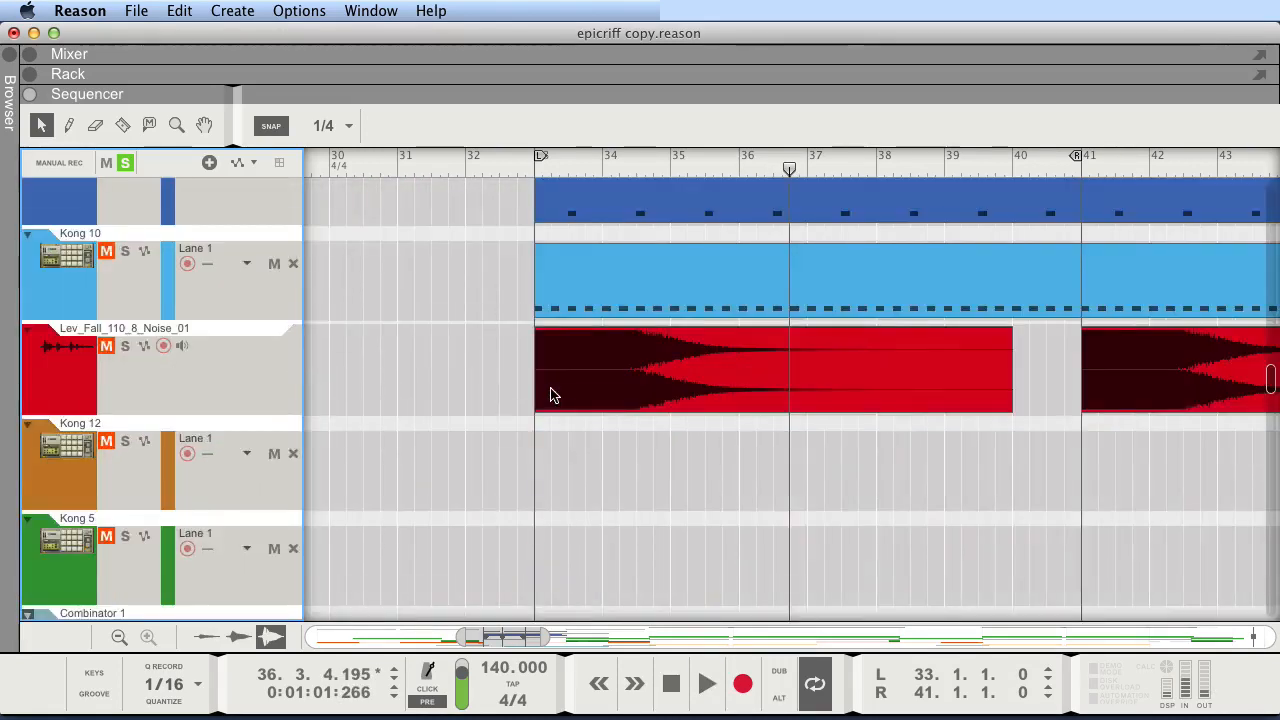
{"action": "scroll", "coordinate": [540, 390], "scroll_direction": "down", "scroll_amount": 4}
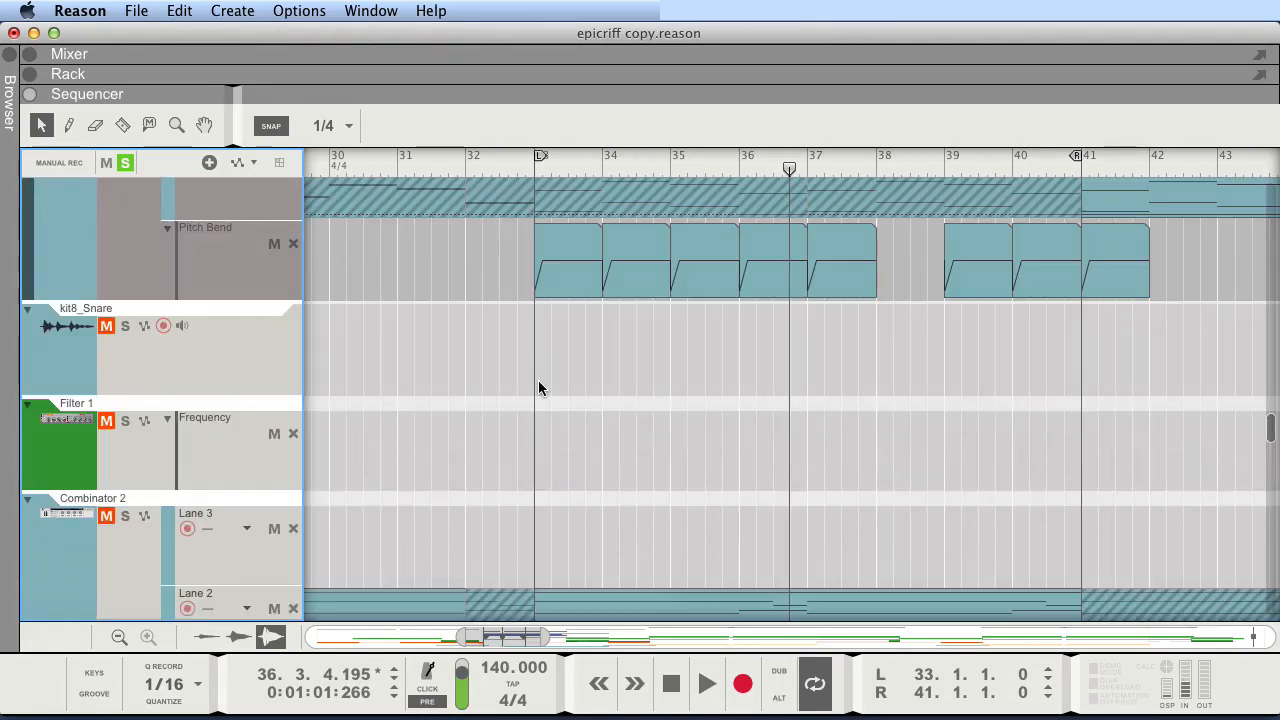
{"action": "scroll", "coordinate": [538, 388], "scroll_direction": "down", "scroll_amount": 3}
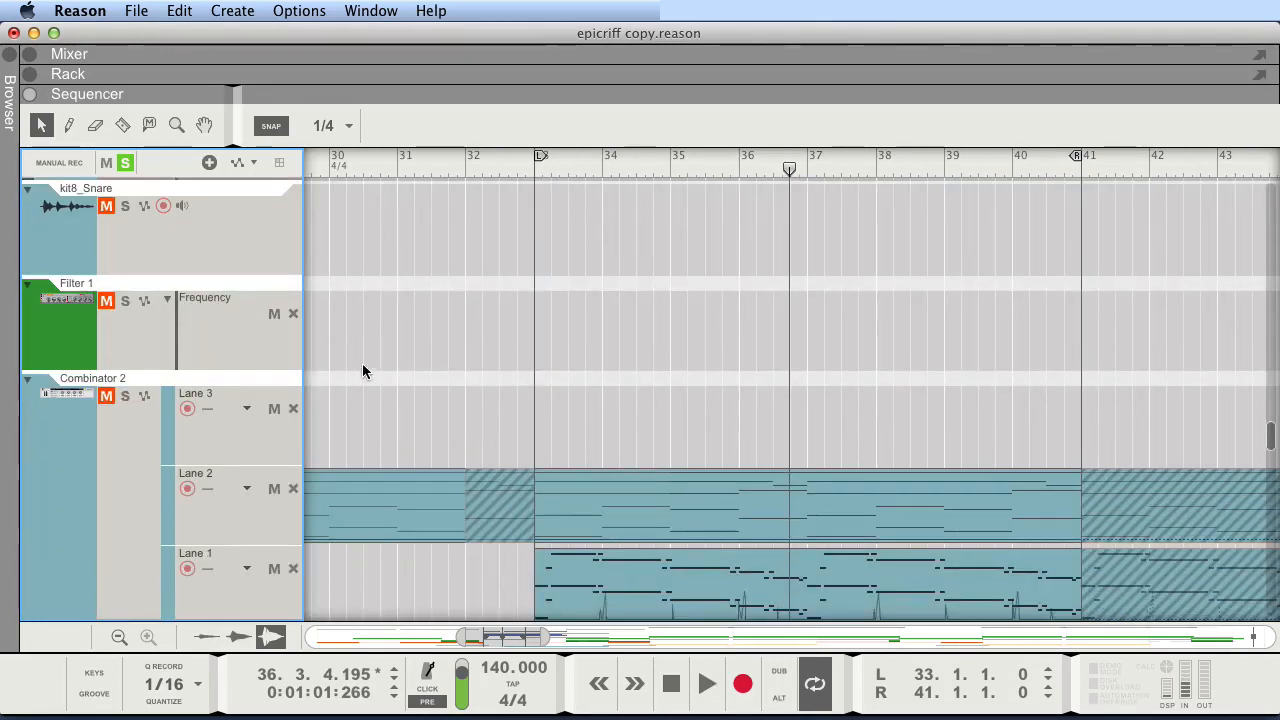
{"action": "left_click", "coordinate": [114, 162]}
{"action": "left_click", "coordinate": [75, 417]}
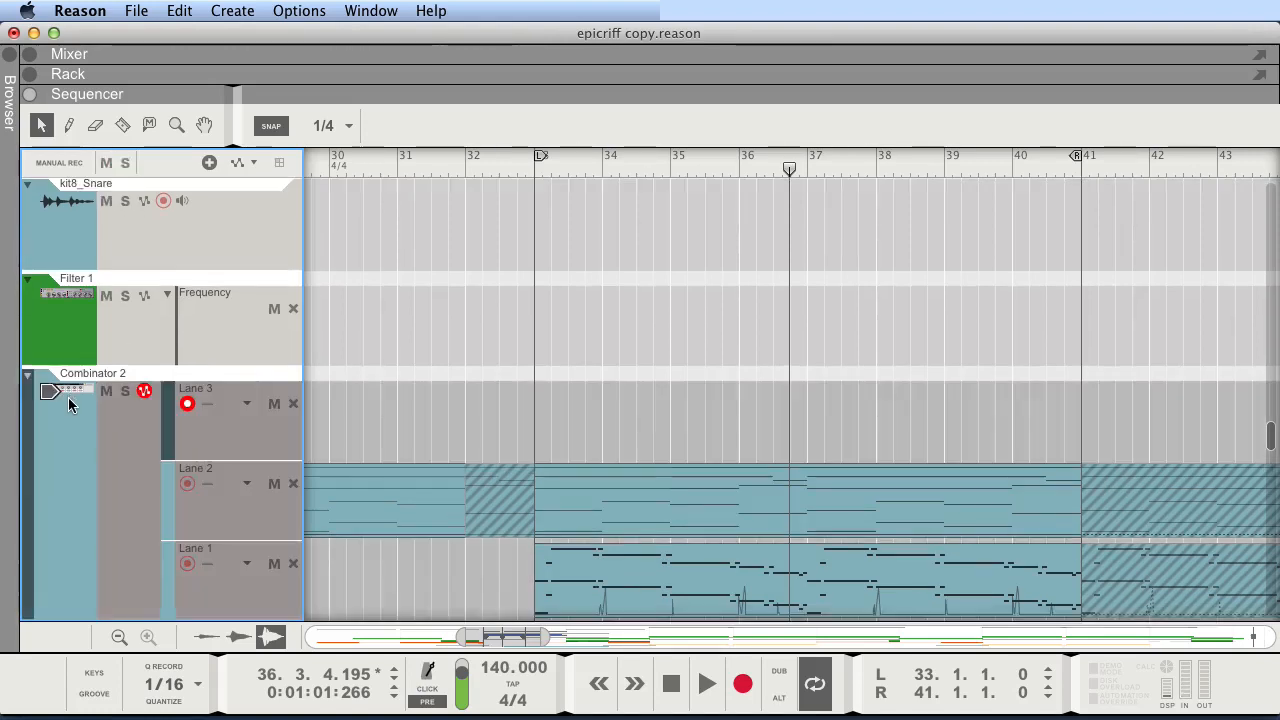
{"action": "left_click", "coordinate": [125, 391]}
Play Combinator 2 from bar 33, show its patch in the rack, and return to the enlarged sequencer
{"action": "key", "text": "KP_1"}
{"action": "key", "text": "space"}
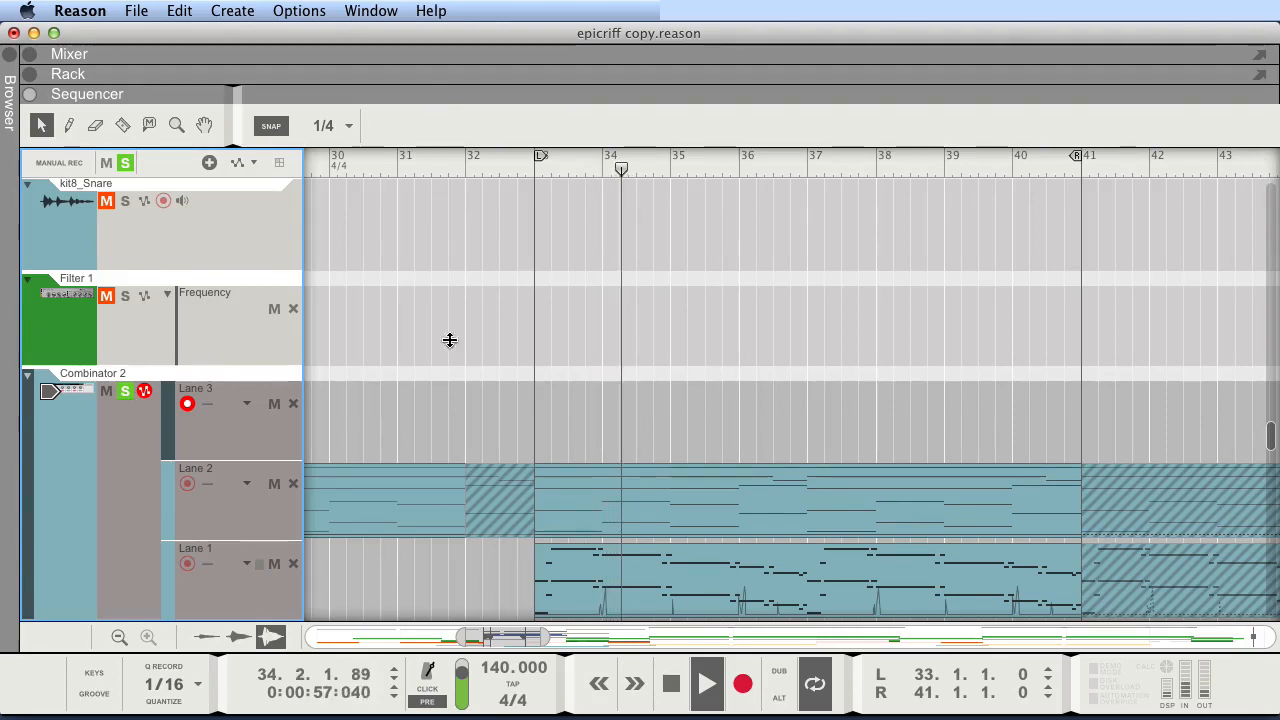
{"action": "key", "text": "F6"}
{"action": "left_click_drag", "start_coordinate": [454, 379], "coordinate": [822, 82]}
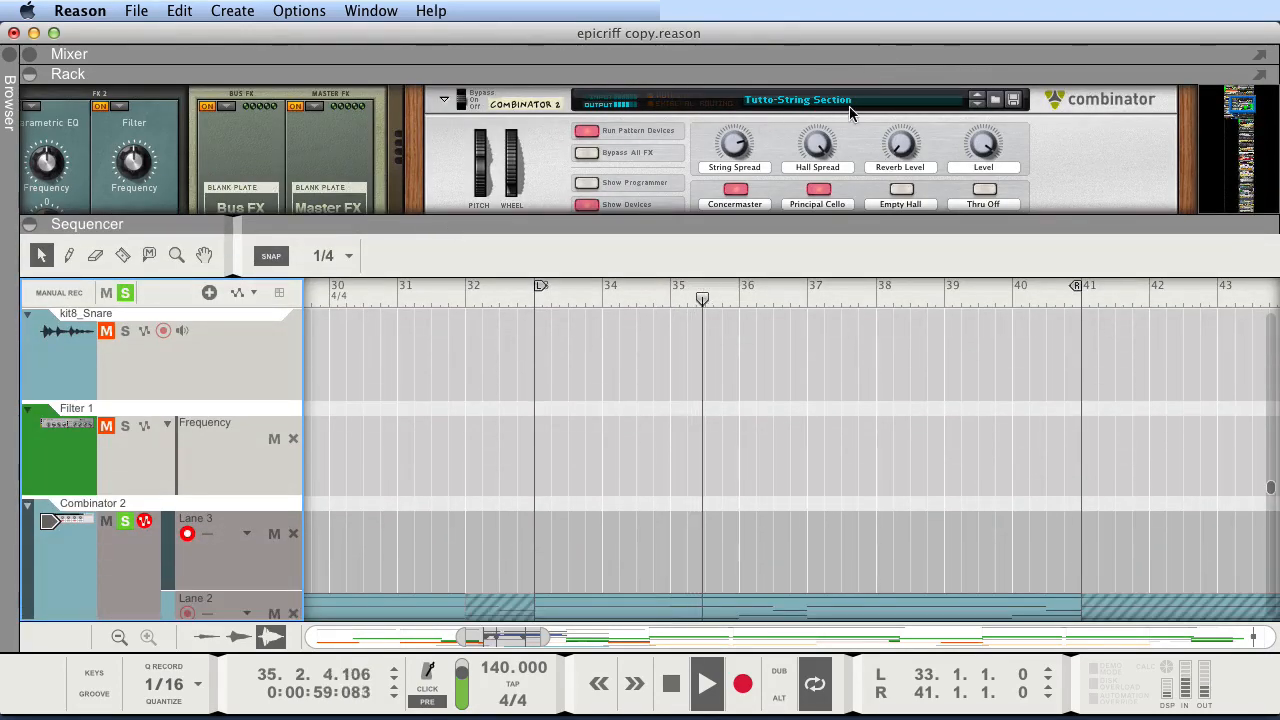
{"action": "key", "text": "F6"}
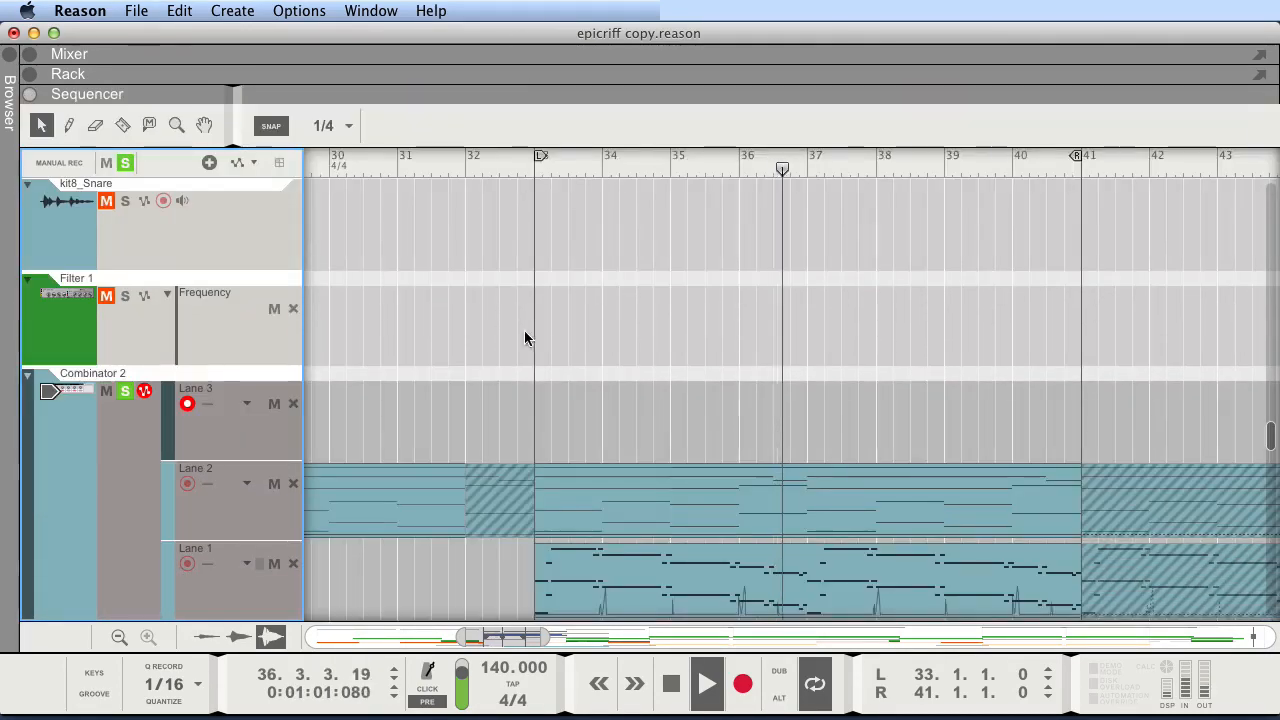
Stop playback and select Combinator 2's Lane 2 clip spanning bars 33 to 41
{"action": "scroll", "coordinate": [528, 360], "scroll_direction": "down", "scroll_amount": 3}
{"action": "scroll", "coordinate": [530, 360], "scroll_direction": "down", "scroll_amount": 1}
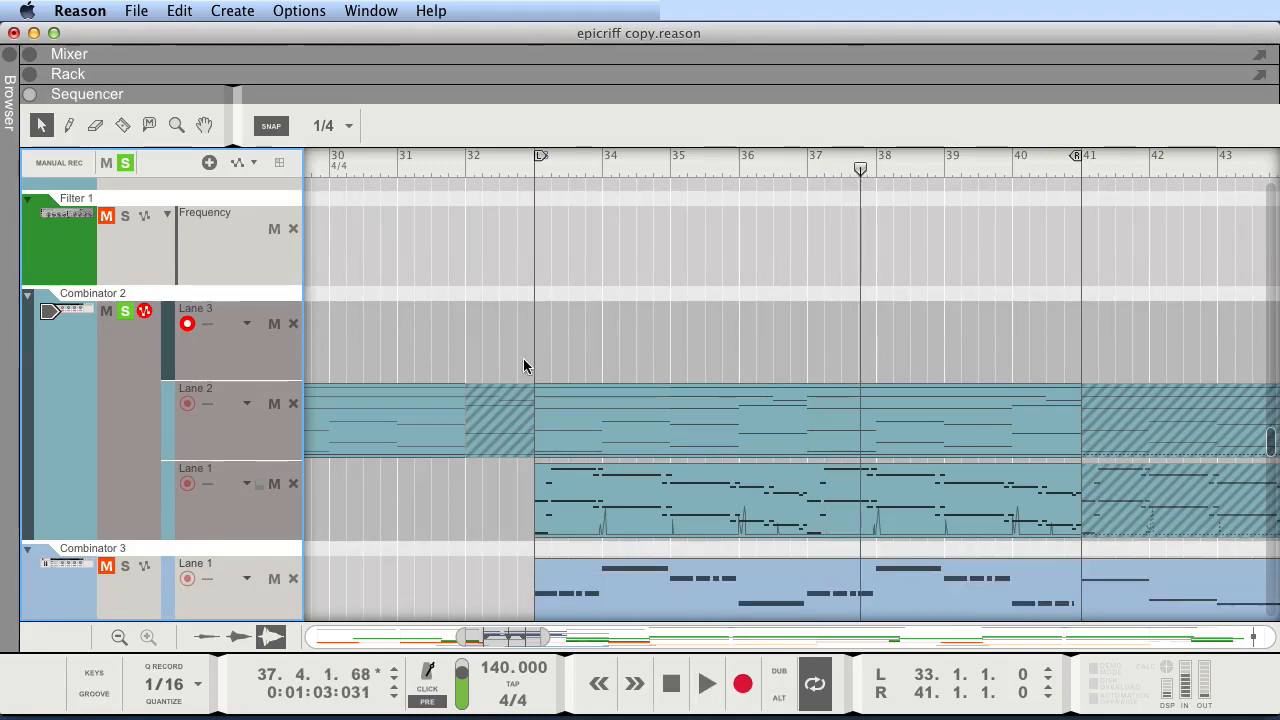
{"action": "left_click_drag", "start_coordinate": [565, 305], "coordinate": [970, 431]}
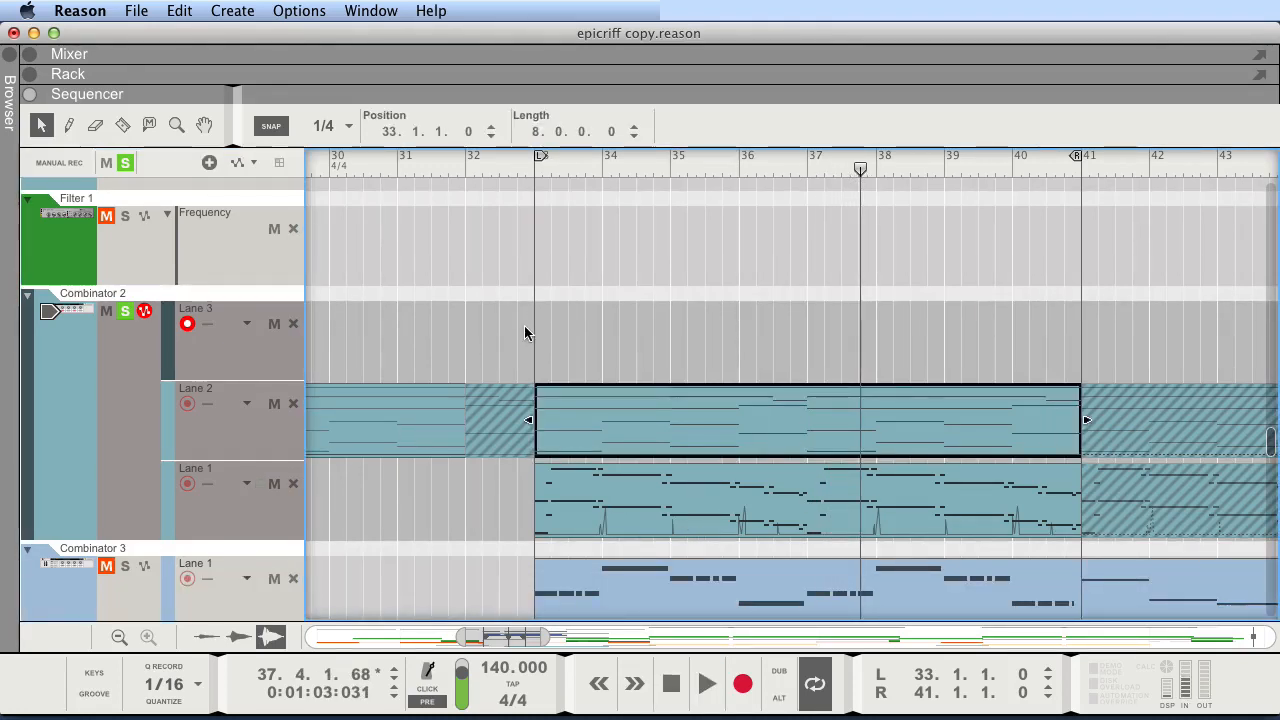
{"action": "scroll", "coordinate": [520, 325], "scroll_direction": "down", "scroll_amount": 1}
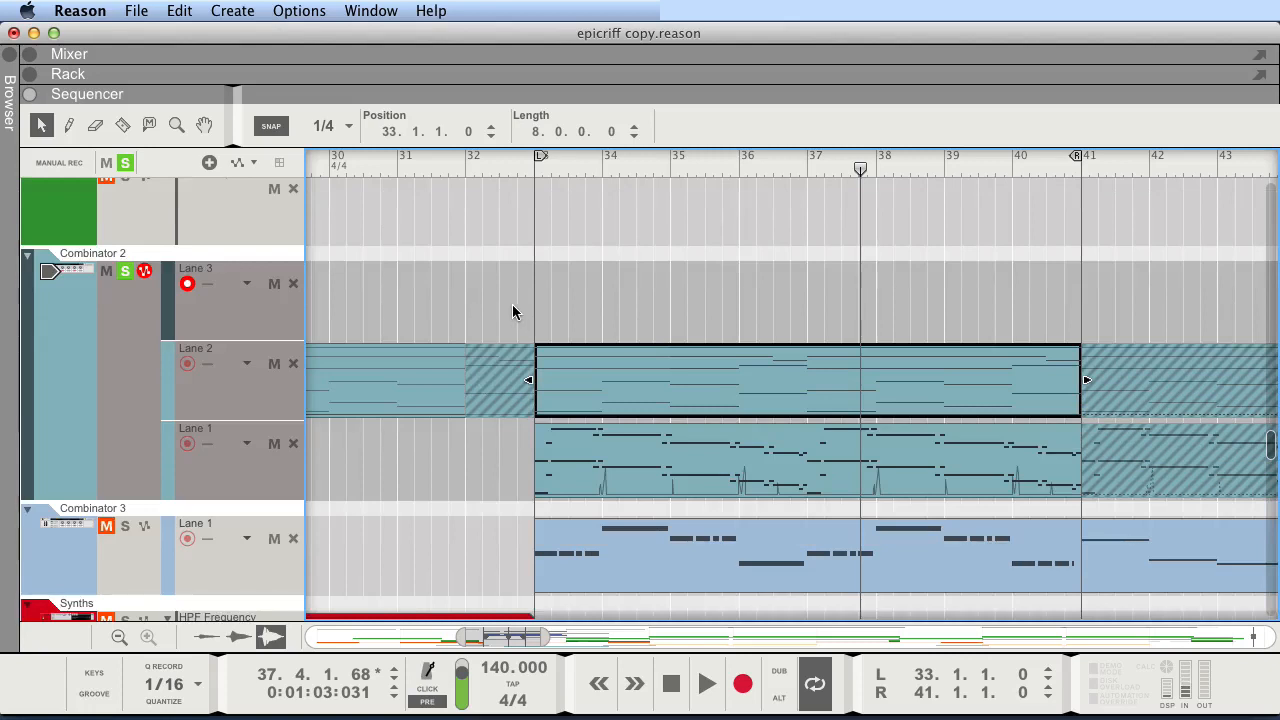
Turn off Combinator 2's solo, solo the Combinator 3 track instead, and play it from bar 33
{"action": "left_click", "coordinate": [123, 279]}
{"action": "key", "text": "shift+Return"}
{"action": "key", "text": "space"}
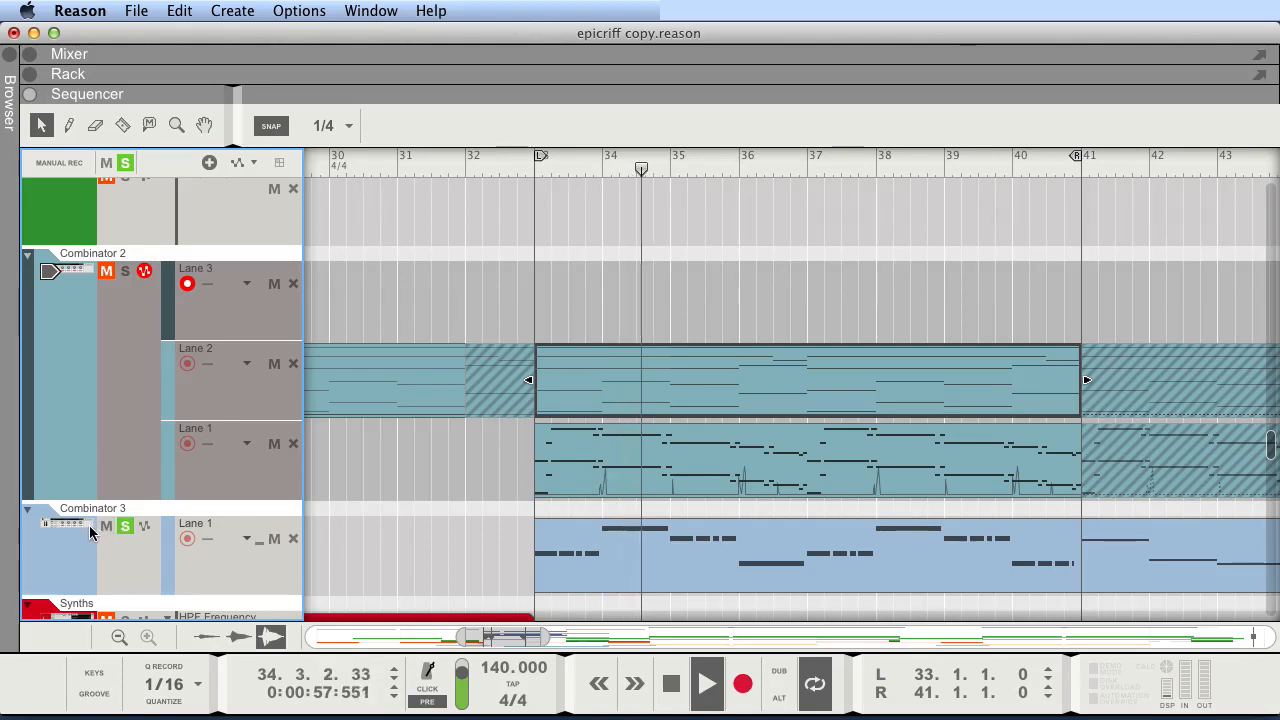
Select the Combinator 3 track and show its tronbass patch and effect devices in the rack during playback
{"action": "left_click", "coordinate": [89, 525]}
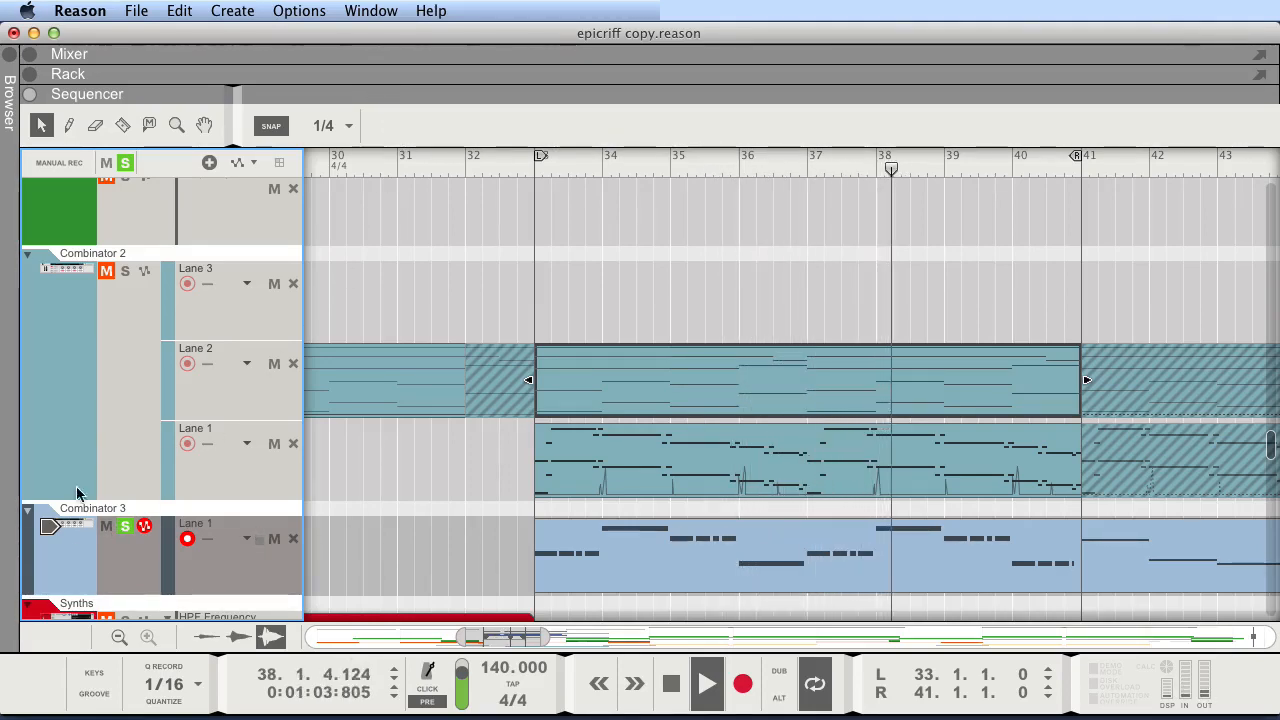
{"action": "key", "text": "F6"}
{"action": "key", "text": "F7"}
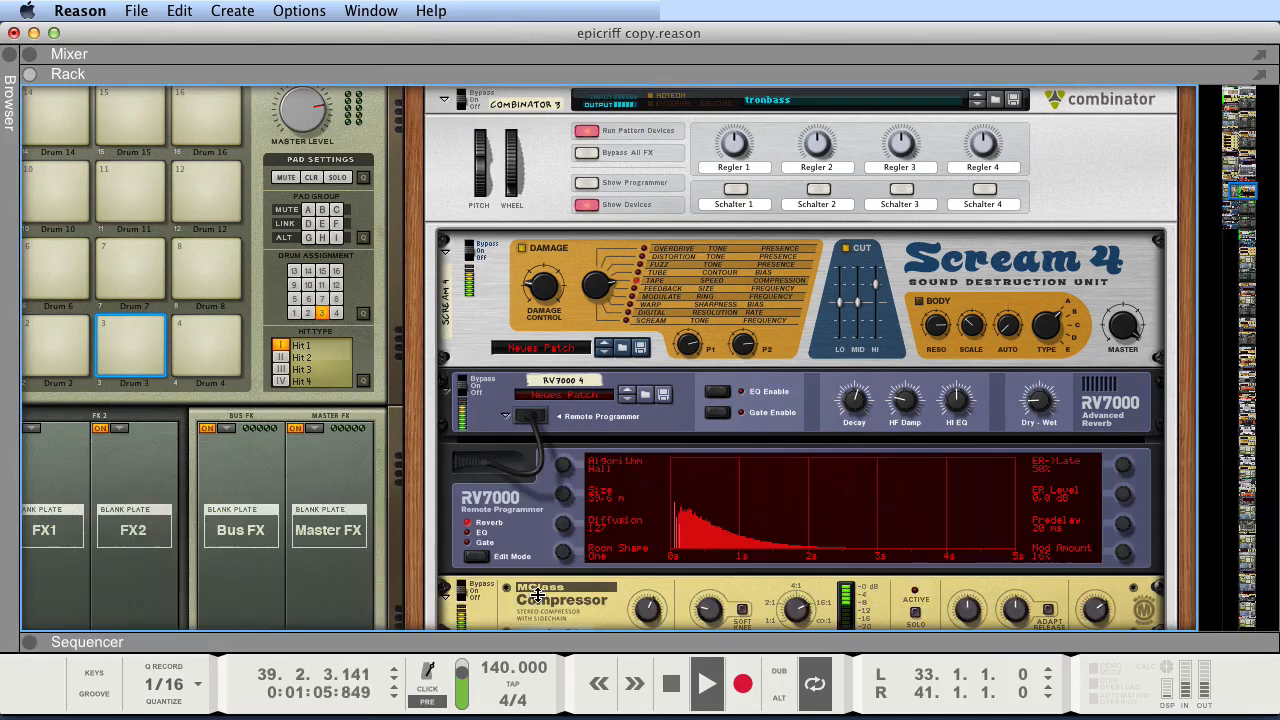
{"action": "key", "text": "F7"}
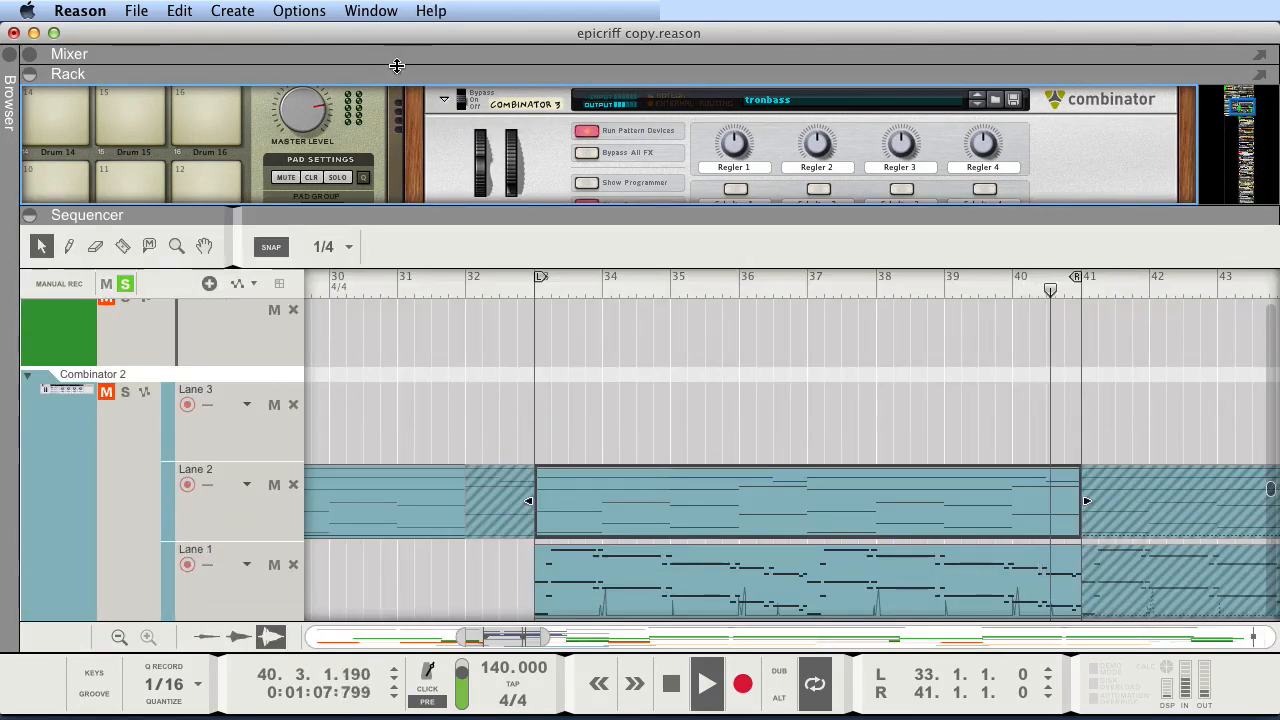
Examine the enlarged mixer's fader and EQ sections for the Combinator 3 and Combinator 2 channels, and return to the enlarged sequencer
{"action": "key", "text": "F5"}
{"action": "scroll", "coordinate": [404, 501], "scroll_direction": "down", "scroll_amount": 2}
{"action": "left_click", "coordinate": [79, 464]}
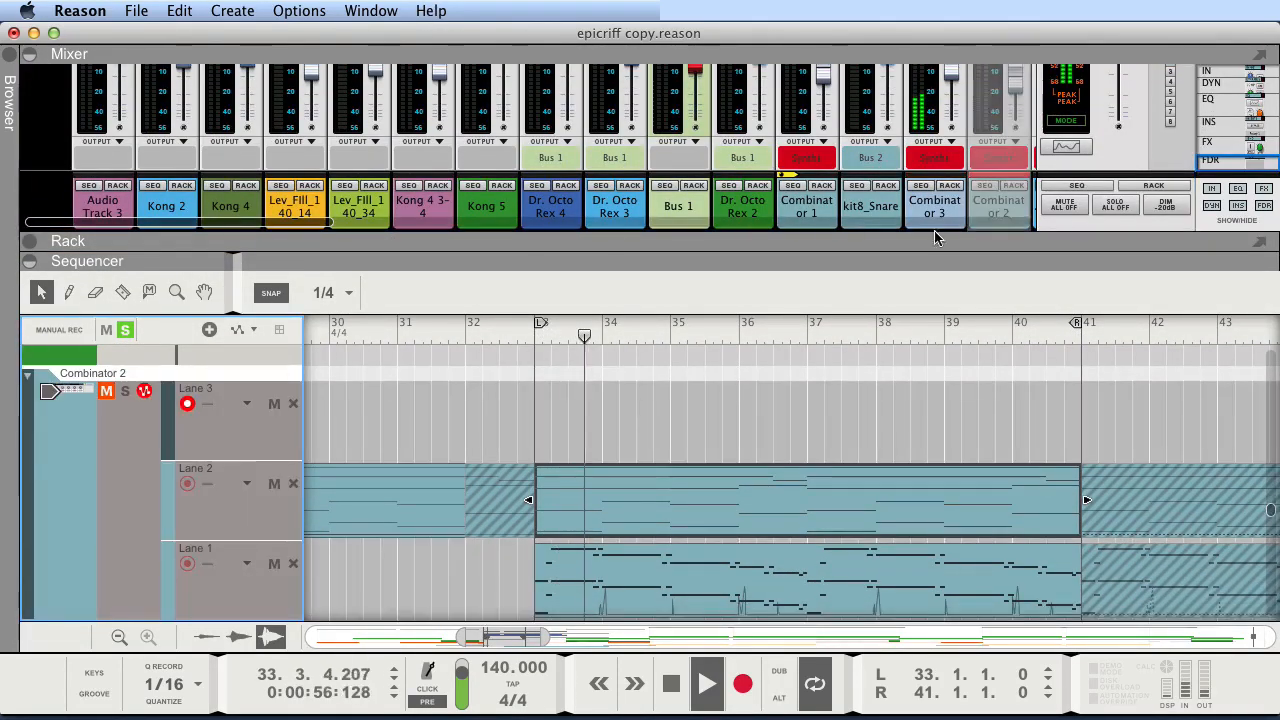
{"action": "left_click_drag", "start_coordinate": [971, 236], "coordinate": [985, 434]}
{"action": "scroll", "coordinate": [1022, 232], "scroll_direction": "up", "scroll_amount": 5}
{"action": "scroll", "coordinate": [1022, 232], "scroll_direction": "down", "scroll_amount": 5}
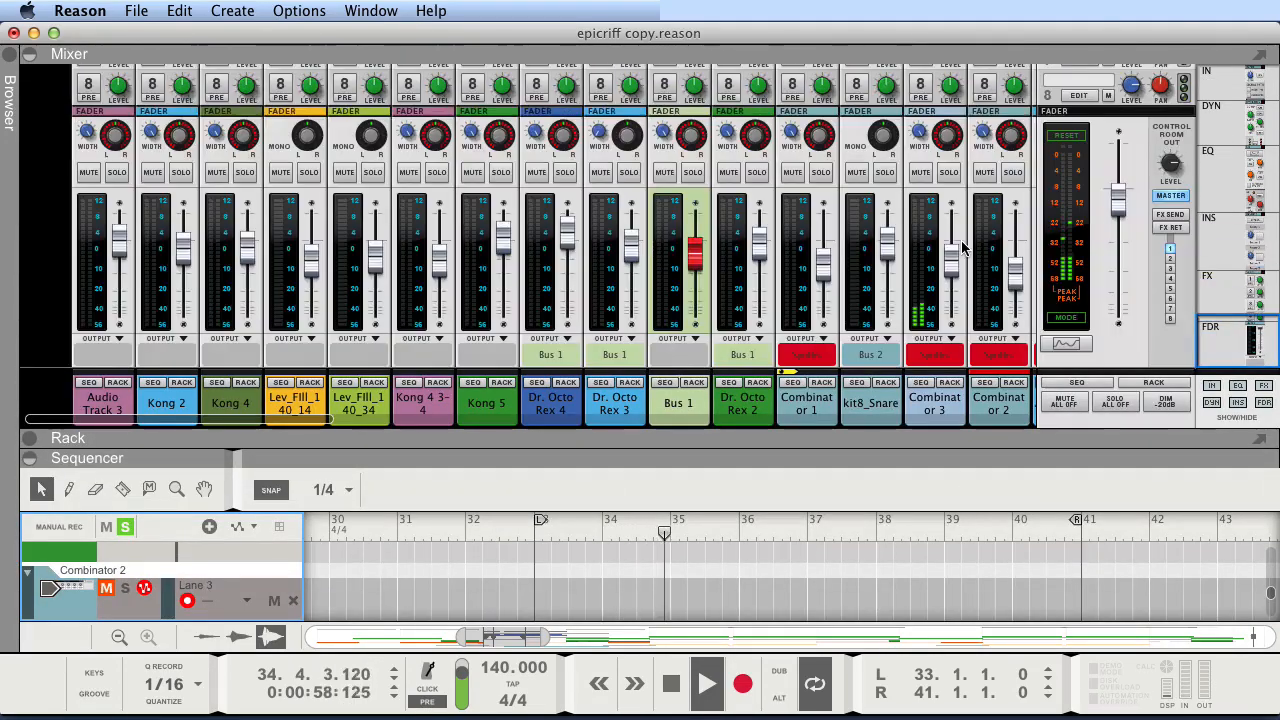
{"action": "scroll", "coordinate": [958, 248], "scroll_direction": "up", "scroll_amount": 5}
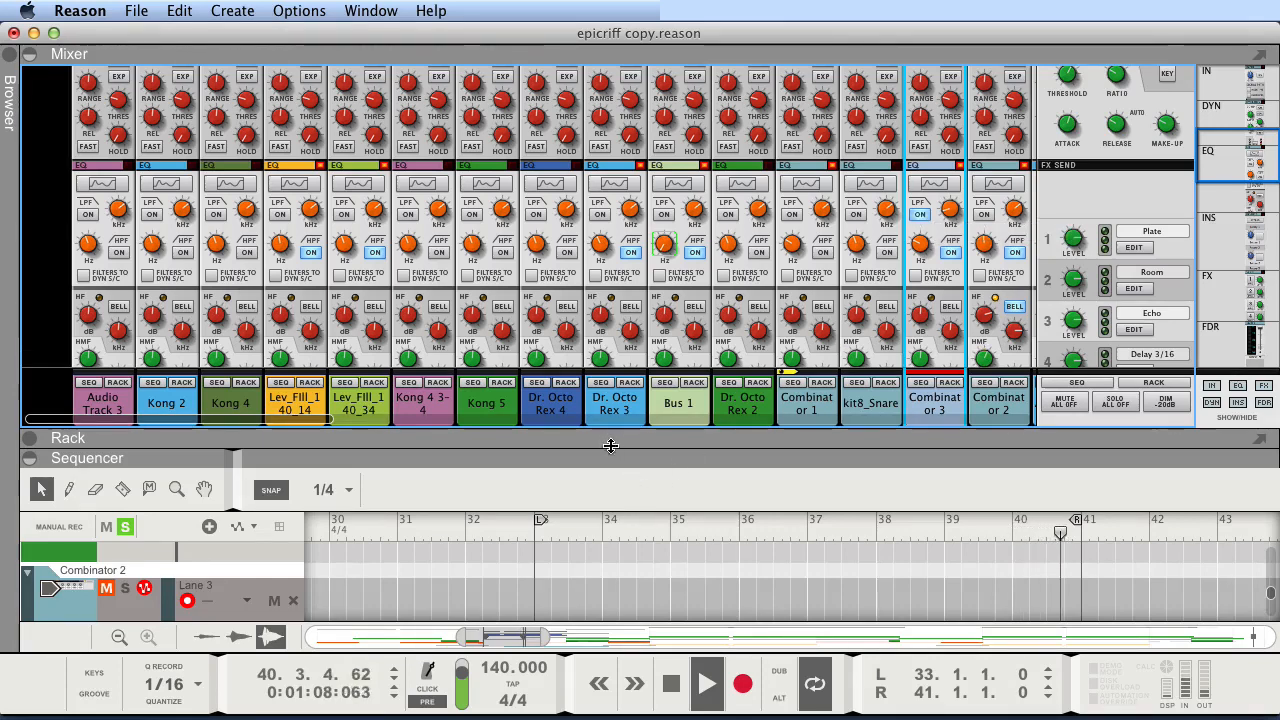
{"action": "left_click_drag", "start_coordinate": [609, 447], "coordinate": [490, 86]}
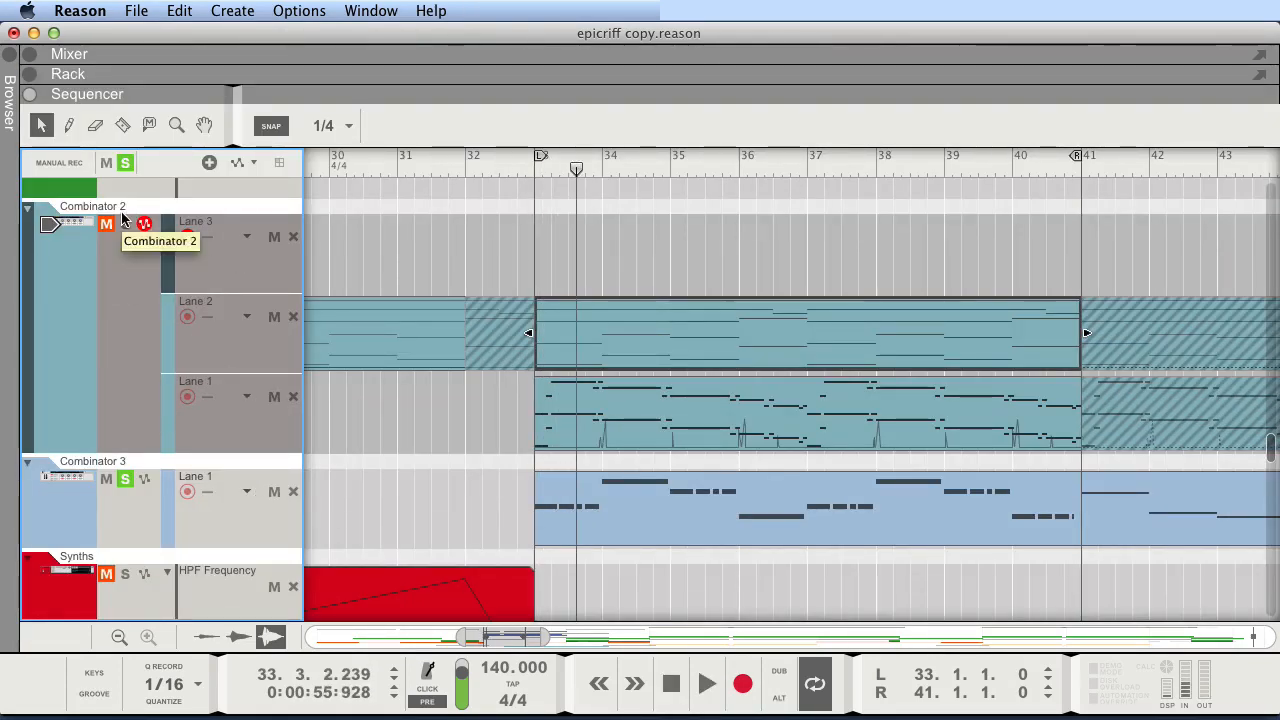
Turn off Combinator 3's solo, solo the Antidote 1 track instead, play it from bar 33, and stop playback
{"action": "left_click", "coordinate": [128, 486]}
{"action": "scroll", "coordinate": [443, 506], "scroll_direction": "down", "scroll_amount": 10}
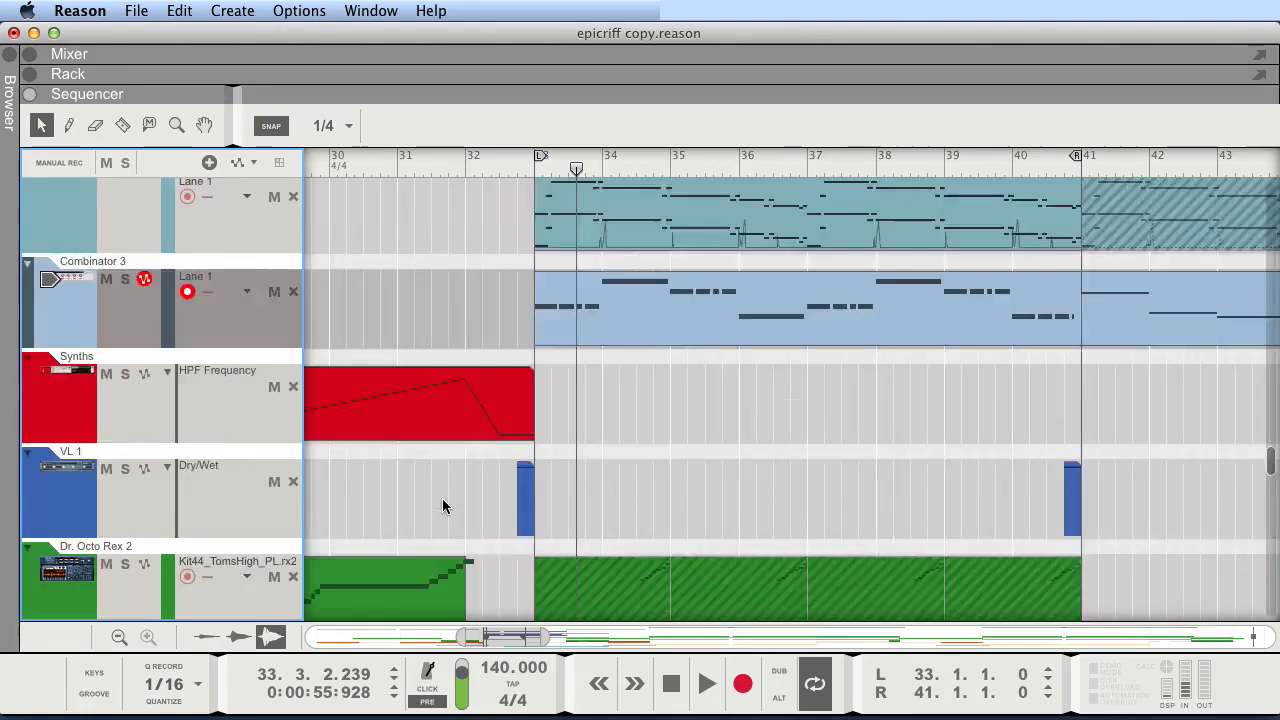
{"action": "scroll", "coordinate": [435, 480], "scroll_direction": "up", "scroll_amount": 5}
{"action": "scroll", "coordinate": [418, 476], "scroll_direction": "down", "scroll_amount": 6}
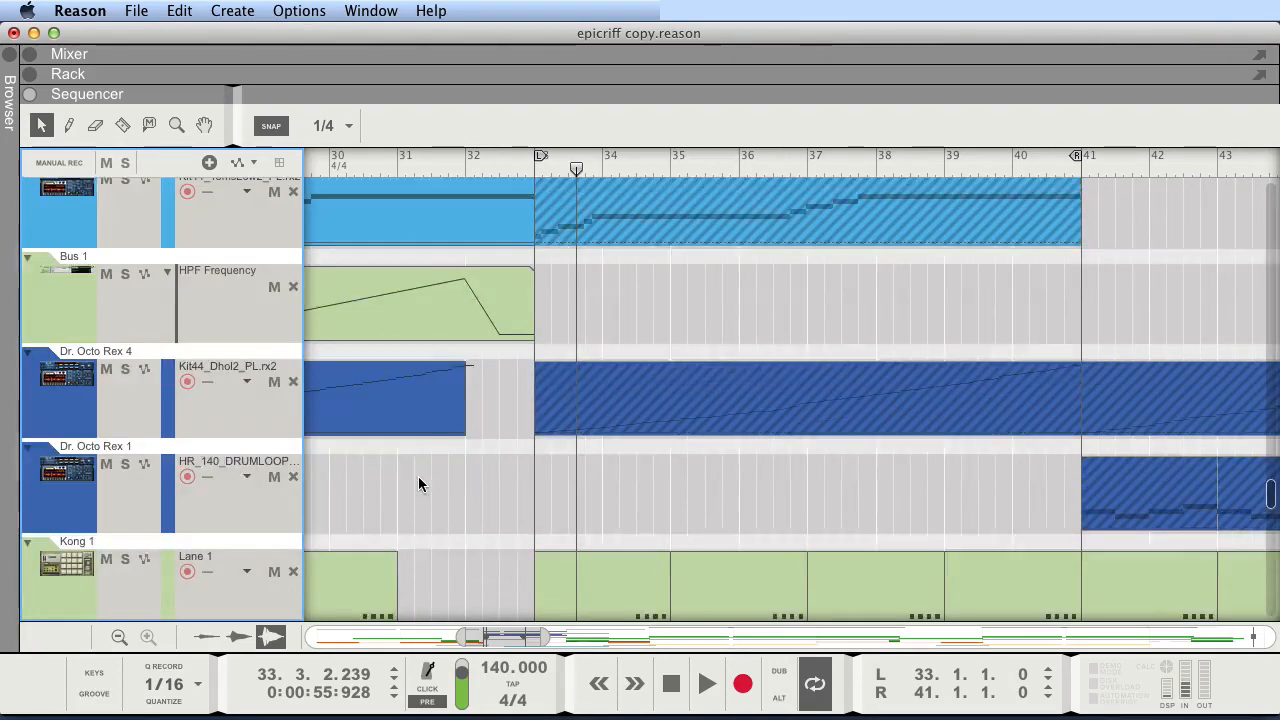
{"action": "scroll", "coordinate": [418, 484], "scroll_direction": "down", "scroll_amount": 15}
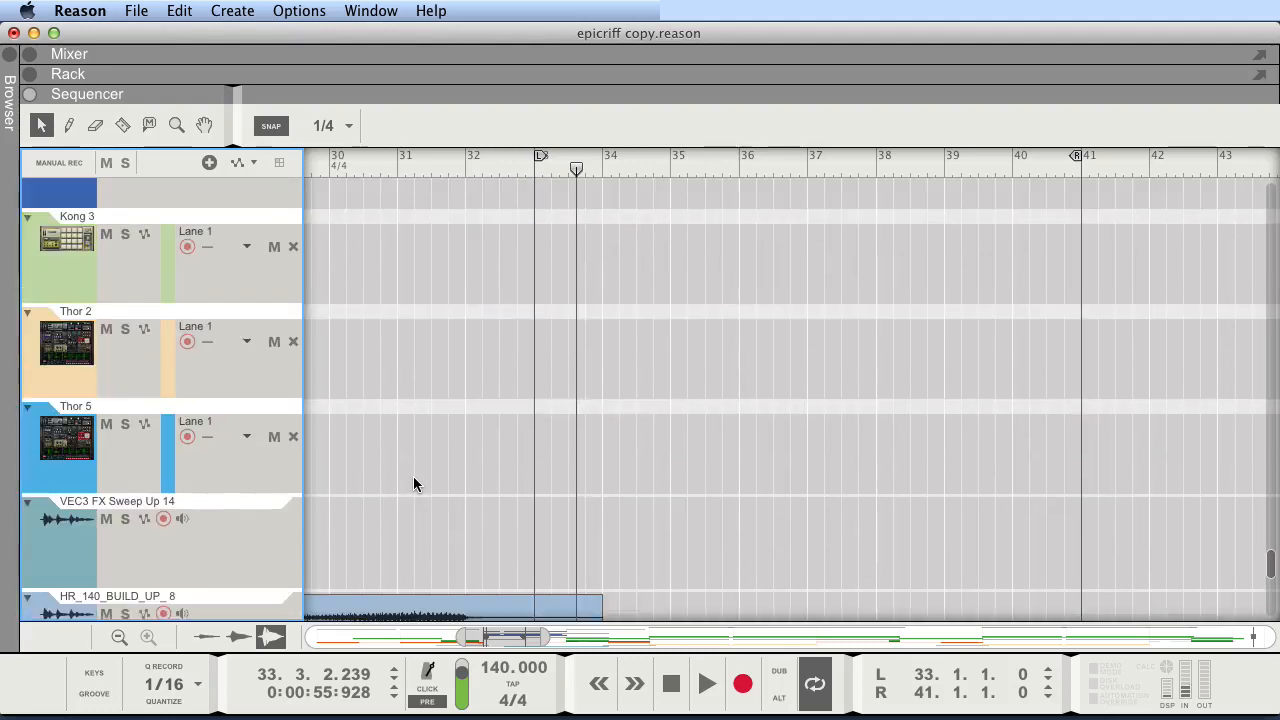
{"action": "scroll", "coordinate": [415, 484], "scroll_direction": "down", "scroll_amount": 5}
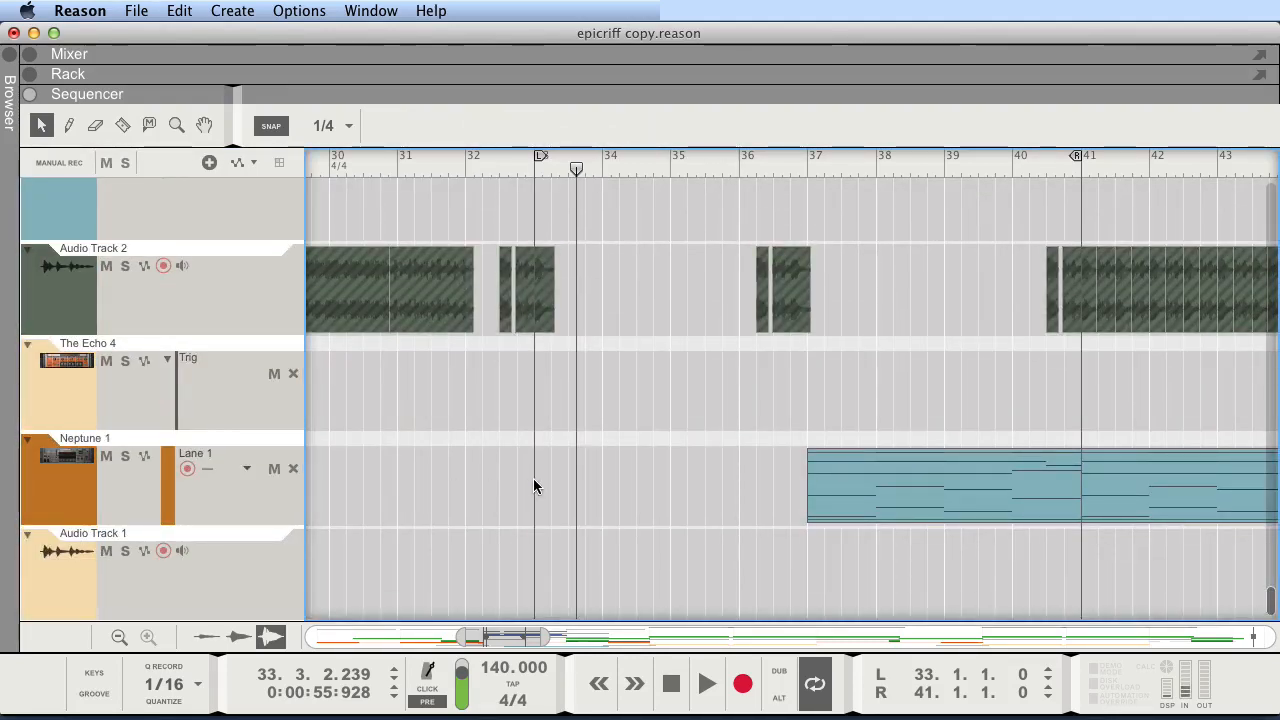
{"action": "scroll", "coordinate": [530, 470], "scroll_direction": "up", "scroll_amount": 20}
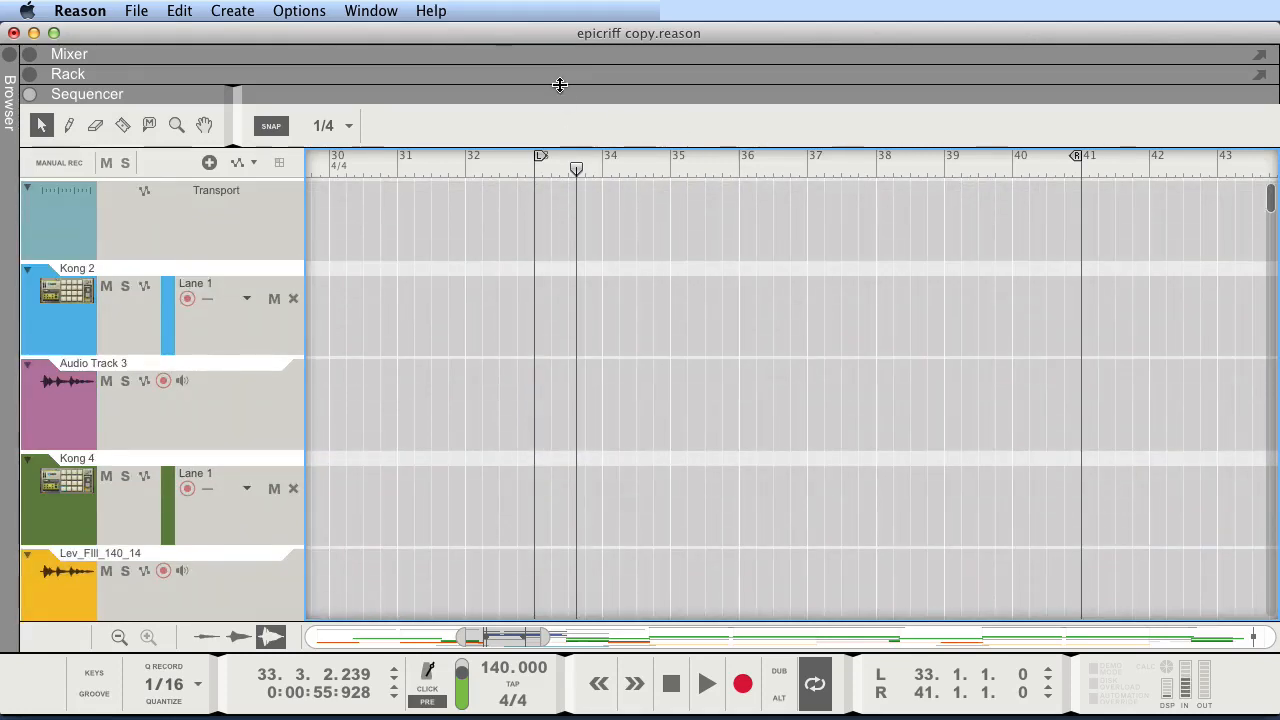
{"action": "scroll", "coordinate": [414, 298], "scroll_direction": "down", "scroll_amount": 10}
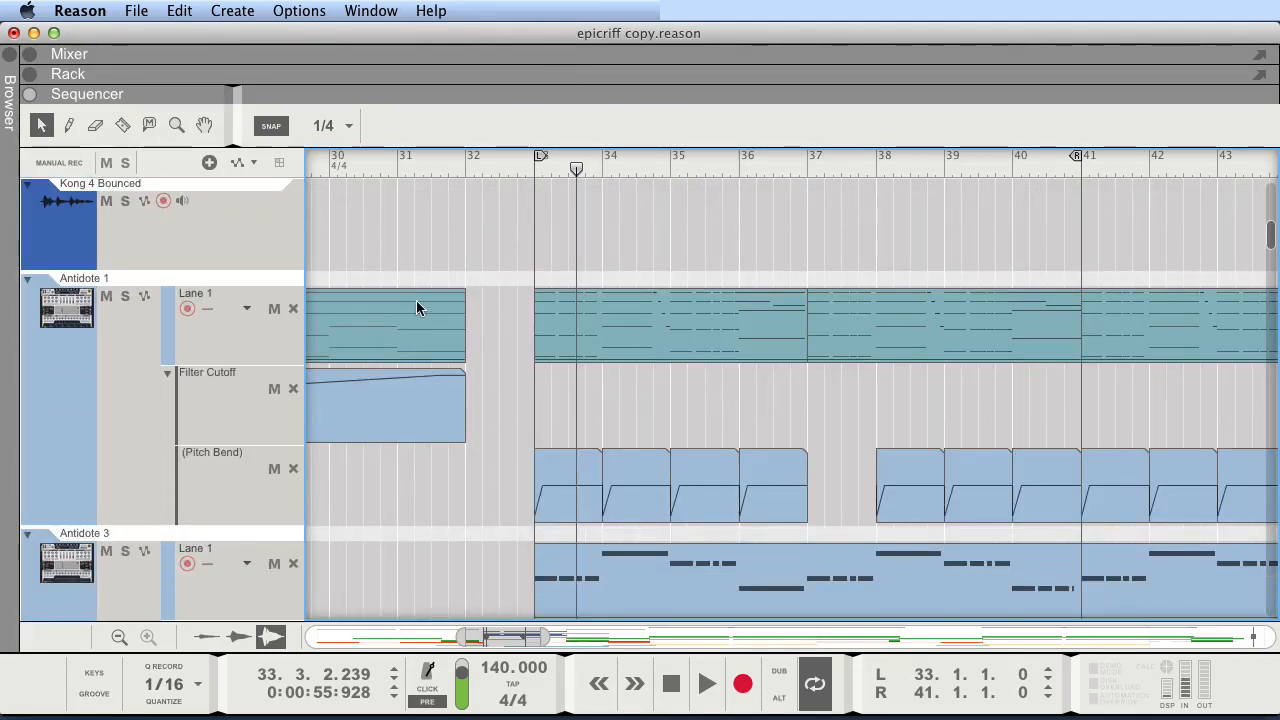
{"action": "left_click", "coordinate": [124, 297]}
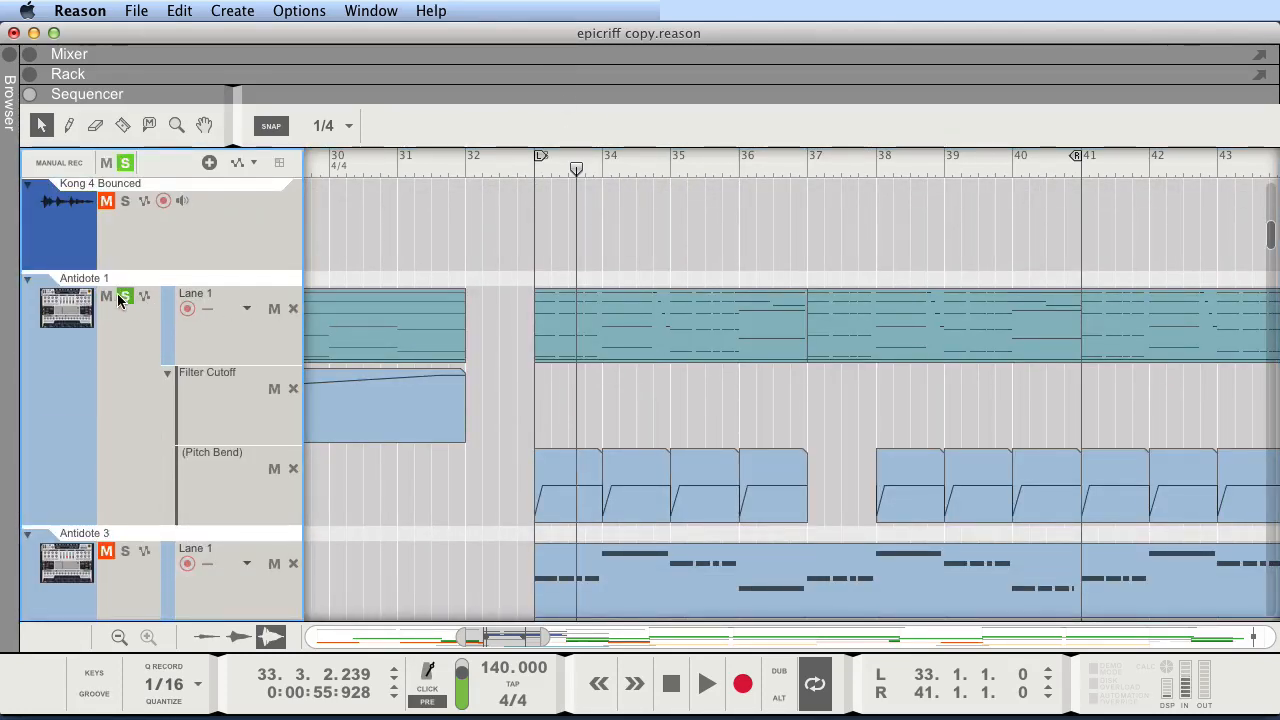
{"action": "key", "text": "KP_0"}
{"action": "key", "text": "space"}
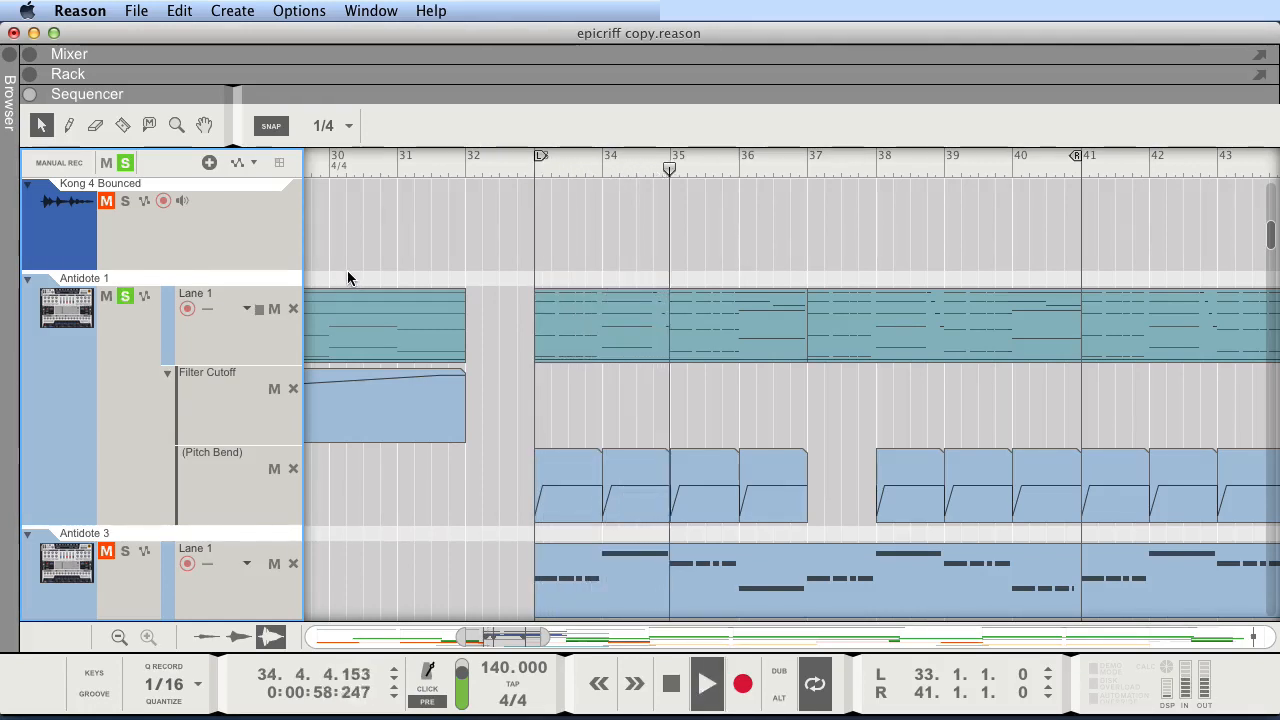
{"action": "key", "text": "space"}
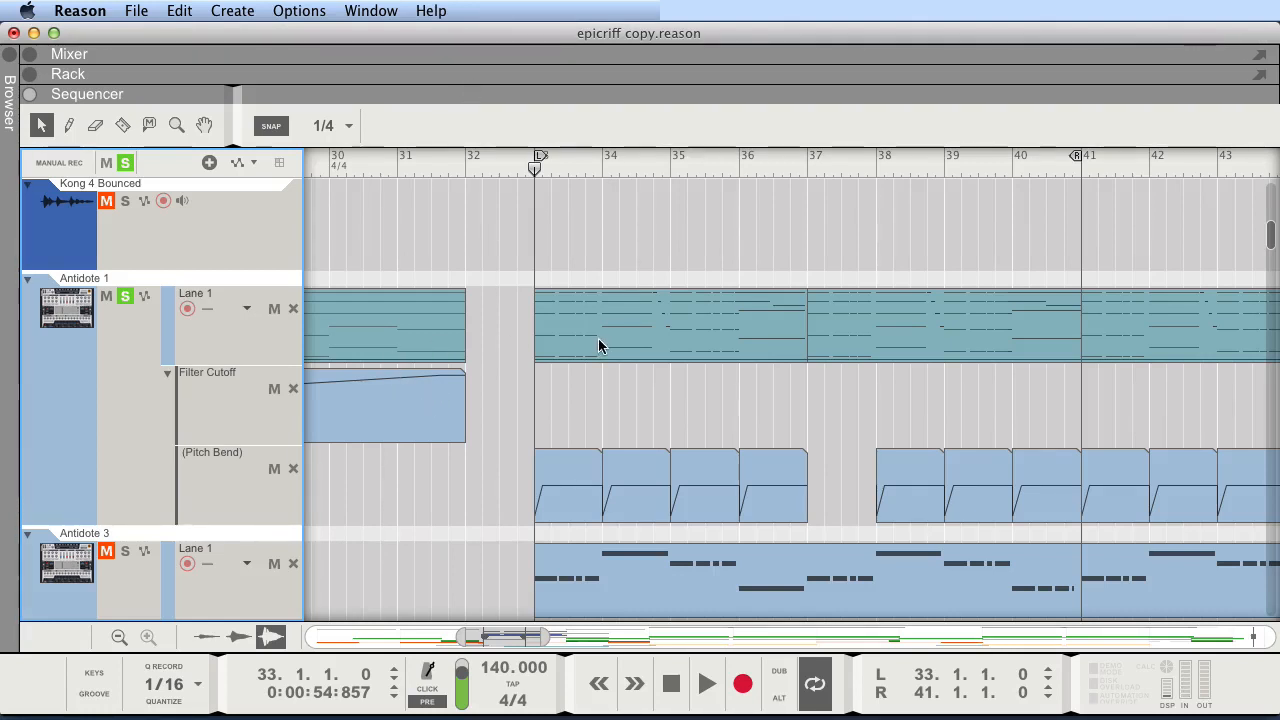
View the notes of Antidote 1's clip spanning bars 33 to 37 and return to the arrangement
{"action": "scroll", "coordinate": [567, 321], "scroll_direction": "down", "scroll_amount": 10}
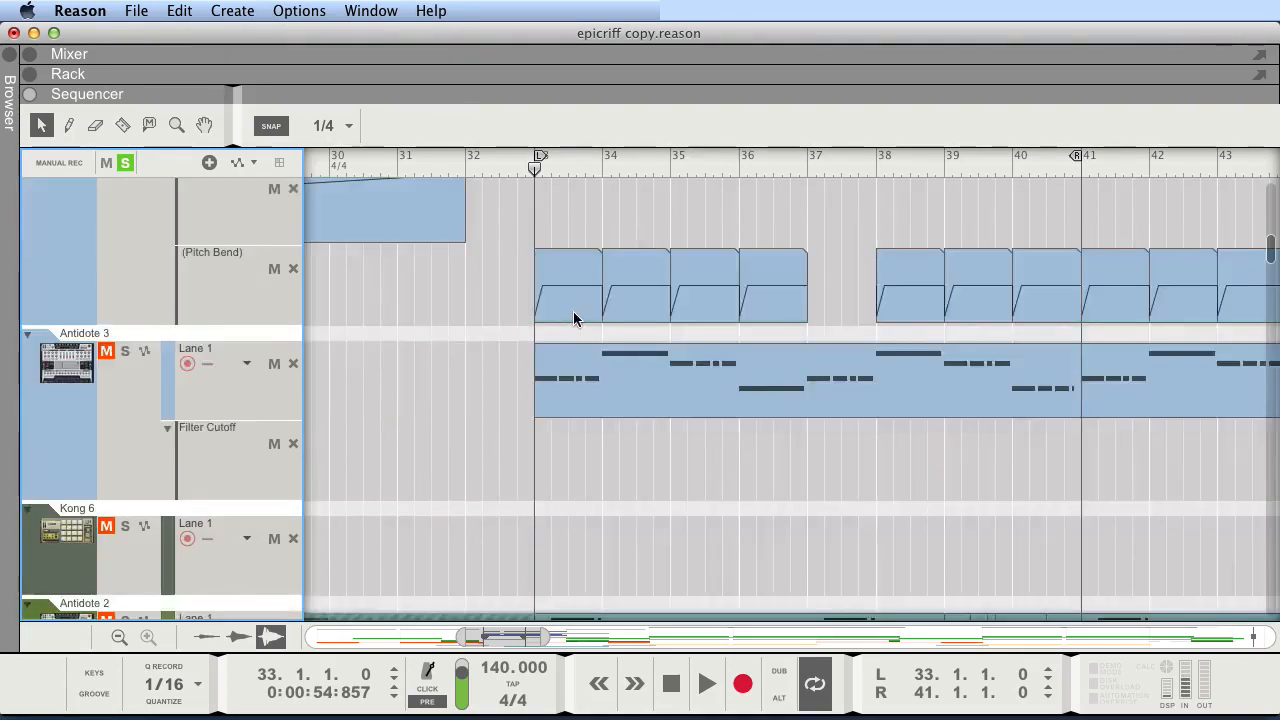
{"action": "scroll", "coordinate": [561, 308], "scroll_direction": "up", "scroll_amount": 2}
{"action": "scroll", "coordinate": [563, 297], "scroll_direction": "up", "scroll_amount": 10}
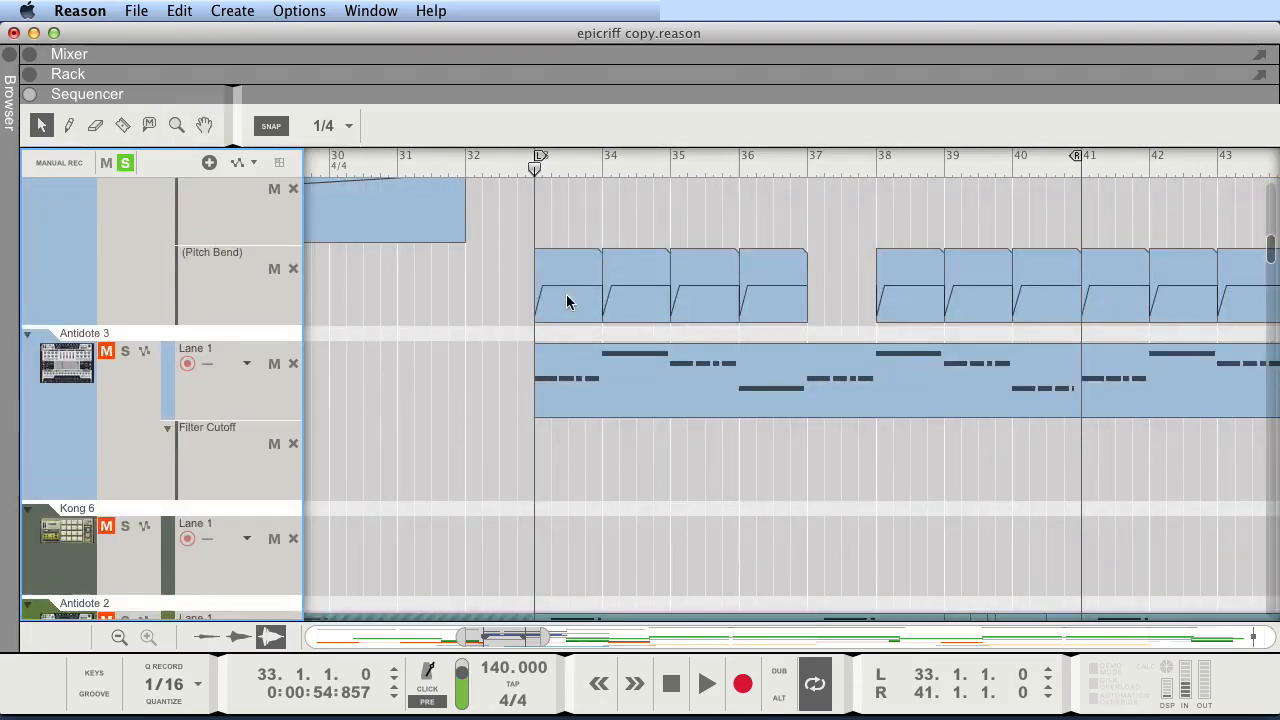
{"action": "left_click", "coordinate": [585, 313]}
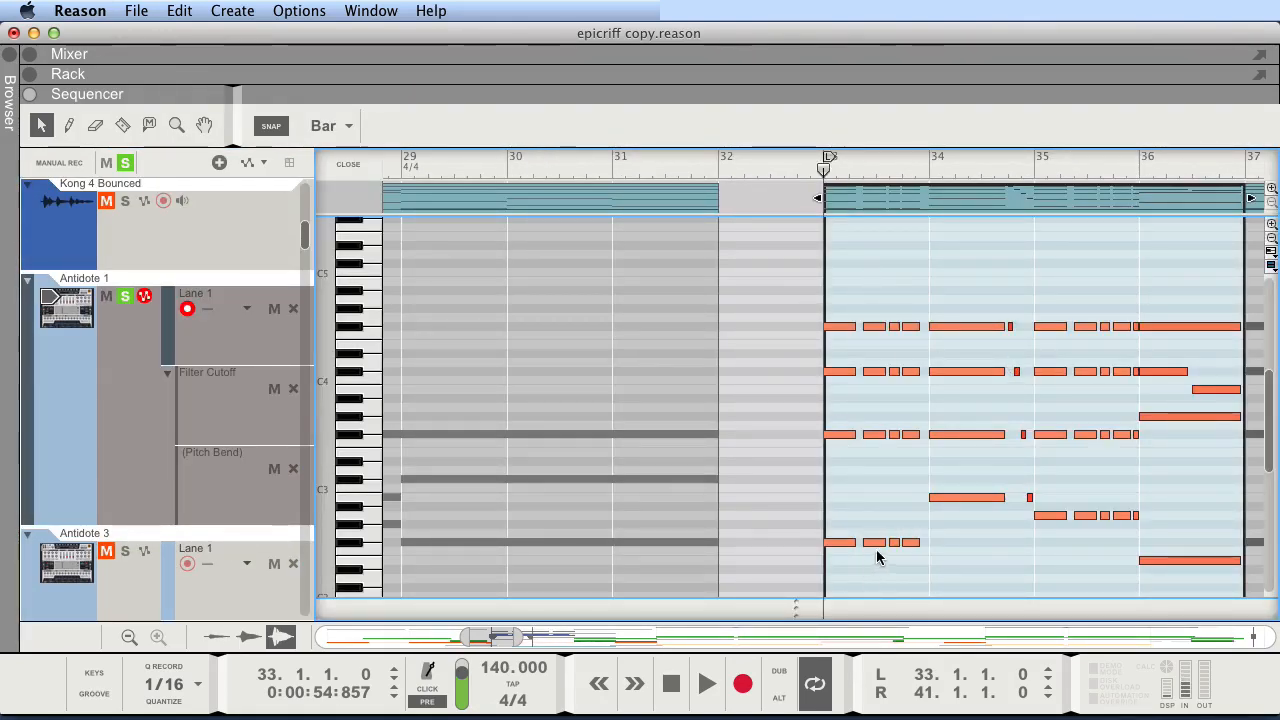
{"action": "left_click", "coordinate": [349, 165]}
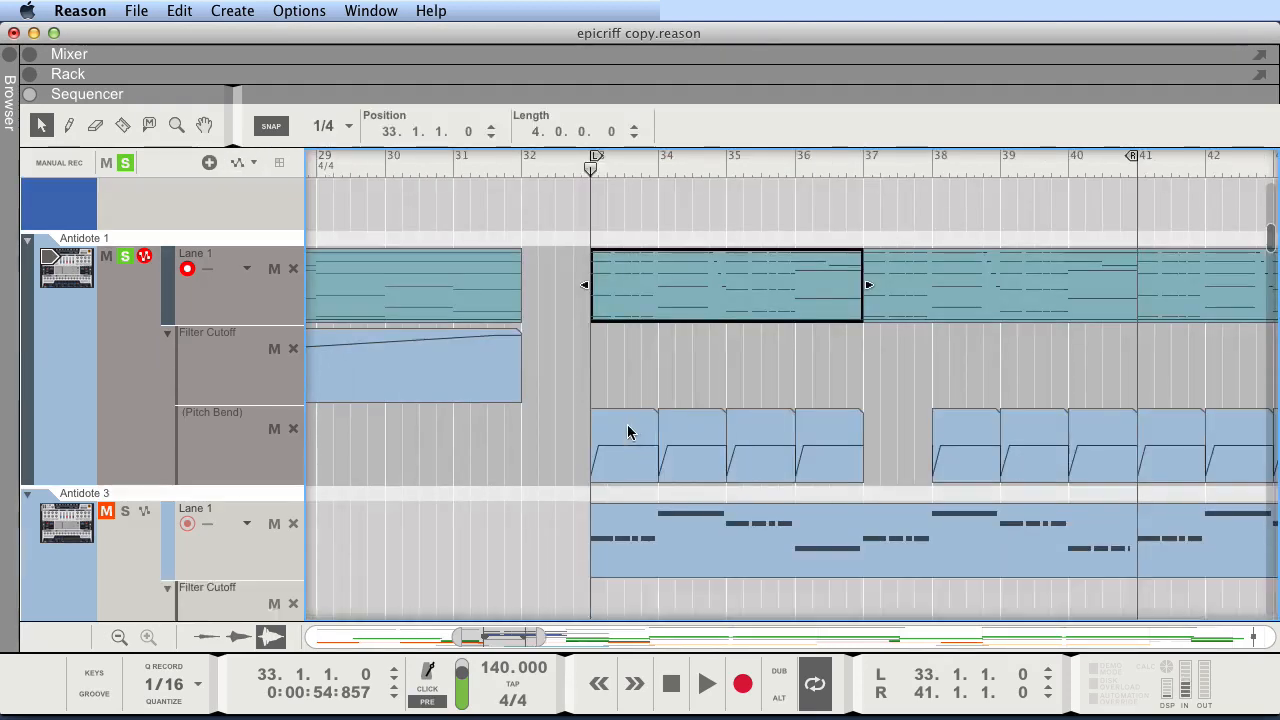
Try to solo the Redrum 1 track alongside Antidote 1 and play briefly from bar 33
{"action": "scroll", "coordinate": [608, 410], "scroll_direction": "down", "scroll_amount": 10}
{"action": "scroll", "coordinate": [541, 392], "scroll_direction": "down", "scroll_amount": 10}
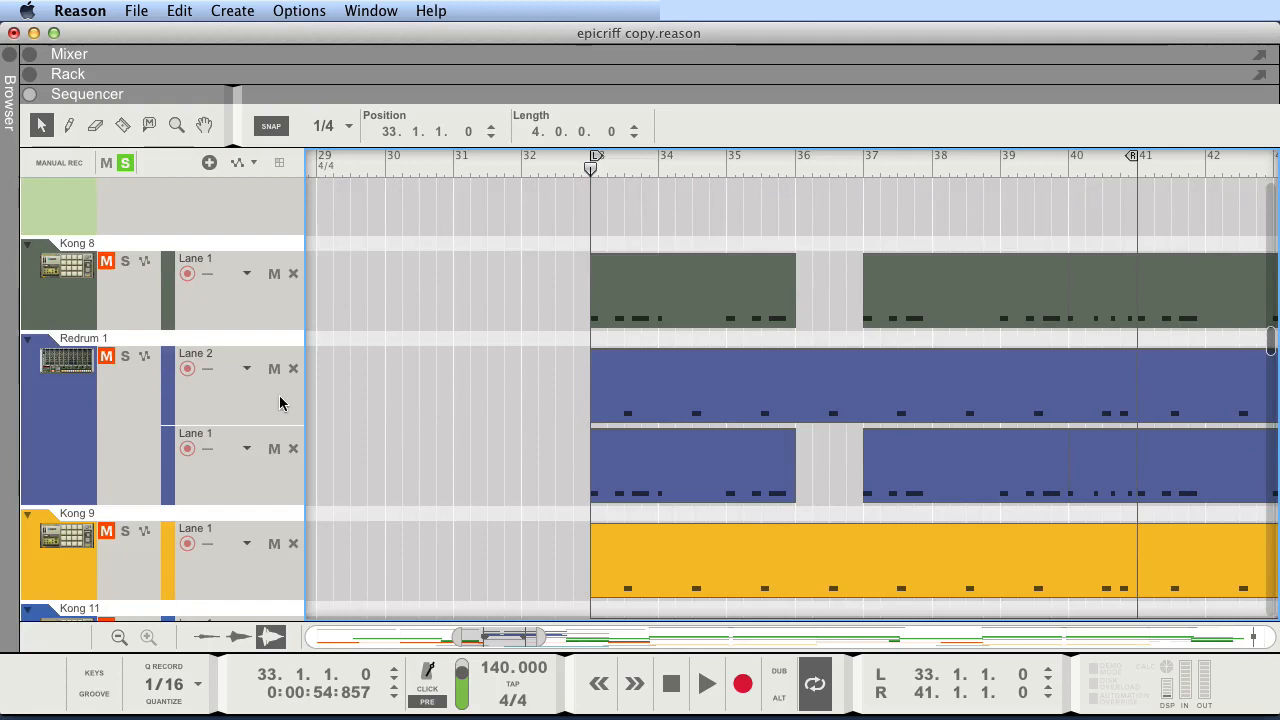
{"action": "left_click", "coordinate": [124, 358]}
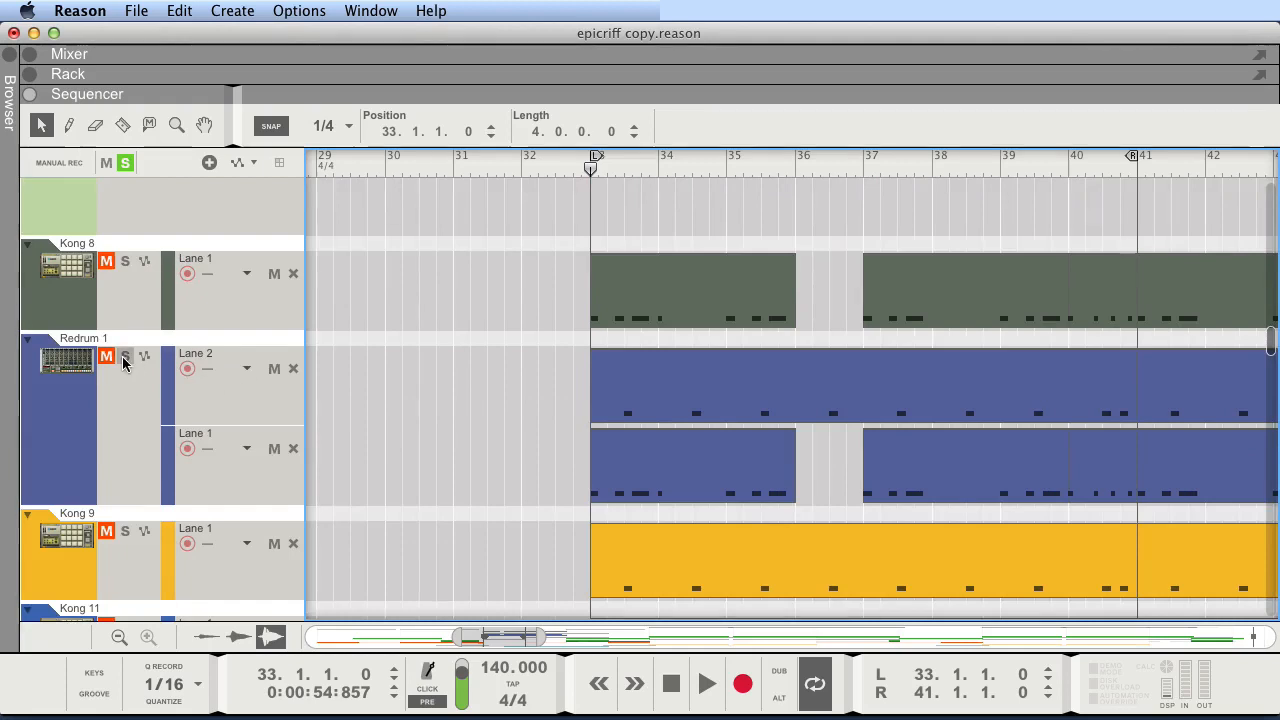
{"action": "key", "text": "space"}
{"action": "key", "text": "space"}
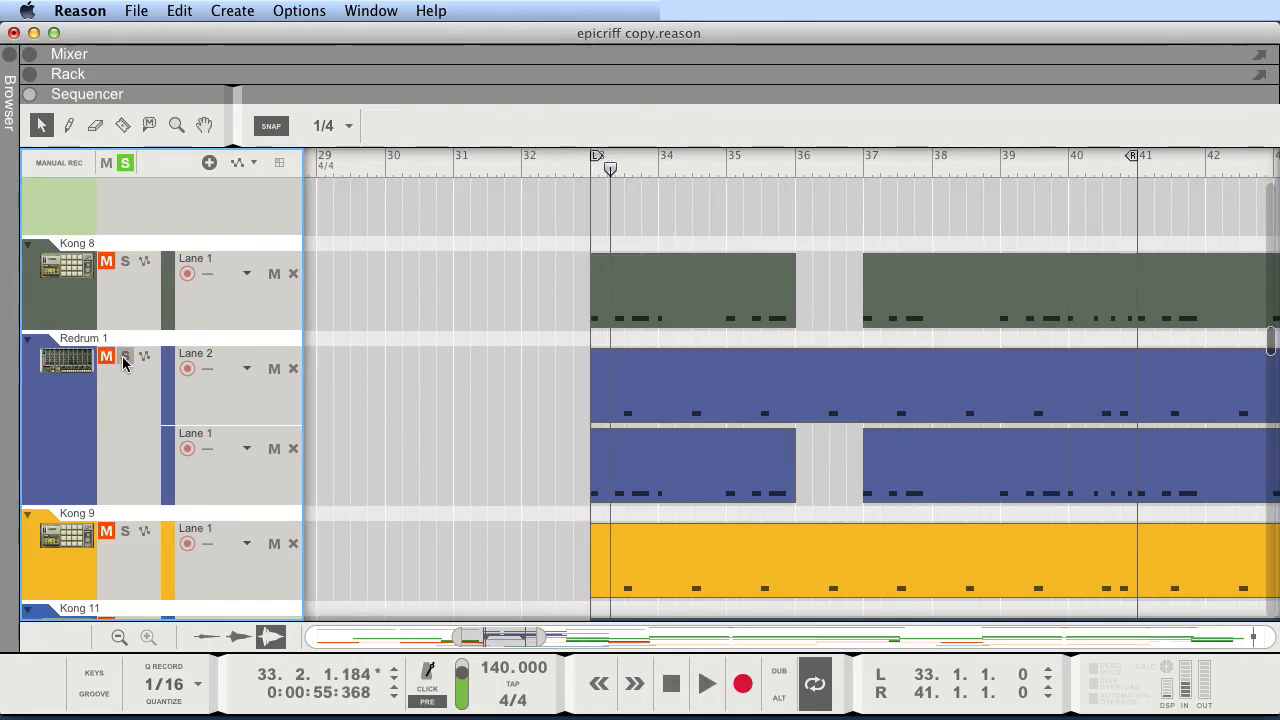
Solo the Kong 8 track in addition to Antidote 1 and play both from bar 33
{"action": "scroll", "coordinate": [396, 363], "scroll_direction": "down", "scroll_amount": 2}
{"action": "scroll", "coordinate": [366, 371], "scroll_direction": "down", "scroll_amount": 3}
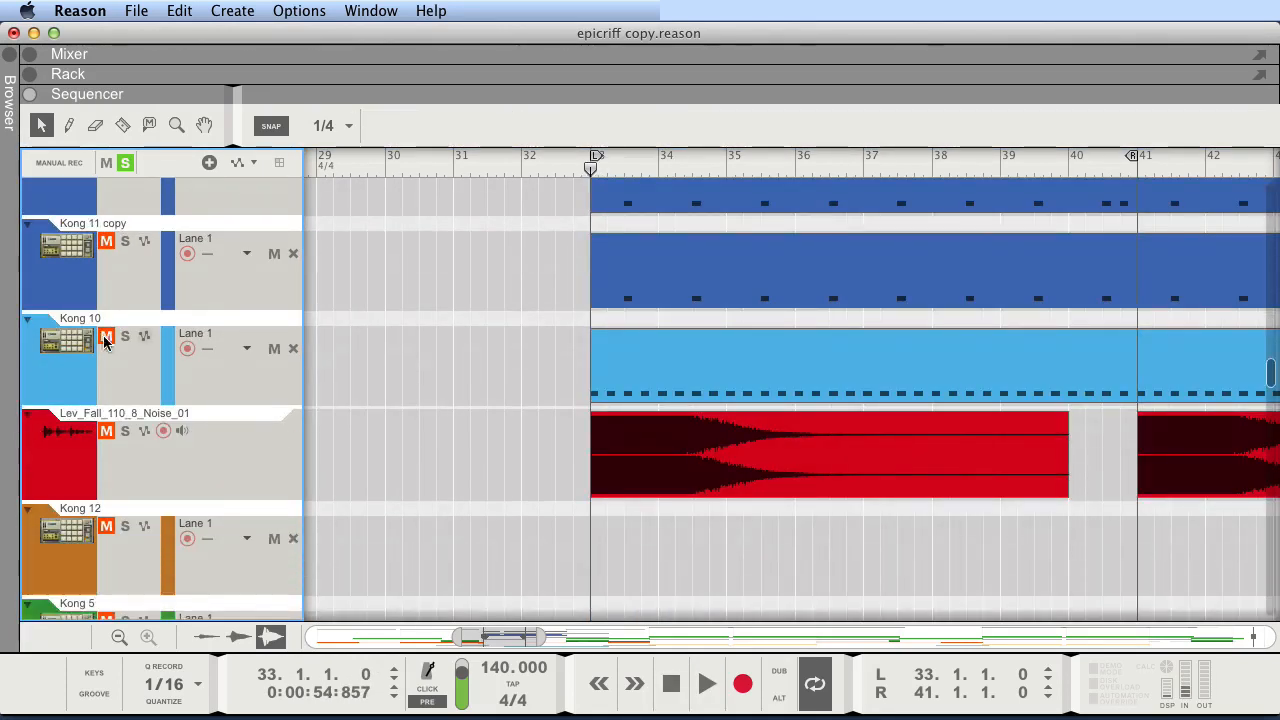
{"action": "scroll", "coordinate": [540, 428], "scroll_direction": "down", "scroll_amount": 8}
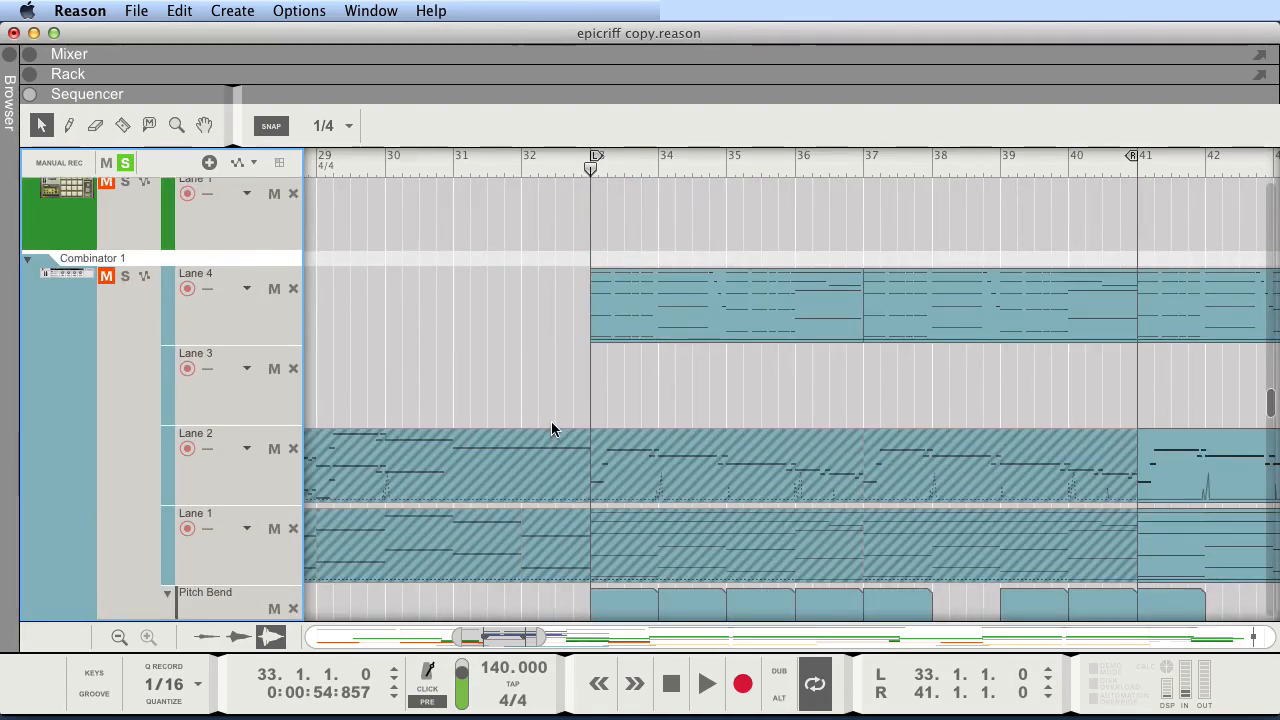
{"action": "scroll", "coordinate": [549, 417], "scroll_direction": "down", "scroll_amount": 10}
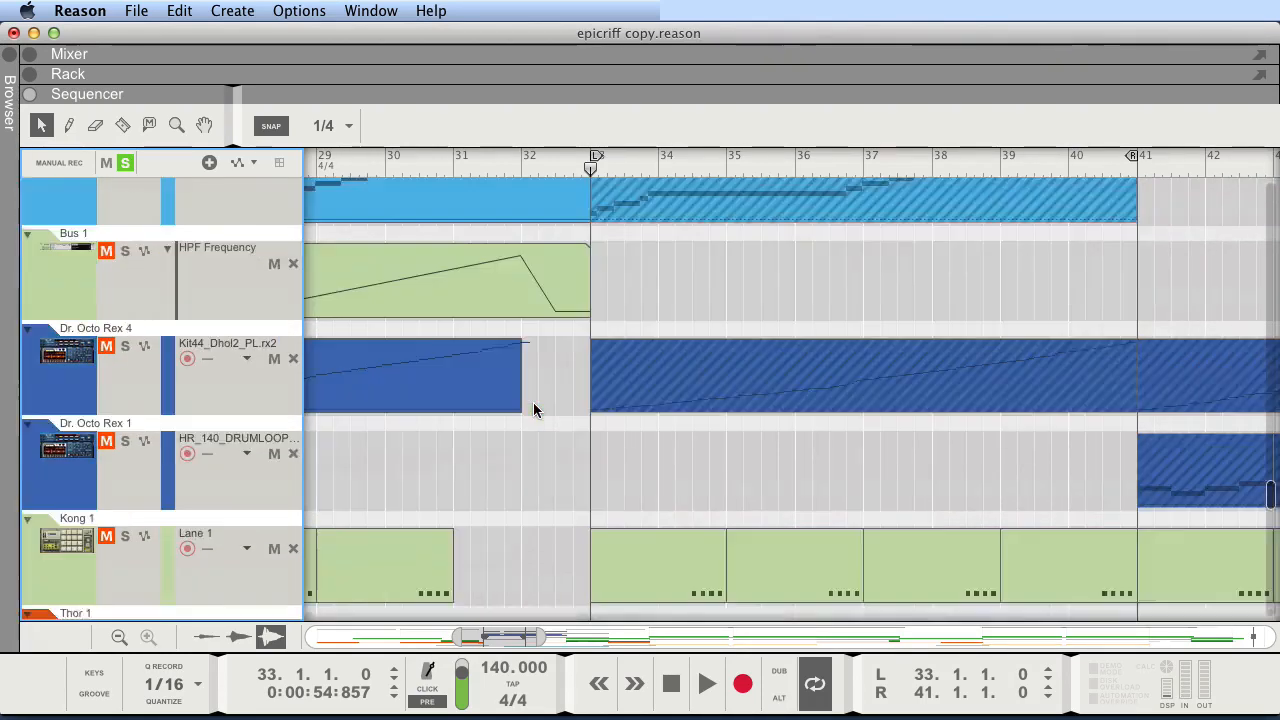
{"action": "scroll", "coordinate": [528, 400], "scroll_direction": "down", "scroll_amount": 10}
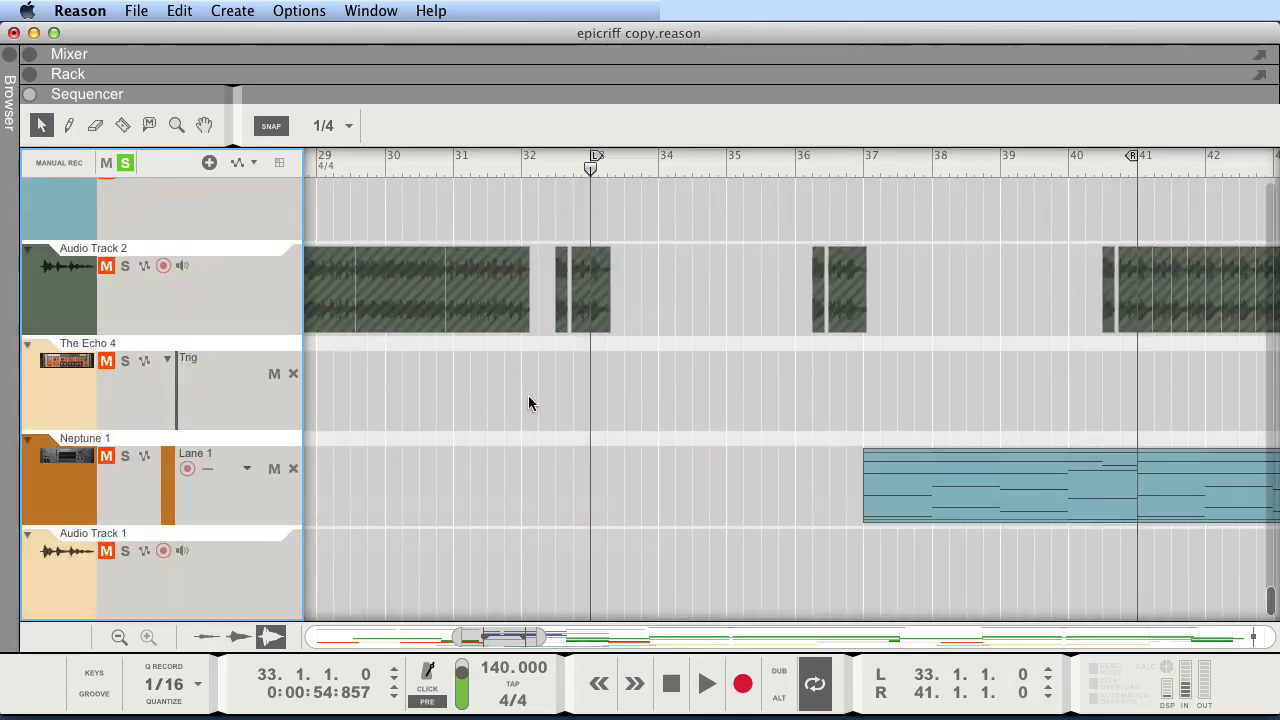
{"action": "scroll", "coordinate": [527, 390], "scroll_direction": "up", "scroll_amount": 20}
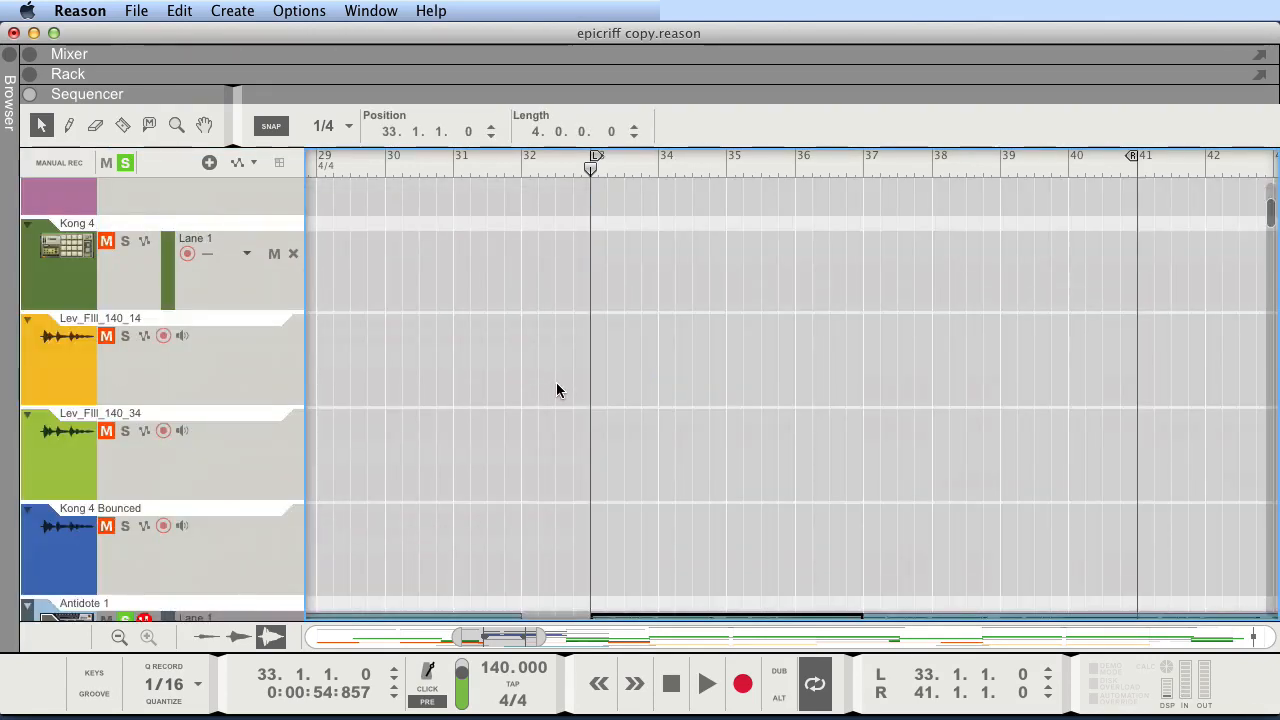
{"action": "scroll", "coordinate": [557, 382], "scroll_direction": "down", "scroll_amount": 3}
{"action": "scroll", "coordinate": [556, 377], "scroll_direction": "down", "scroll_amount": 8}
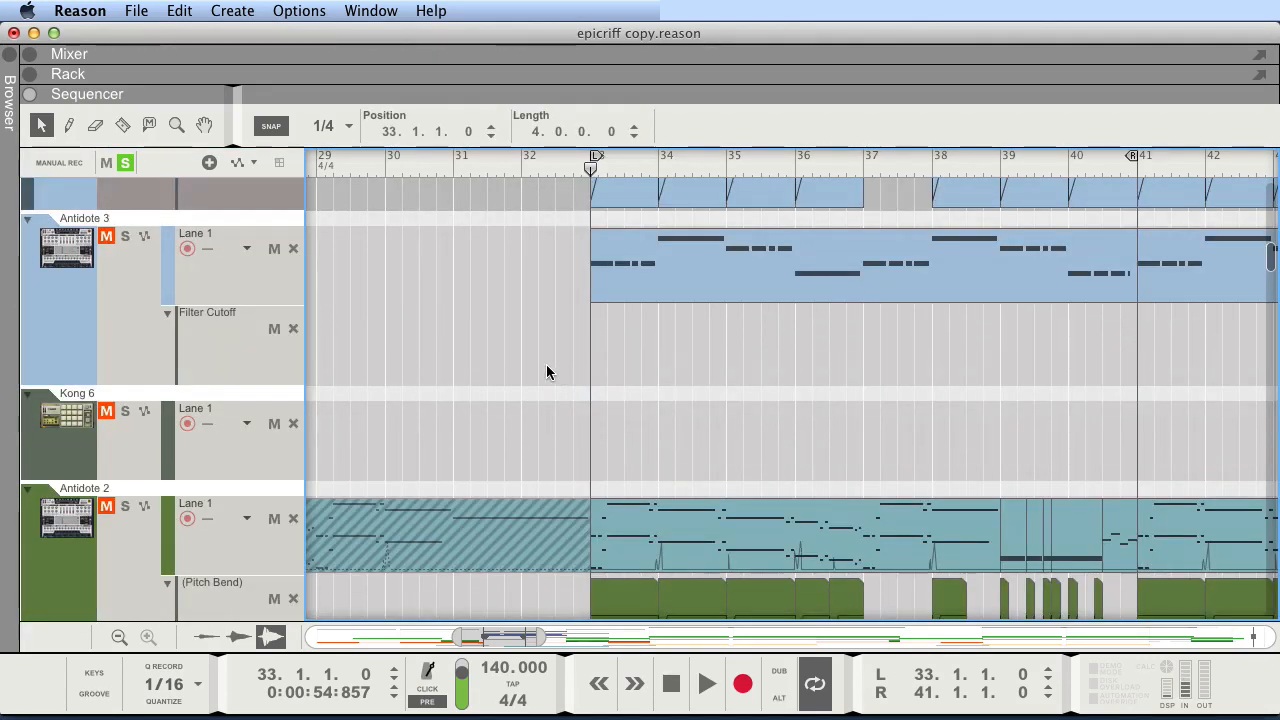
{"action": "scroll", "coordinate": [542, 366], "scroll_direction": "down", "scroll_amount": 10}
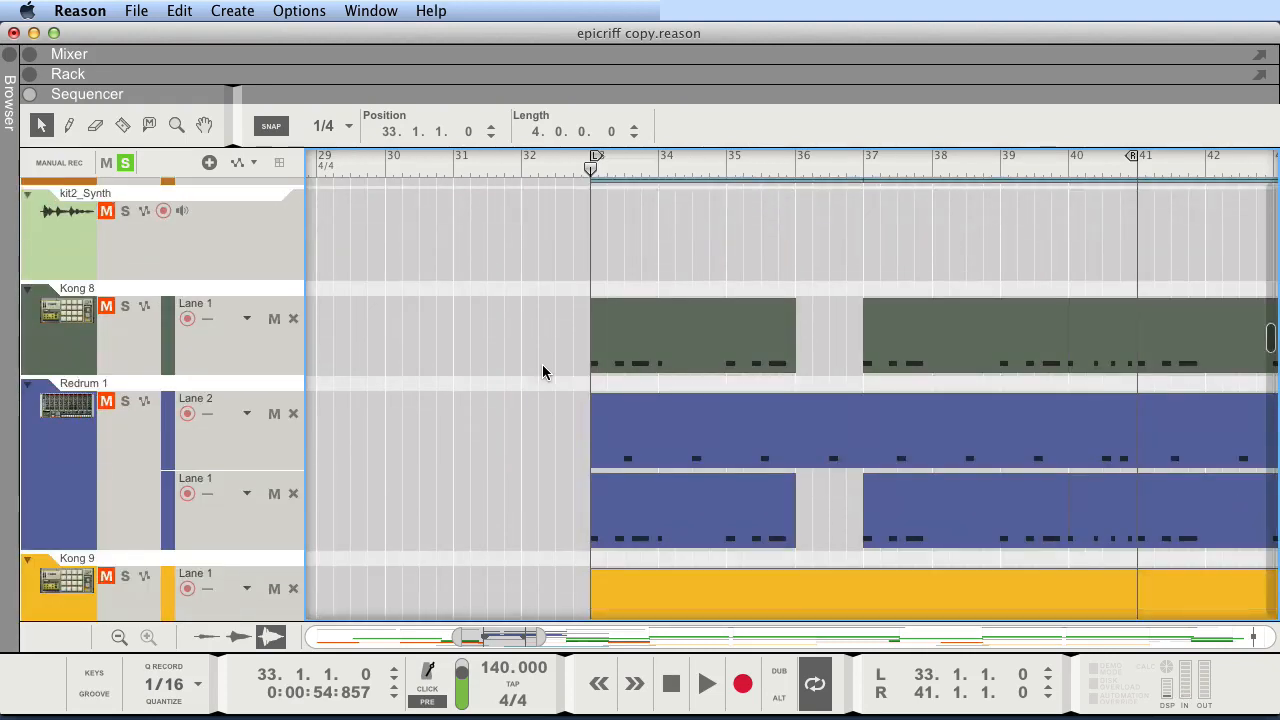
{"action": "left_click", "coordinate": [125, 306]}
{"action": "left_click", "coordinate": [311, 351]}
{"action": "key", "text": "space"}
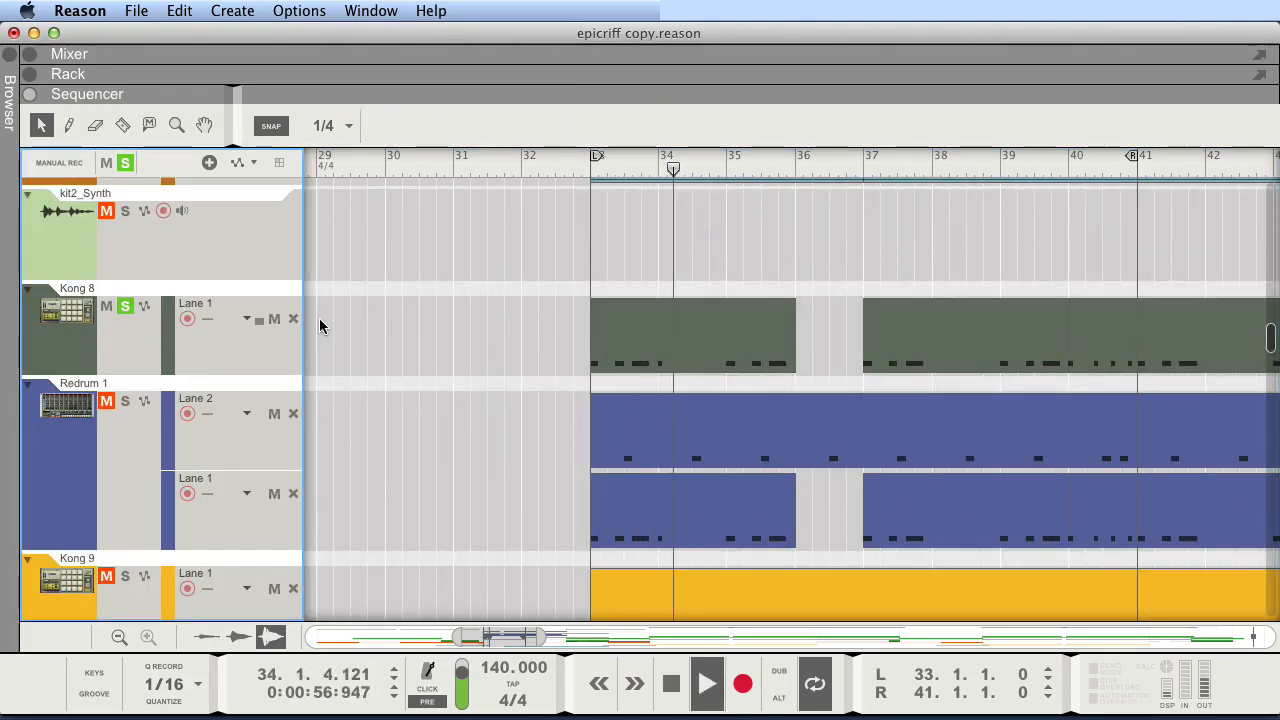
Open Antidote 1's clip at bar 33 for note editing and delete the repeated short chord notes after the first chord in bar 33
{"action": "scroll", "coordinate": [333, 325], "scroll_direction": "up", "scroll_amount": 2}
{"action": "scroll", "coordinate": [506, 318], "scroll_direction": "up", "scroll_amount": 8}
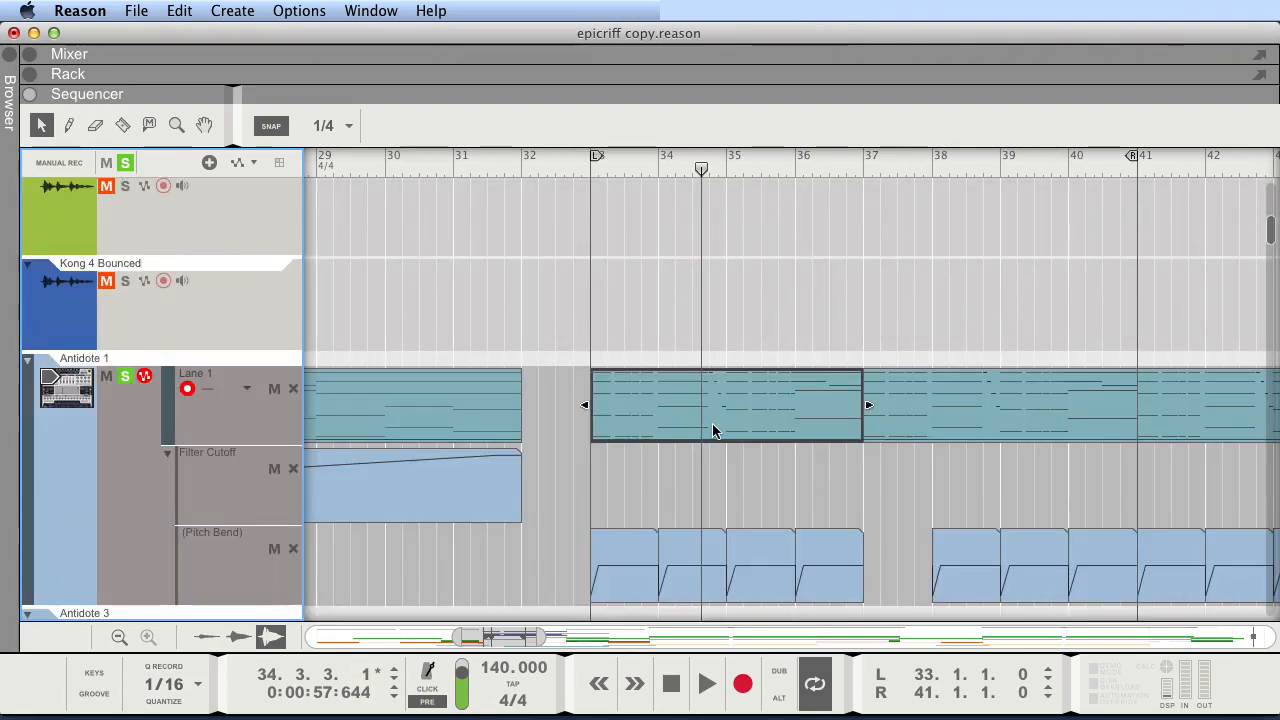
{"action": "double_click", "coordinate": [713, 431]}
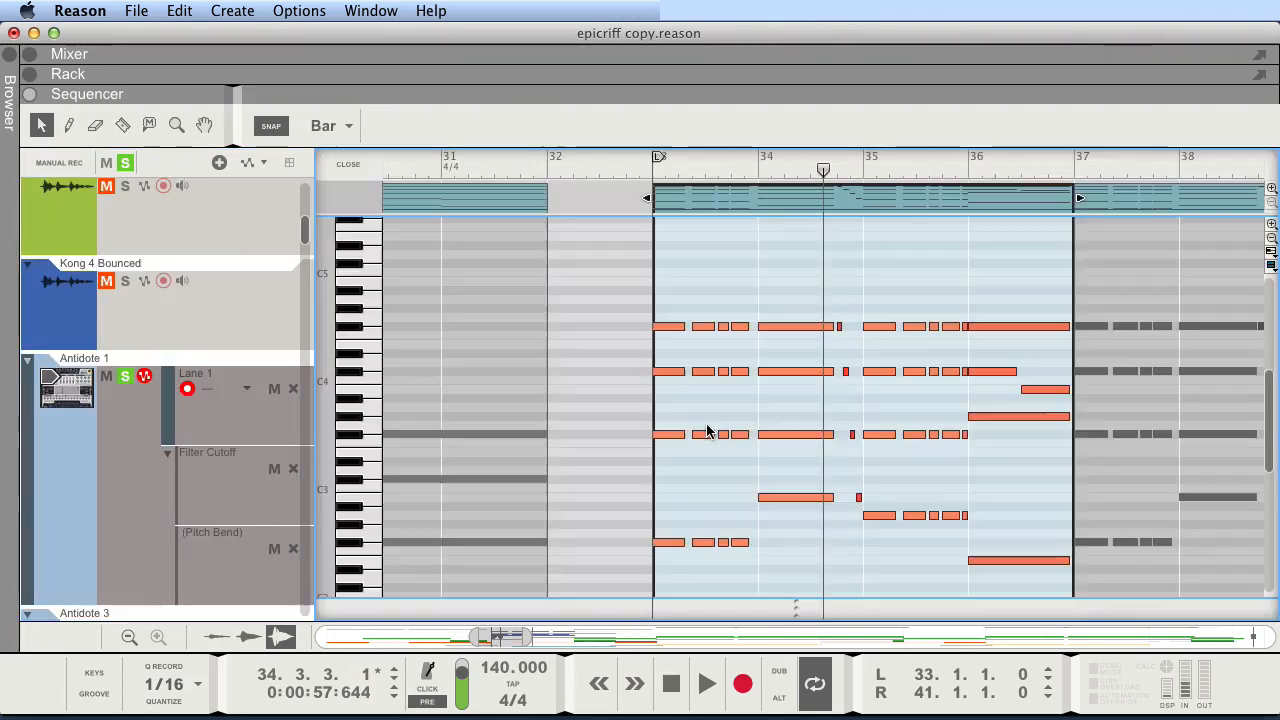
{"action": "left_click_drag", "start_coordinate": [689, 286], "coordinate": [745, 568]}
{"action": "key", "text": "Delete"}
Extend the four notes of bar 33's first chord to one full bar and play the clip from bar 33
{"action": "left_click_drag", "start_coordinate": [714, 571], "coordinate": [625, 269]}
{"action": "left_click_drag", "start_coordinate": [688, 326], "coordinate": [753, 341]}
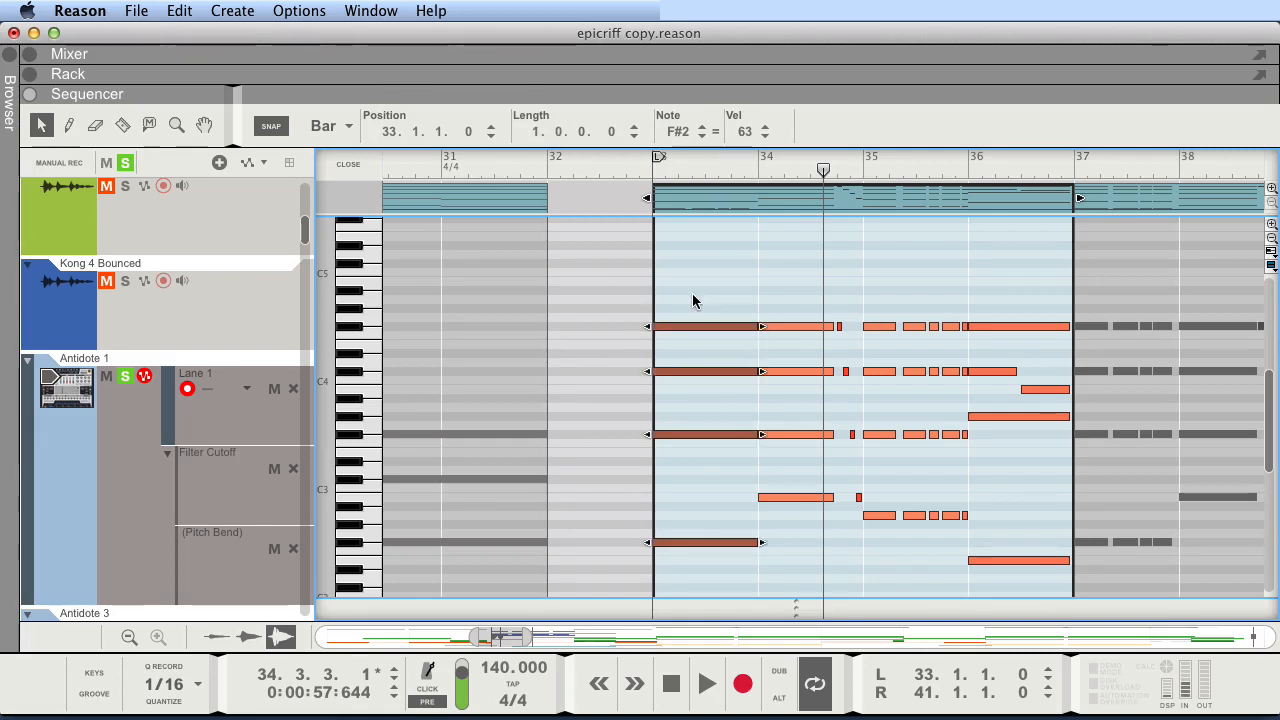
{"action": "key", "text": "KP_1"}
{"action": "key", "text": "space"}
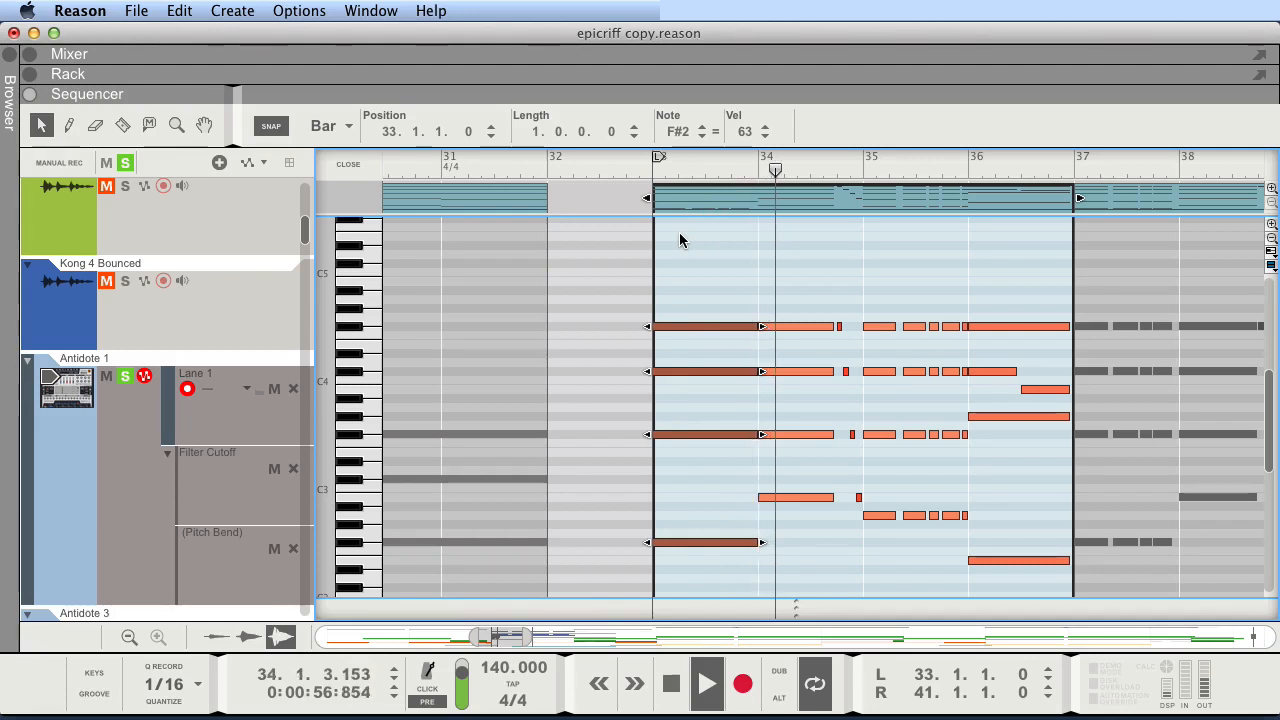
Stop playback, undo the lengthening and deletion of Antidote 1's bar 33 chord notes, and return the playhead to bar 33
{"action": "key", "text": "space"}
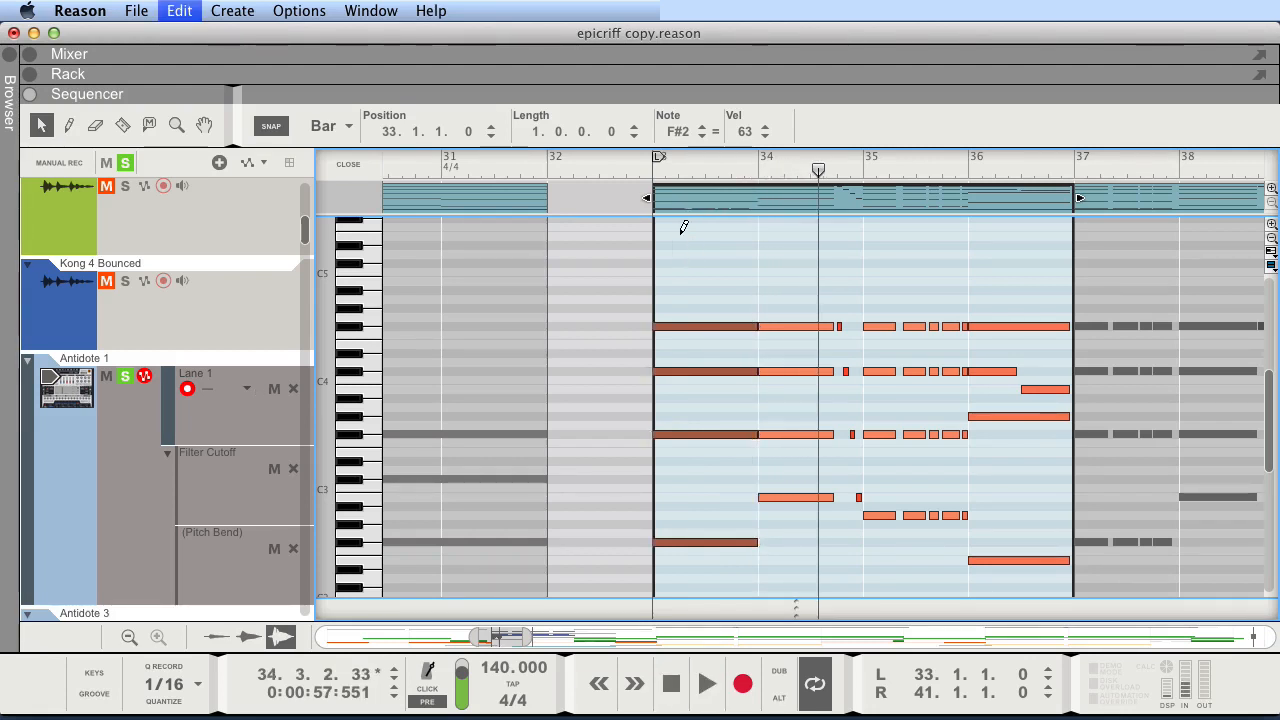
{"action": "key", "text": "super+z"}
{"action": "key", "text": "super+z"}
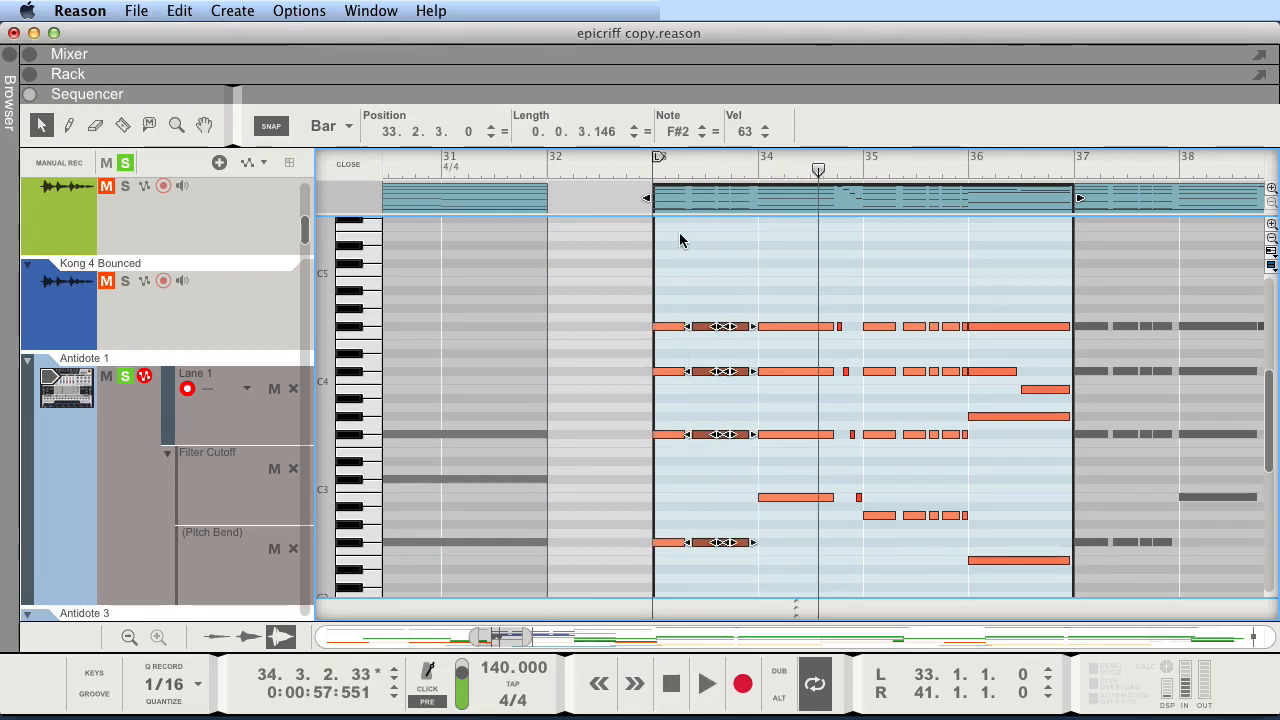
{"action": "left_click", "coordinate": [673, 168]}
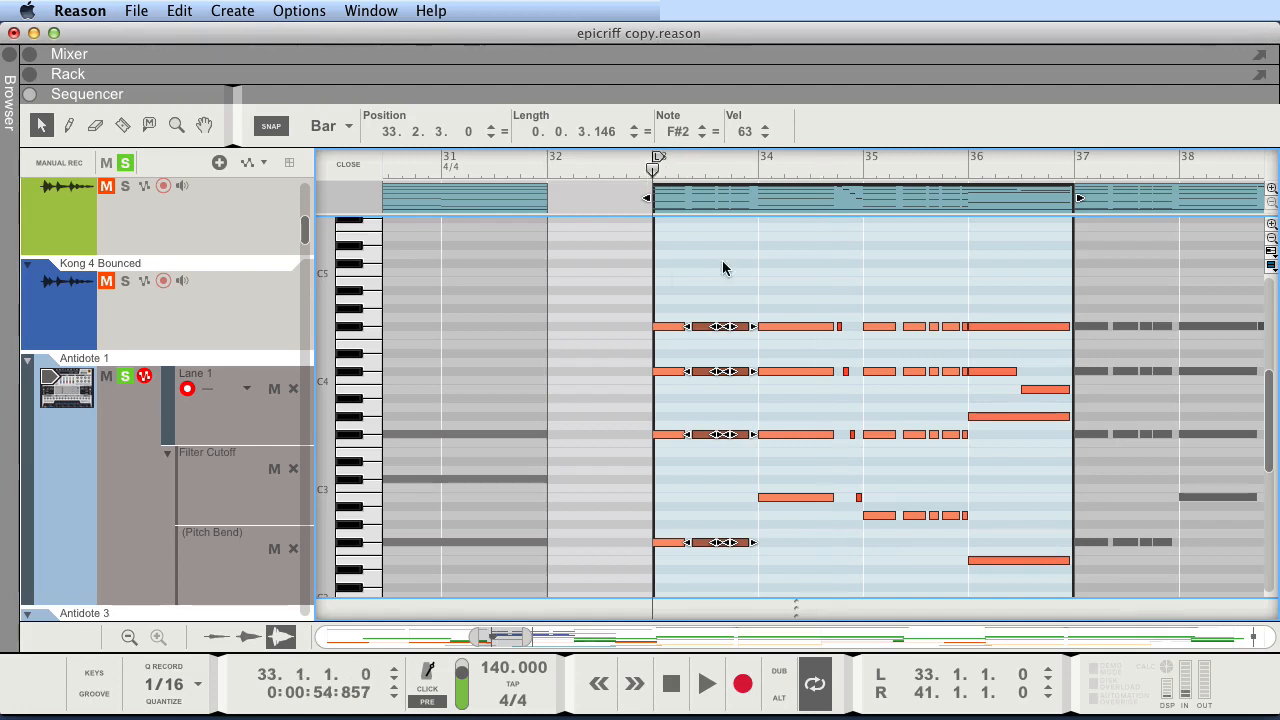
Examine Antidote 1's original chord rhythm up close, play it from bar 33, and close the note editor
{"action": "left_click", "coordinate": [724, 264]}
{"action": "scroll", "coordinate": [676, 332], "scroll_direction": "up", "scroll_amount": 3}
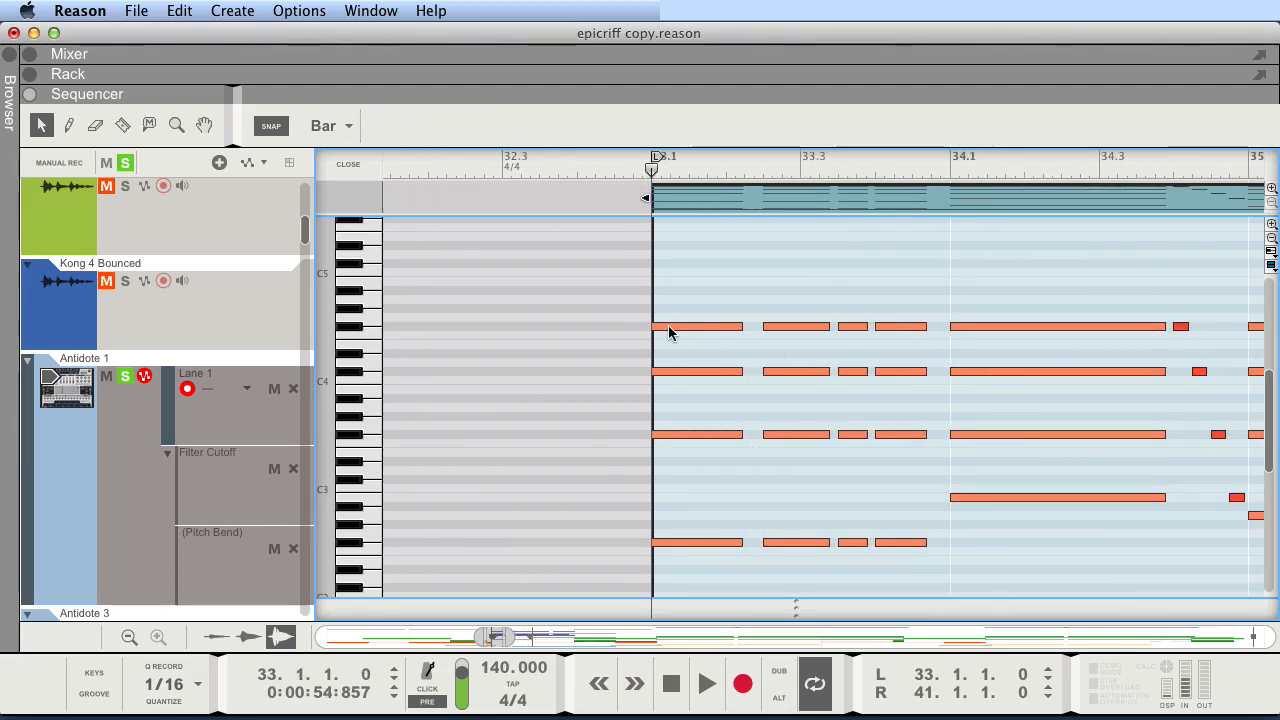
{"action": "mouse_move", "coordinate": [741, 304]}
{"action": "left_mouse_down"}
{"action": "mouse_move", "coordinate": [757, 386]}
{"action": "mouse_move", "coordinate": [752, 297]}
{"action": "left_mouse_up"}
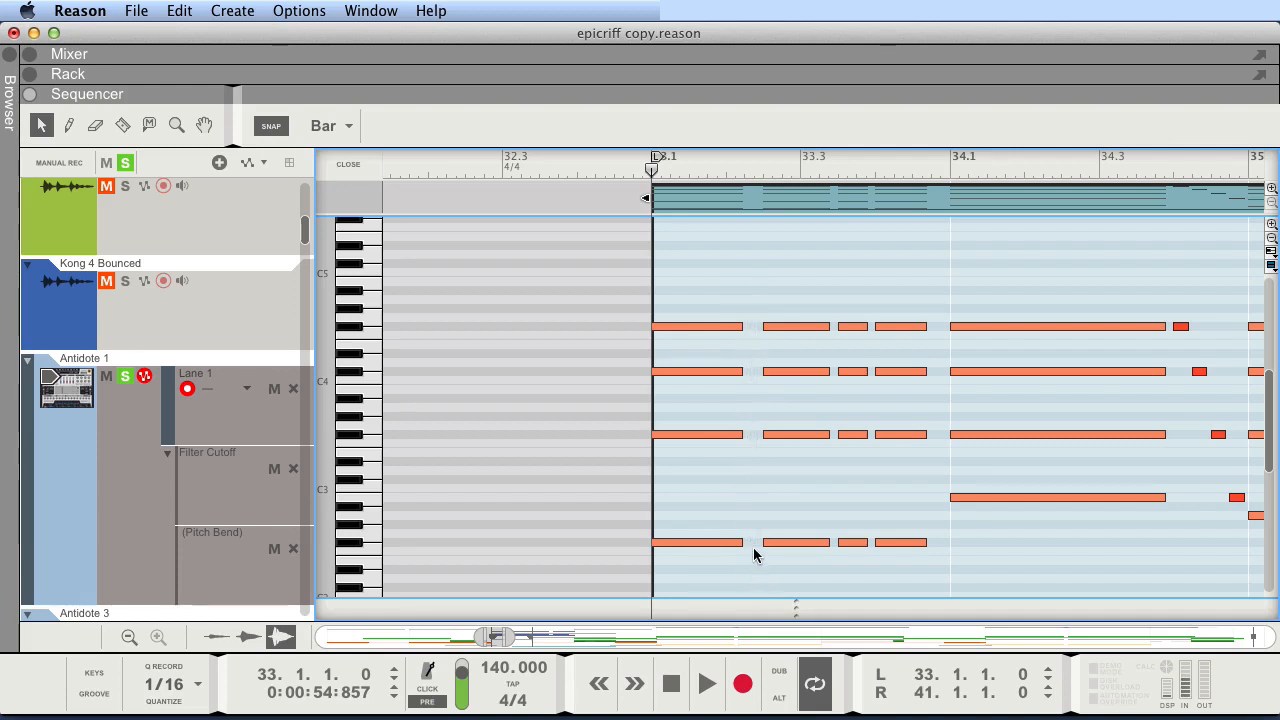
{"action": "key", "text": "space"}
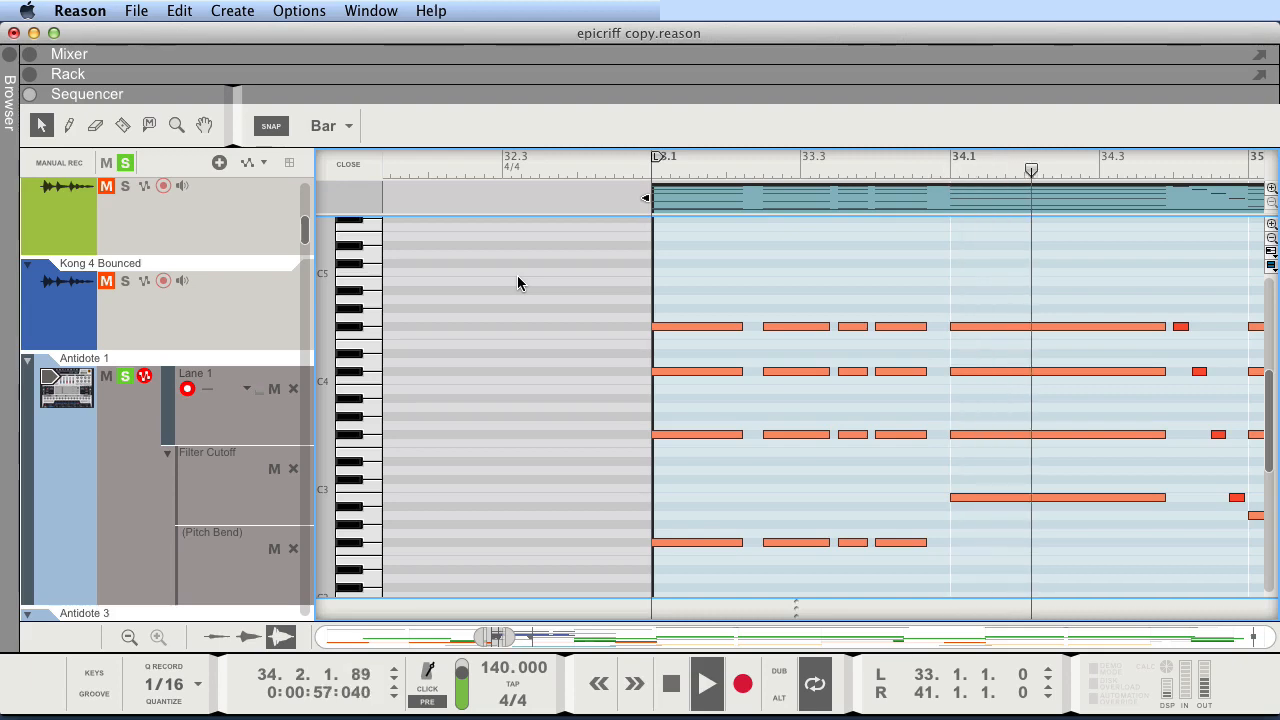
{"action": "key", "text": "space"}
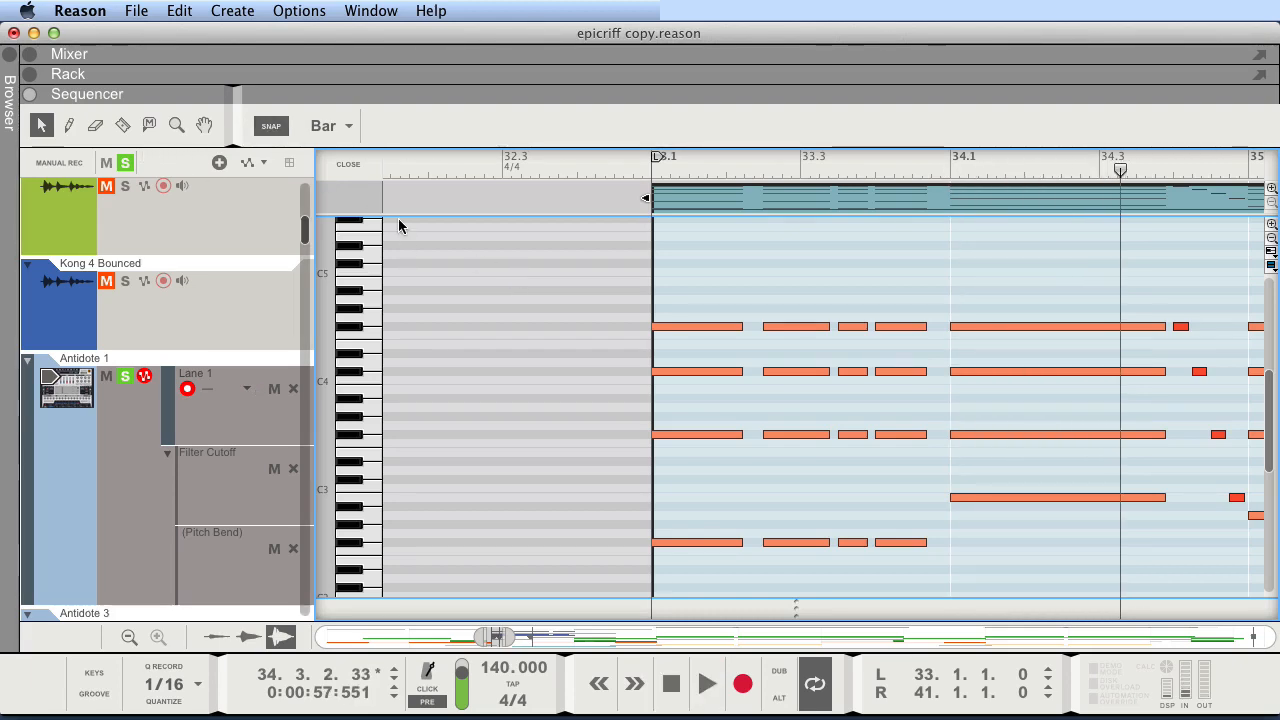
{"action": "left_click", "coordinate": [347, 164]}
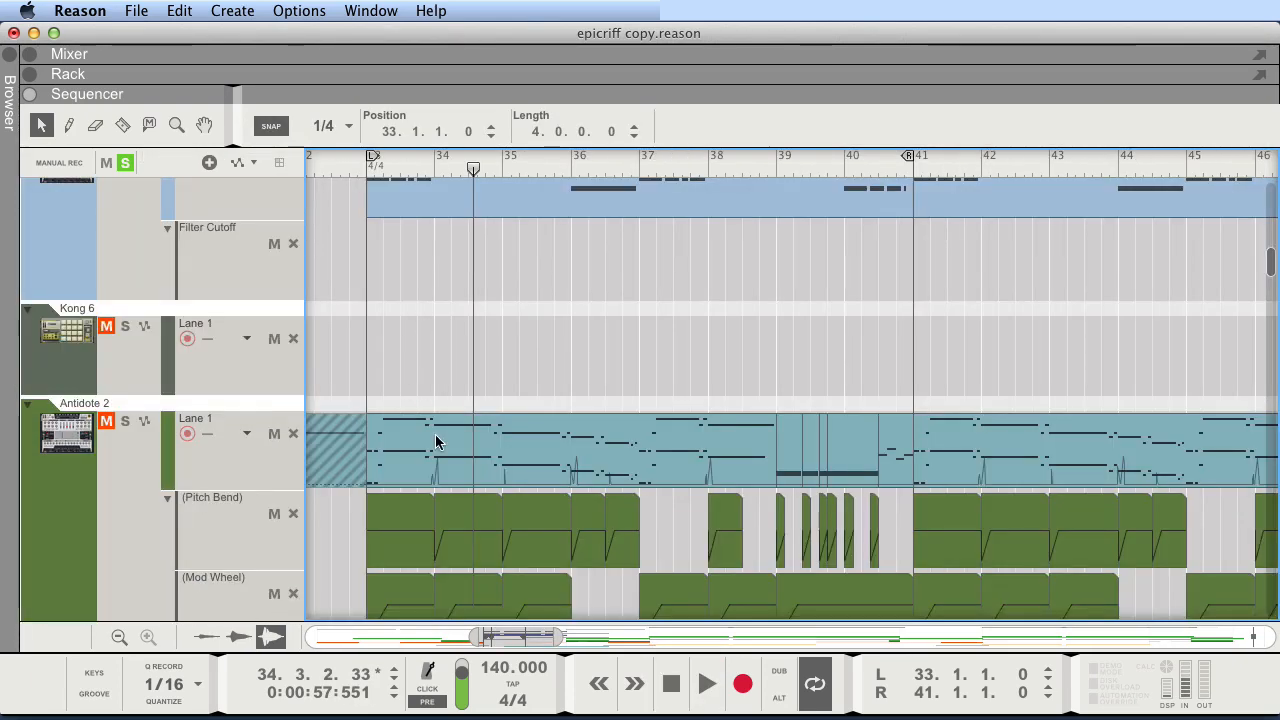
Open Antidote 2's clip at bar 33 for note editing and bring its opening notes into view
{"action": "double_click", "coordinate": [436, 442]}
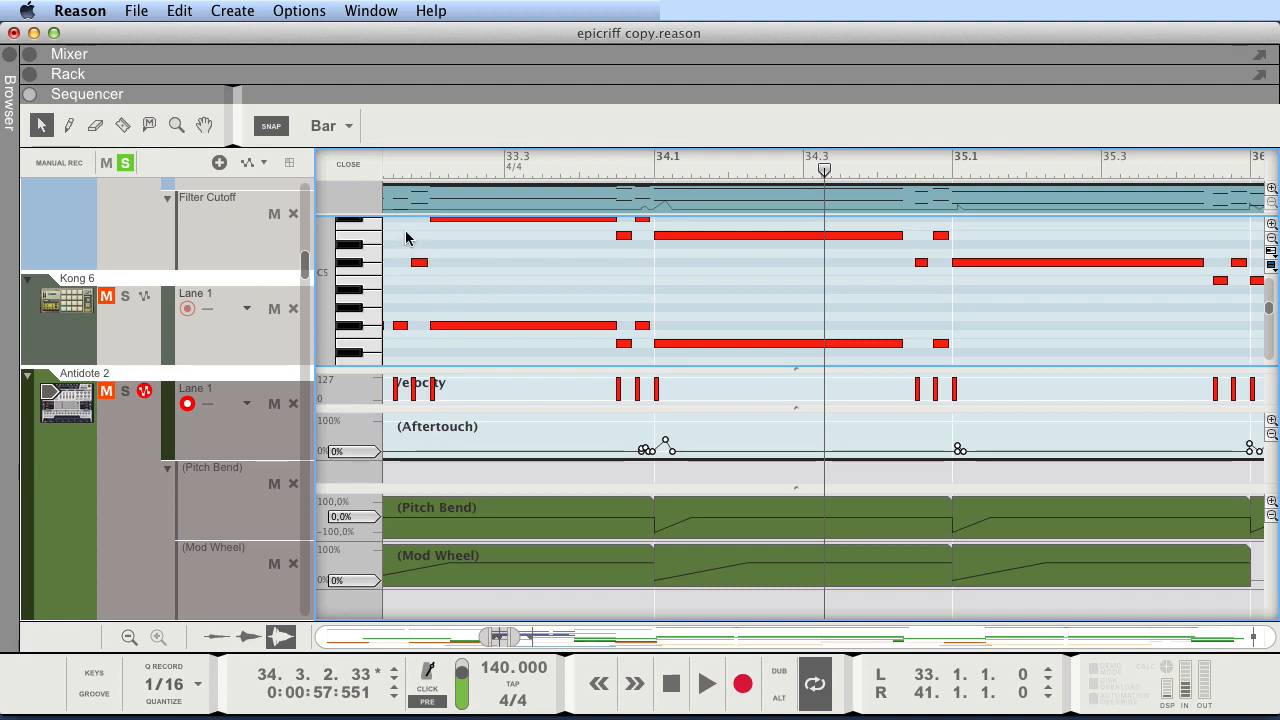
{"action": "key", "text": "shift+Return"}
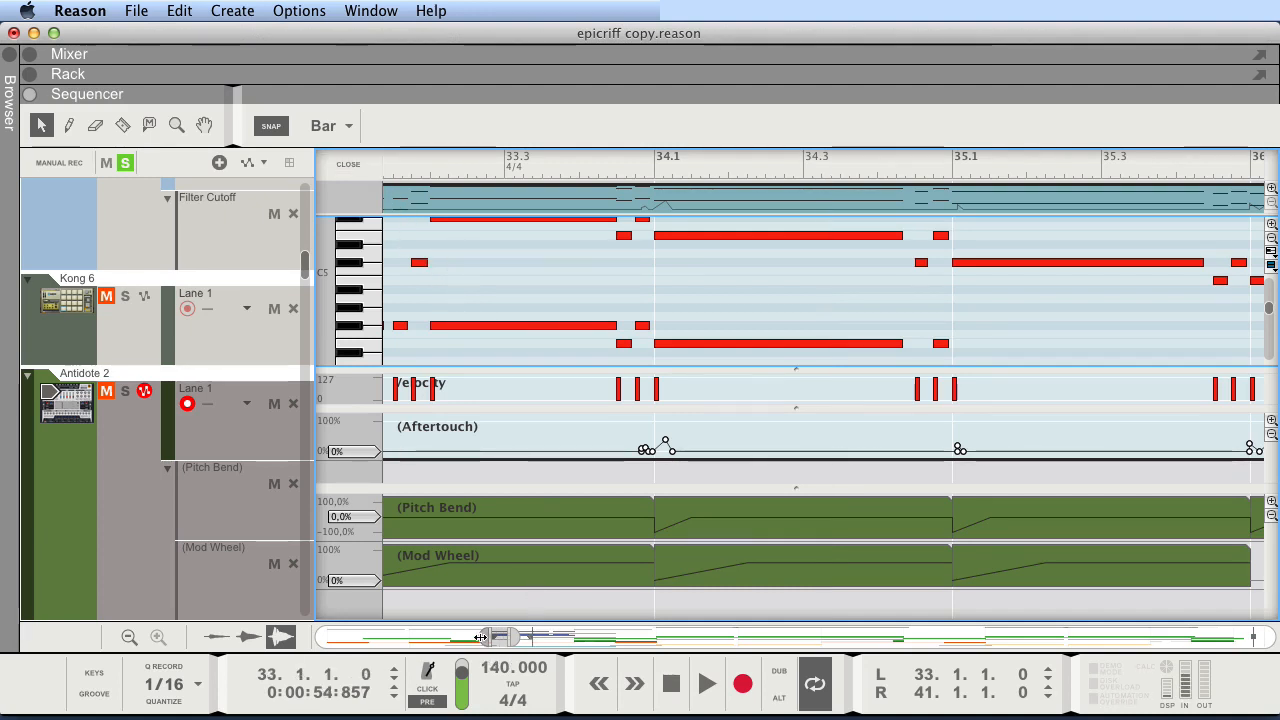
{"action": "left_click_drag", "start_coordinate": [482, 637], "coordinate": [472, 638]}
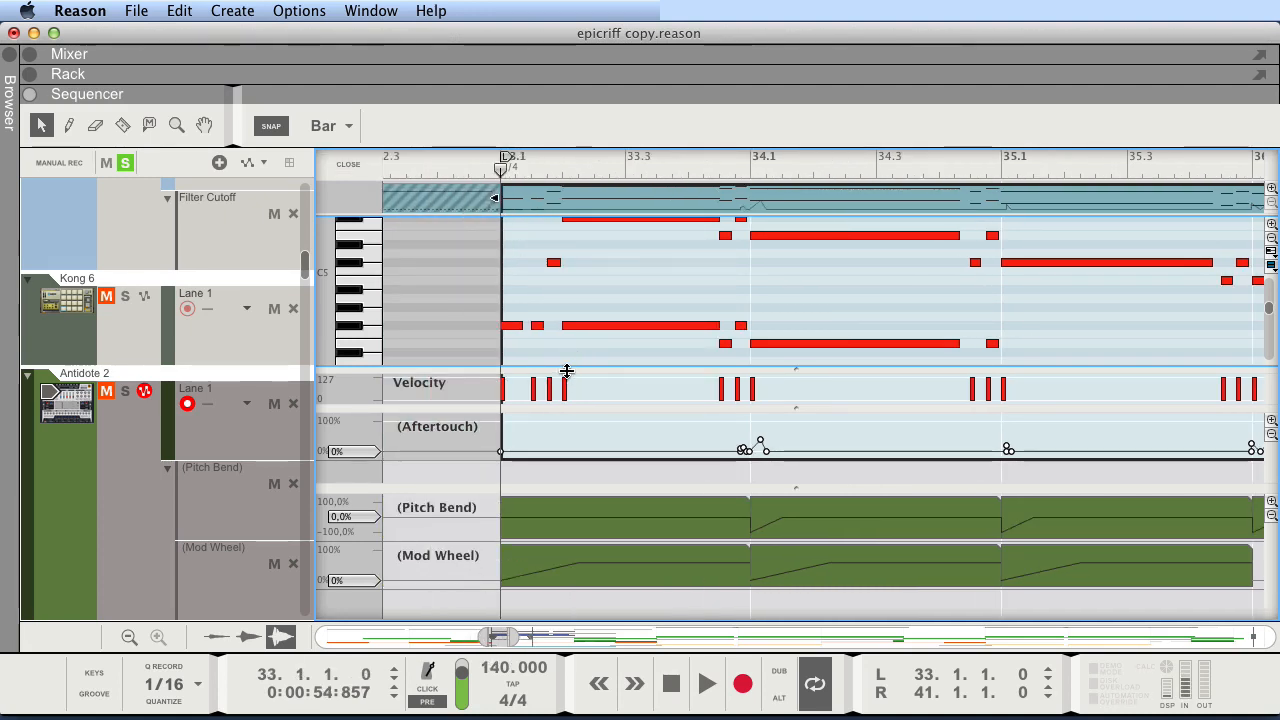
Play Antidote 2's melody soloed from bar 33, then remove its solo and close the note editor
{"action": "key", "text": "space"}
{"action": "key", "text": "space"}
{"action": "left_click", "coordinate": [125, 391]}
{"action": "key", "text": "space"}
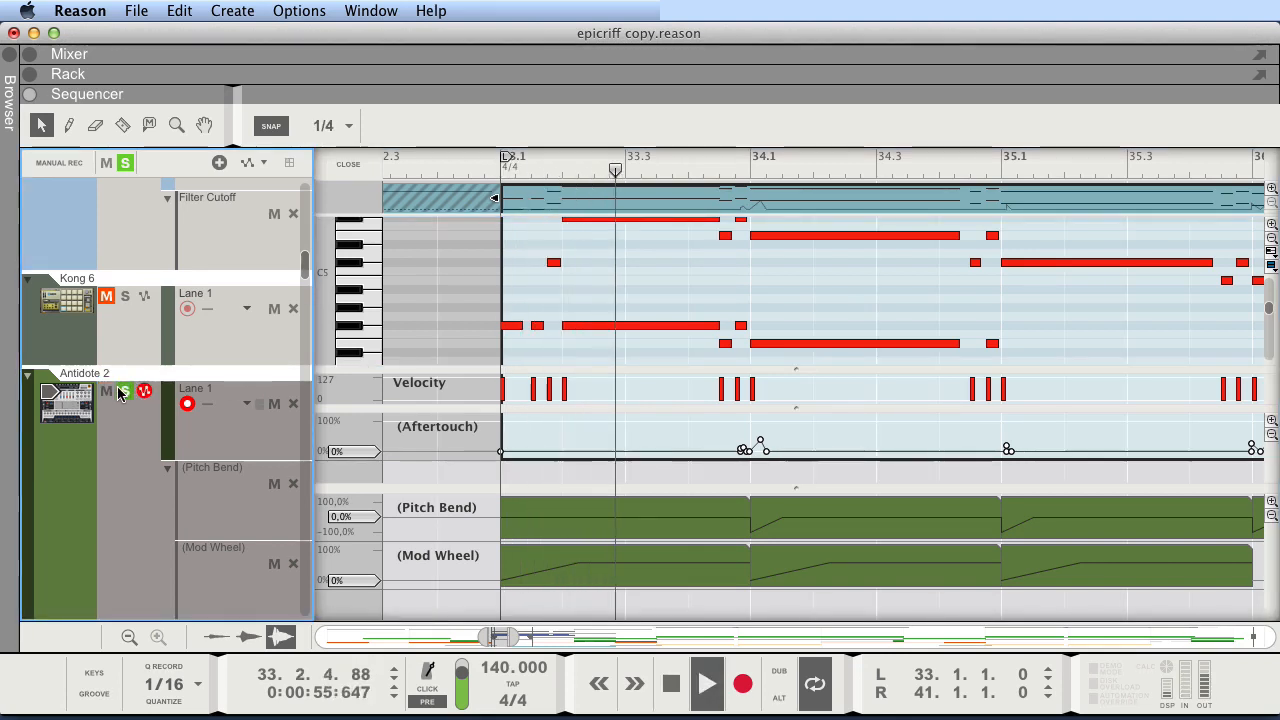
{"action": "key", "text": "space"}
{"action": "left_click", "coordinate": [106, 391]}
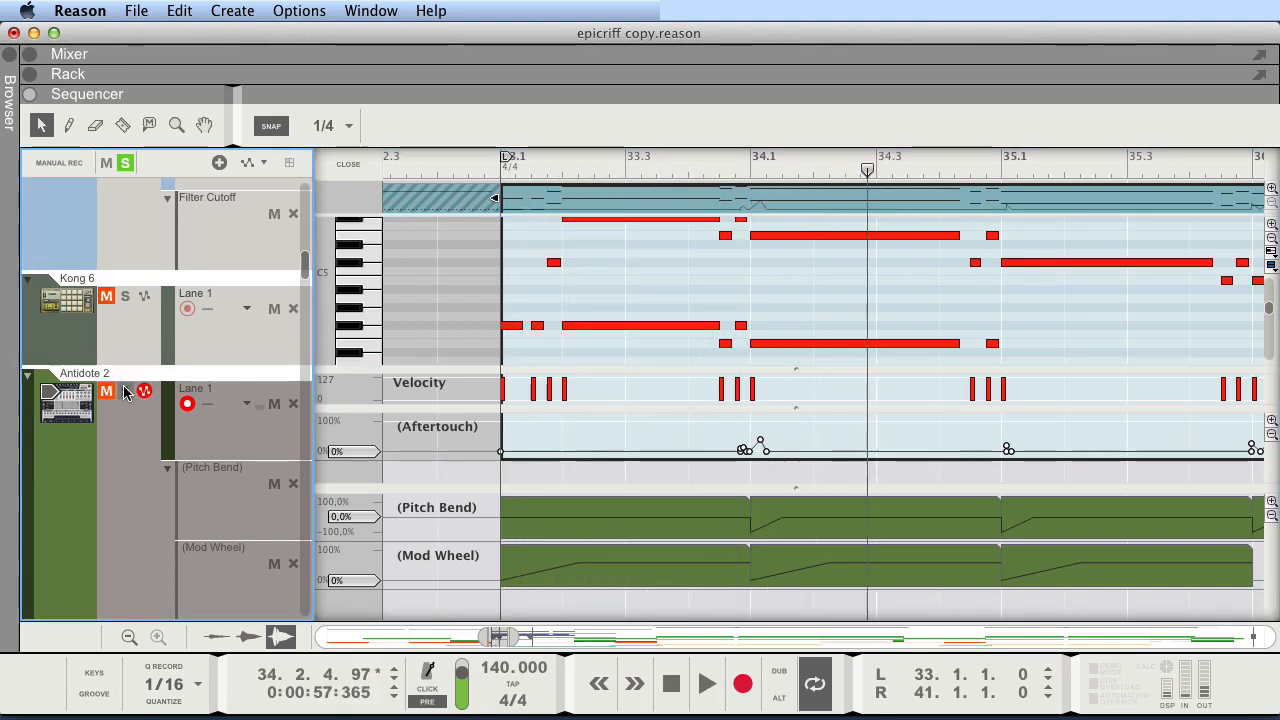
{"action": "key", "text": "super+e"}
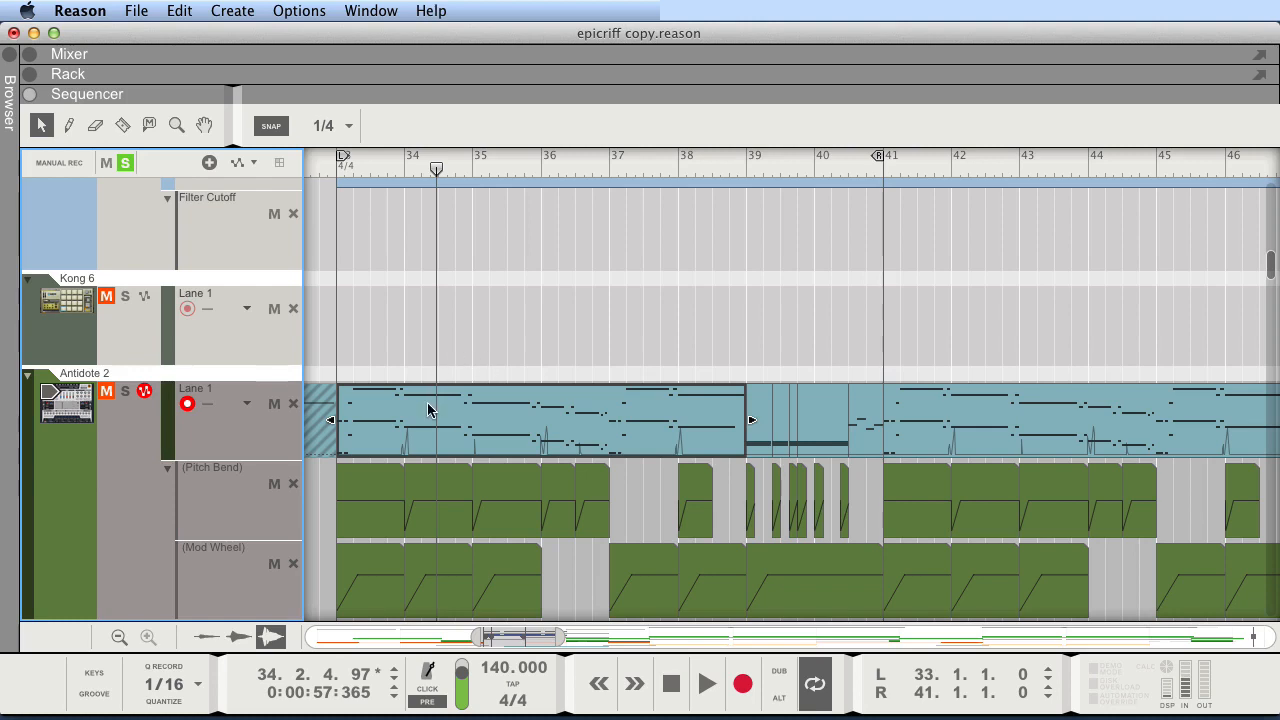
Solo the Combinator 1 track in addition to the soloed tracks and play from bar 33
{"action": "scroll", "coordinate": [394, 307], "scroll_direction": "down", "scroll_amount": 10}
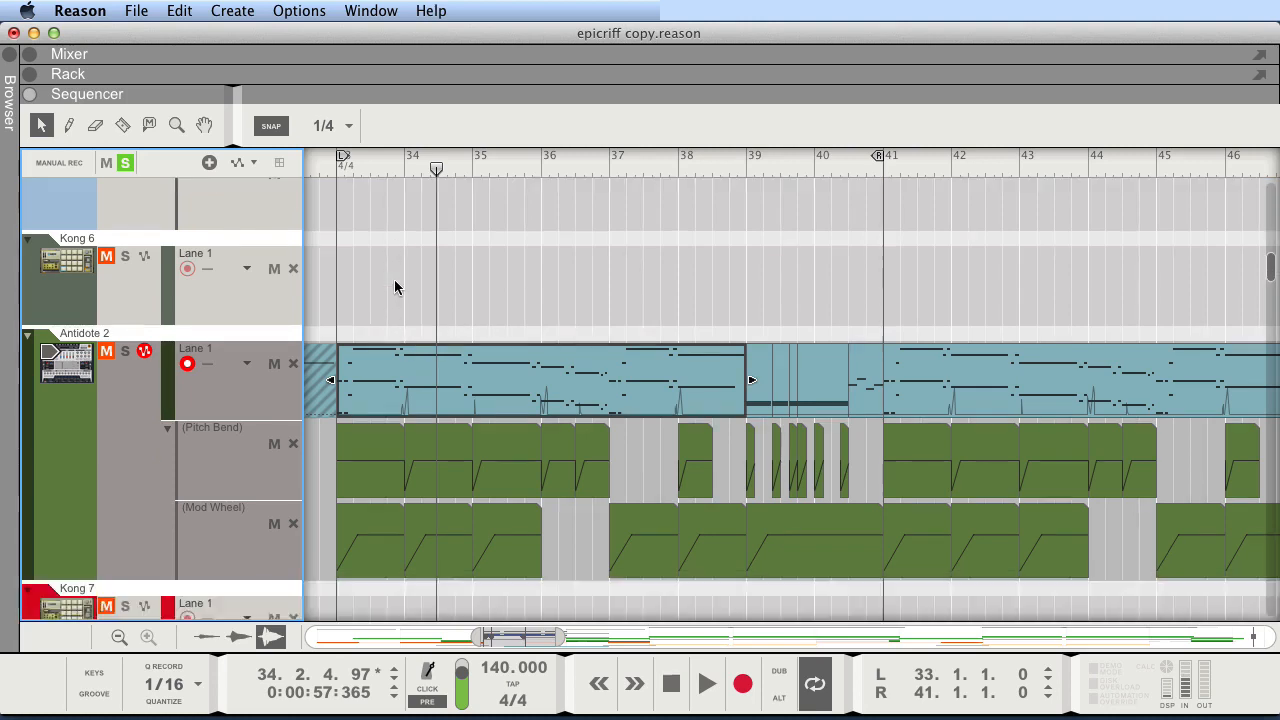
{"action": "scroll", "coordinate": [356, 300], "scroll_direction": "down", "scroll_amount": 6}
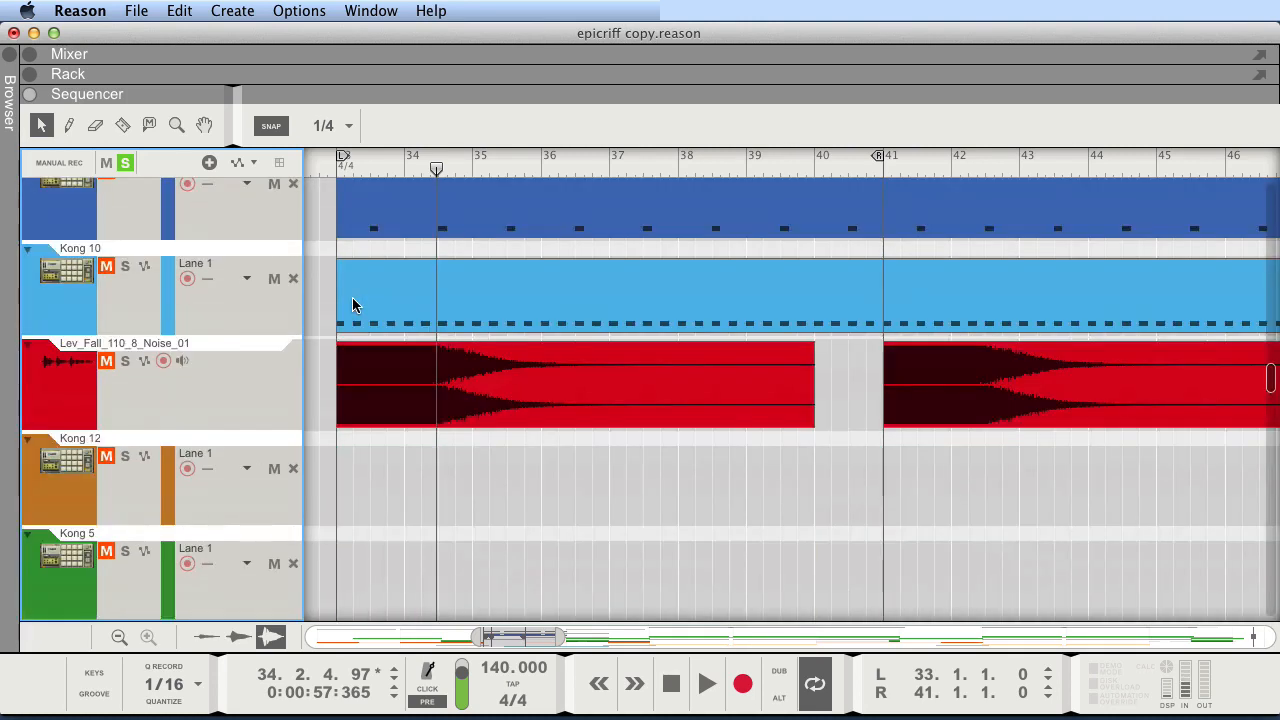
{"action": "left_click", "coordinate": [124, 204]}
{"action": "key", "text": "KP_1"}
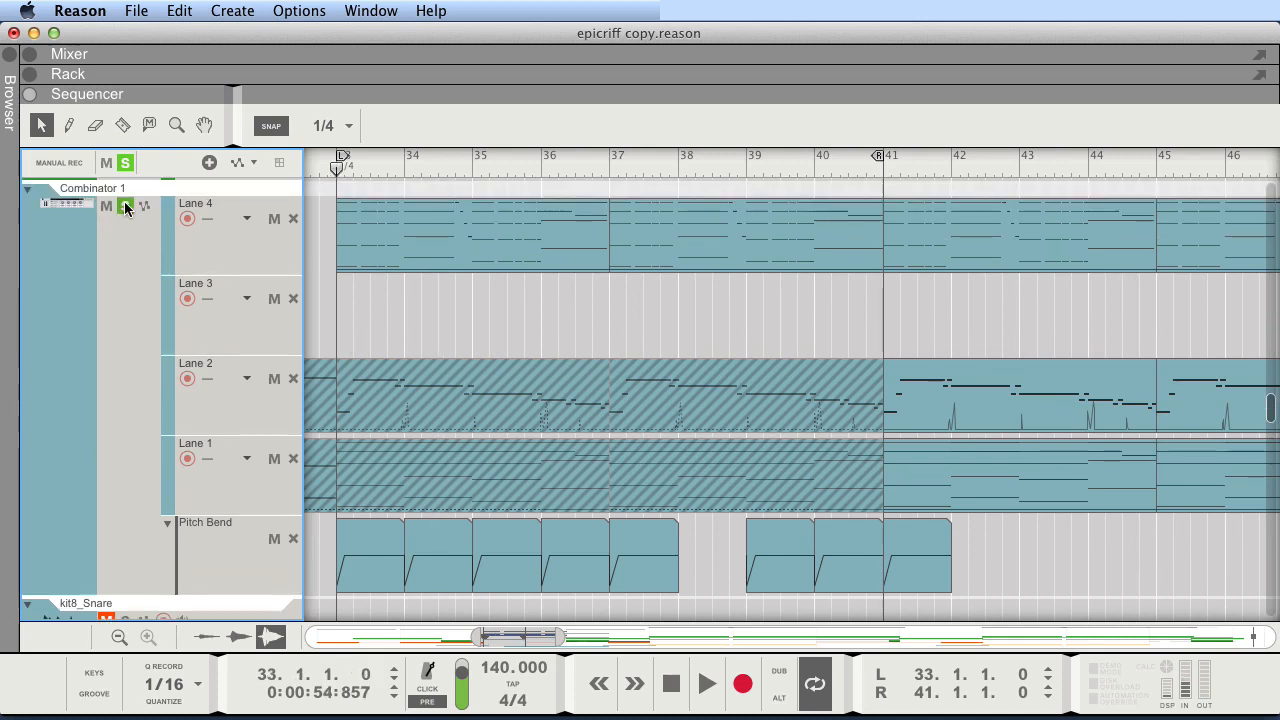
{"action": "key", "text": "space"}
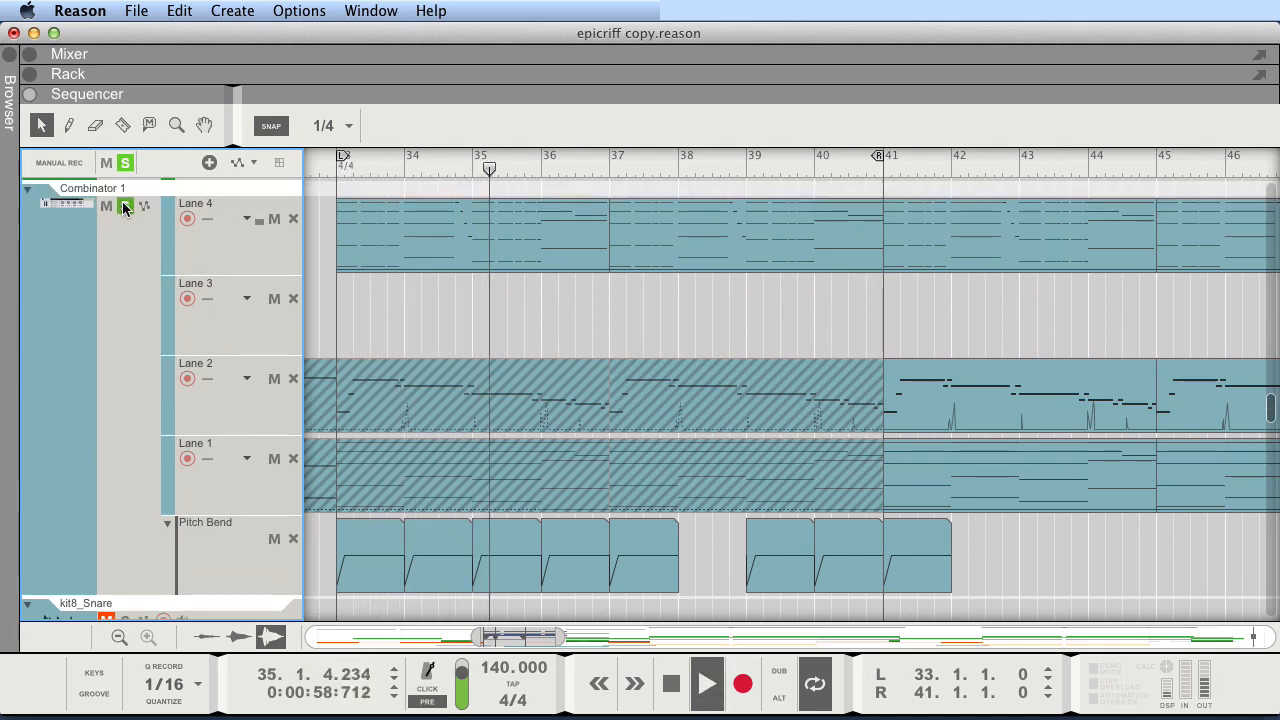
Solo the Combinator 2 track as well and play the layered tracks from bar 33
{"action": "scroll", "coordinate": [474, 353], "scroll_direction": "down", "scroll_amount": 6}
{"action": "scroll", "coordinate": [472, 355], "scroll_direction": "down", "scroll_amount": 11}
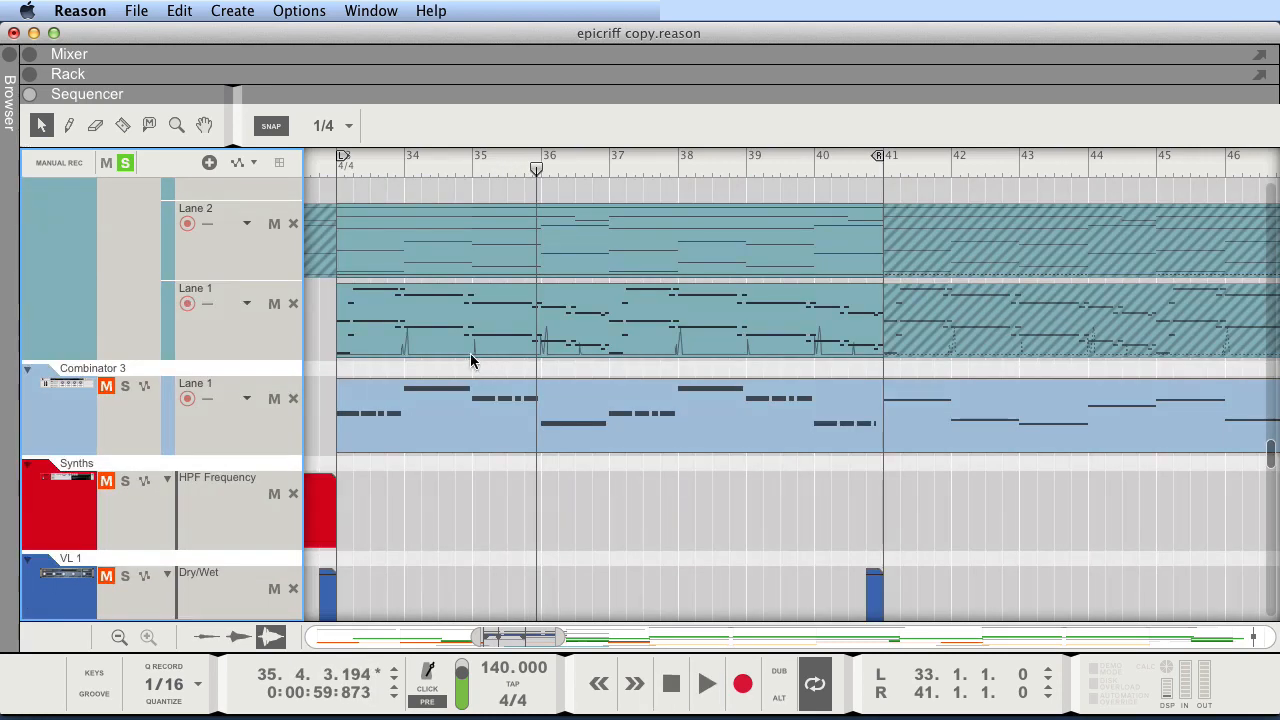
{"action": "scroll", "coordinate": [296, 296], "scroll_direction": "up", "scroll_amount": 2}
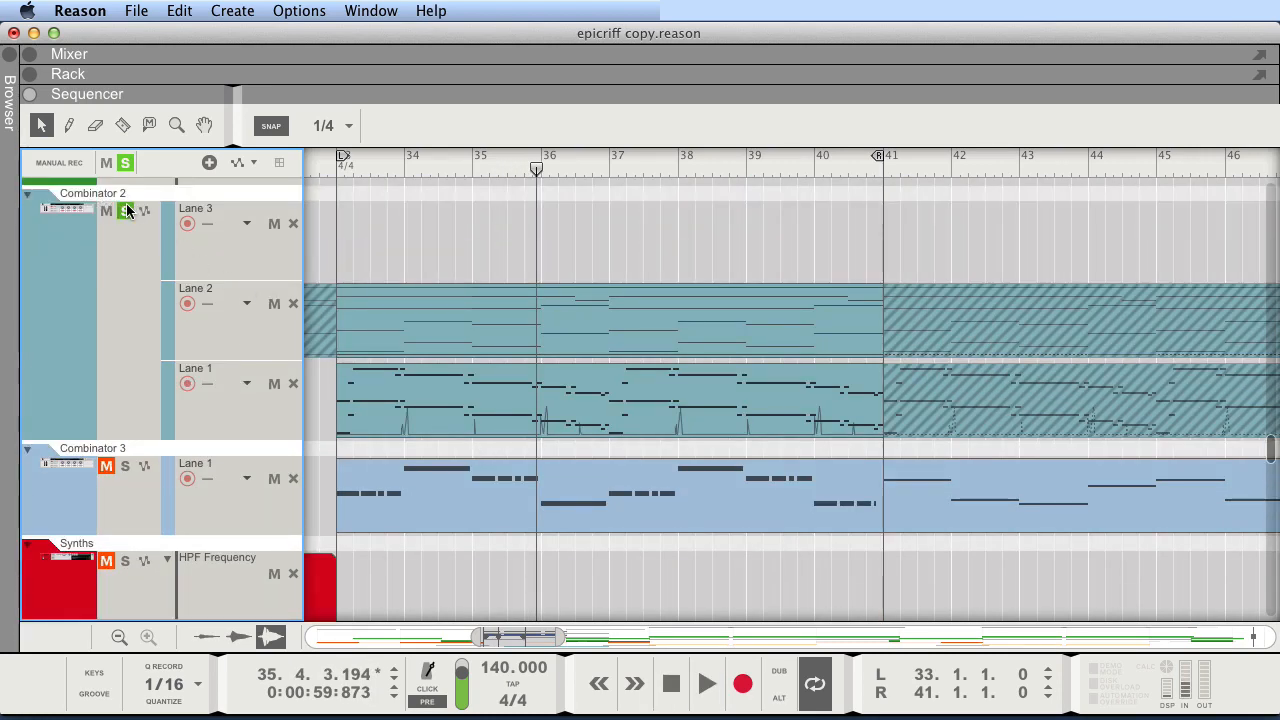
{"action": "key", "text": "space"}
{"action": "key", "text": "space"}
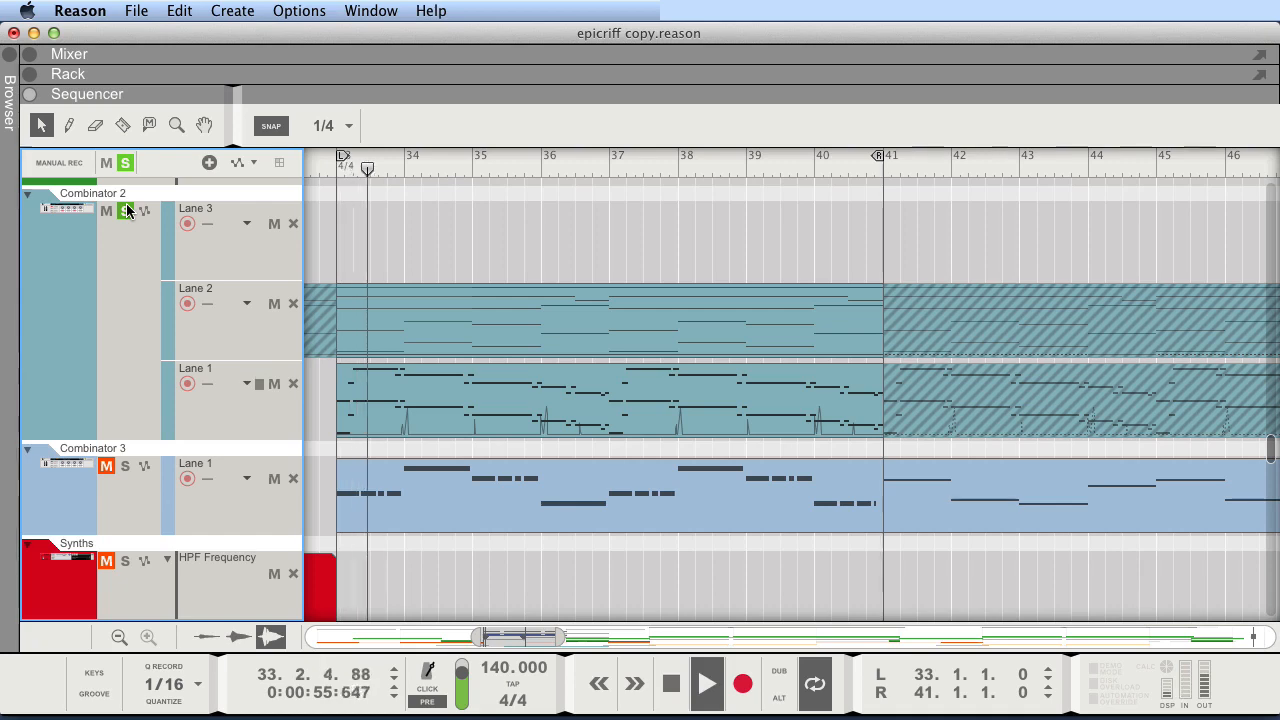
Look through the remaining tracks, then solo Combinator 3 as well and play the layered tracks from bar 33
{"action": "scroll", "coordinate": [451, 371], "scroll_direction": "down", "scroll_amount": 5}
{"action": "scroll", "coordinate": [451, 371], "scroll_direction": "down", "scroll_amount": 8}
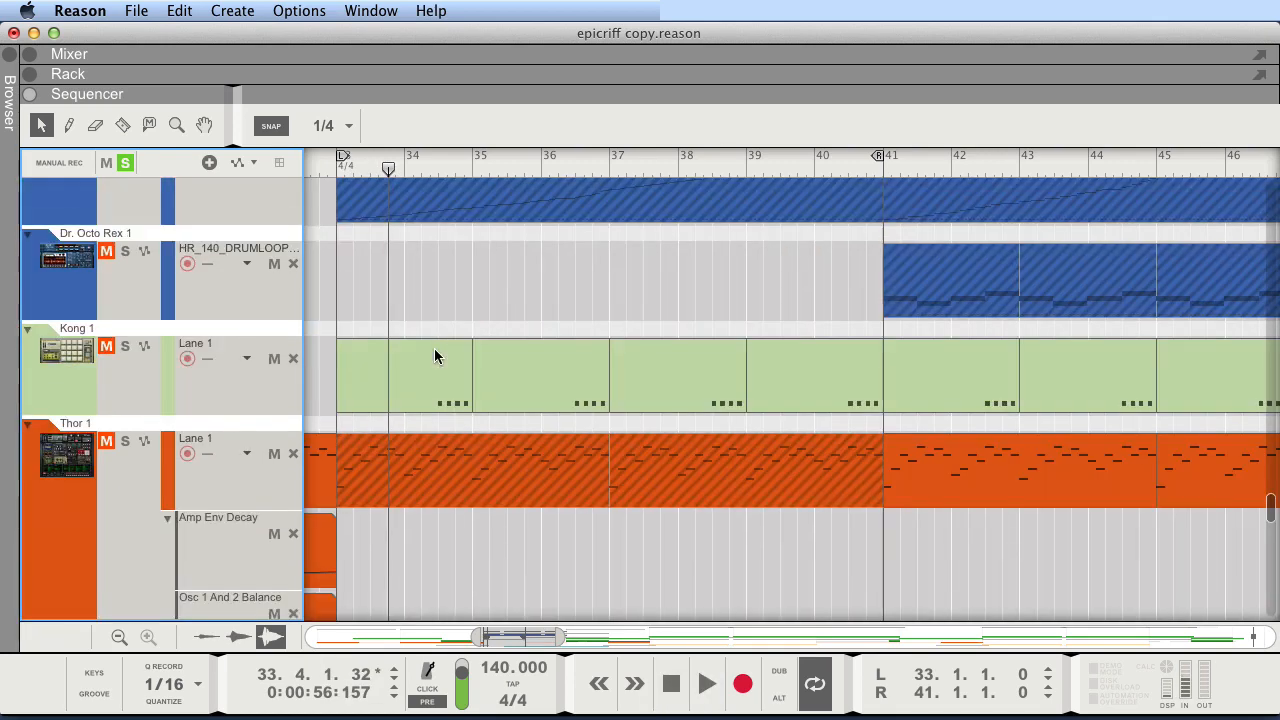
{"action": "scroll", "coordinate": [422, 345], "scroll_direction": "down", "scroll_amount": 5}
{"action": "scroll", "coordinate": [422, 338], "scroll_direction": "down", "scroll_amount": 10}
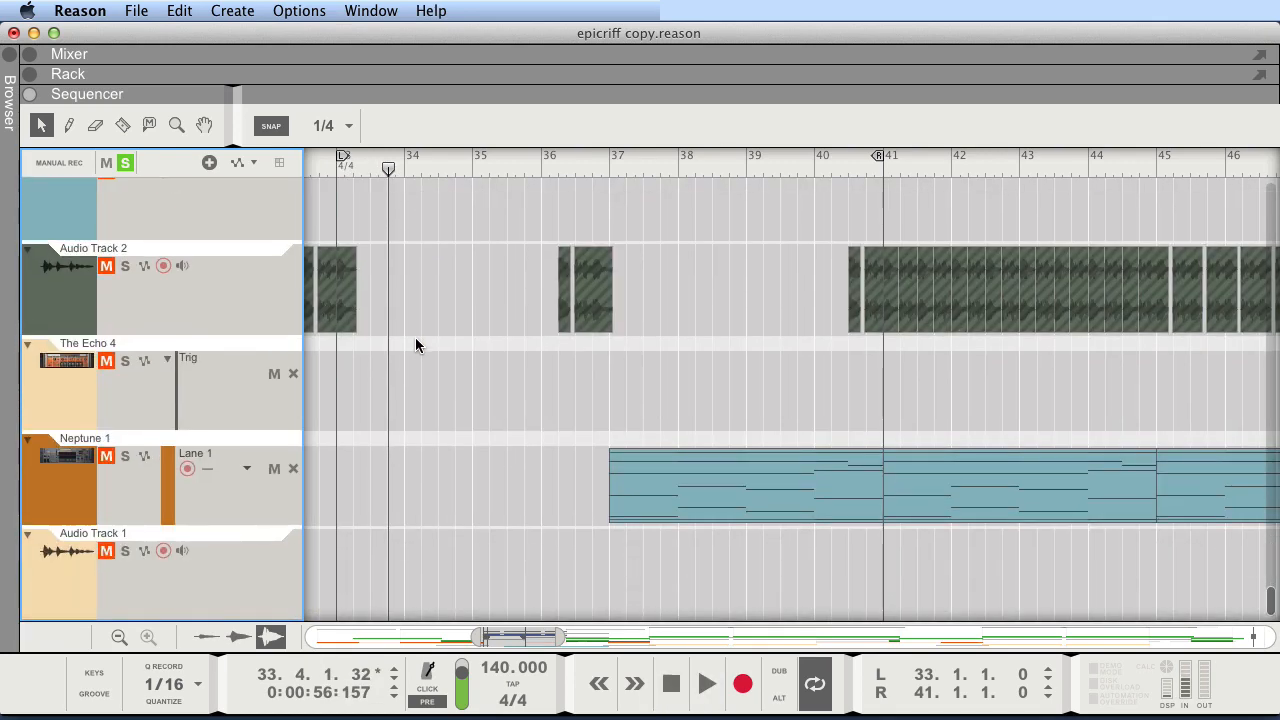
{"action": "scroll", "coordinate": [415, 337], "scroll_direction": "up", "scroll_amount": 10}
{"action": "scroll", "coordinate": [430, 345], "scroll_direction": "up", "scroll_amount": 15}
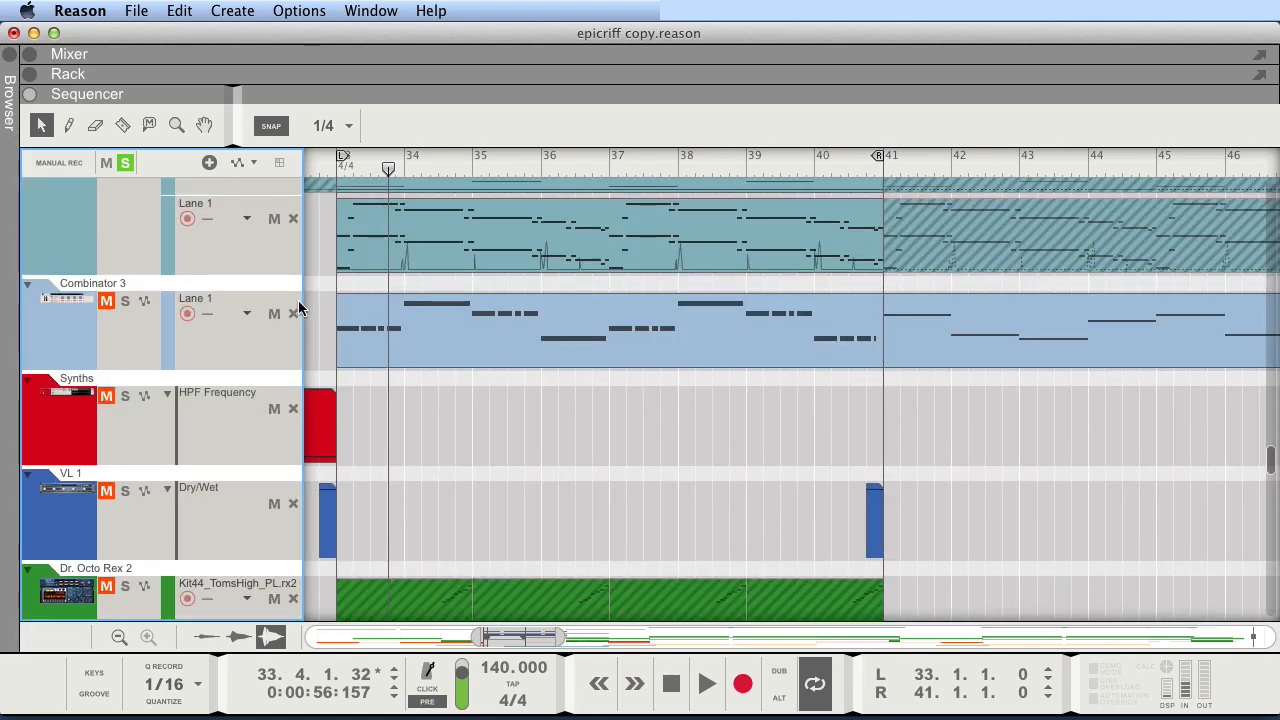
{"action": "left_click", "coordinate": [124, 302]}
{"action": "key", "text": "space"}
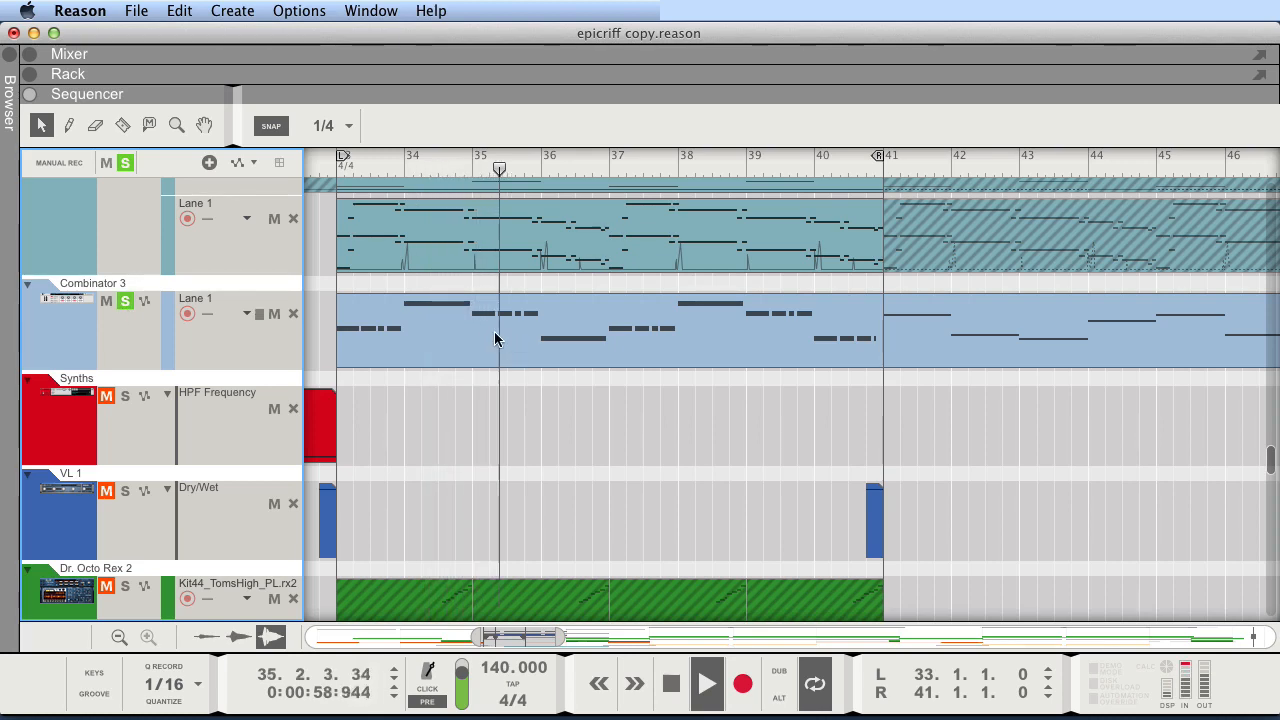
{"action": "key", "text": "space"}
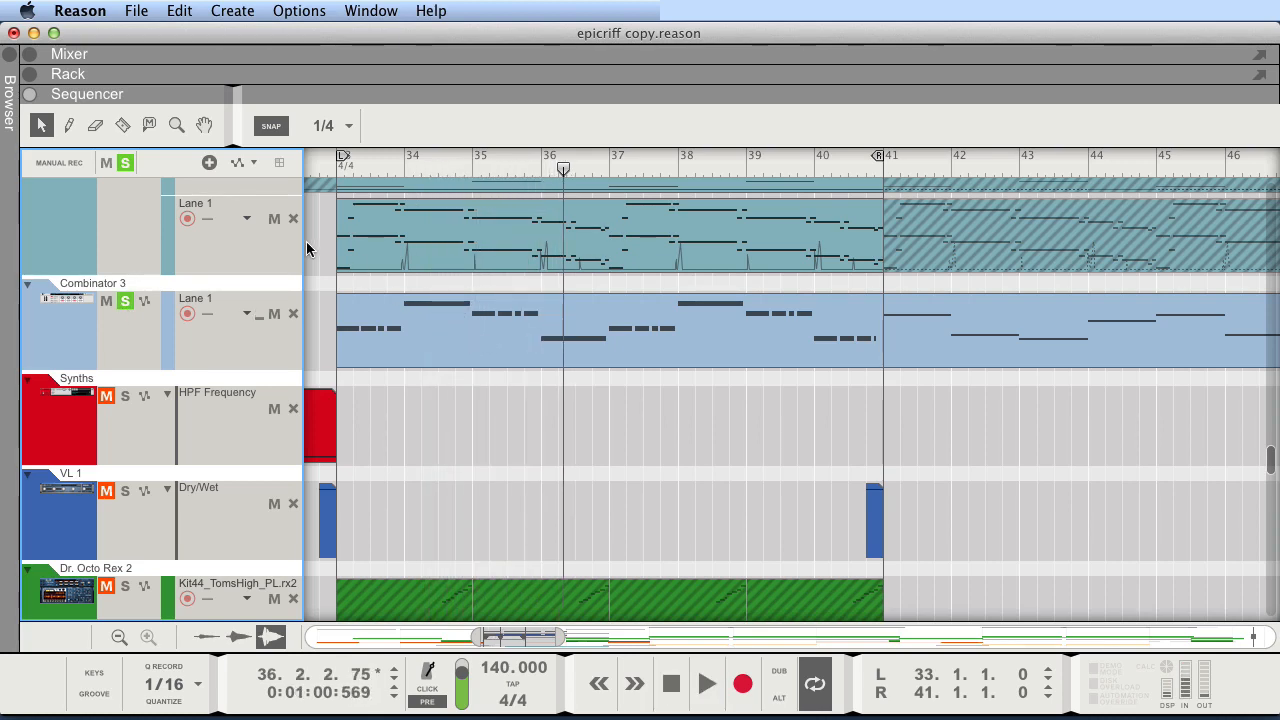
Examine the arrangement from Combinator 1 up to Antidote 1 and back down to Kong 8, comparing the tracks' rhythms
{"action": "scroll", "coordinate": [340, 244], "scroll_direction": "up", "scroll_amount": 15}
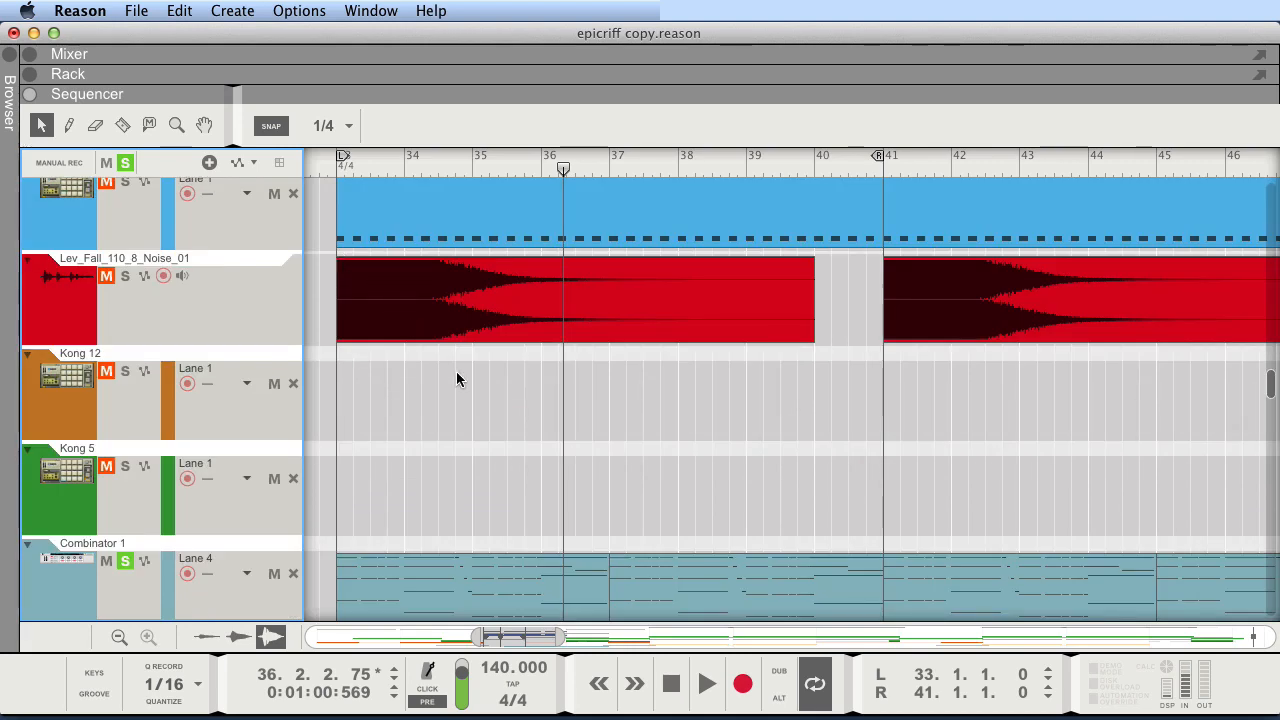
{"action": "scroll", "coordinate": [463, 381], "scroll_direction": "up", "scroll_amount": 10}
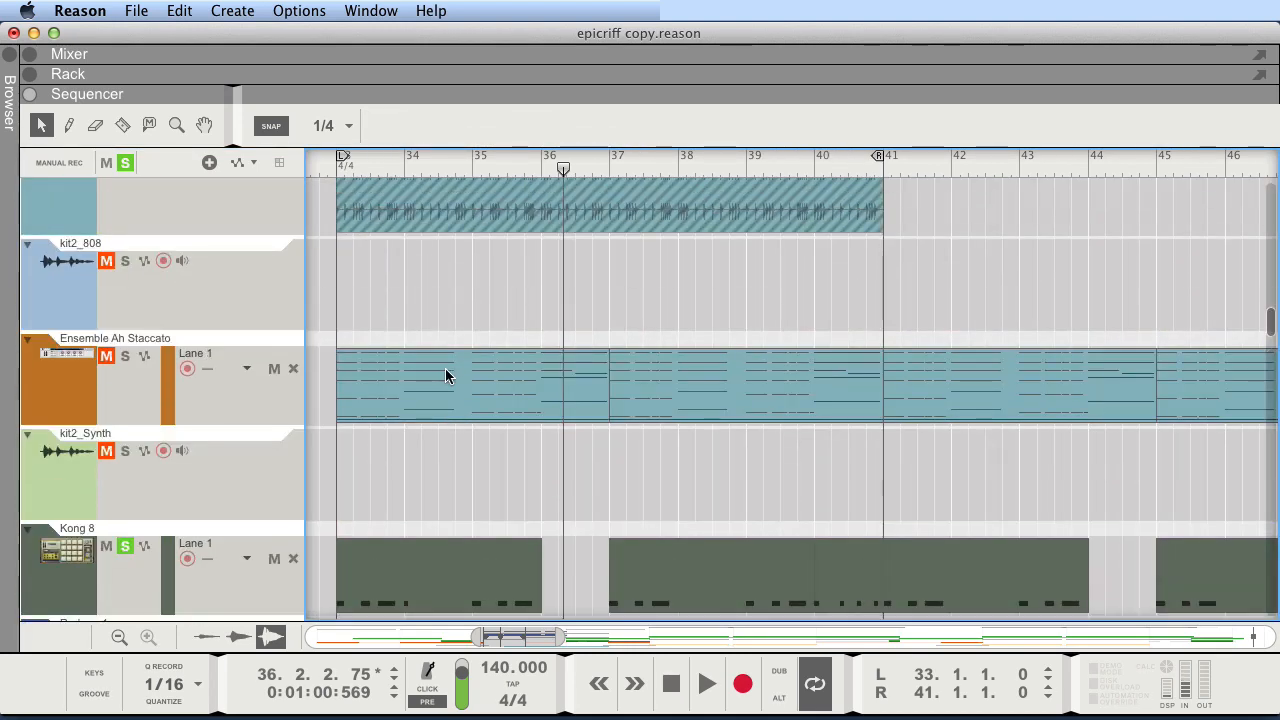
{"action": "scroll", "coordinate": [437, 386], "scroll_direction": "up", "scroll_amount": 8}
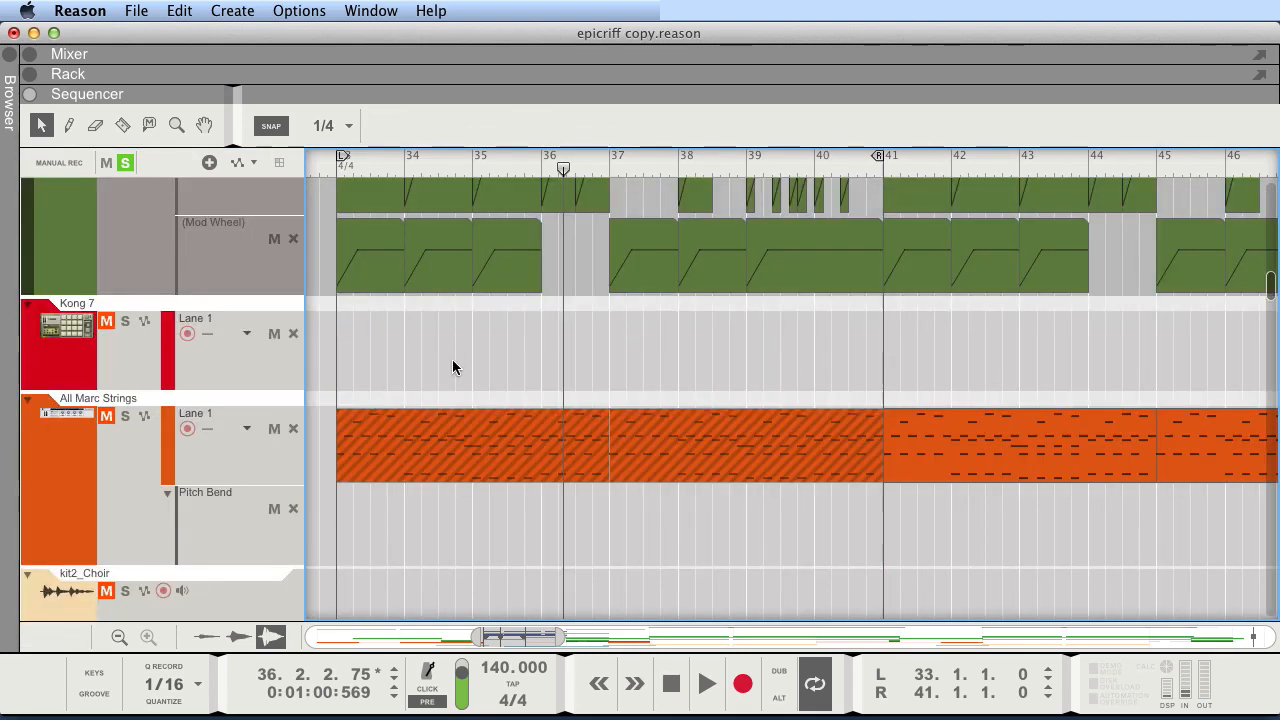
{"action": "scroll", "coordinate": [465, 374], "scroll_direction": "up", "scroll_amount": 4}
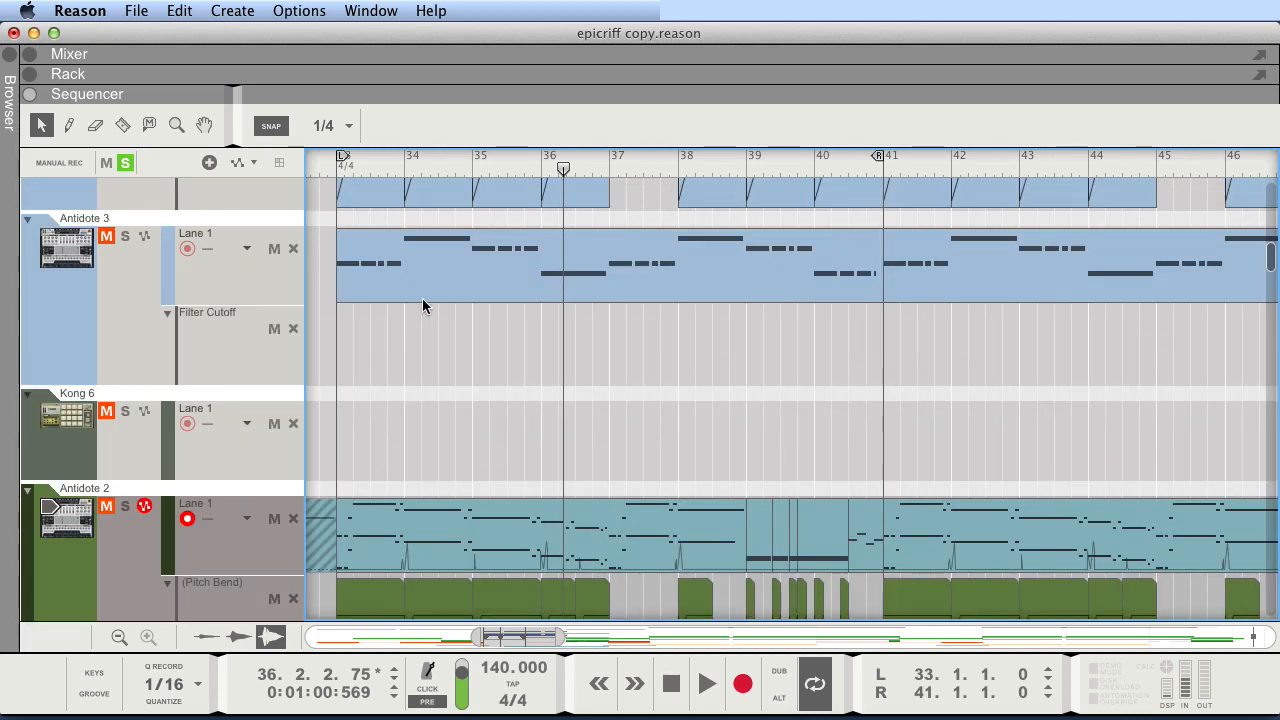
{"action": "scroll", "coordinate": [422, 298], "scroll_direction": "up", "scroll_amount": 1}
{"action": "scroll", "coordinate": [419, 370], "scroll_direction": "up", "scroll_amount": 15}
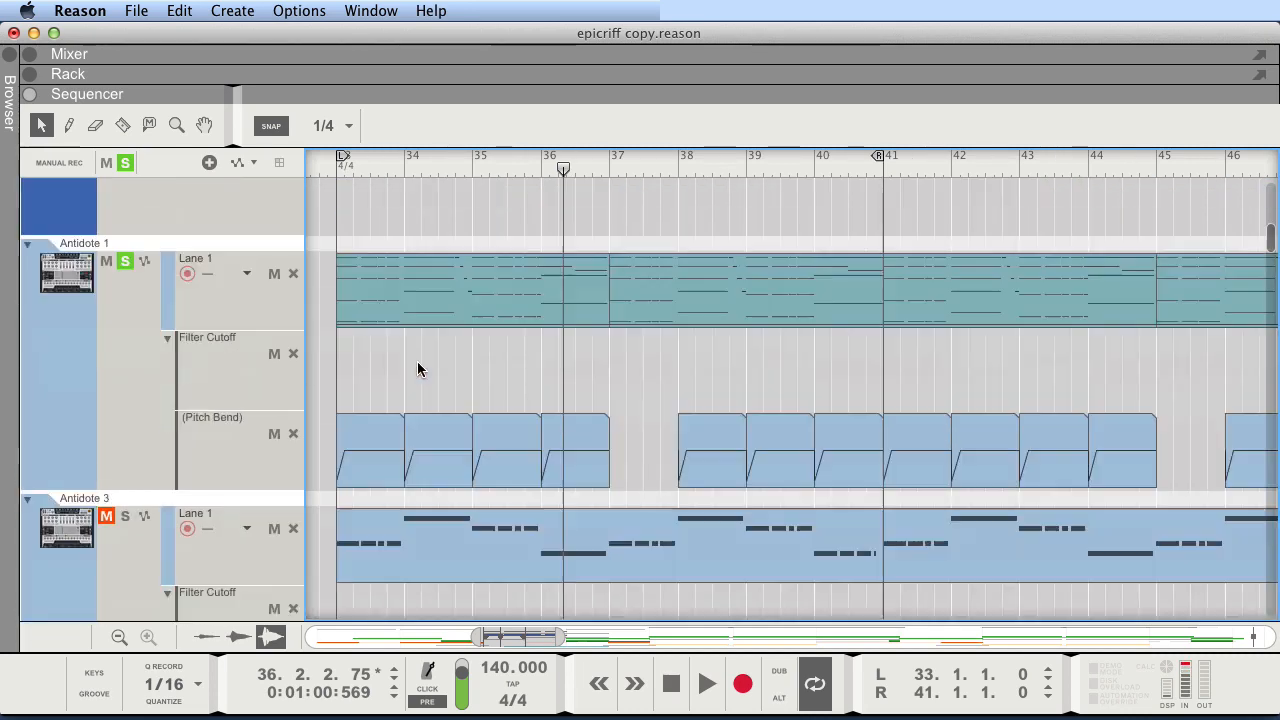
{"action": "scroll", "coordinate": [415, 336], "scroll_direction": "down", "scroll_amount": 10}
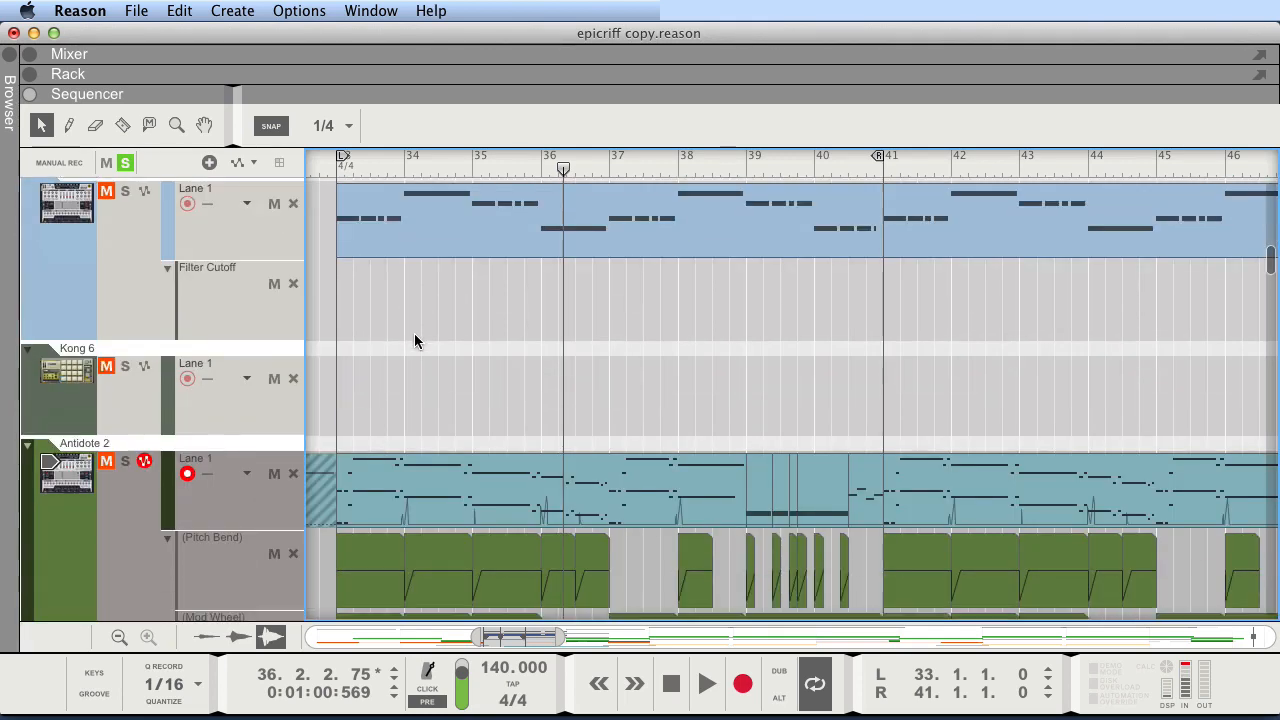
{"action": "scroll", "coordinate": [414, 333], "scroll_direction": "down", "scroll_amount": 10}
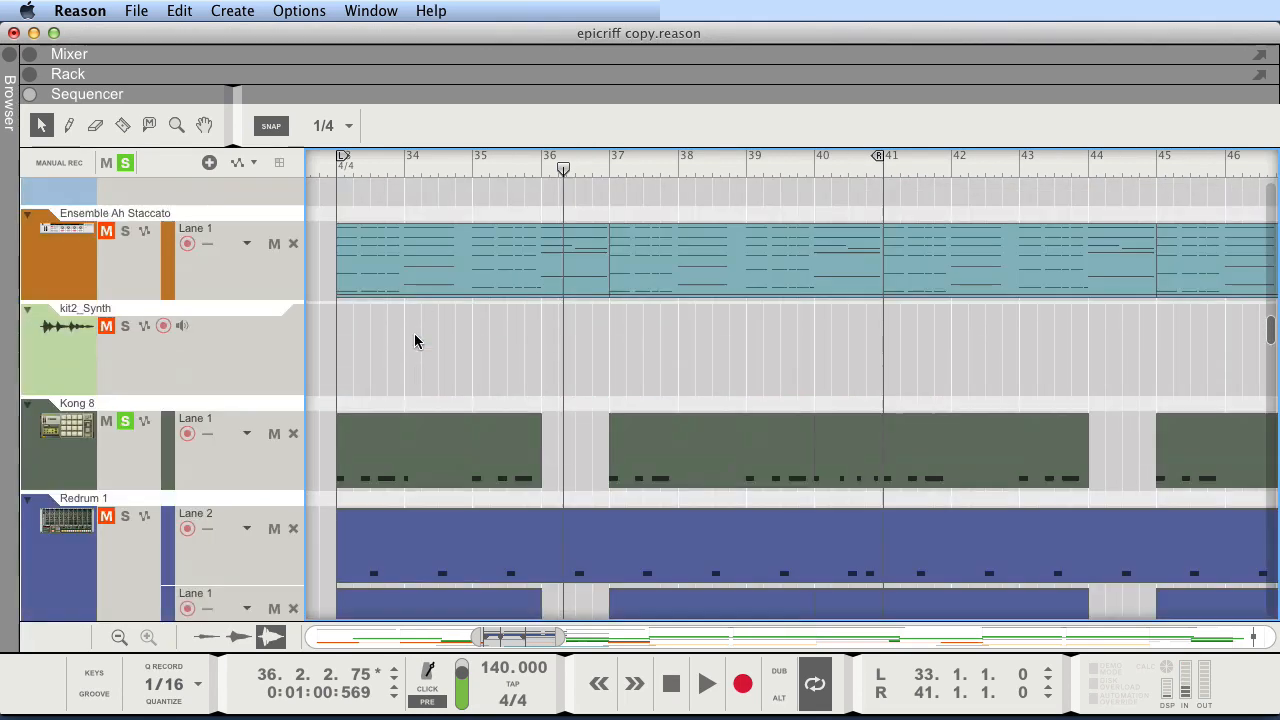
Return to bar 33 and play the soloed synth, Combinator and Kong 8 tracks together beside Redrum 1
{"action": "scroll", "coordinate": [414, 333], "scroll_direction": "down", "scroll_amount": 1}
{"action": "key", "text": "shift+Return"}
{"action": "scroll", "coordinate": [411, 335], "scroll_direction": "down", "scroll_amount": 3}
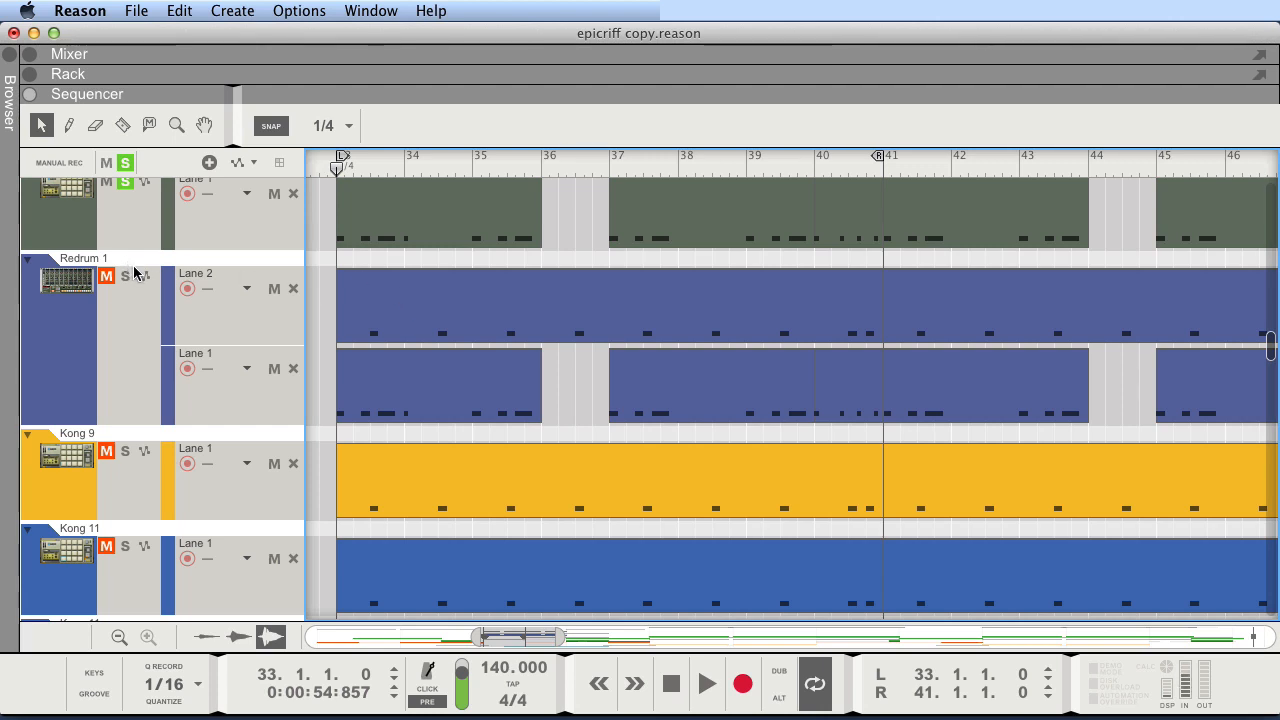
{"action": "key", "text": "space"}
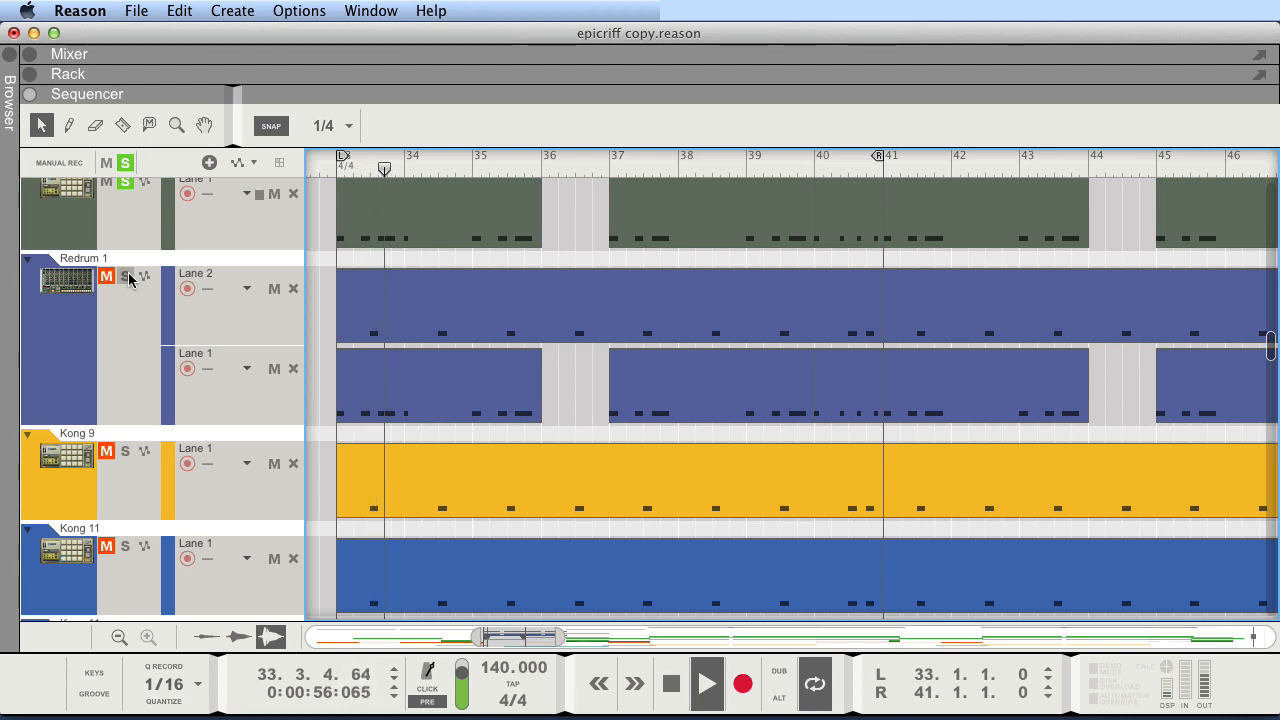
Solo Redrum 1 too, then mute its Lane 2 clip at bar 33 and play the soloed tracks without it
{"action": "left_click", "coordinate": [125, 277]}
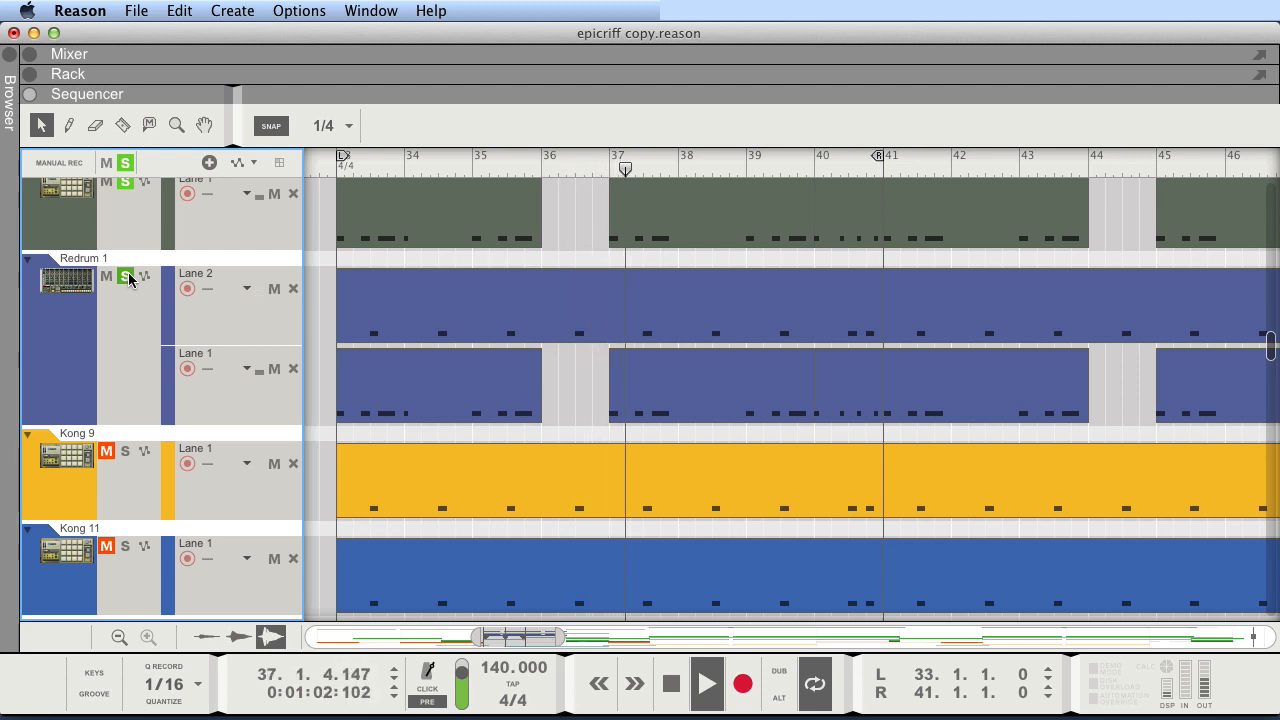
{"action": "key", "text": "space"}
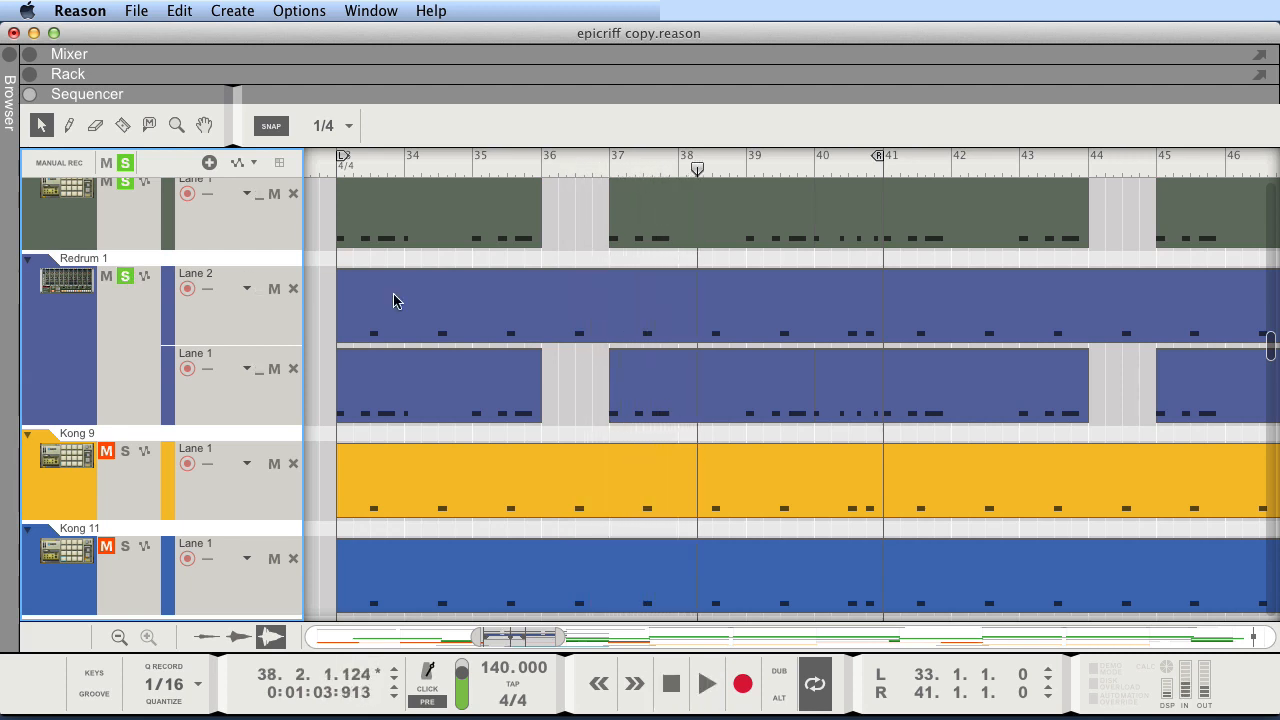
{"action": "left_click", "coordinate": [373, 318]}
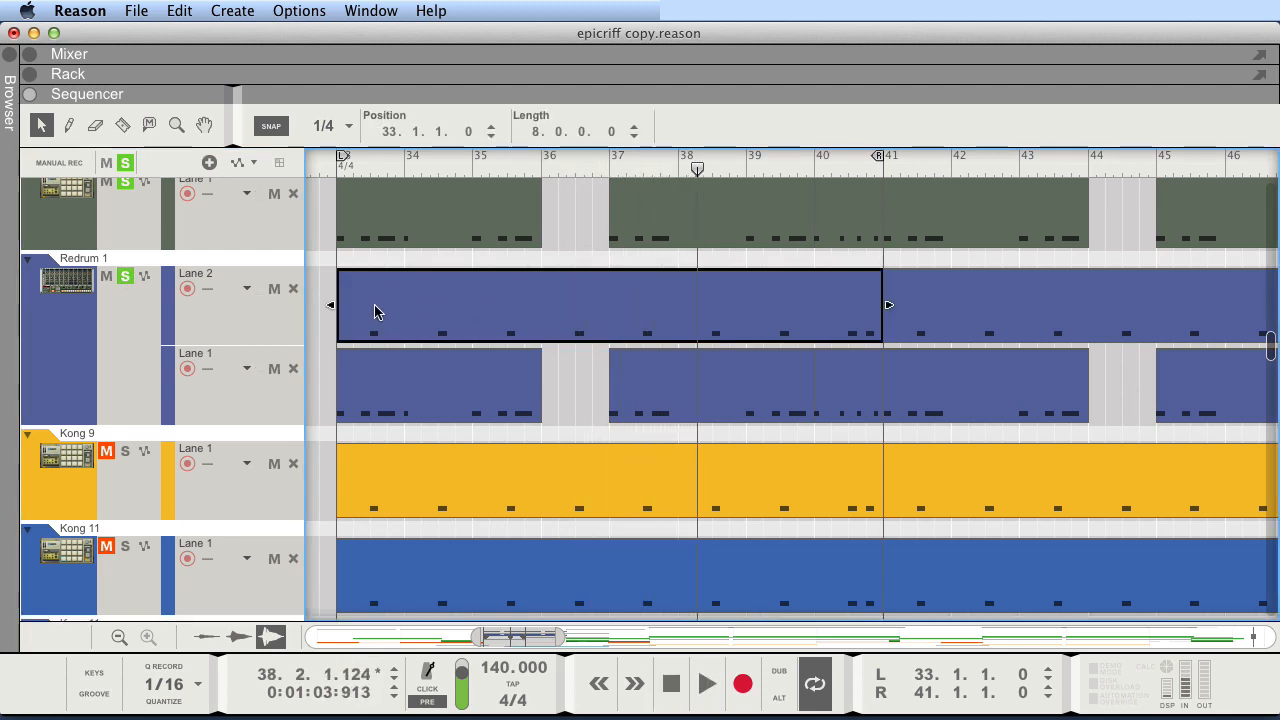
{"action": "key", "text": "m"}
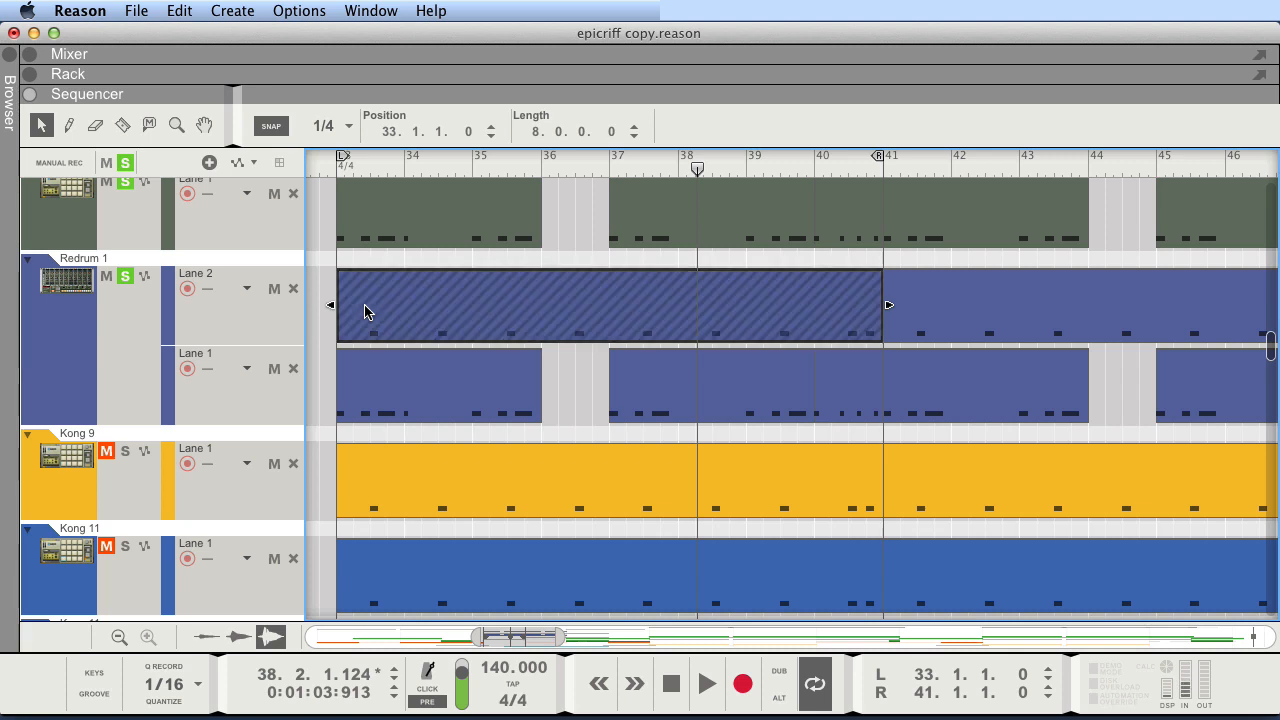
{"action": "key", "text": "space"}
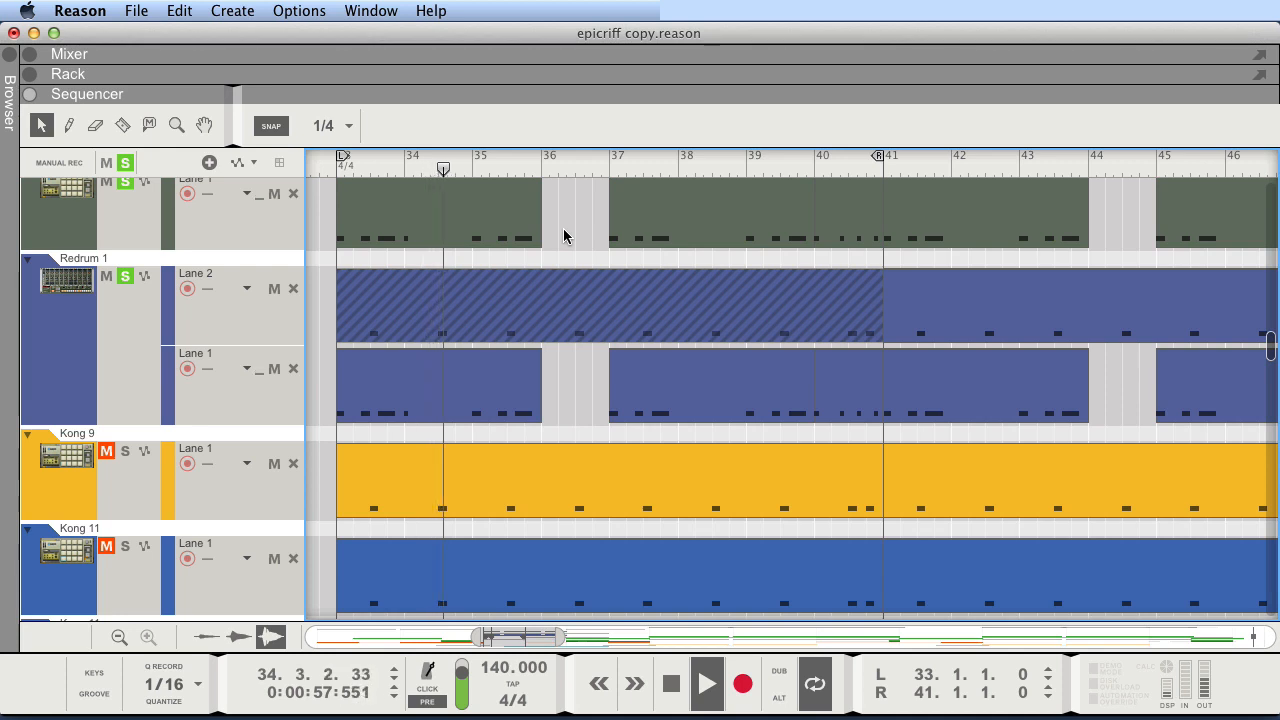
Stop playback, unmute the Redrum 1 Lane 2 clip at bar 33 and clear all track solos
{"action": "key", "text": "space"}
{"action": "left_click", "coordinate": [538, 305]}
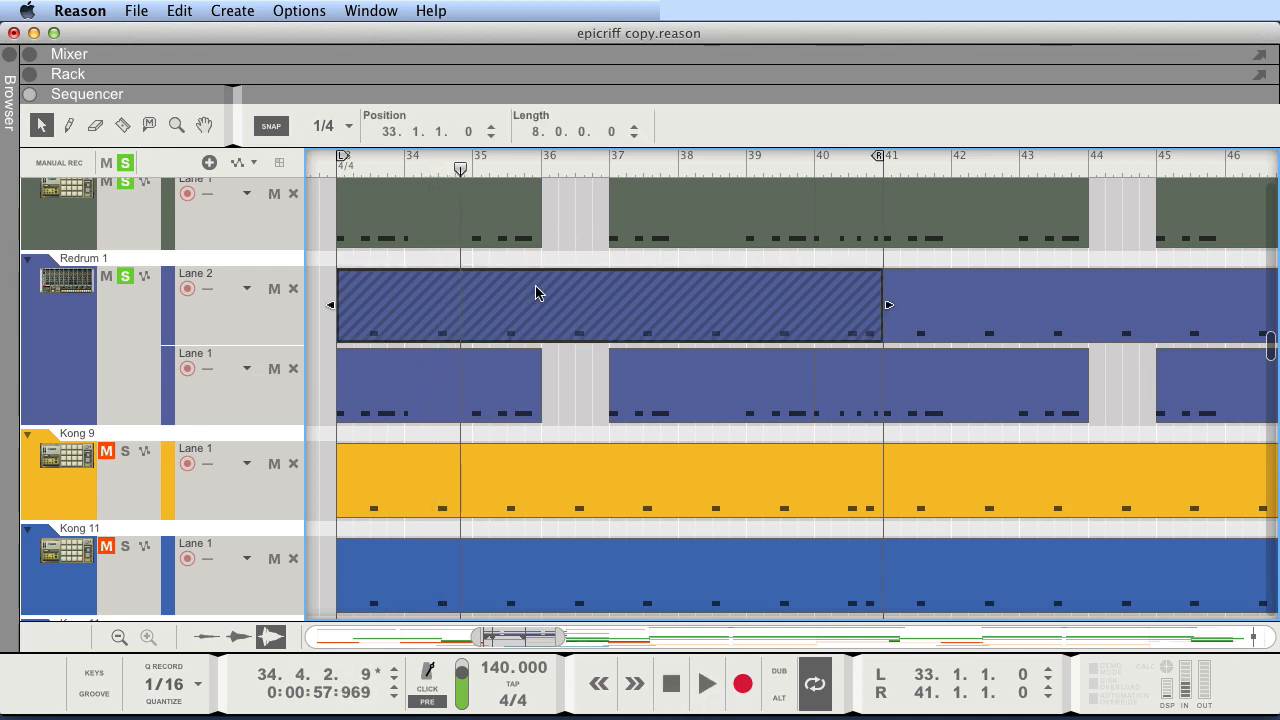
{"action": "key", "text": "m"}
{"action": "left_click", "coordinate": [120, 162]}
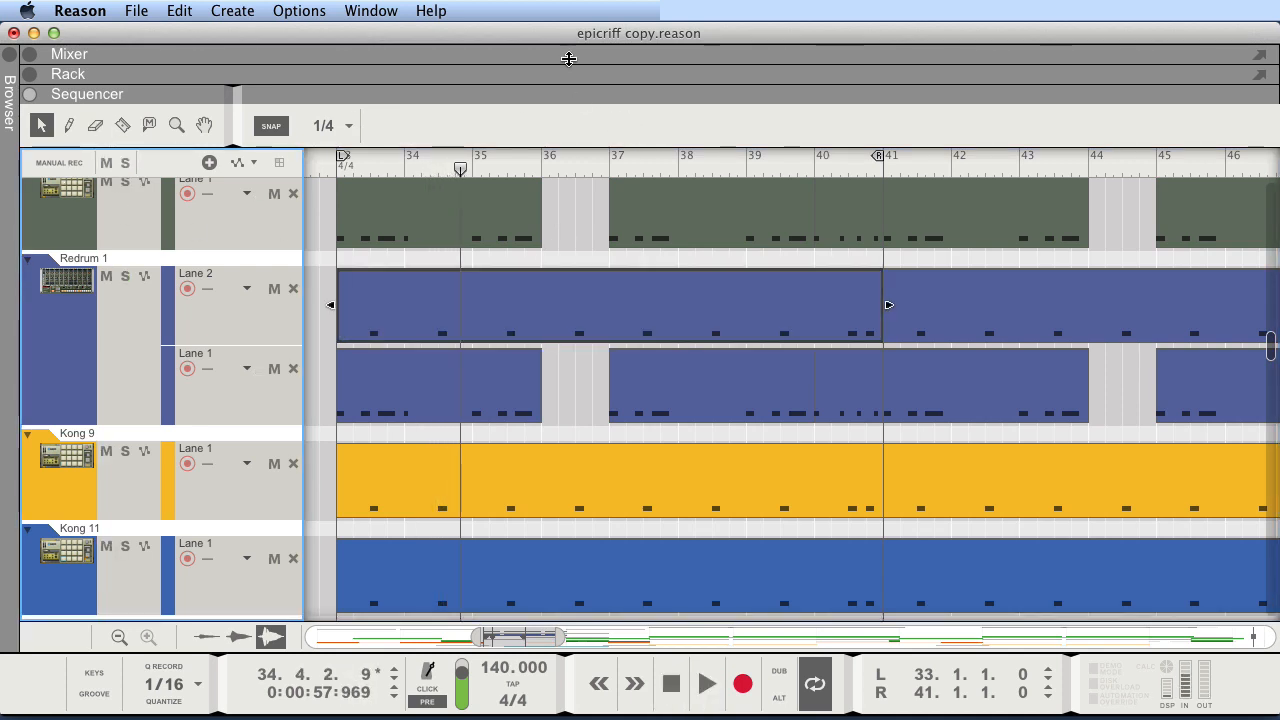
Go back to the Antidote 1 track and play the full arrangement from bar 33
{"action": "scroll", "coordinate": [508, 314], "scroll_direction": "down", "scroll_amount": 15}
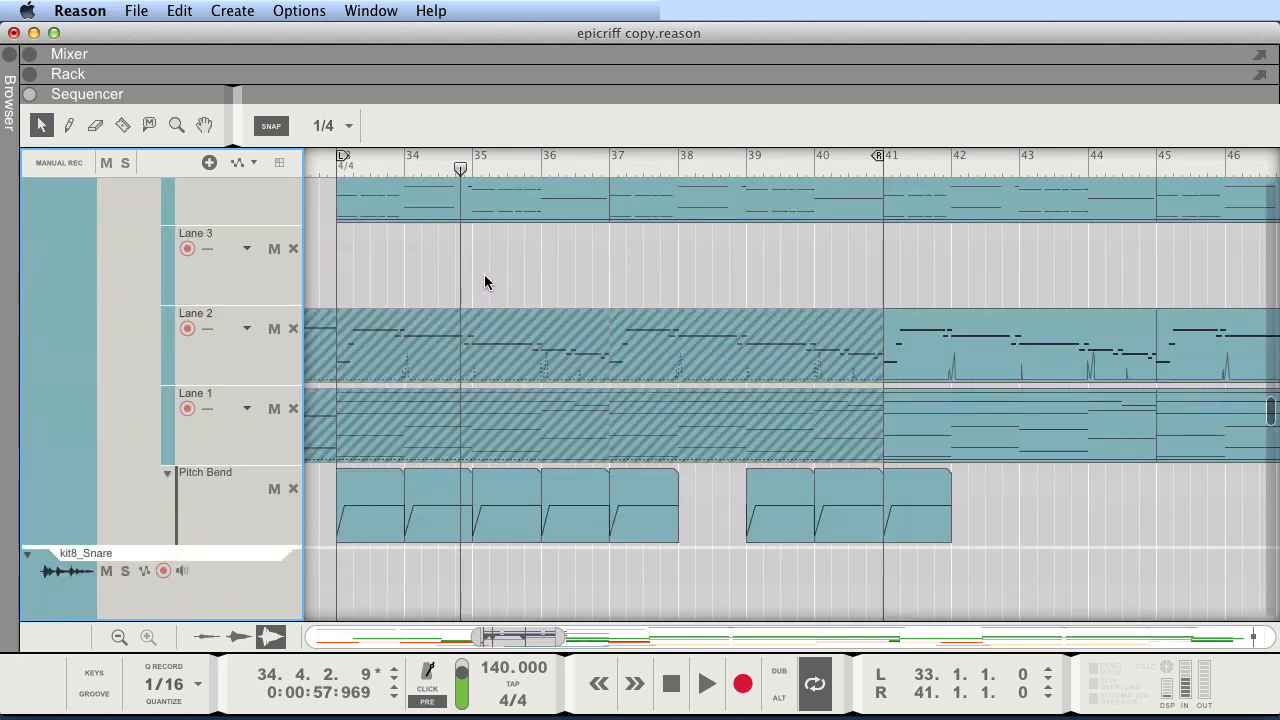
{"action": "scroll", "coordinate": [484, 281], "scroll_direction": "down", "scroll_amount": 1}
{"action": "scroll", "coordinate": [480, 280], "scroll_direction": "up", "scroll_amount": 1}
{"action": "left_click", "coordinate": [513, 226]}
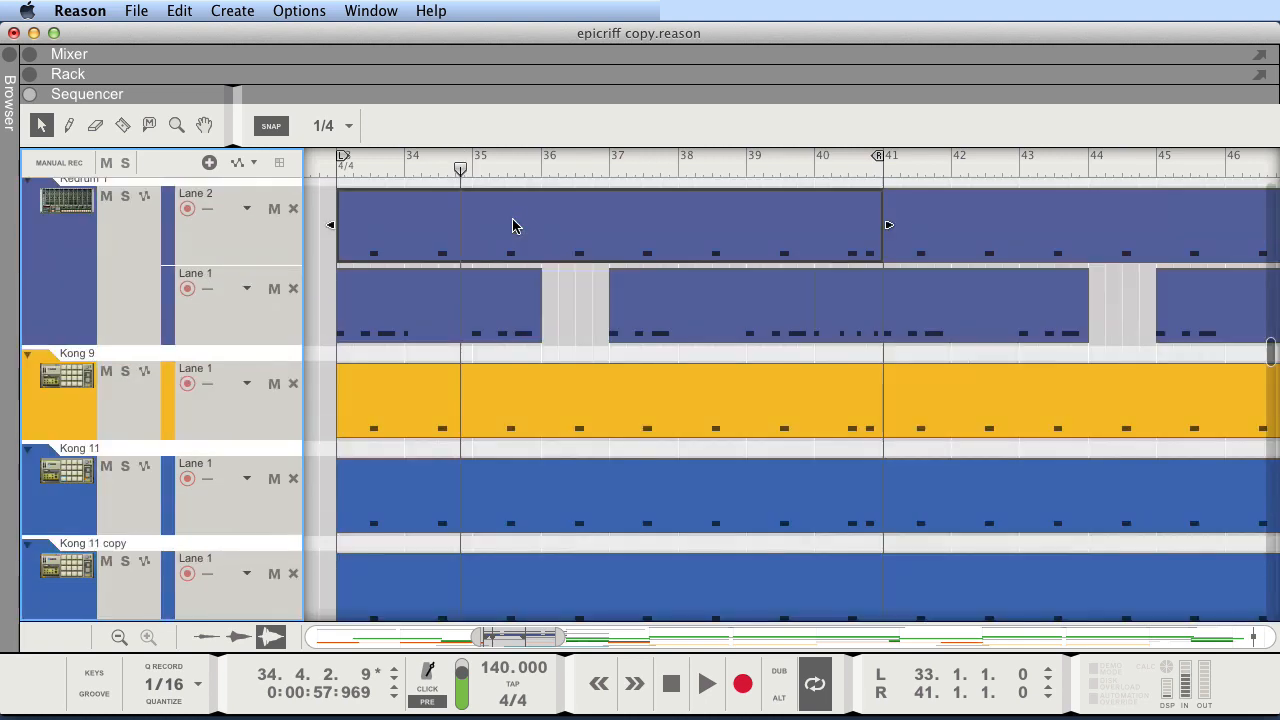
{"action": "scroll", "coordinate": [510, 220], "scroll_direction": "down", "scroll_amount": 10}
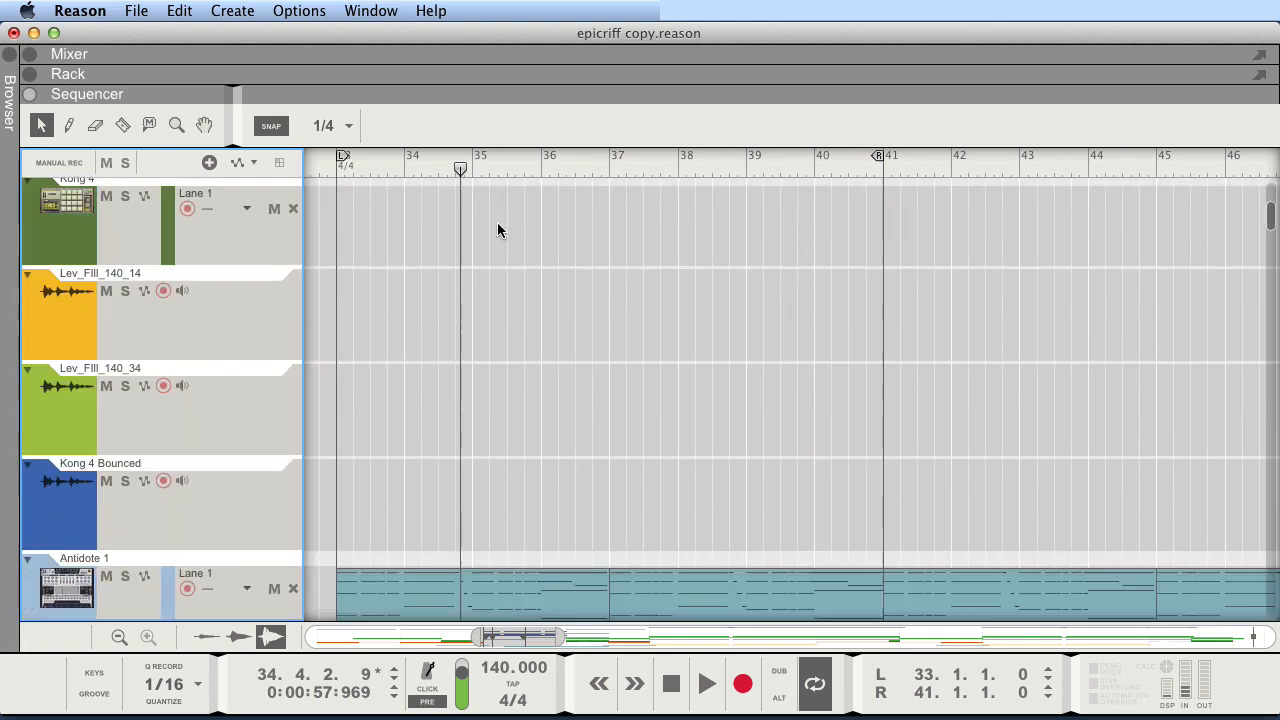
{"action": "scroll", "coordinate": [498, 230], "scroll_direction": "down", "scroll_amount": 3}
{"action": "key", "text": "shift+Return"}
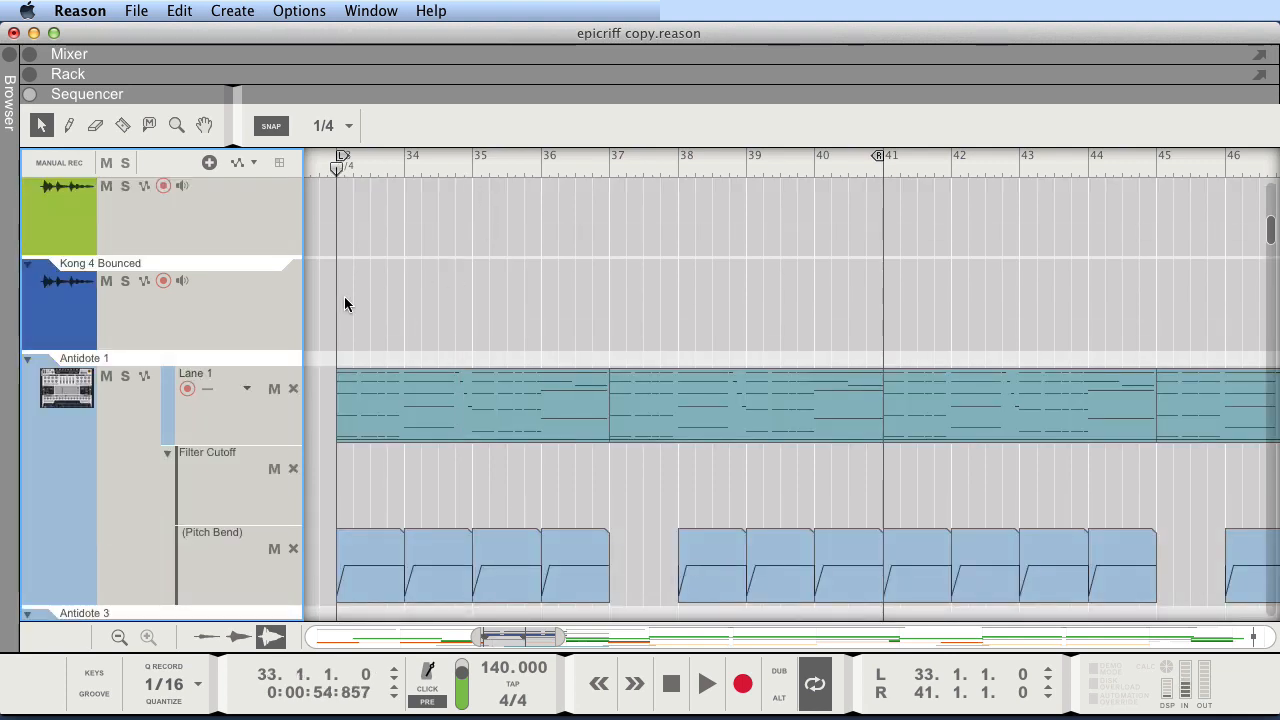
{"action": "scroll", "coordinate": [303, 314], "scroll_direction": "down", "scroll_amount": 1}
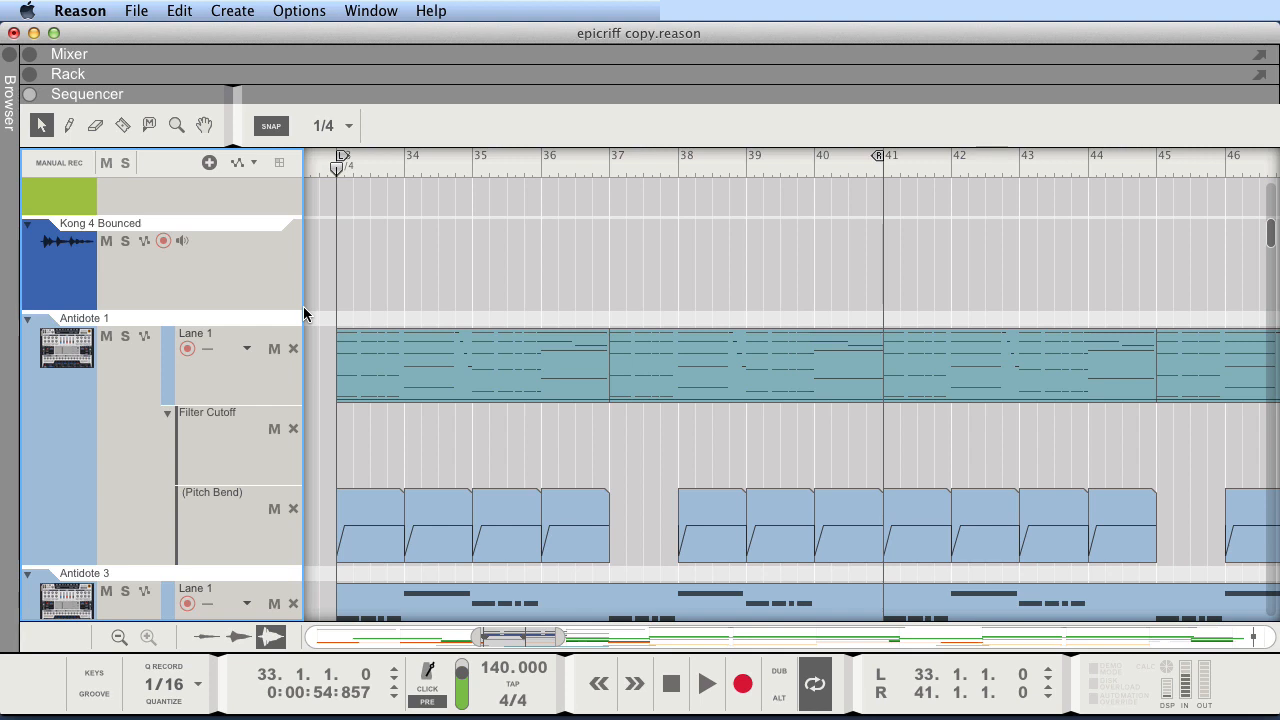
{"action": "key", "text": "space"}
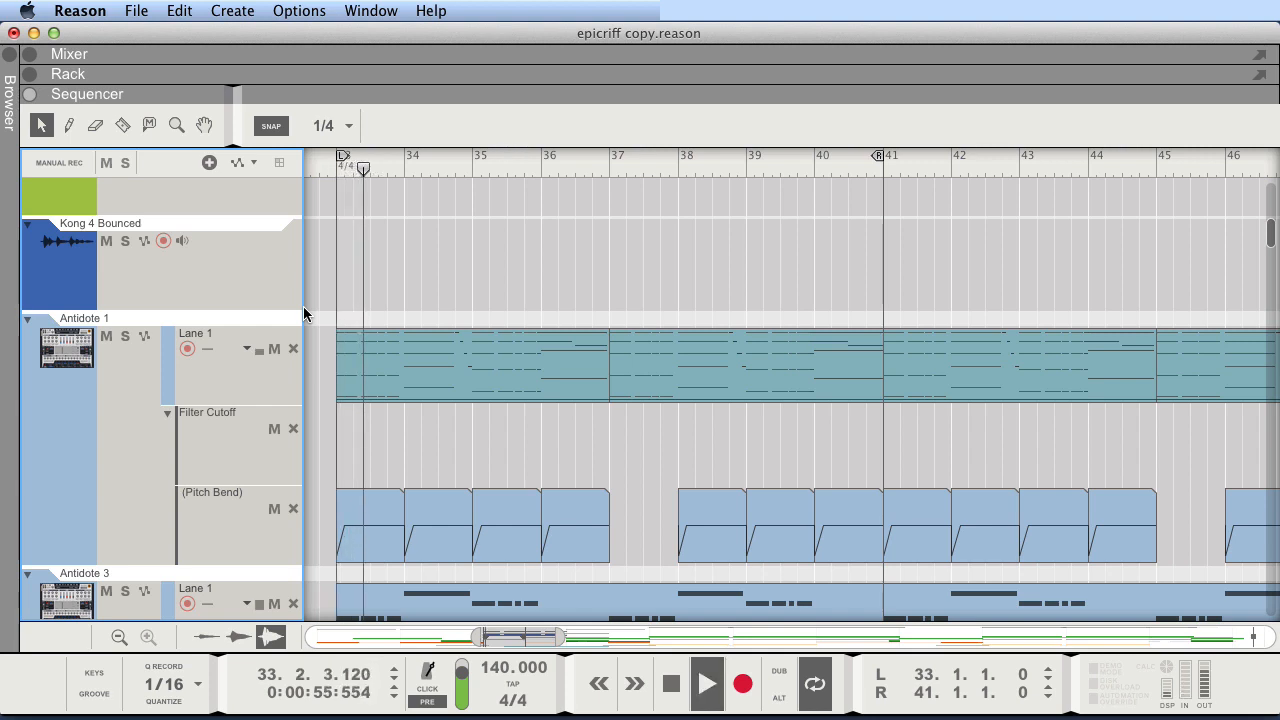
{"action": "scroll", "coordinate": [305, 314], "scroll_direction": "down", "scroll_amount": 1}
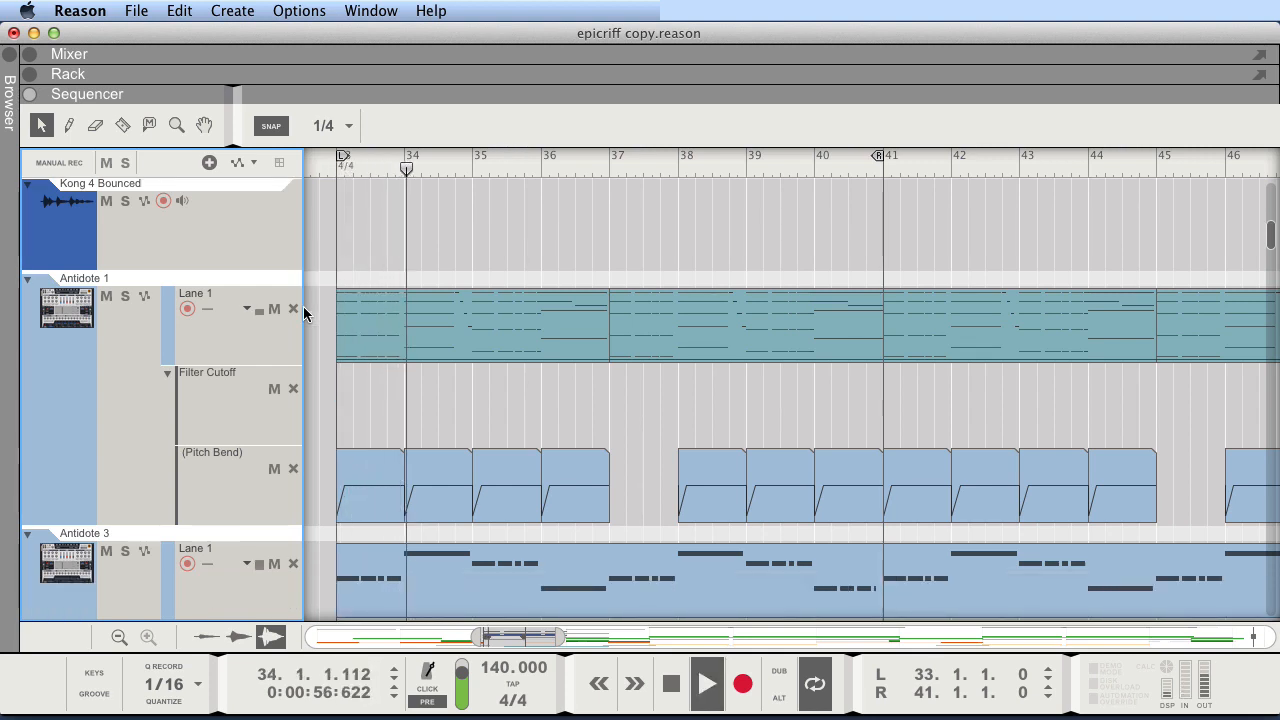
Compare the mix with Antidote 1 soloed, muted and unmuted again while the loop plays
{"action": "left_click", "coordinate": [127, 300]}
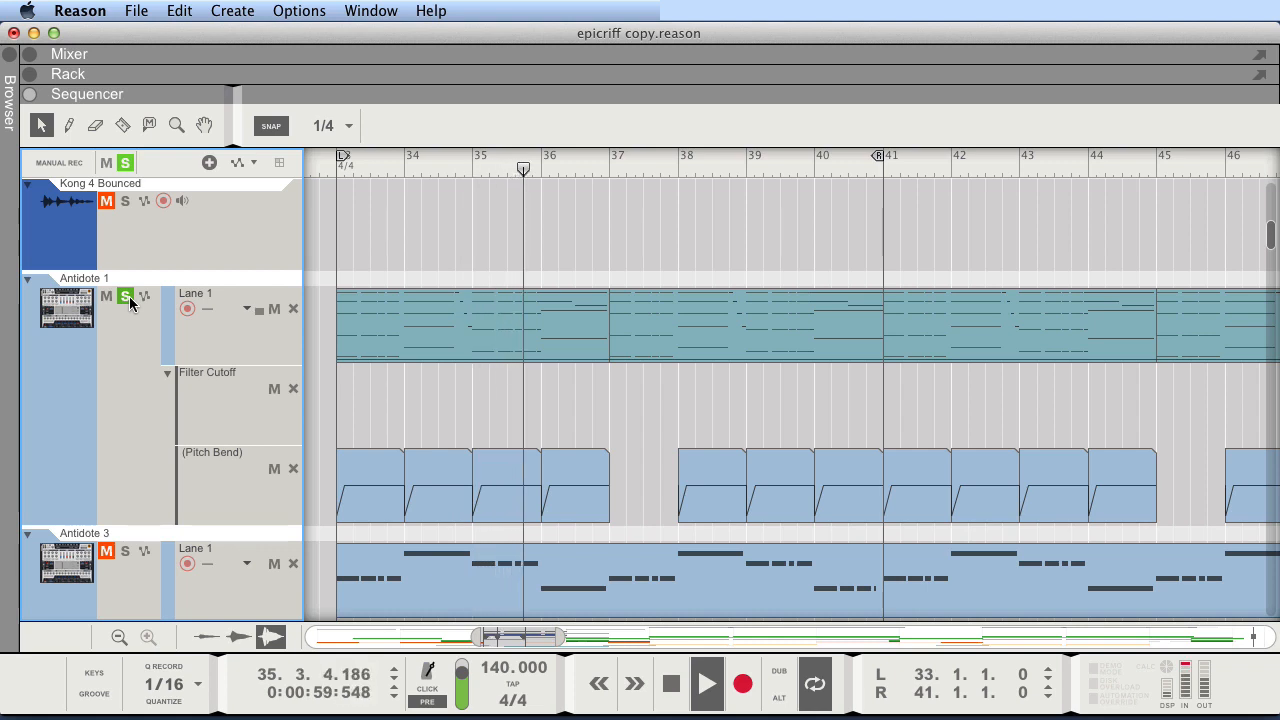
{"action": "left_click", "coordinate": [107, 297]}
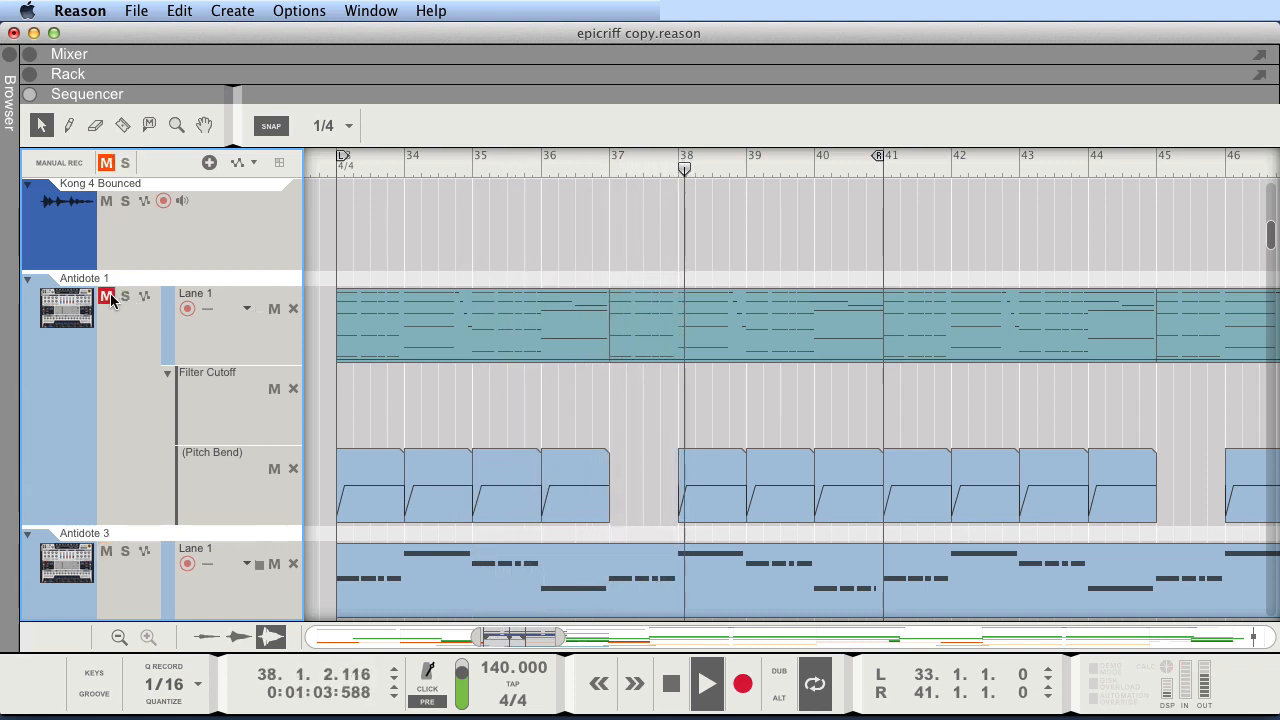
{"action": "left_click", "coordinate": [107, 297]}
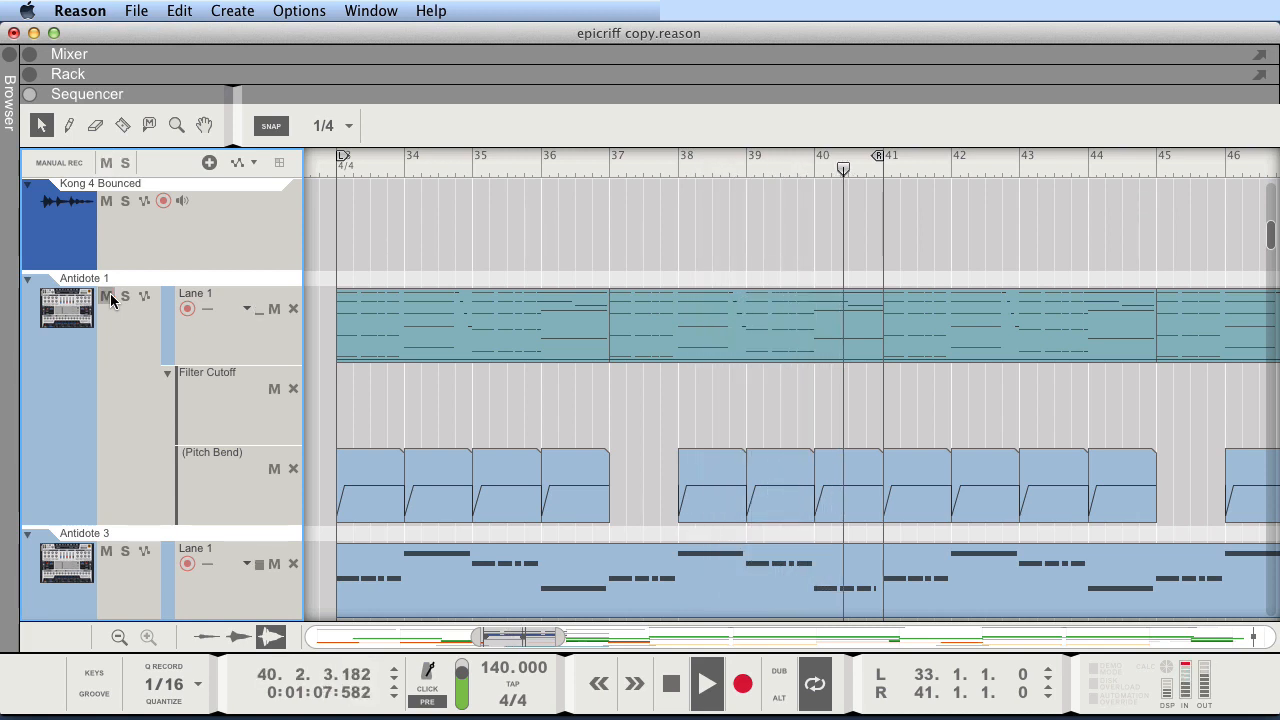
Audition Antidote 3 on its own, then compare the full mix with that track muted and unmuted
{"action": "scroll", "coordinate": [116, 340], "scroll_direction": "down", "scroll_amount": 1}
{"action": "left_click", "coordinate": [126, 517]}
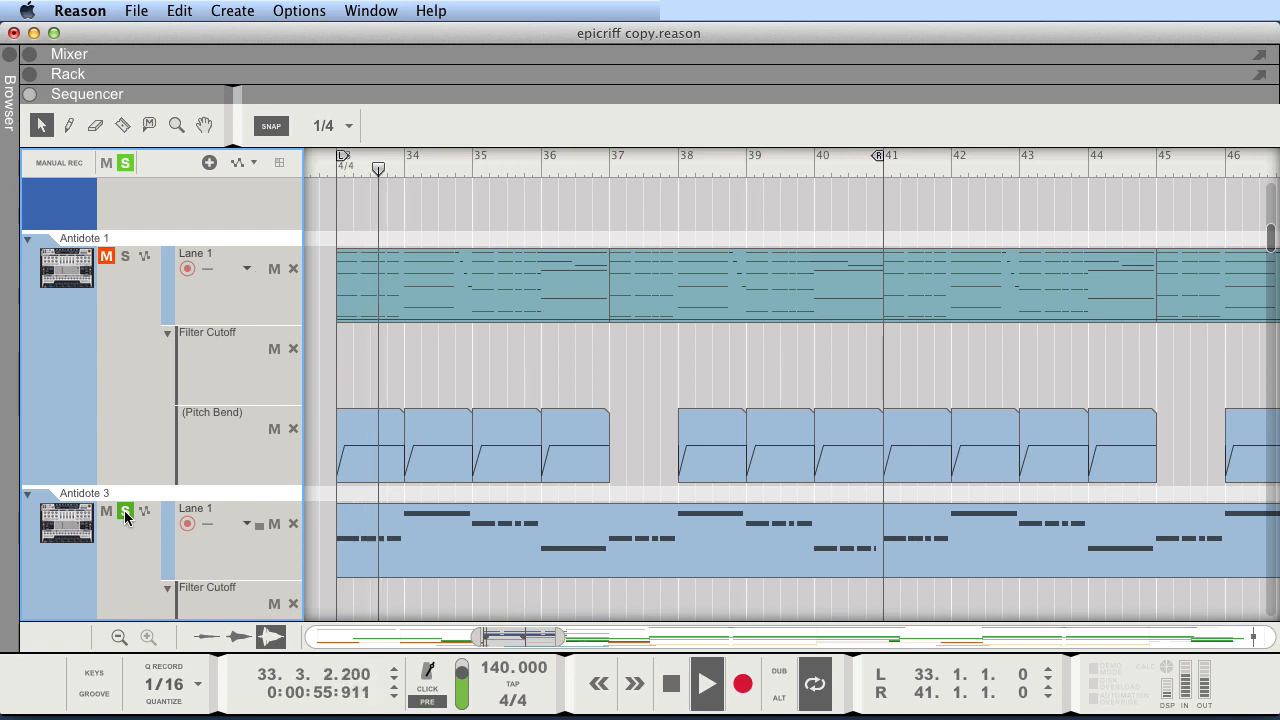
{"action": "left_click", "coordinate": [126, 517]}
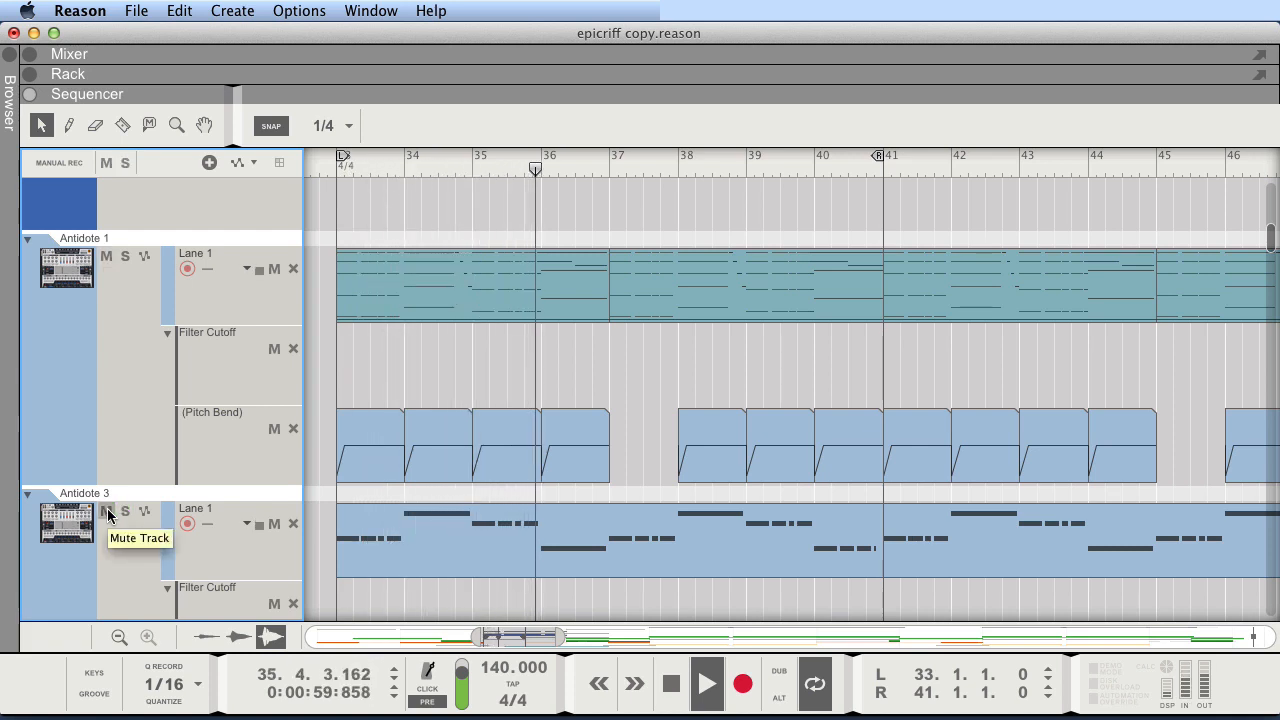
{"action": "left_click", "coordinate": [107, 512]}
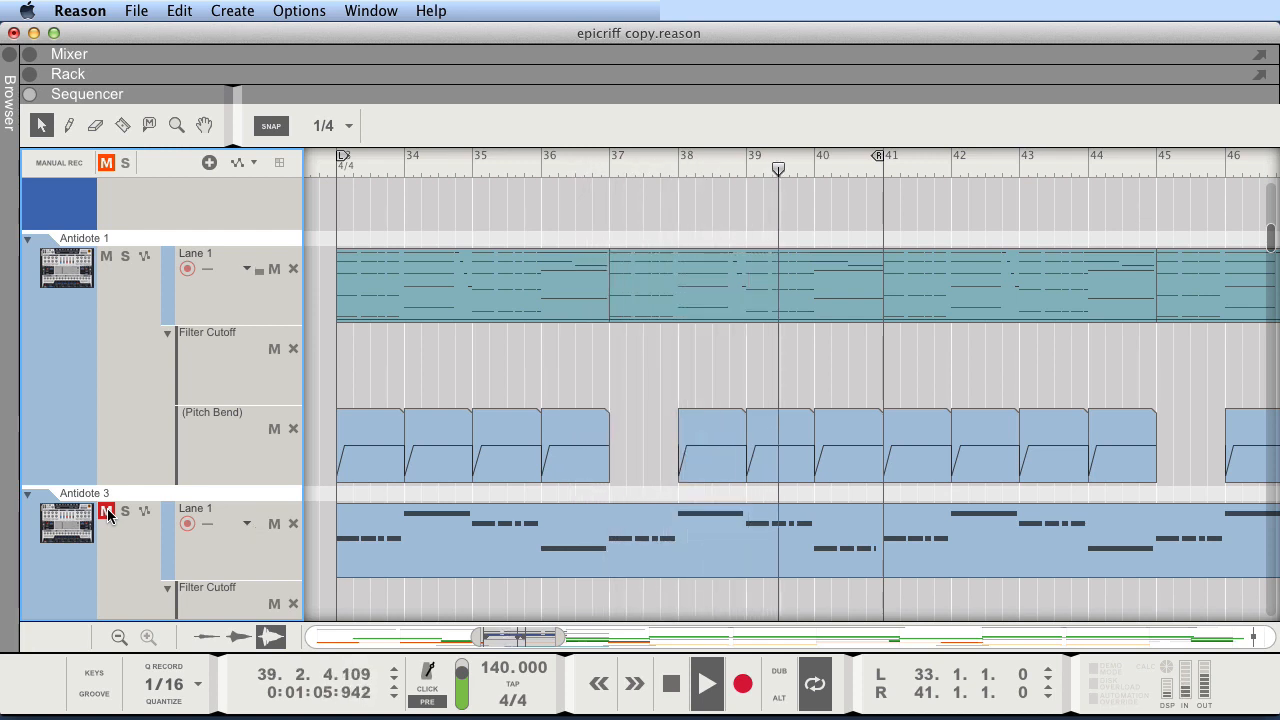
{"action": "left_click", "coordinate": [107, 512]}
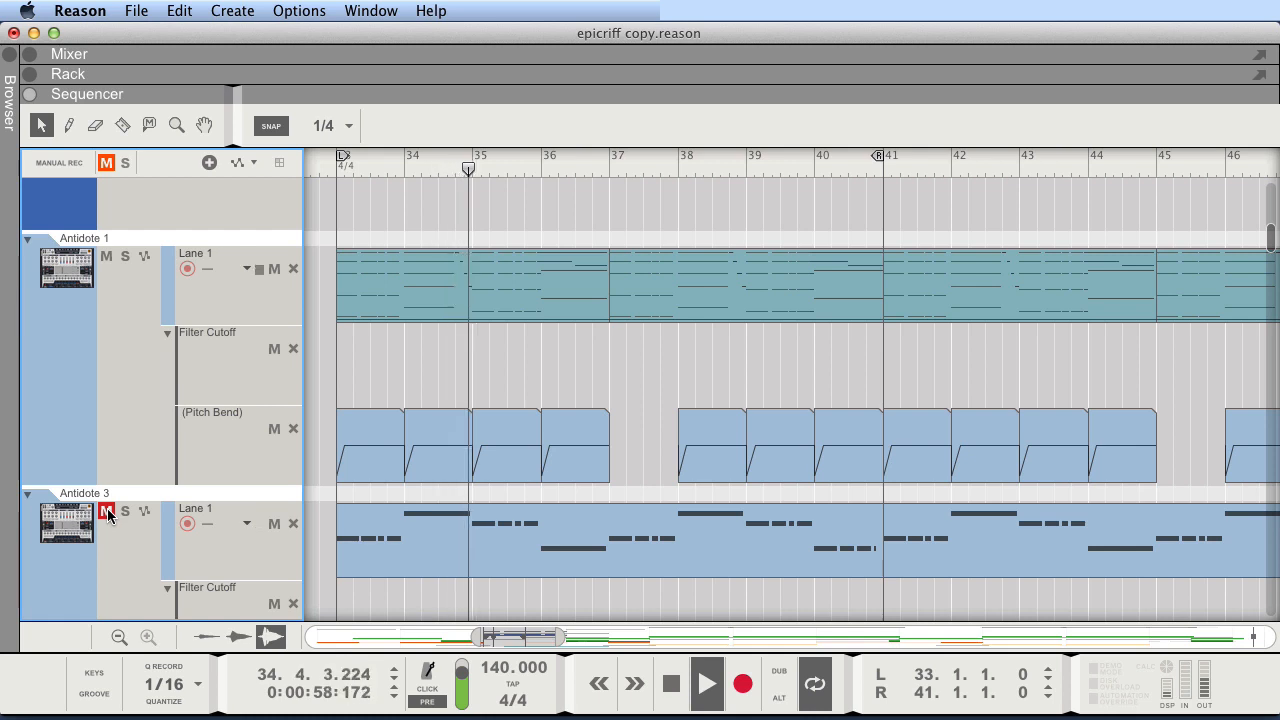
{"action": "left_click", "coordinate": [107, 512]}
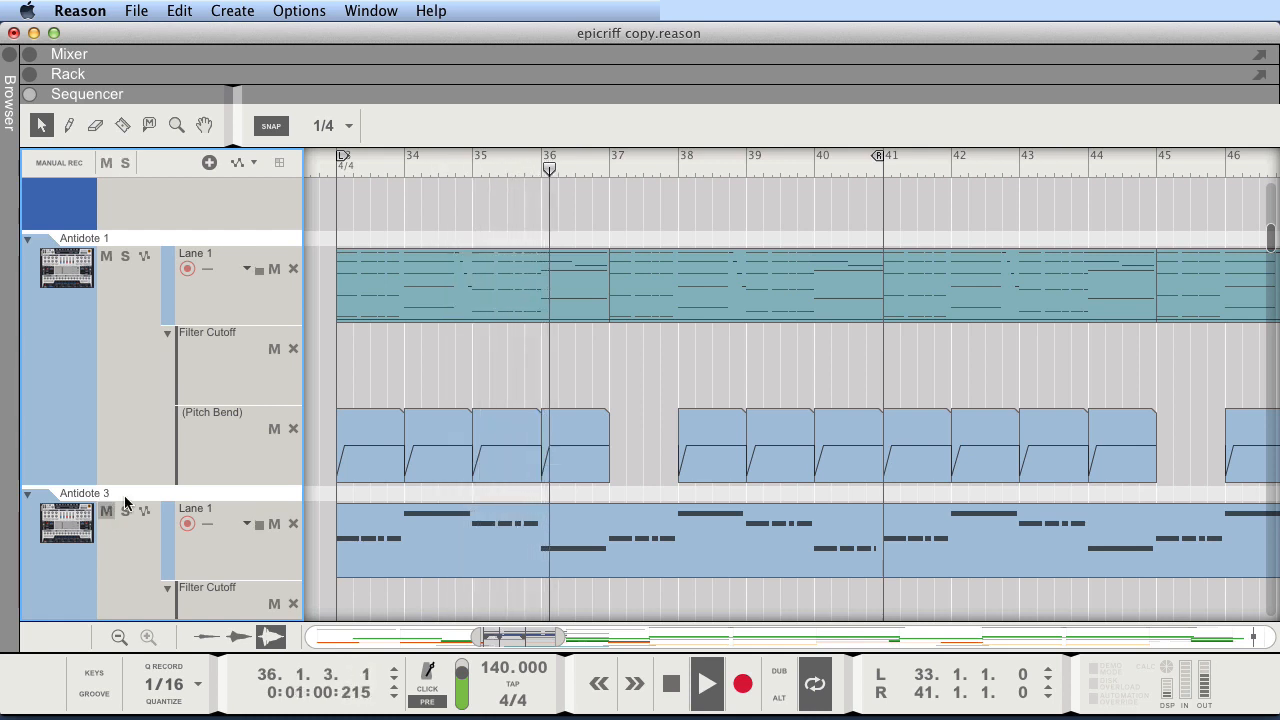
Play the mix from bar 33 with Antidote 2 muted, then stop, unmute it and return to bar 33
{"action": "scroll", "coordinate": [300, 400], "scroll_direction": "down", "scroll_amount": 10}
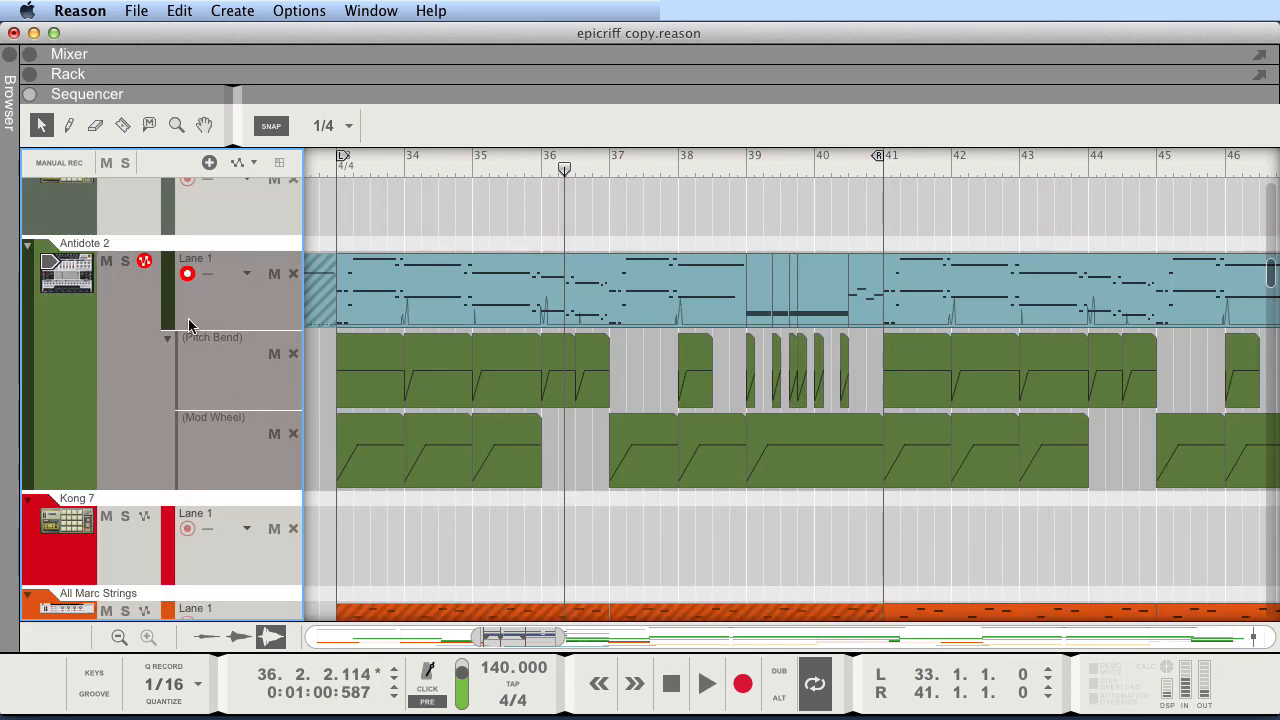
{"action": "scroll", "coordinate": [188, 326], "scroll_direction": "up", "scroll_amount": 1}
{"action": "key", "text": "shift+Return"}
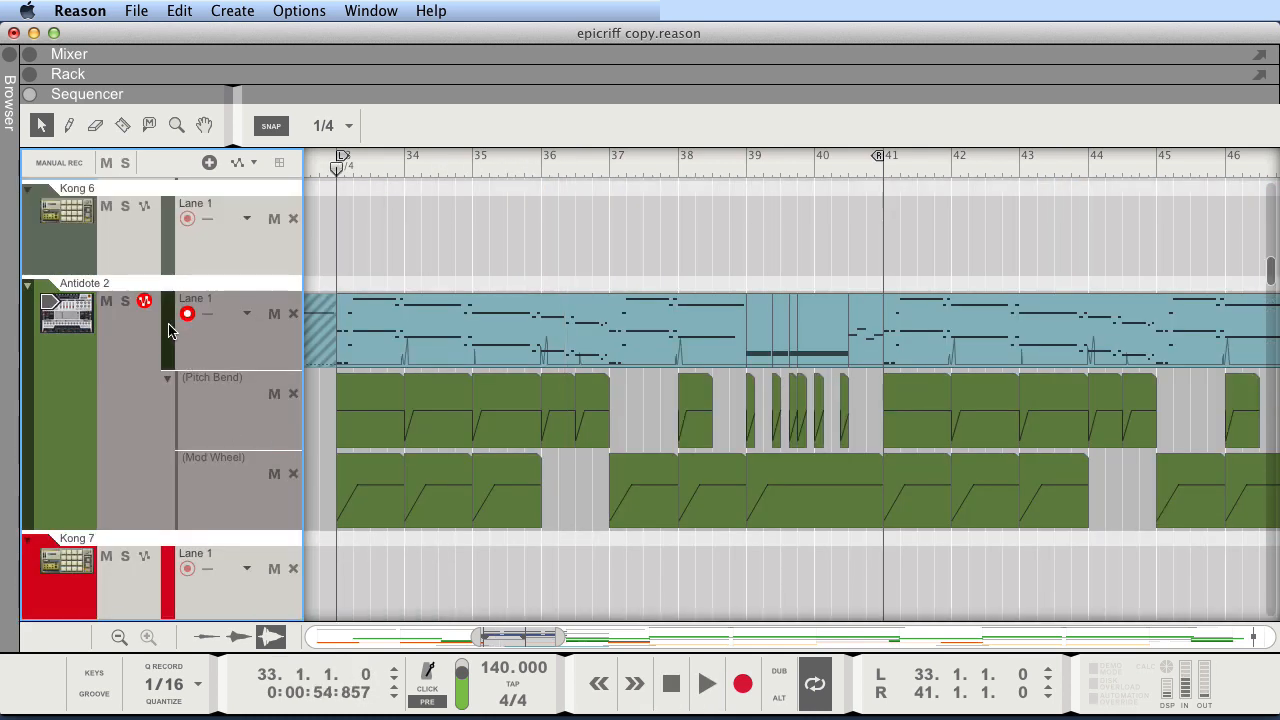
{"action": "left_click", "coordinate": [108, 305]}
{"action": "key", "text": "space"}
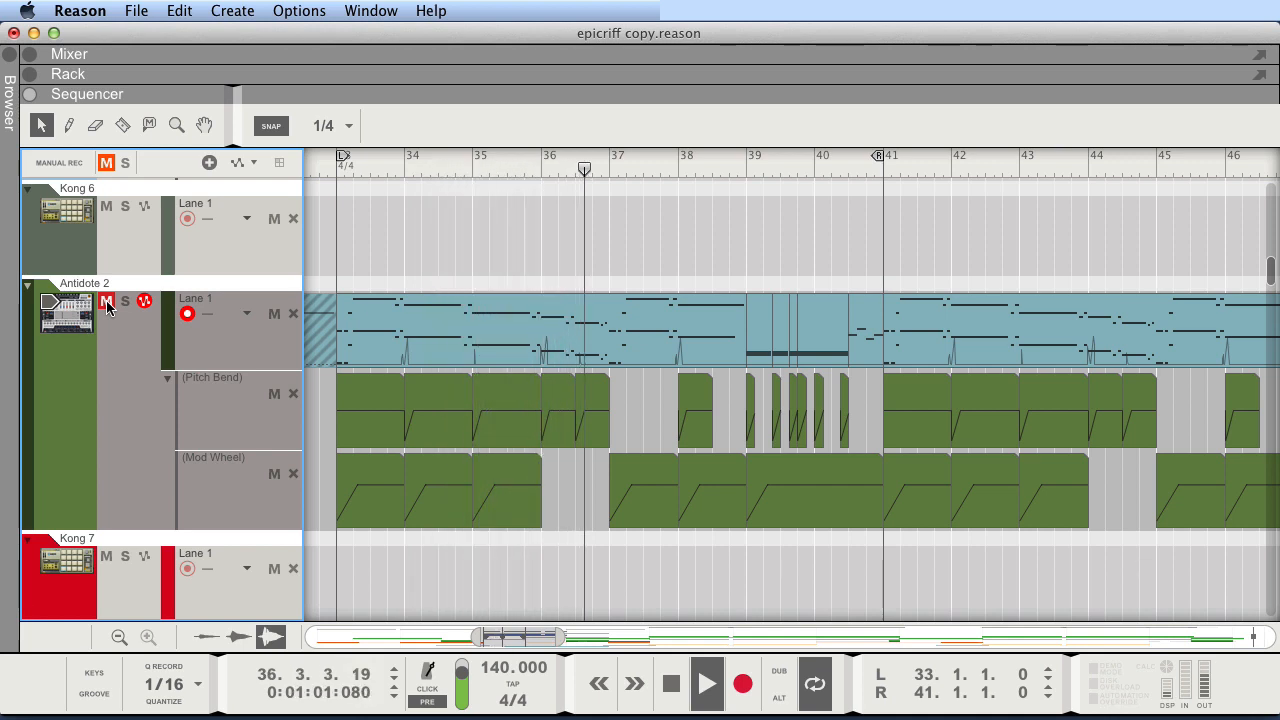
{"action": "key", "text": "space"}
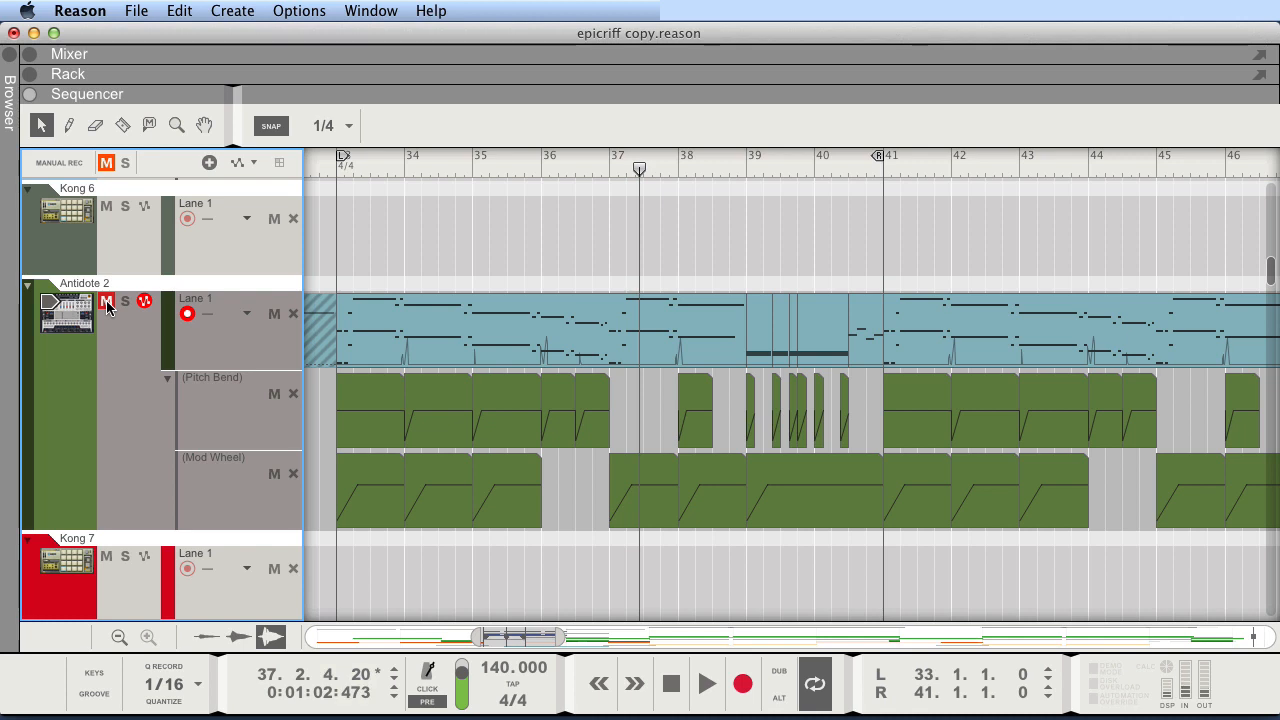
{"action": "left_click", "coordinate": [106, 302]}
{"action": "key", "text": "KP_0"}
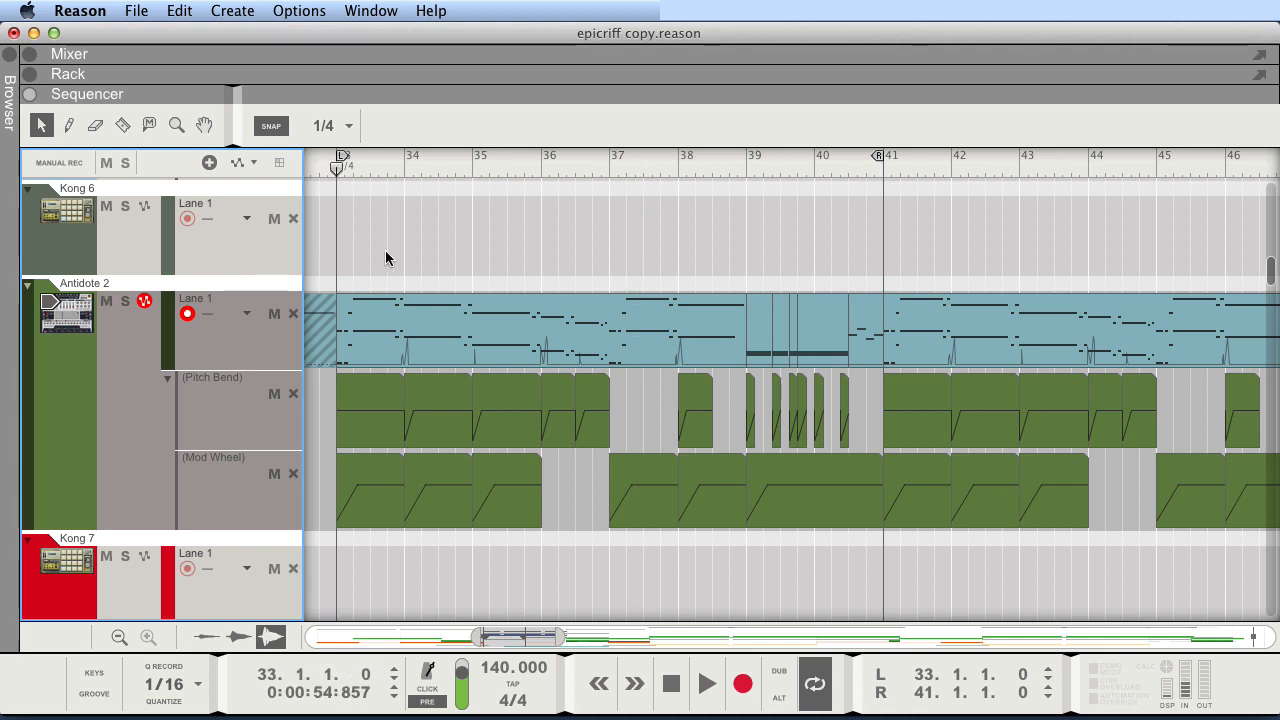
Highlight the Antidote 2 Lane 1 clips from bar 33 to bar 41 to point out the melody, then deselect them
{"action": "left_click_drag", "start_coordinate": [421, 254], "coordinate": [873, 324]}
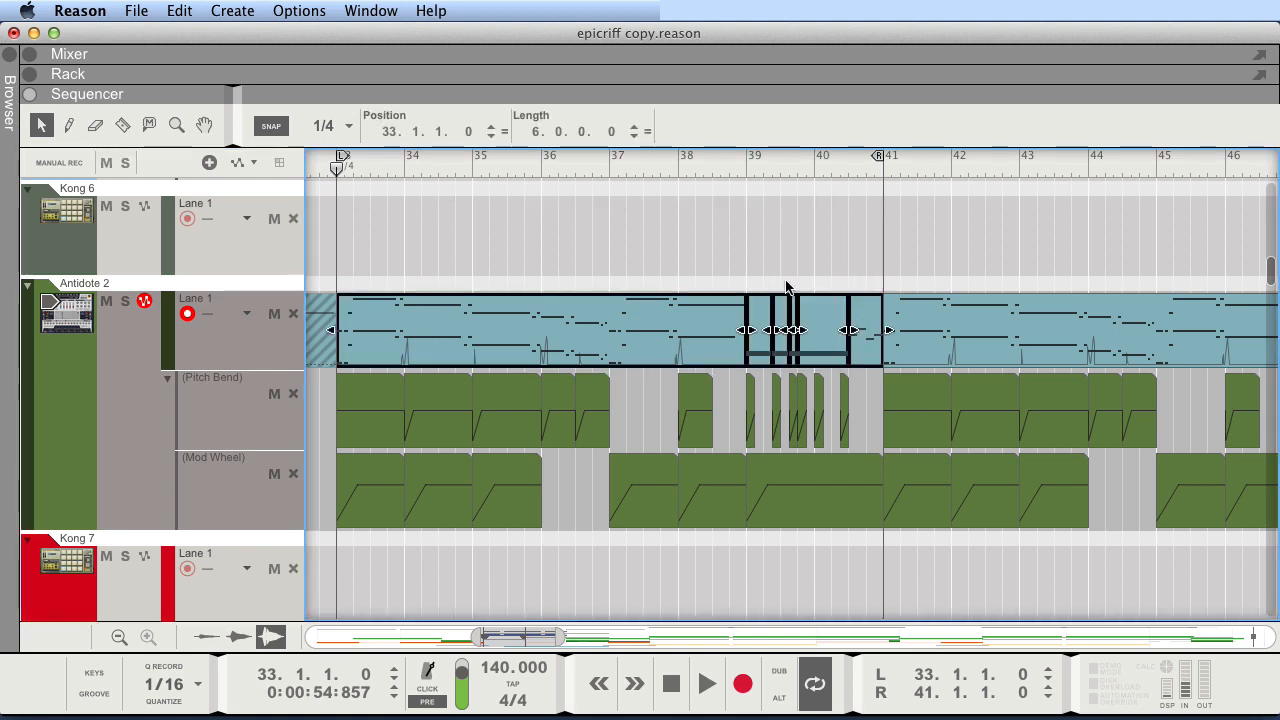
{"action": "left_click", "coordinate": [786, 282]}
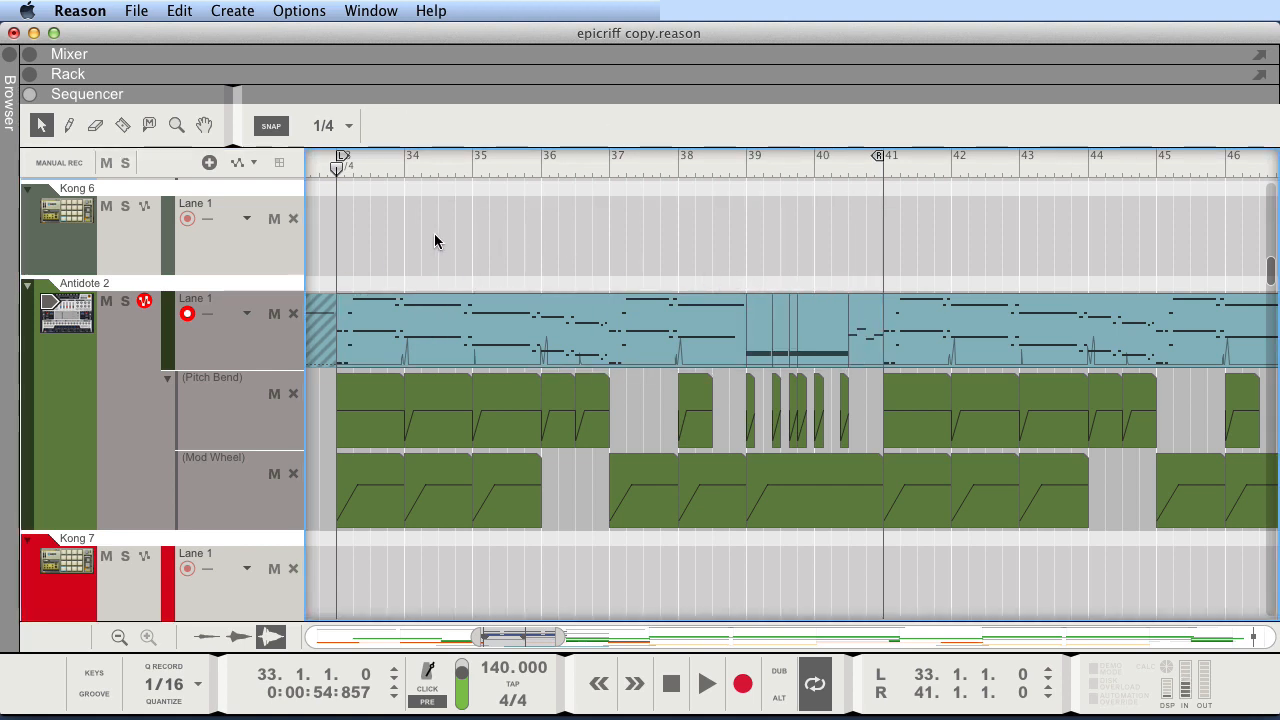
{"action": "left_click_drag", "start_coordinate": [378, 196], "coordinate": [846, 366]}
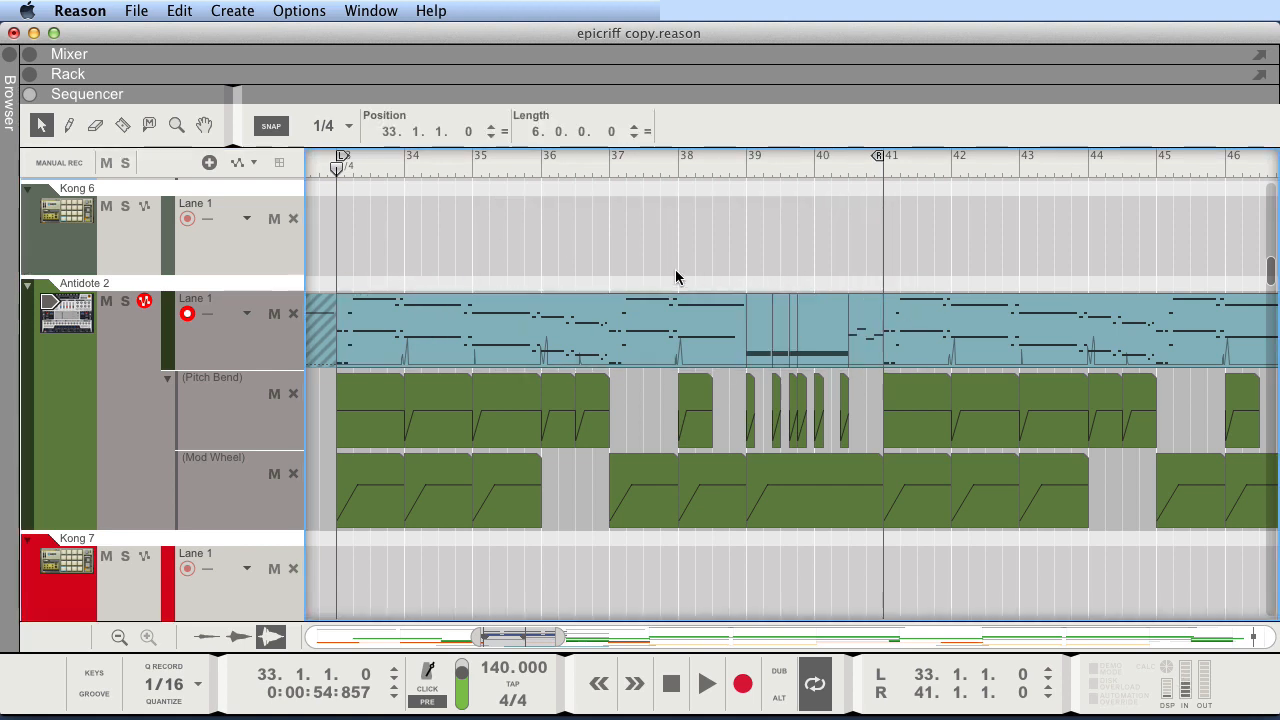
{"action": "left_click", "coordinate": [677, 277]}
Audition the Combinator 1 track briefly on its own from bar 33, then stop playback and unsolo it
{"action": "scroll", "coordinate": [313, 301], "scroll_direction": "down", "scroll_amount": 10}
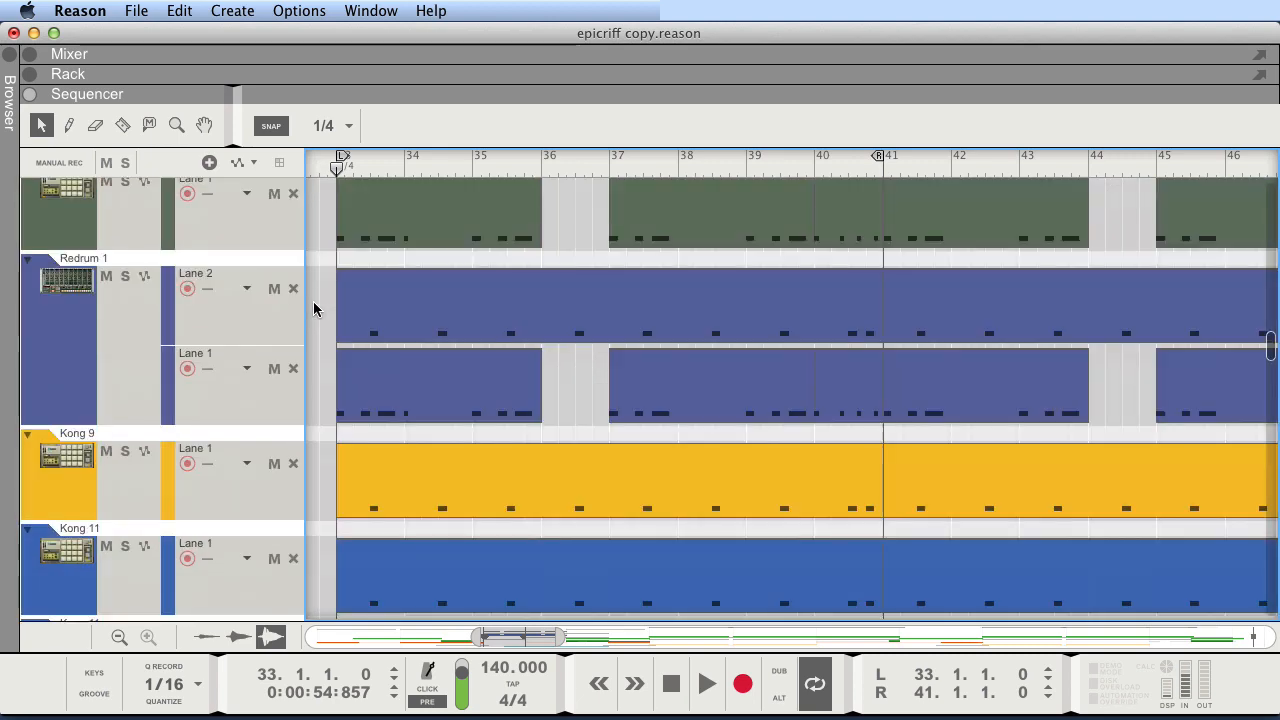
{"action": "scroll", "coordinate": [313, 301], "scroll_direction": "down", "scroll_amount": 10}
{"action": "scroll", "coordinate": [466, 280], "scroll_direction": "up", "scroll_amount": 3}
{"action": "scroll", "coordinate": [443, 317], "scroll_direction": "down", "scroll_amount": 6}
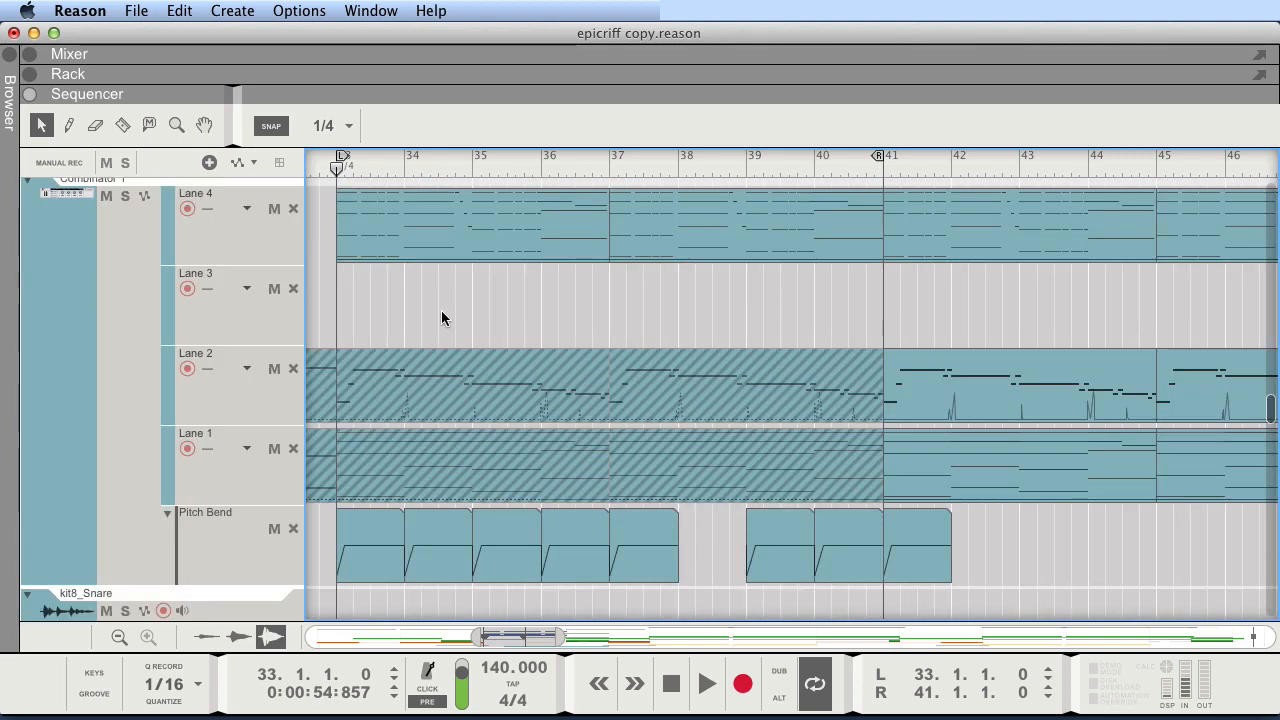
{"action": "scroll", "coordinate": [168, 255], "scroll_direction": "up", "scroll_amount": 1}
{"action": "left_click", "coordinate": [124, 236]}
{"action": "key", "text": "space"}
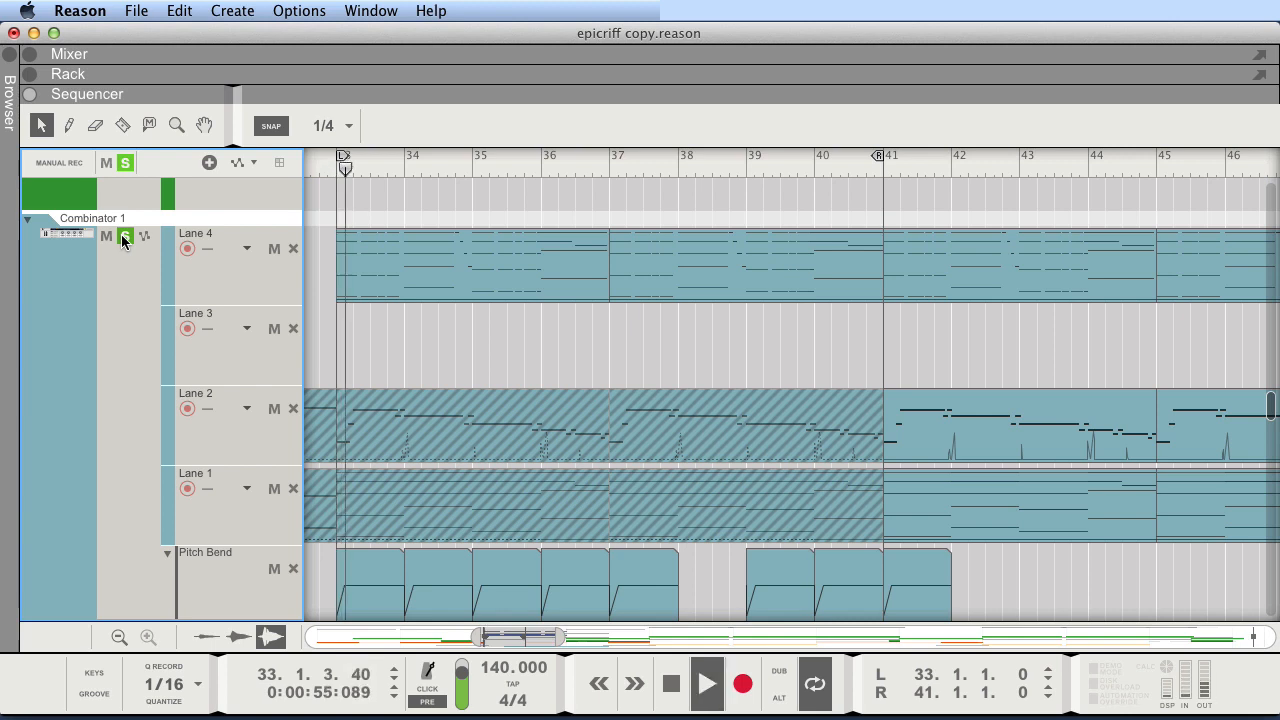
{"action": "key", "text": "space"}
{"action": "left_click", "coordinate": [124, 236]}
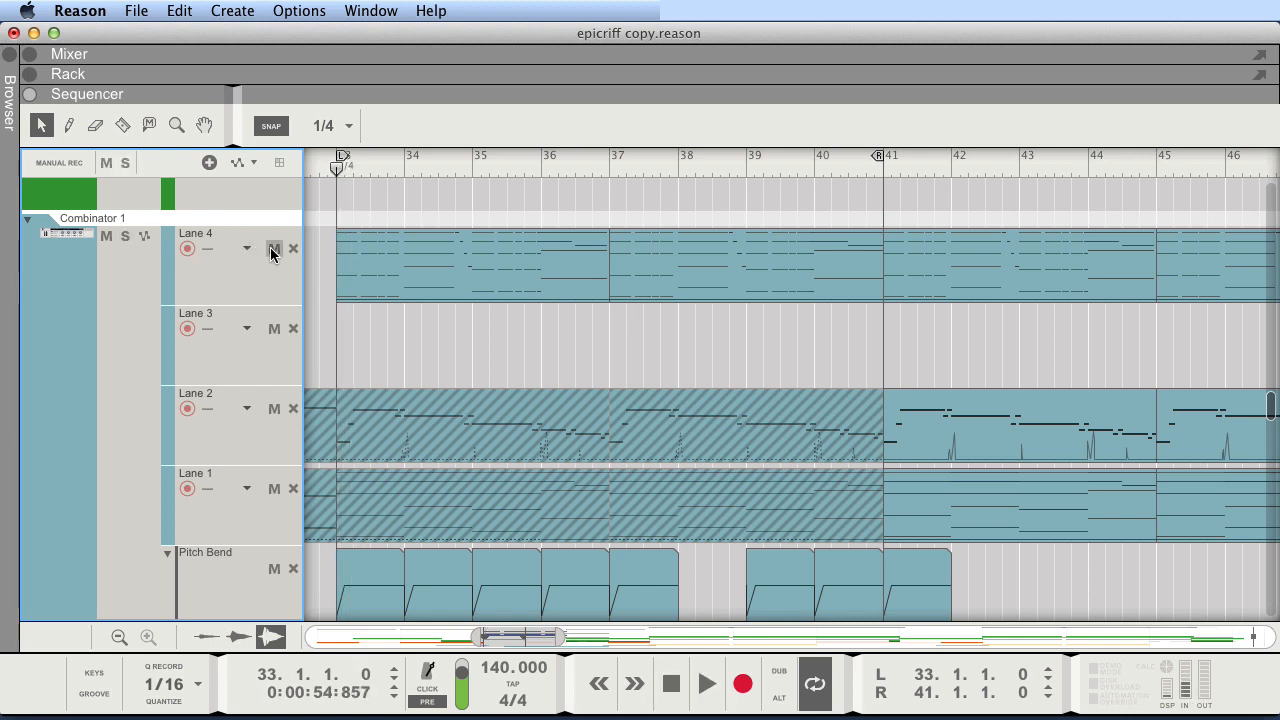
Compare the looping mix with Combinator 1 Lane 4 muted and unmuted, then stop and return to bar 33
{"action": "key", "text": "space"}
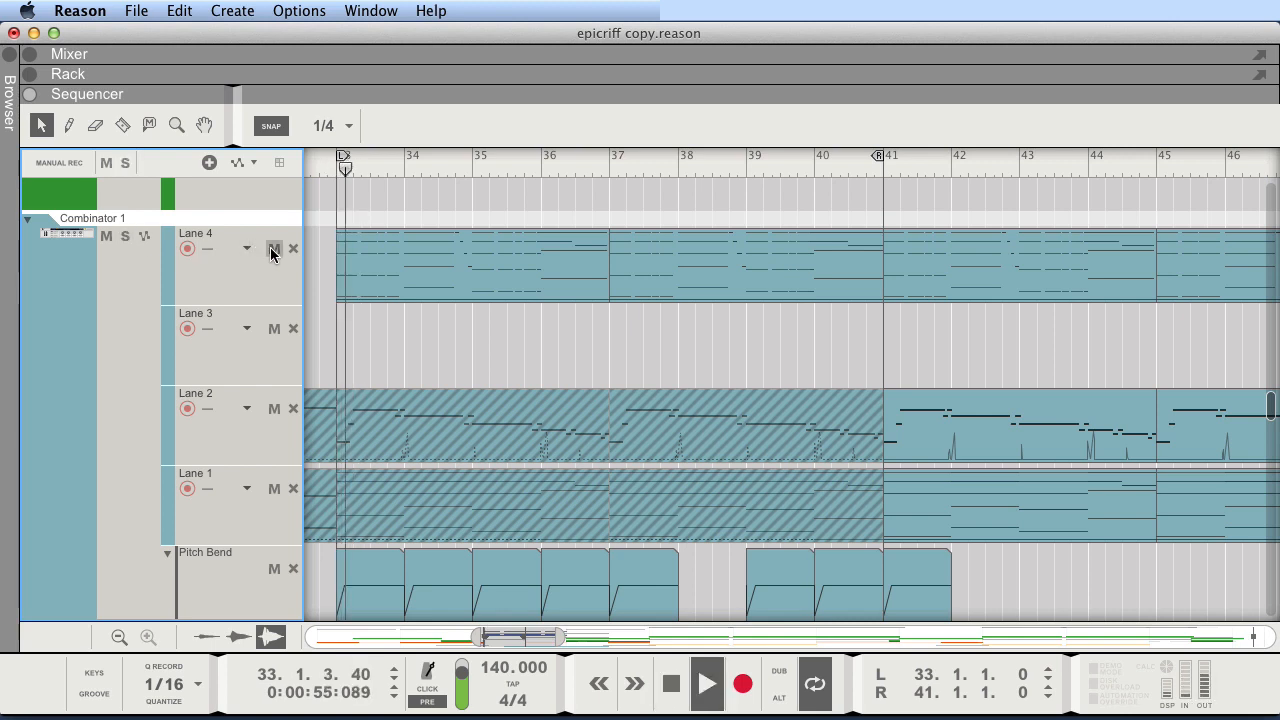
{"action": "left_click", "coordinate": [272, 250]}
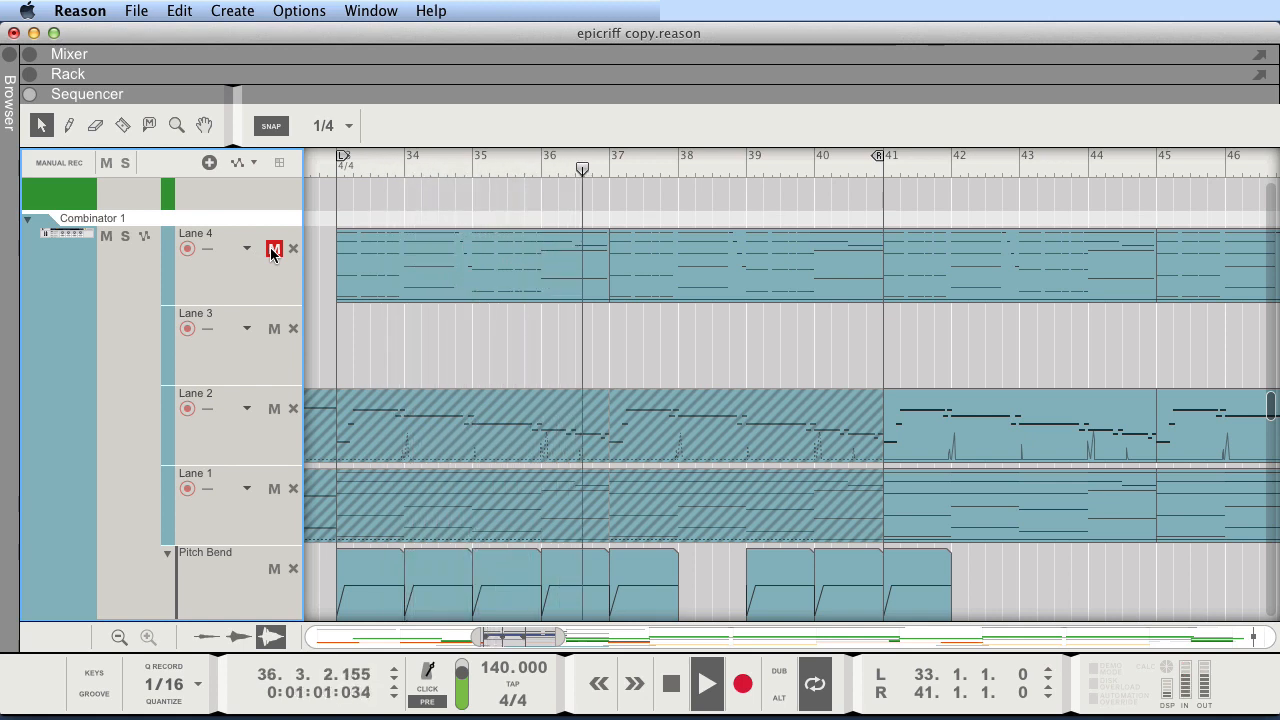
{"action": "left_click", "coordinate": [272, 250]}
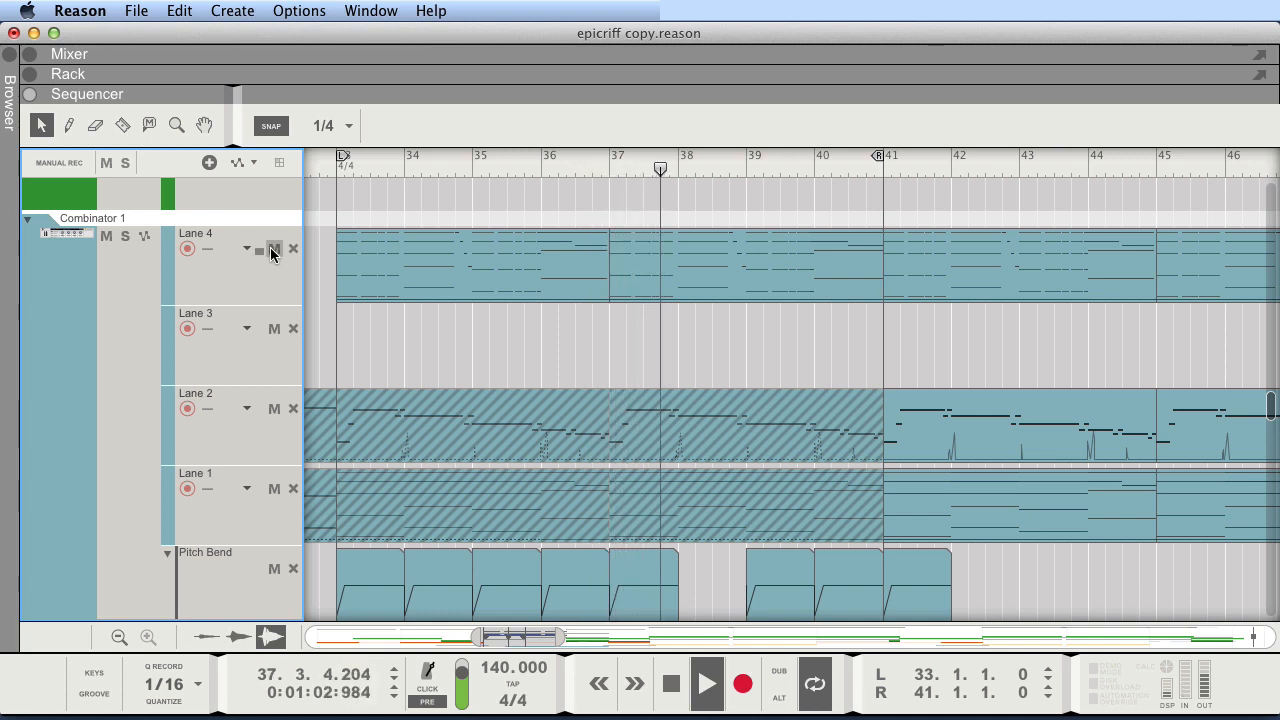
{"action": "left_click", "coordinate": [272, 250]}
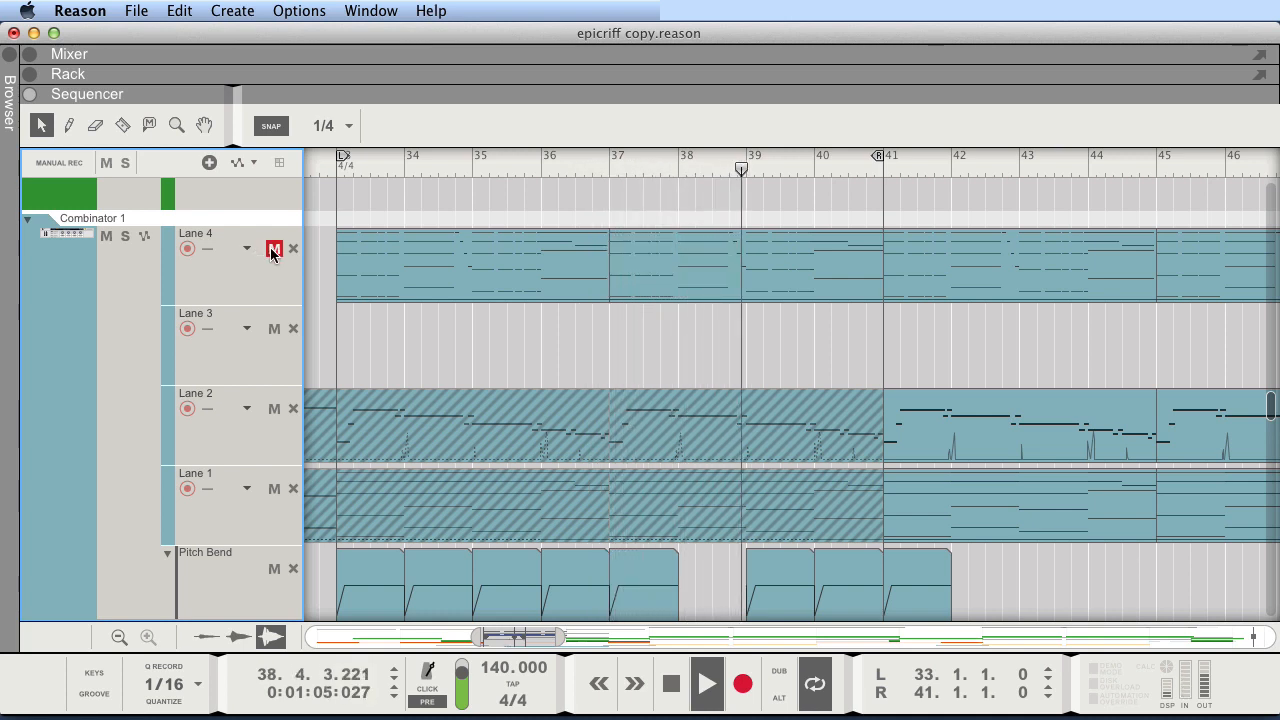
{"action": "left_click", "coordinate": [272, 250]}
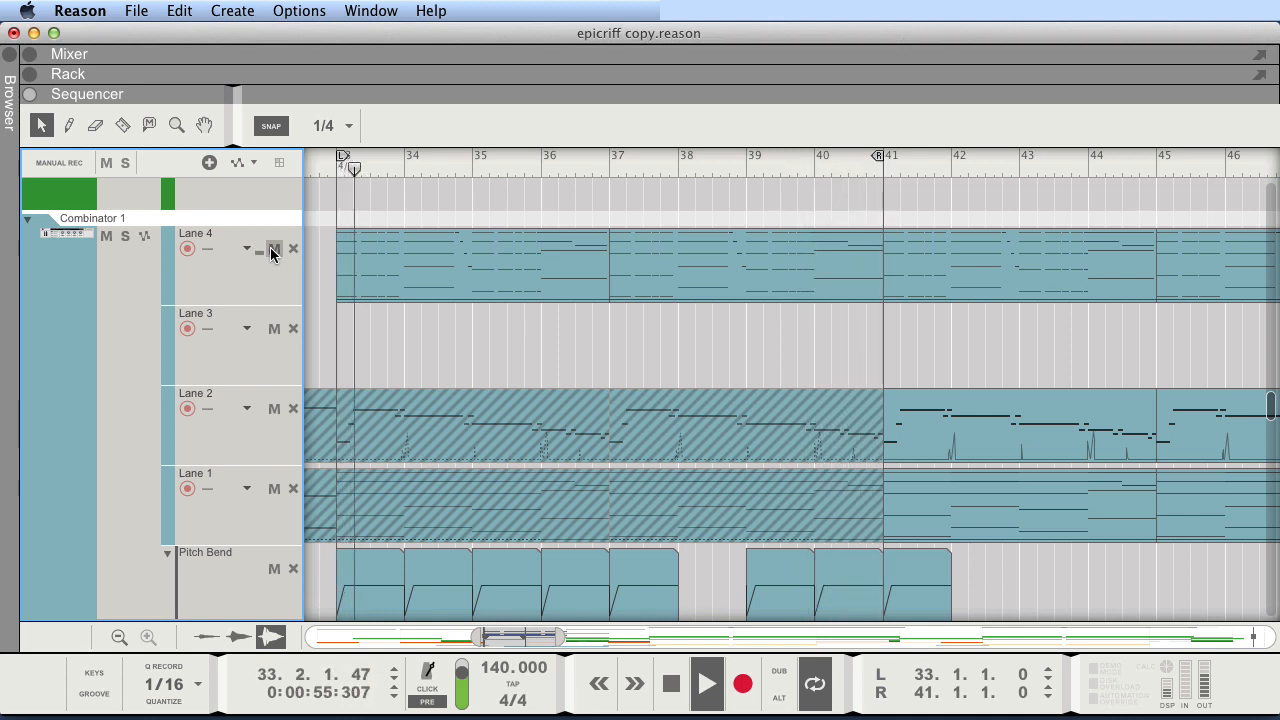
{"action": "key", "text": "space"}
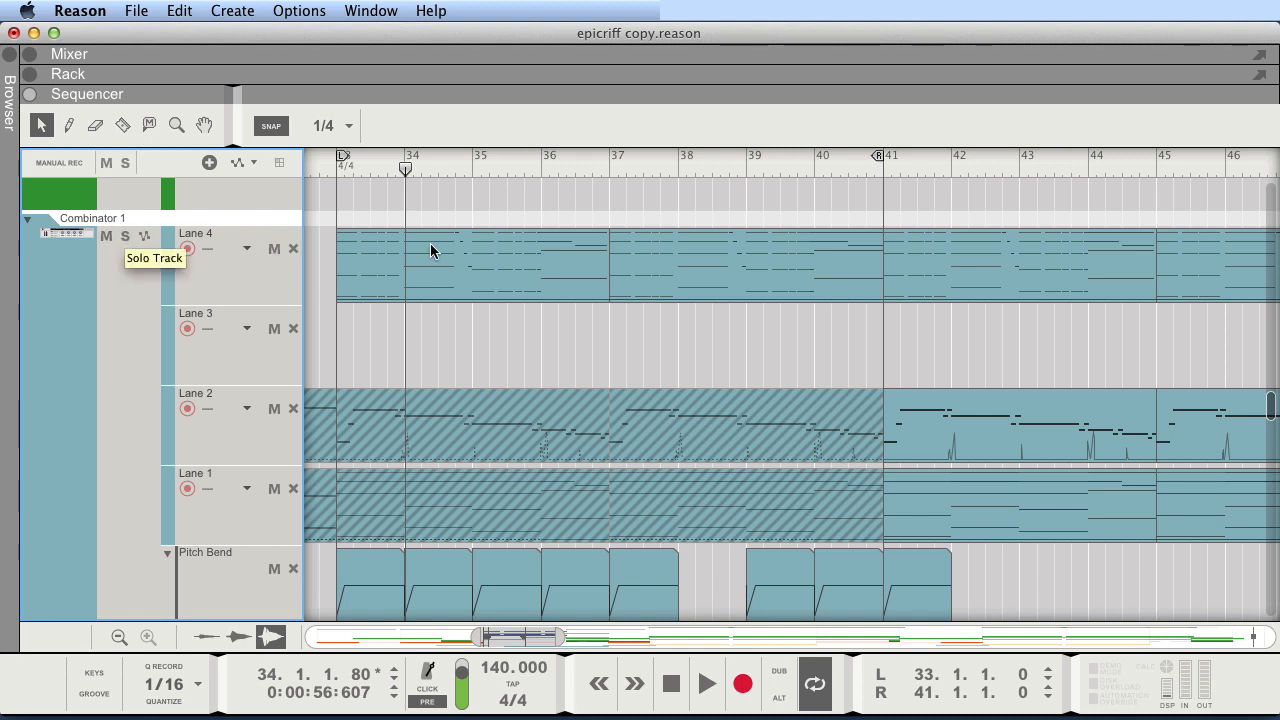
{"action": "key", "text": "shift+Return"}
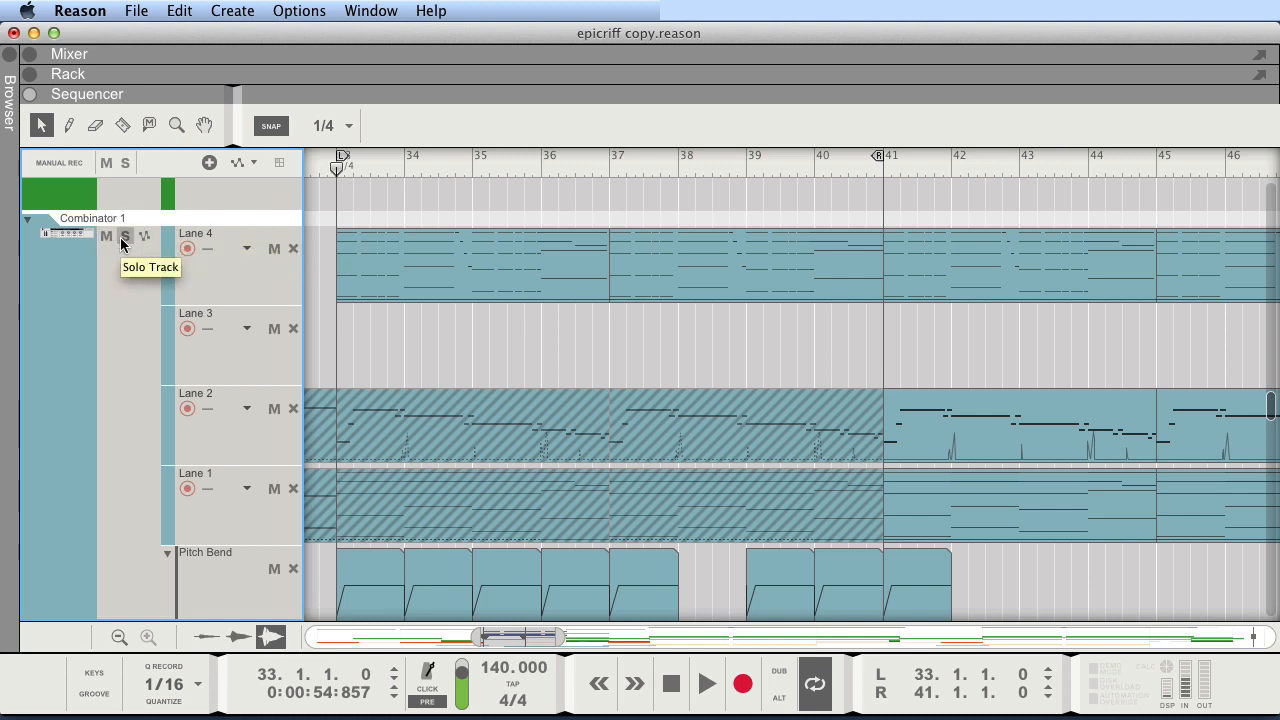
Solo Combinator 1 again and play it from bar 33, then stop, unsolo it and return to the loop start
{"action": "left_click", "coordinate": [124, 238]}
{"action": "key", "text": "space"}
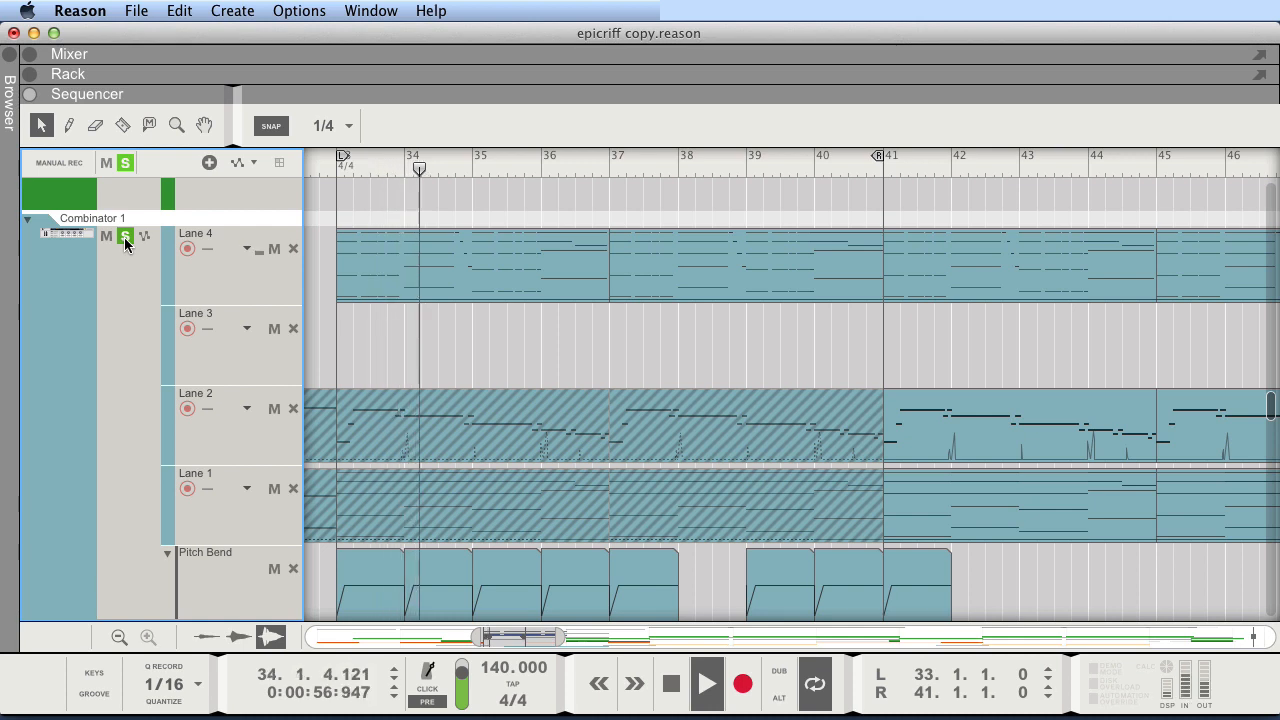
{"action": "key", "text": "space"}
{"action": "left_click", "coordinate": [124, 237]}
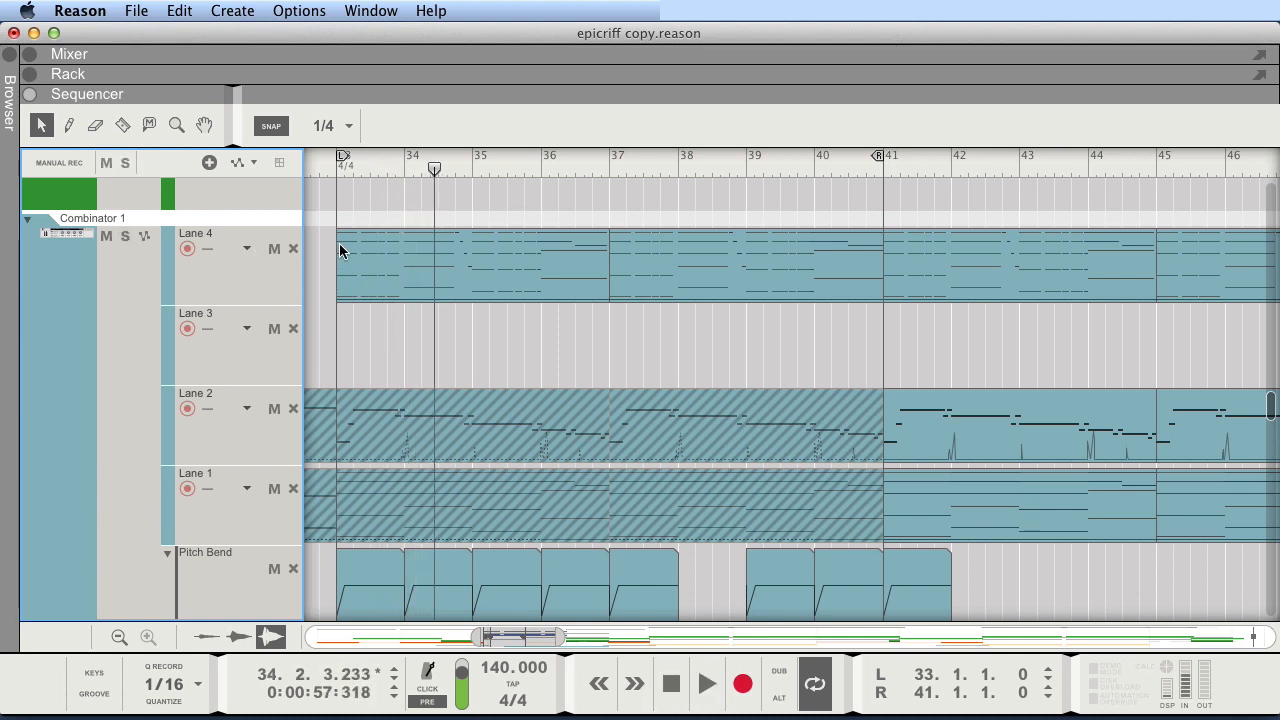
{"action": "key", "text": "shift+Return"}
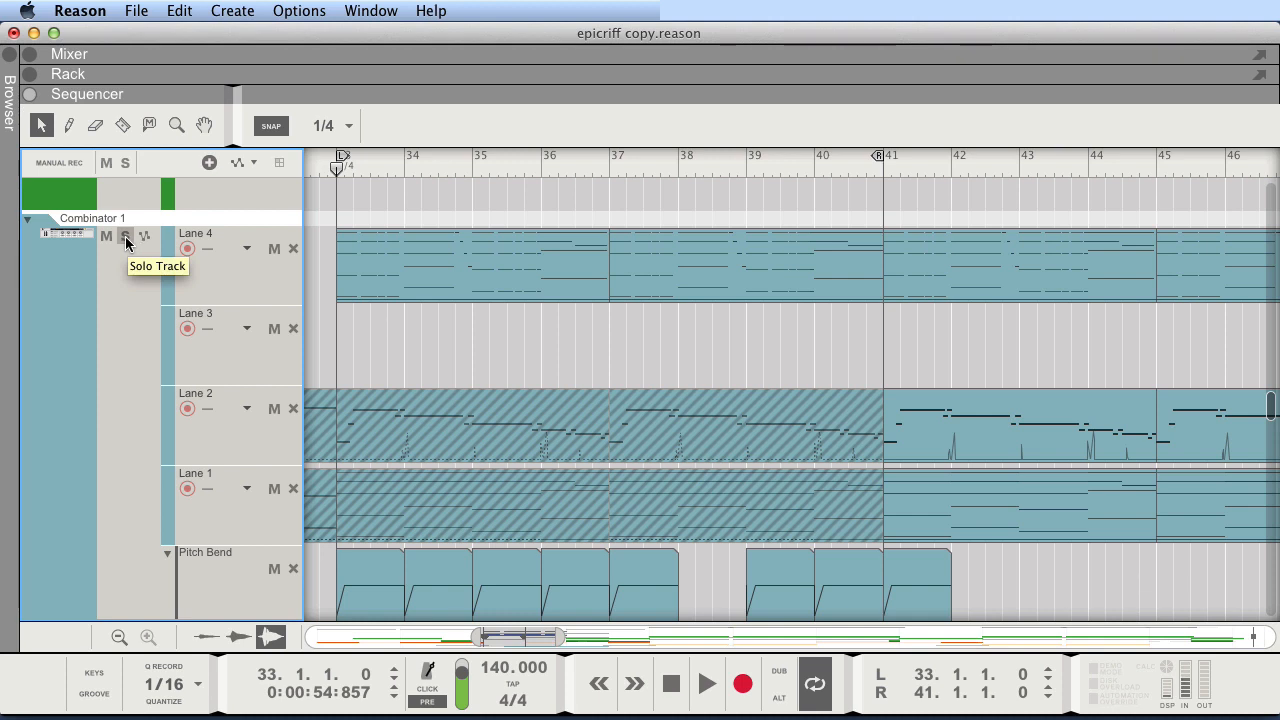
Play the mix from bar 33 with Combinator 2 muted and then unmuted, and stop playback
{"action": "scroll", "coordinate": [330, 310], "scroll_direction": "down", "scroll_amount": 10}
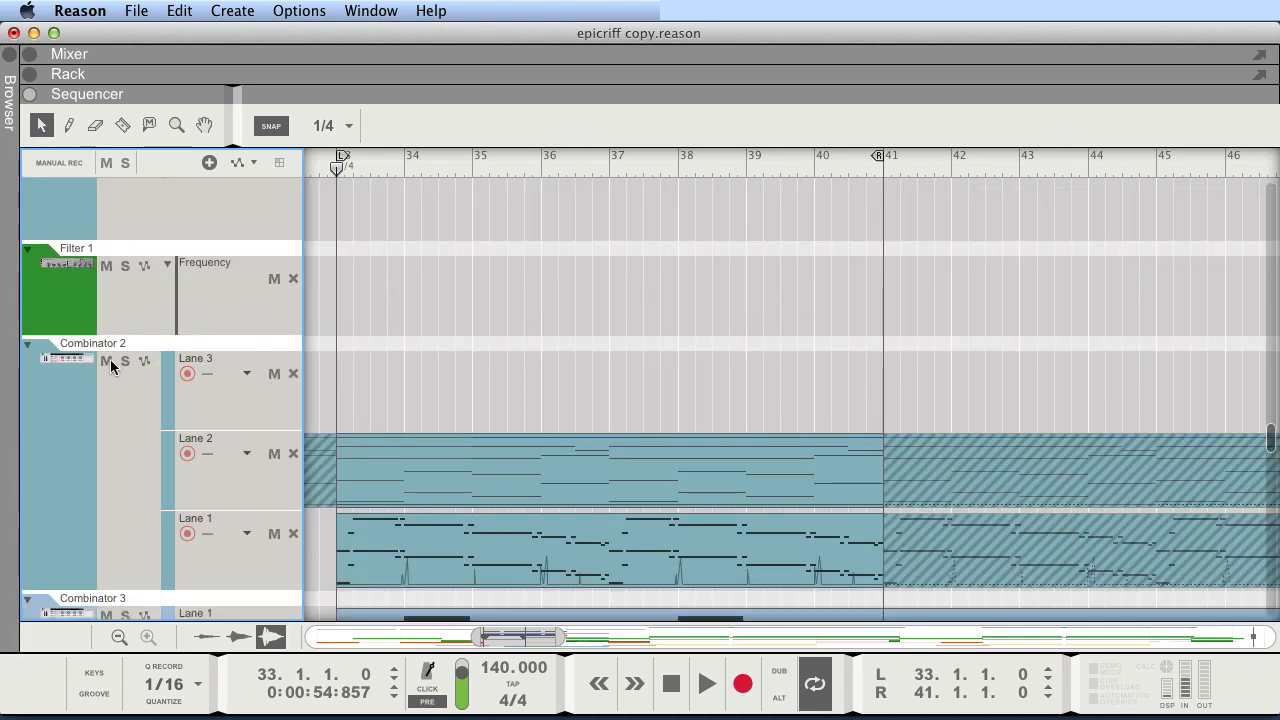
{"action": "left_click", "coordinate": [106, 361]}
{"action": "key", "text": "space"}
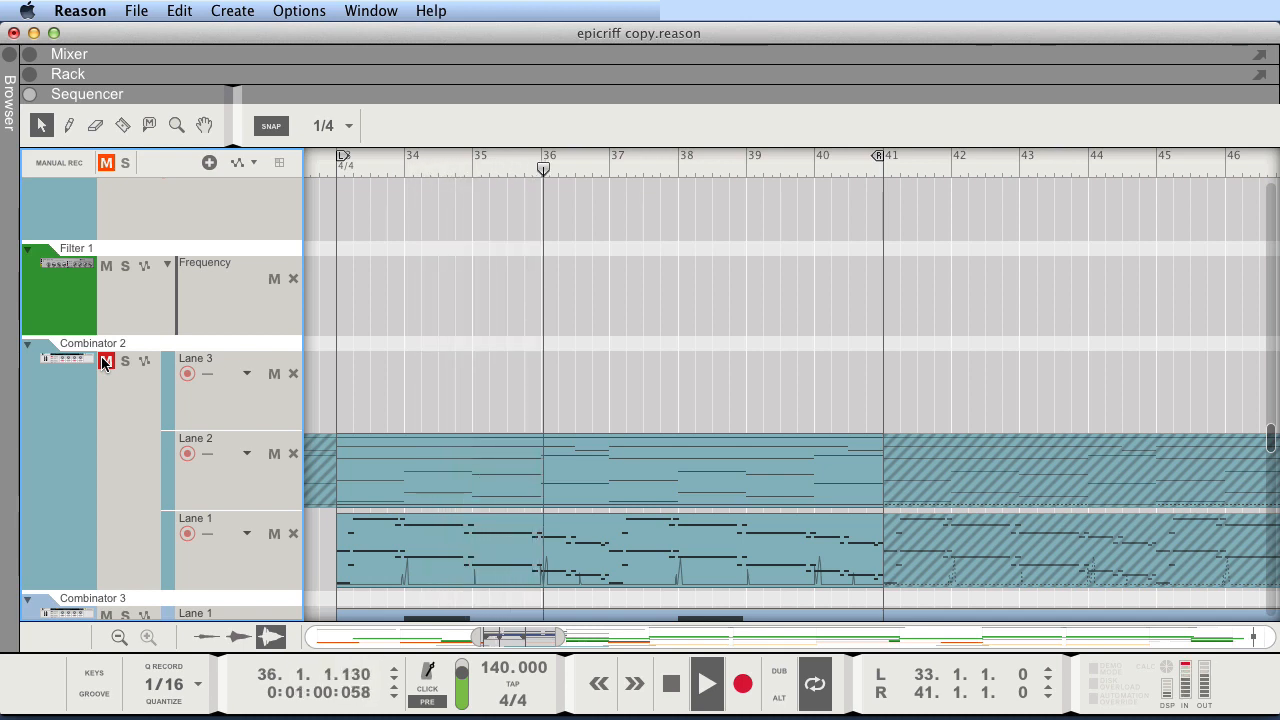
{"action": "left_click", "coordinate": [105, 361]}
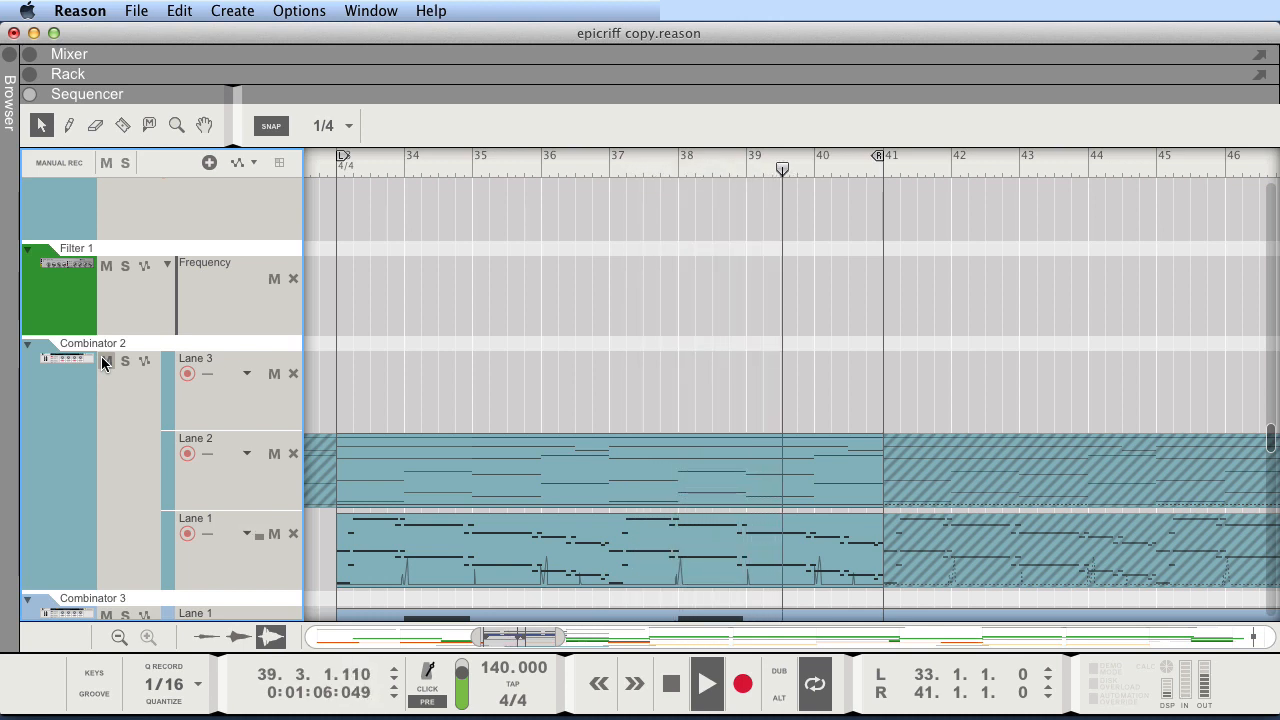
{"action": "key", "text": "space"}
{"action": "left_click", "coordinate": [105, 361]}
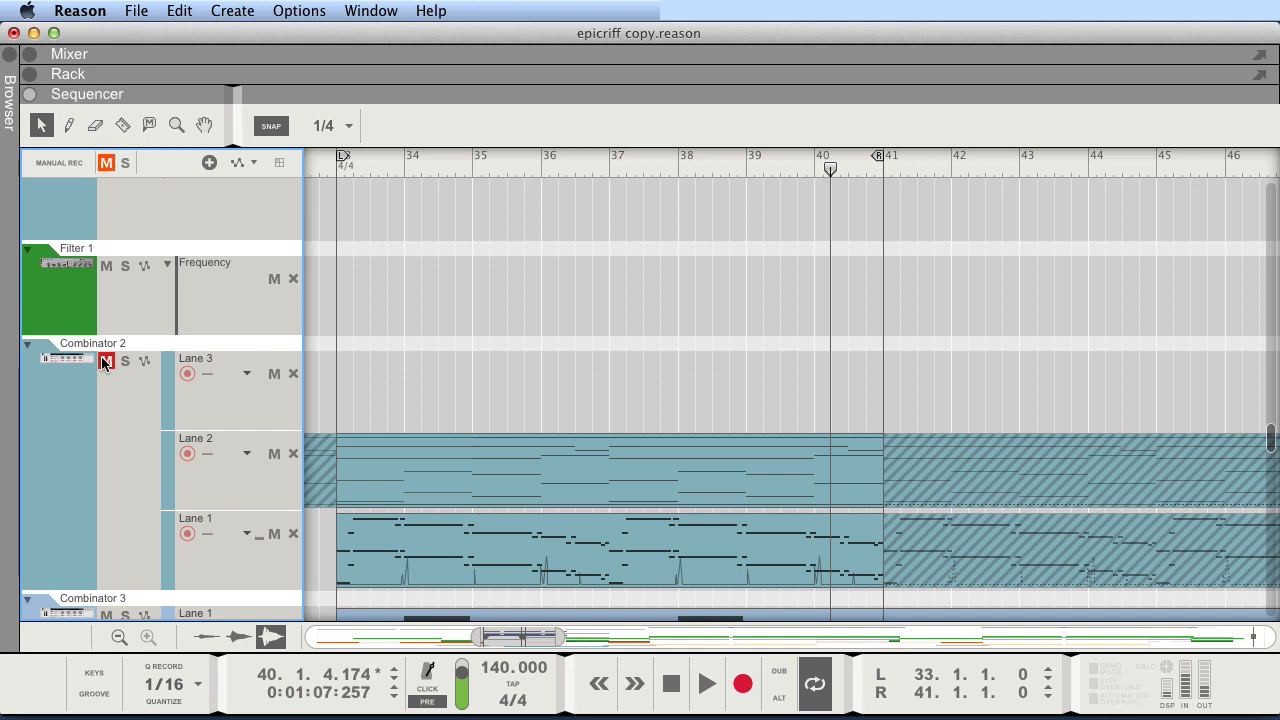
Clear the Combinator 2 mute, audition Combinator 3 on its own from bar 33, then unsolo it and return to bar 33
{"action": "scroll", "coordinate": [408, 328], "scroll_direction": "down", "scroll_amount": 6}
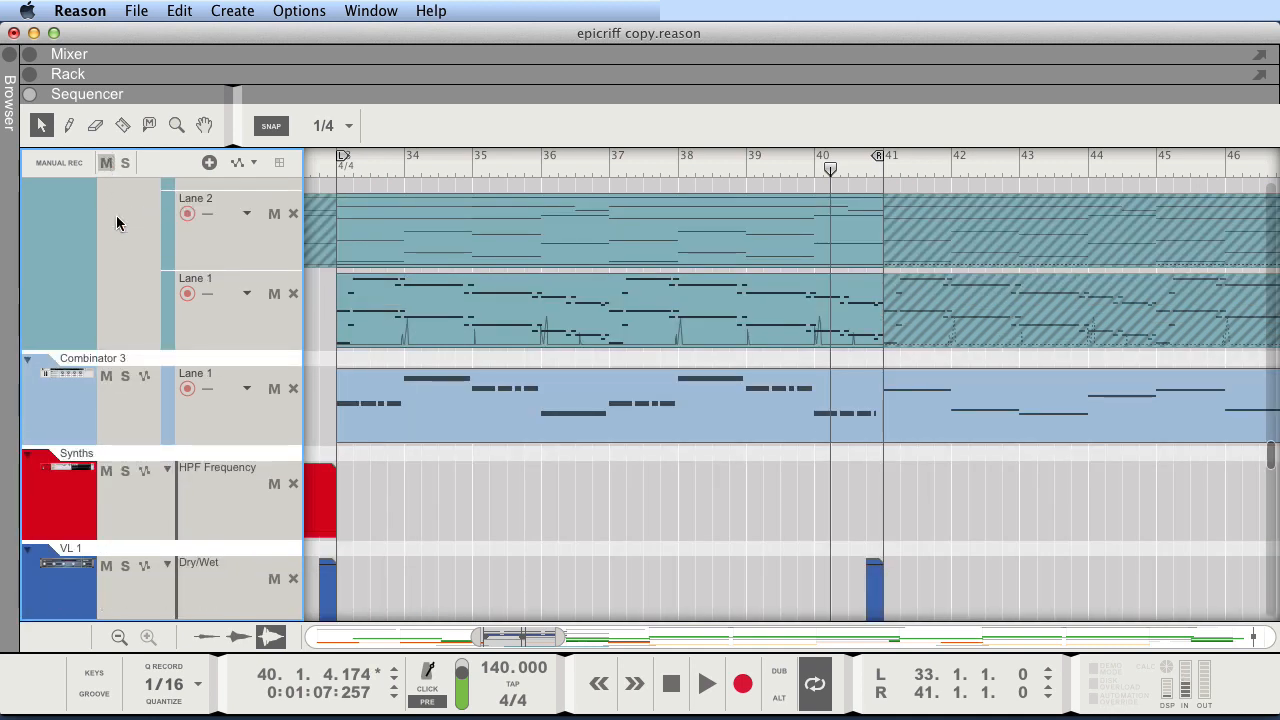
{"action": "key", "text": "KP_0"}
{"action": "left_click", "coordinate": [124, 375]}
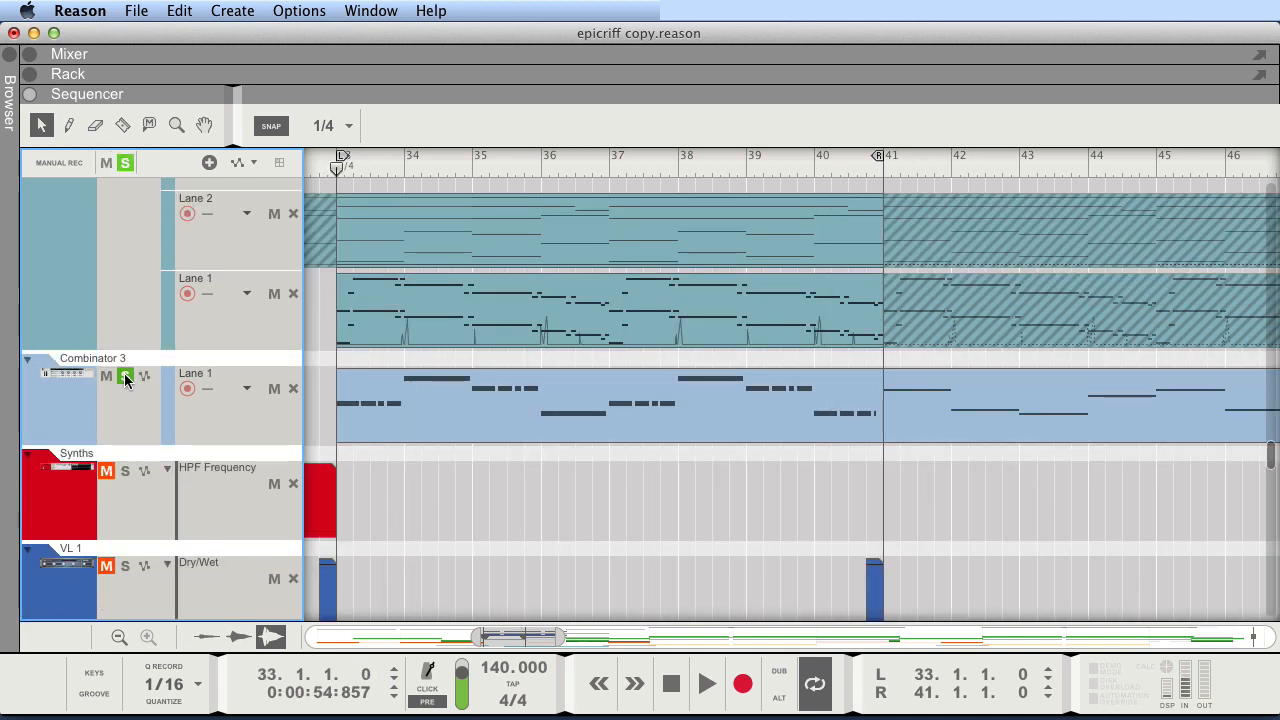
{"action": "key", "text": "space"}
{"action": "key", "text": "space"}
{"action": "left_click", "coordinate": [124, 375]}
{"action": "key", "text": "KP_0"}
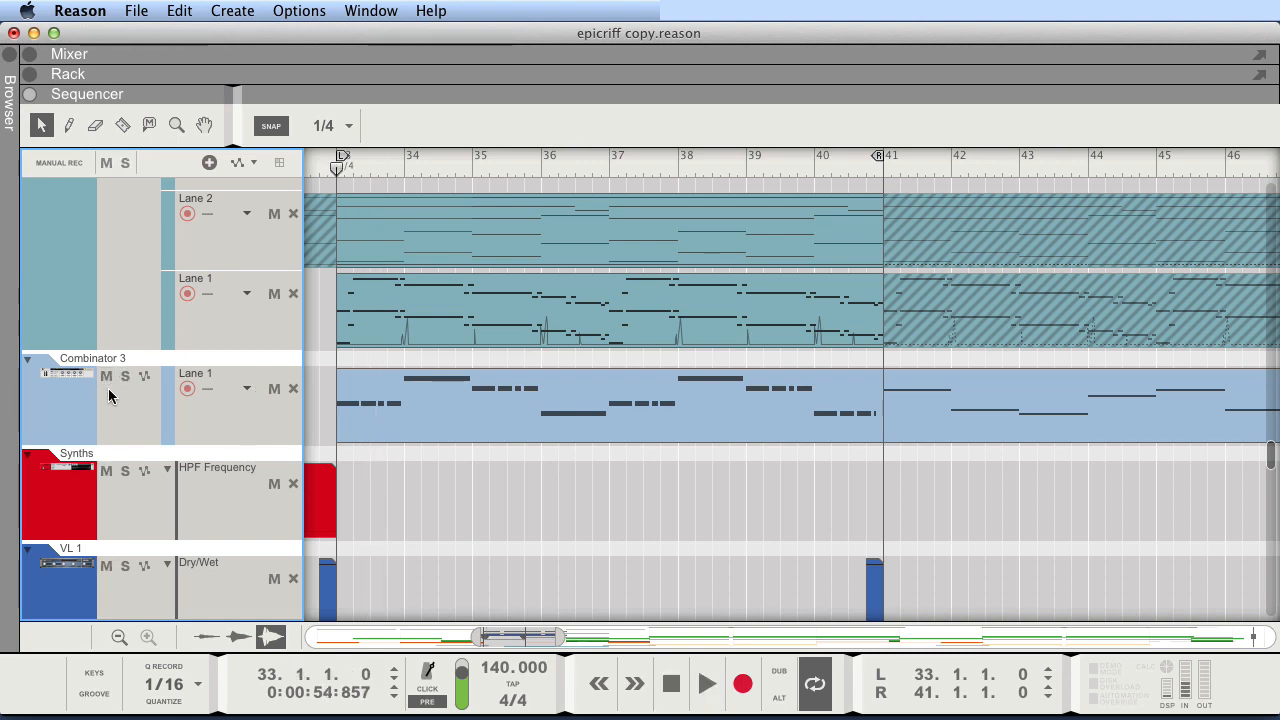
Compare the looping mix with Combinator 3 muted and unmuted, then stop playback with the track unmuted
{"action": "mouse_move", "coordinate": [507, 630]}
{"action": "left_mouse_down"}
{"action": "mouse_move", "coordinate": [483, 634]}
{"action": "mouse_move", "coordinate": [497, 634]}
{"action": "left_mouse_up"}
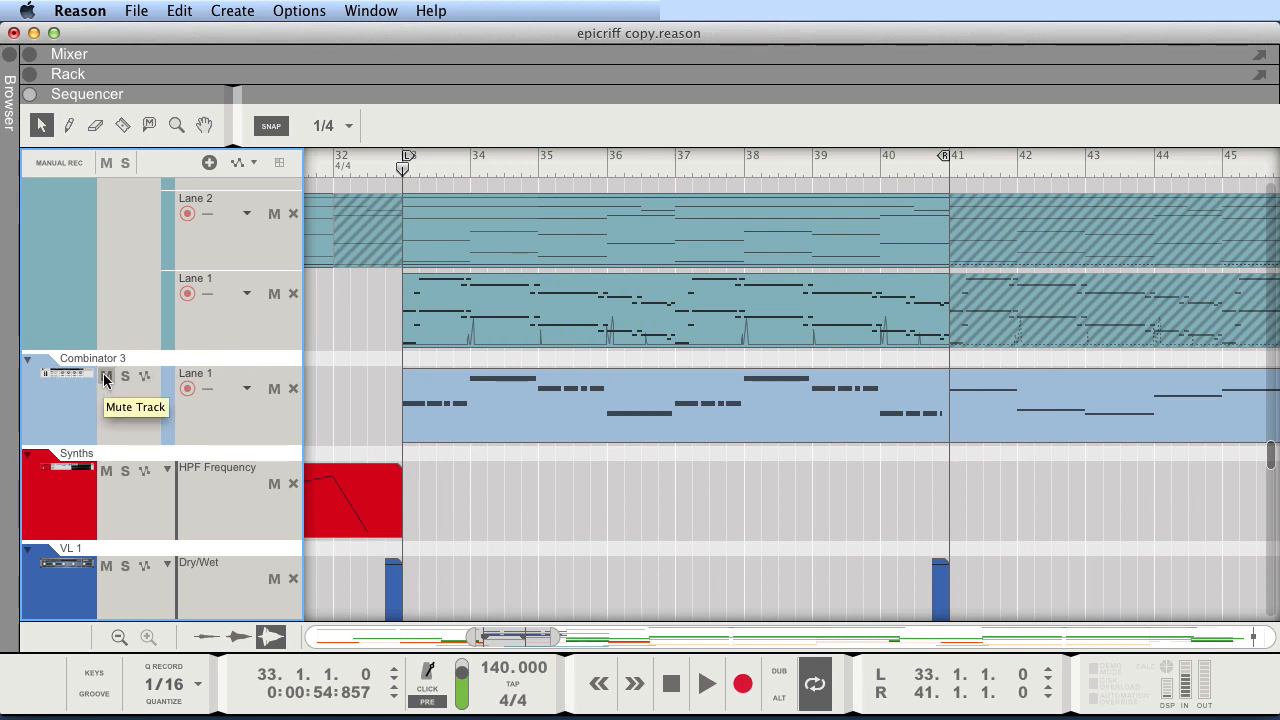
{"action": "key", "text": "space"}
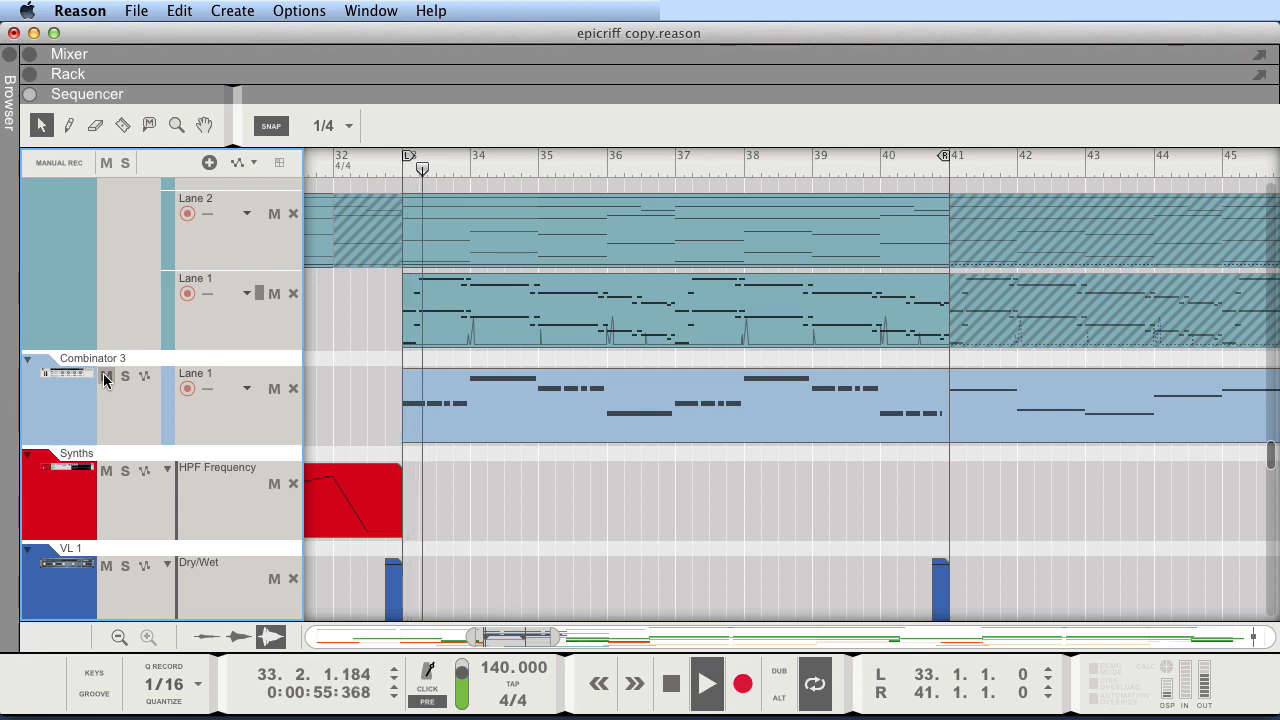
{"action": "left_click", "coordinate": [105, 377]}
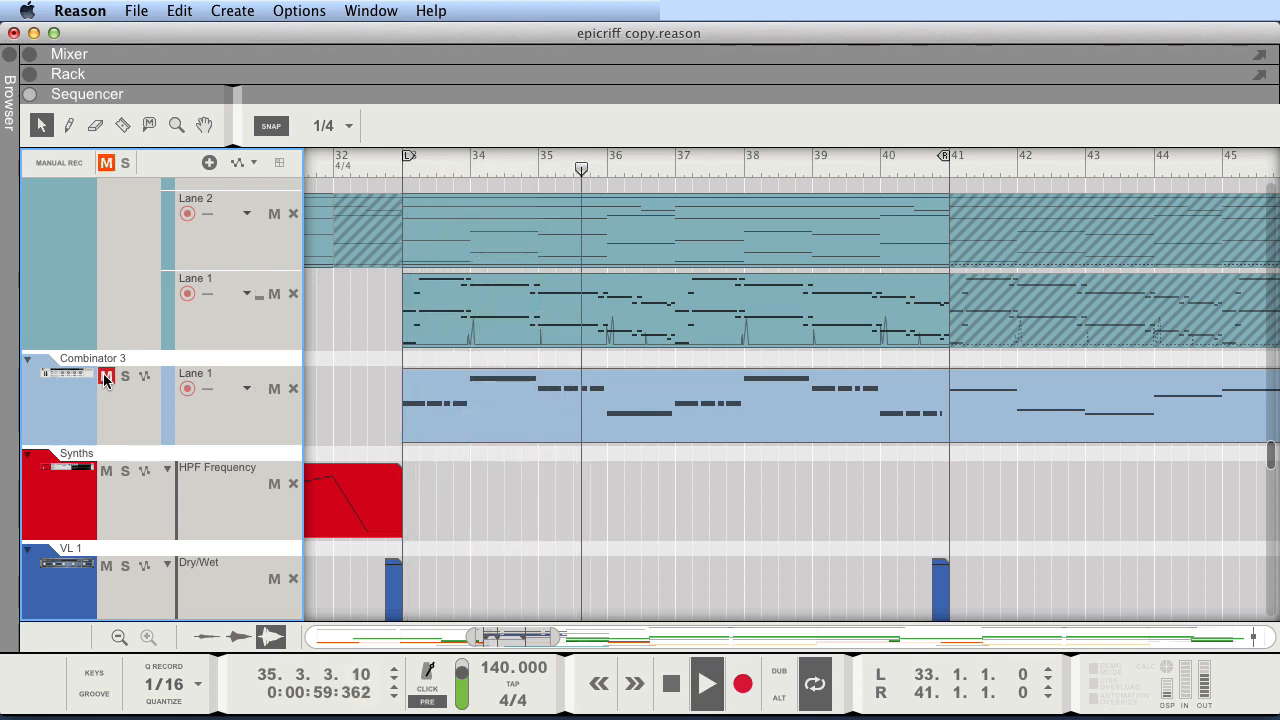
{"action": "left_click", "coordinate": [105, 377]}
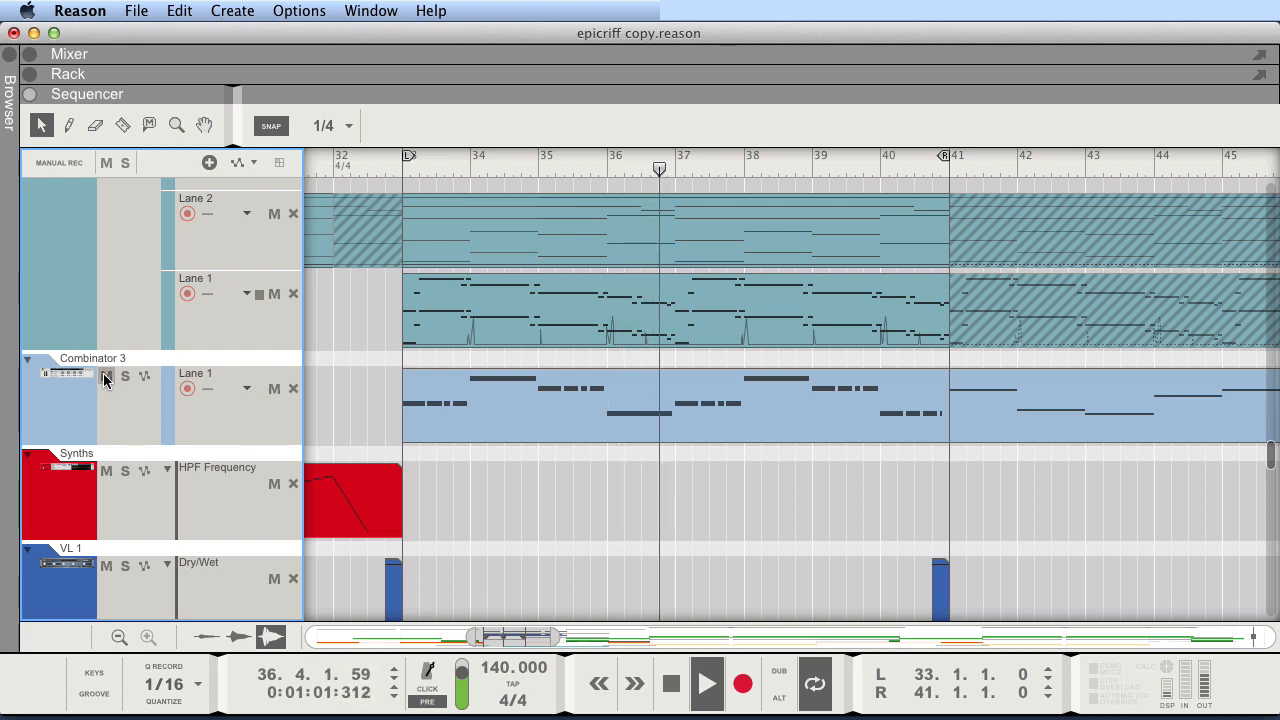
{"action": "left_click", "coordinate": [105, 377]}
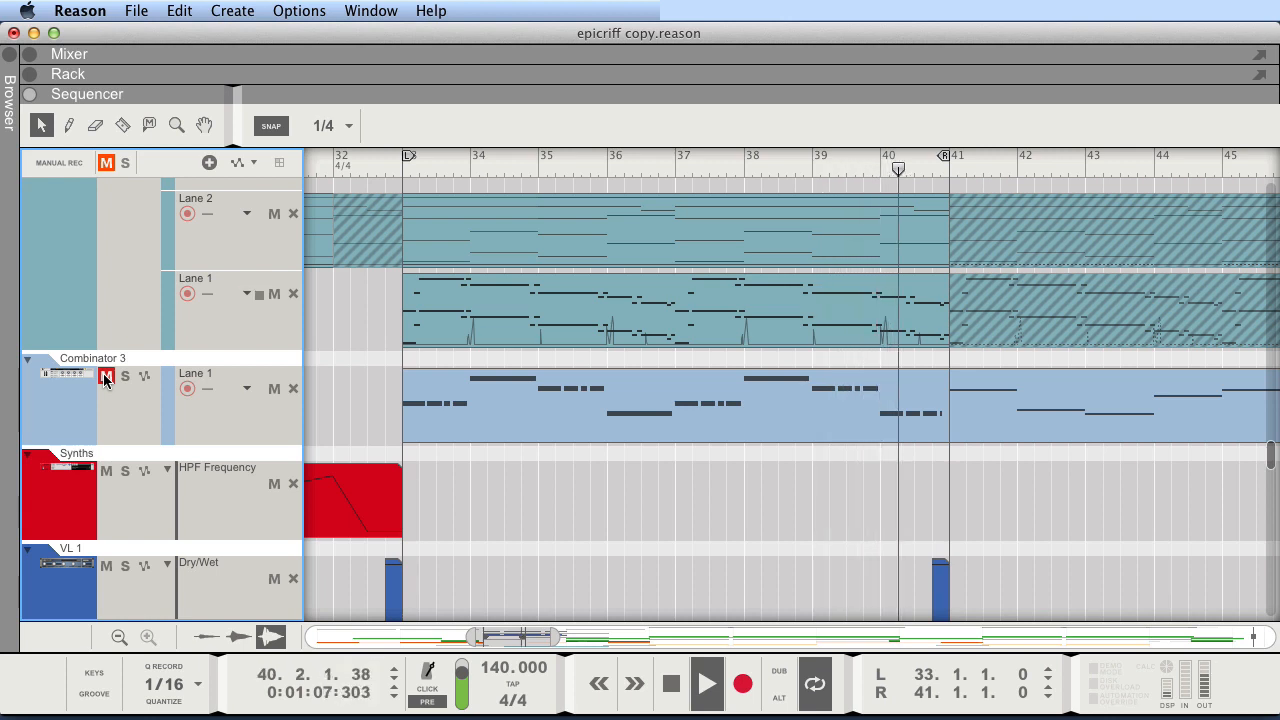
{"action": "left_click", "coordinate": [105, 377]}
{"action": "key", "text": "space"}
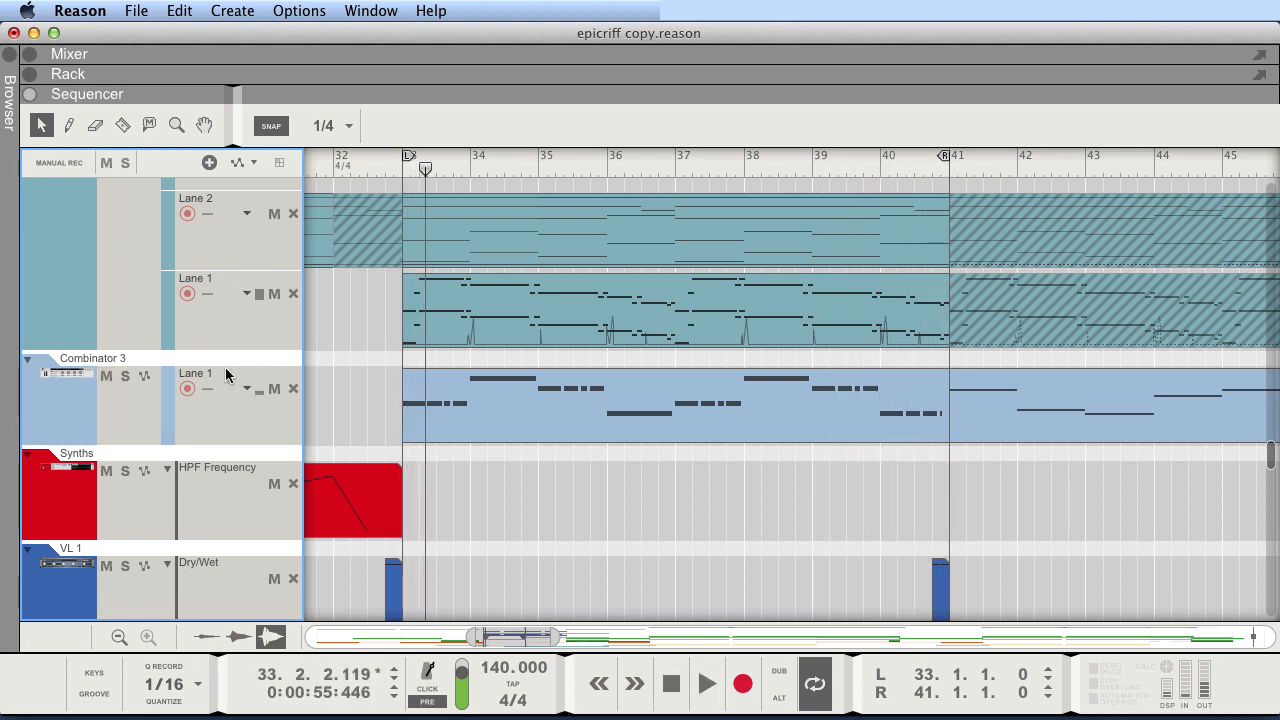
{"action": "left_click", "coordinate": [349, 390]}
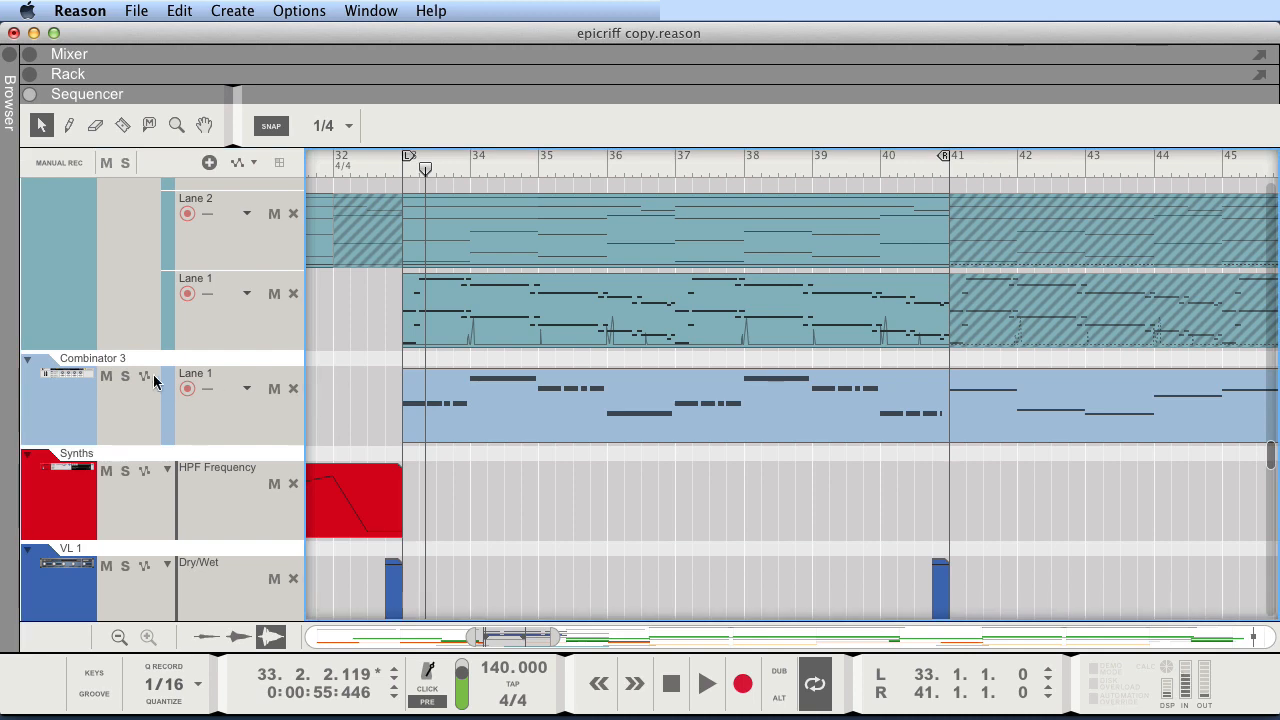
Look through the remaining tracks for other layers and mark out bars 33 to 41 above the Antidote 1 track
{"action": "scroll", "coordinate": [412, 370], "scroll_direction": "down", "scroll_amount": 15}
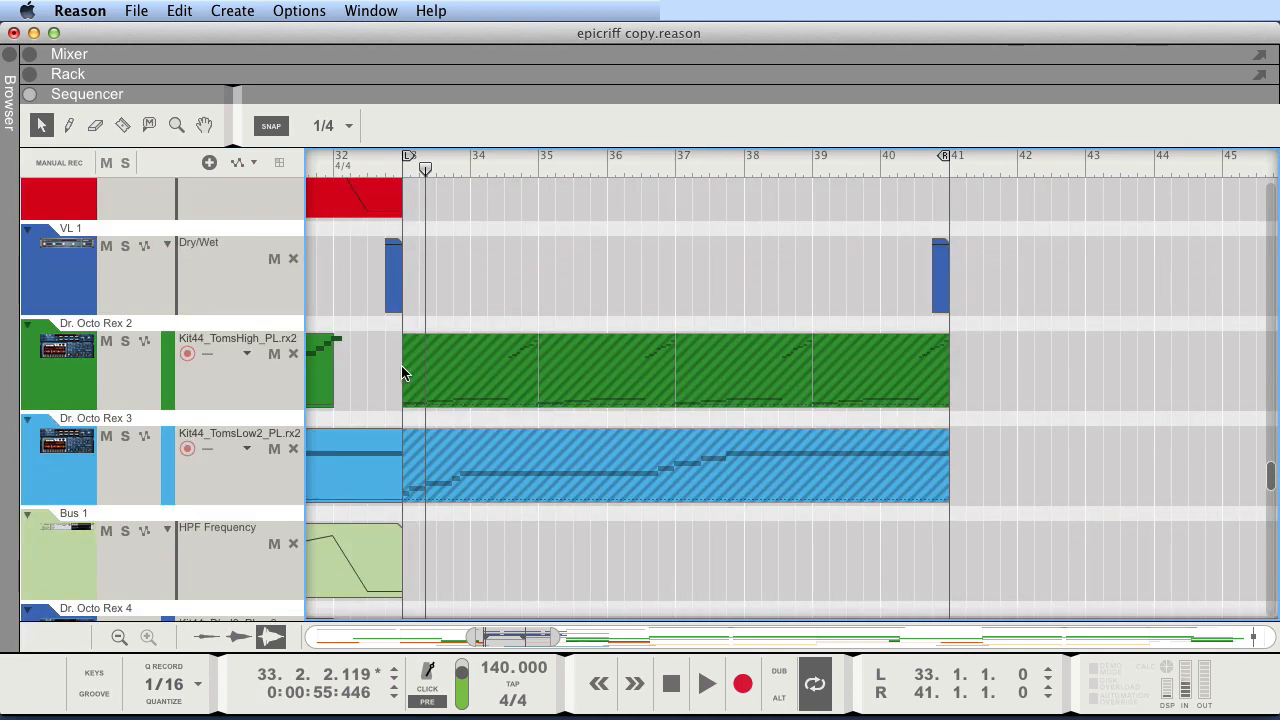
{"action": "scroll", "coordinate": [391, 372], "scroll_direction": "down", "scroll_amount": 10}
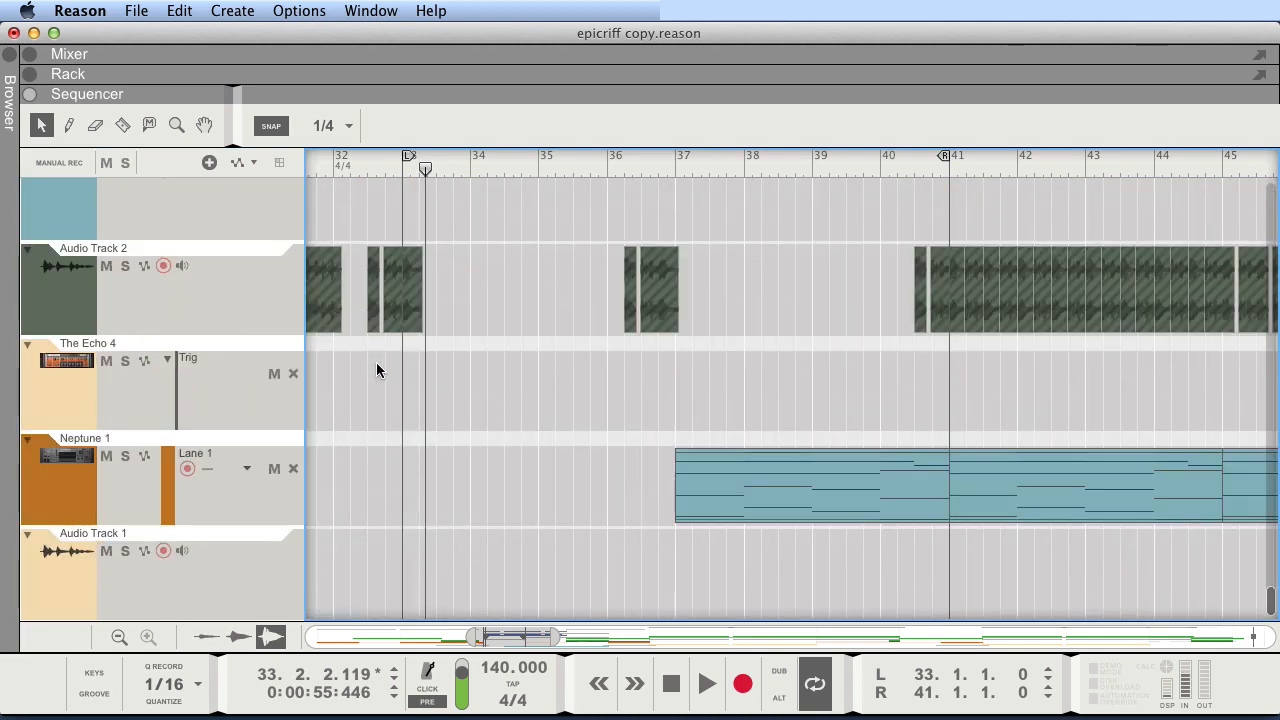
{"action": "scroll", "coordinate": [372, 363], "scroll_direction": "up", "scroll_amount": 12}
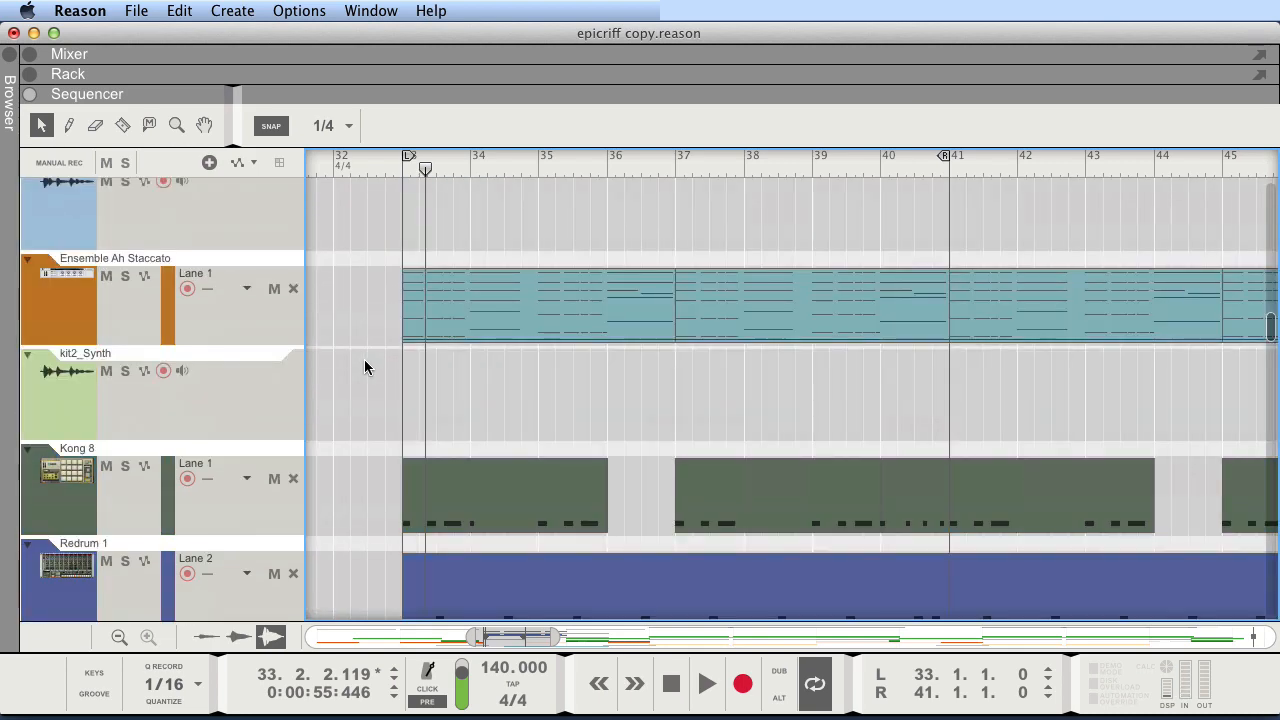
{"action": "scroll", "coordinate": [454, 366], "scroll_direction": "up", "scroll_amount": 15}
{"action": "scroll", "coordinate": [446, 360], "scroll_direction": "down", "scroll_amount": 8}
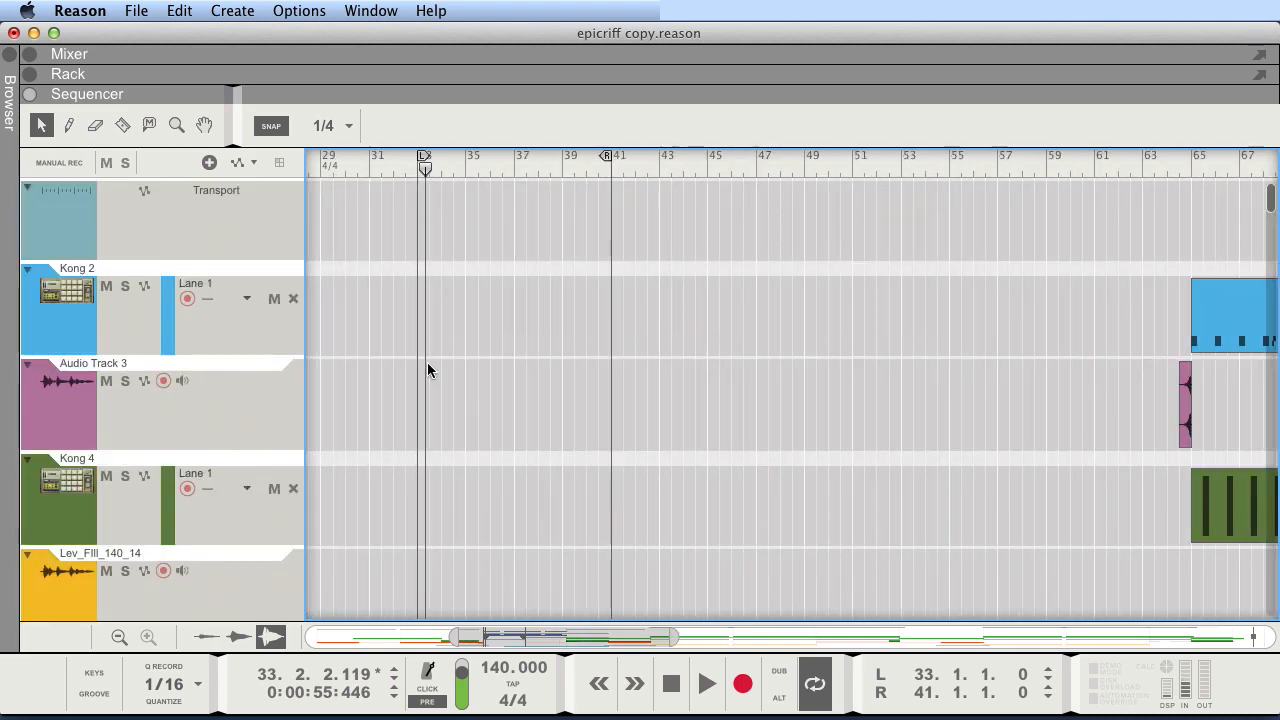
{"action": "scroll", "coordinate": [427, 362], "scroll_direction": "down", "scroll_amount": 5}
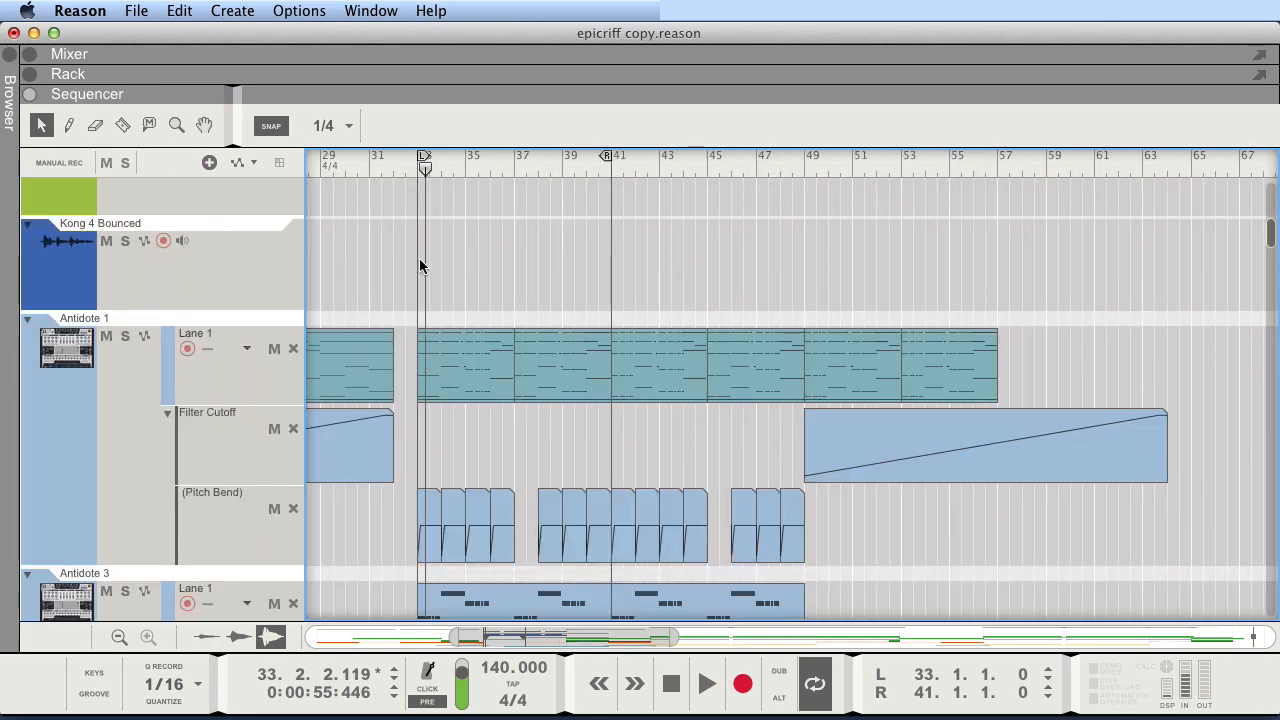
{"action": "left_click_drag", "start_coordinate": [419, 259], "coordinate": [600, 287]}
{"action": "left_click_drag", "start_coordinate": [419, 300], "coordinate": [609, 262]}
Examine the chord notes of the Antidote 1 Lane 1 clip from bar 33 in the note editor, then close it
{"action": "double_click", "coordinate": [477, 355]}
{"action": "scroll", "coordinate": [958, 343], "scroll_direction": "down", "scroll_amount": 1}
{"action": "key", "text": "g"}
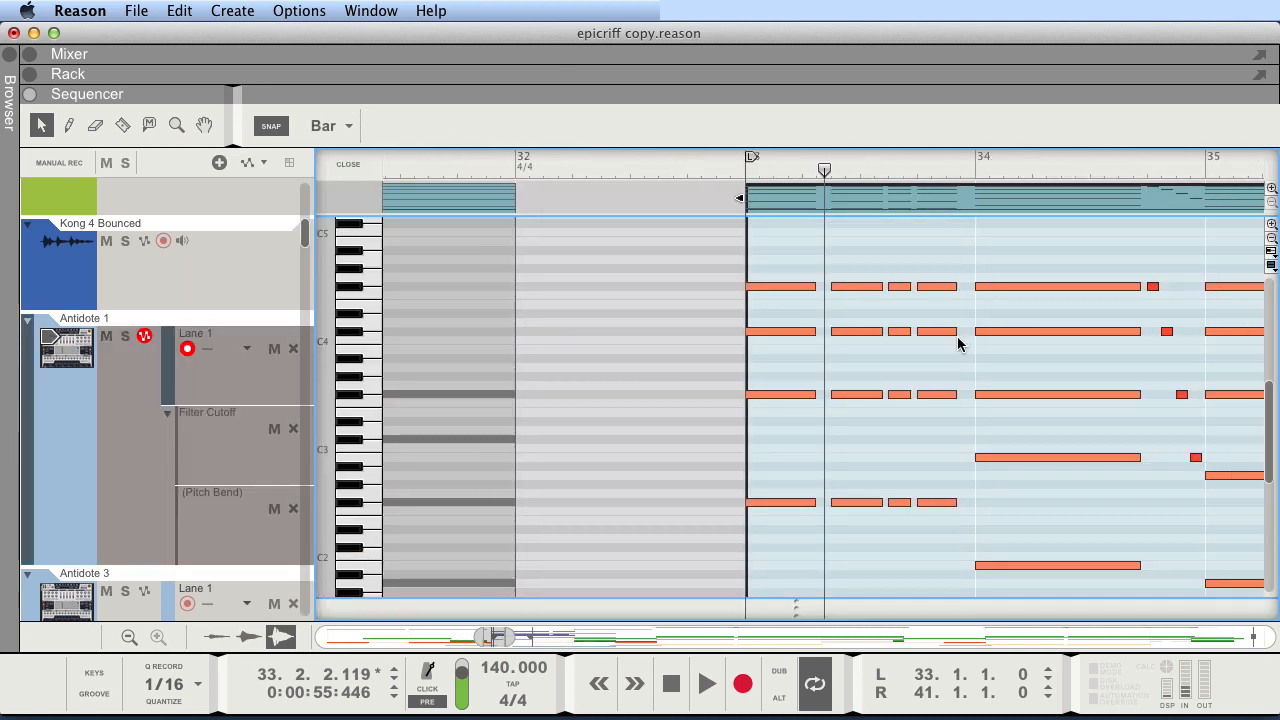
{"action": "left_click", "coordinate": [748, 165]}
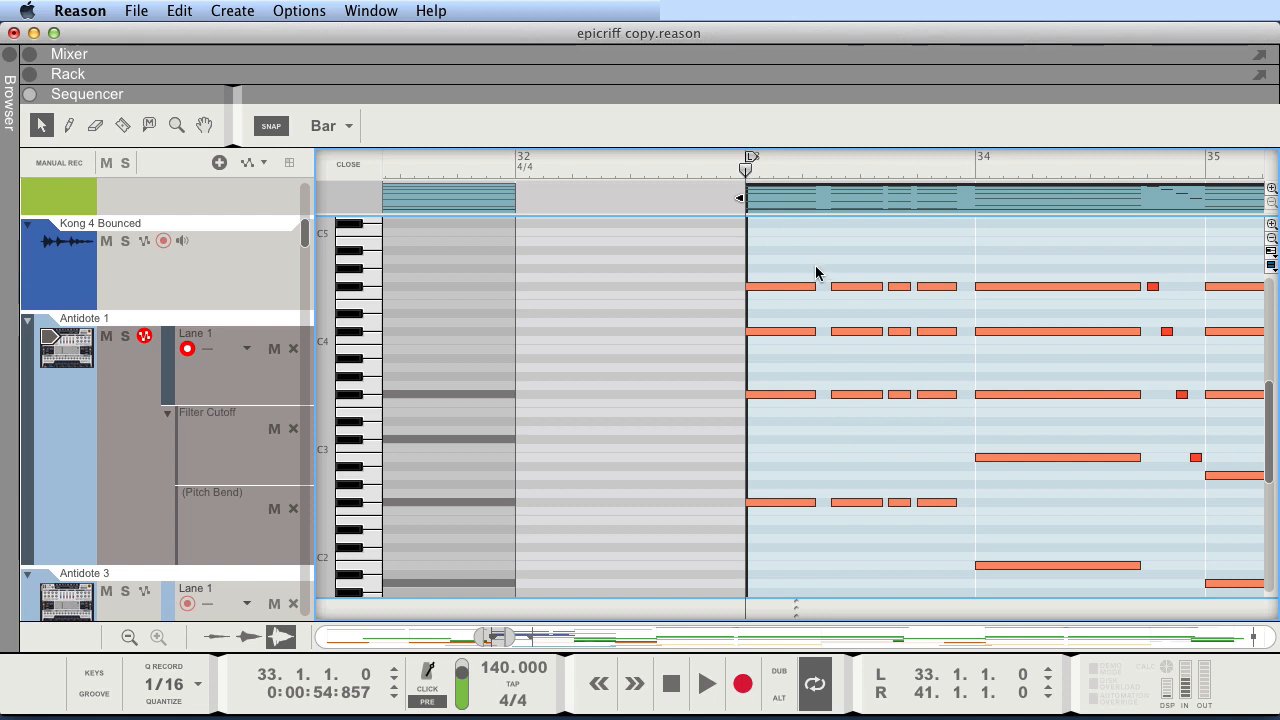
{"action": "left_click_drag", "start_coordinate": [819, 265], "coordinate": [836, 443]}
{"action": "left_click", "coordinate": [880, 262]}
{"action": "left_click", "coordinate": [350, 163]}
{"action": "left_click", "coordinate": [426, 287]}
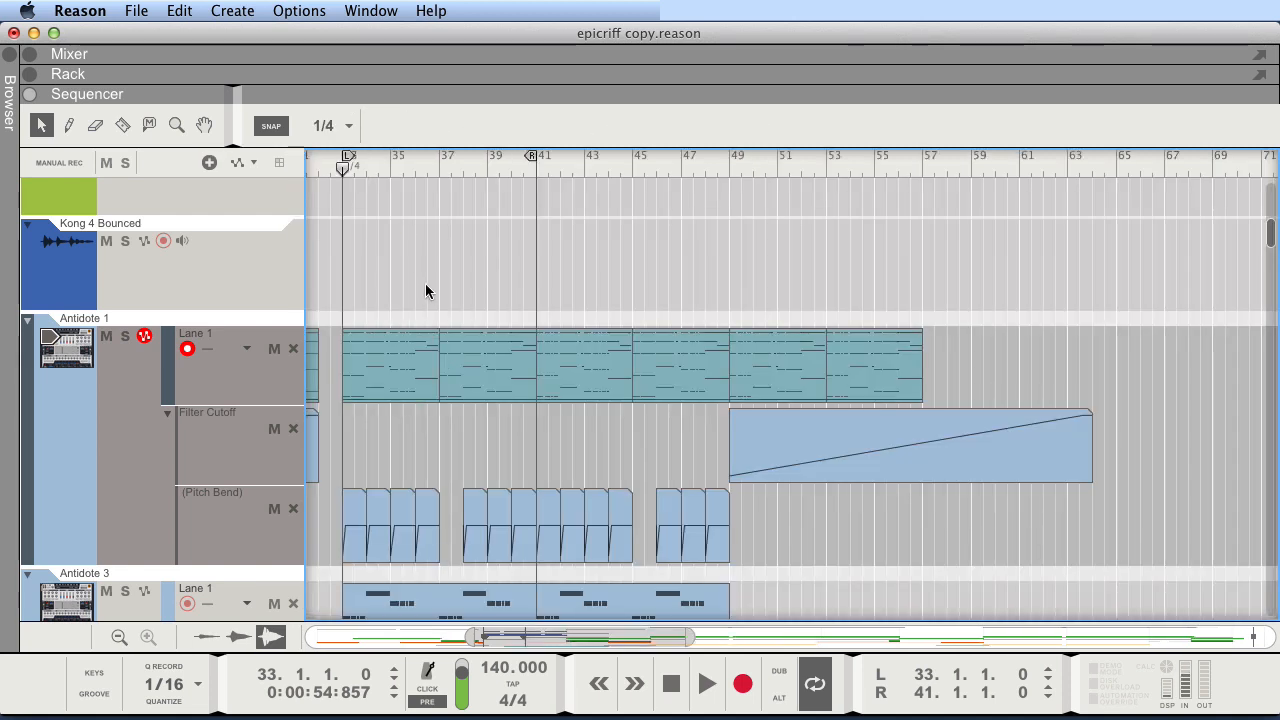
Review the layered clips starting at bar 33 on the Antidote 1, Antidote 3, Combinator 2 and Combinator 1 tracks
{"action": "scroll", "coordinate": [433, 278], "scroll_direction": "down", "scroll_amount": 2}
{"action": "scroll", "coordinate": [425, 280], "scroll_direction": "down", "scroll_amount": 1}
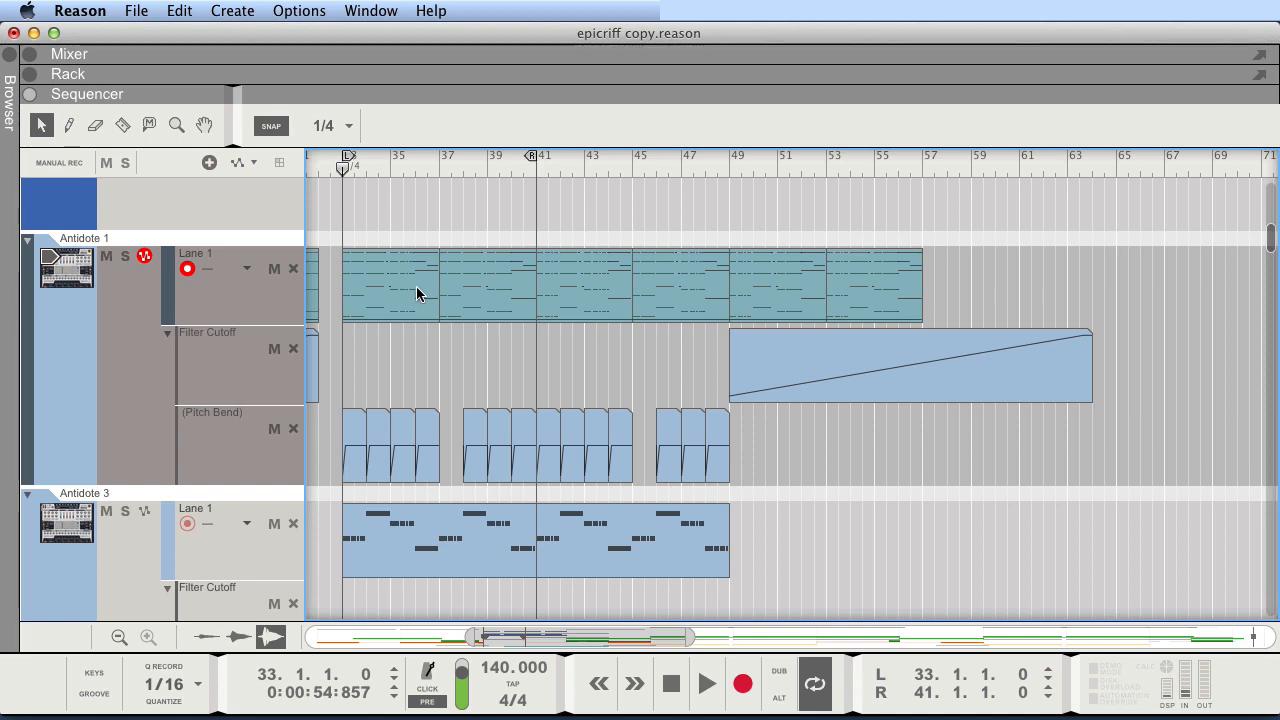
{"action": "scroll", "coordinate": [417, 290], "scroll_direction": "down", "scroll_amount": 15}
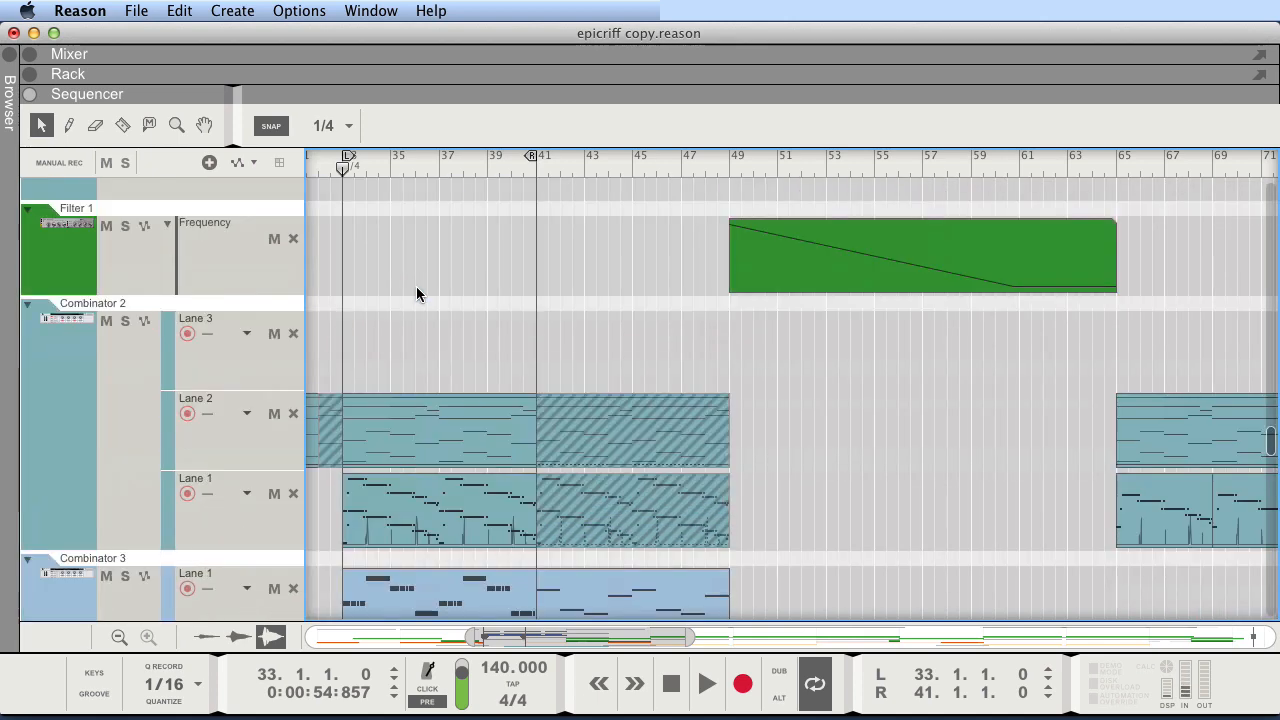
{"action": "scroll", "coordinate": [416, 286], "scroll_direction": "up", "scroll_amount": 2}
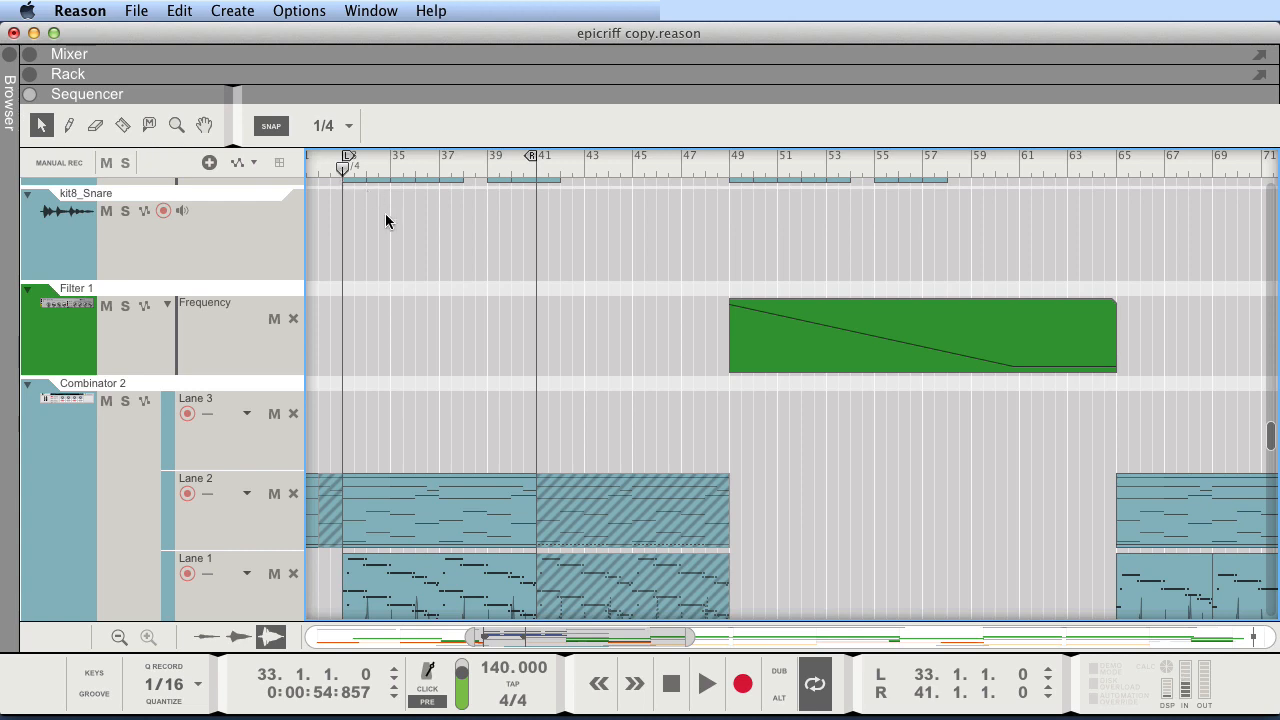
{"action": "scroll", "coordinate": [388, 226], "scroll_direction": "down", "scroll_amount": 5}
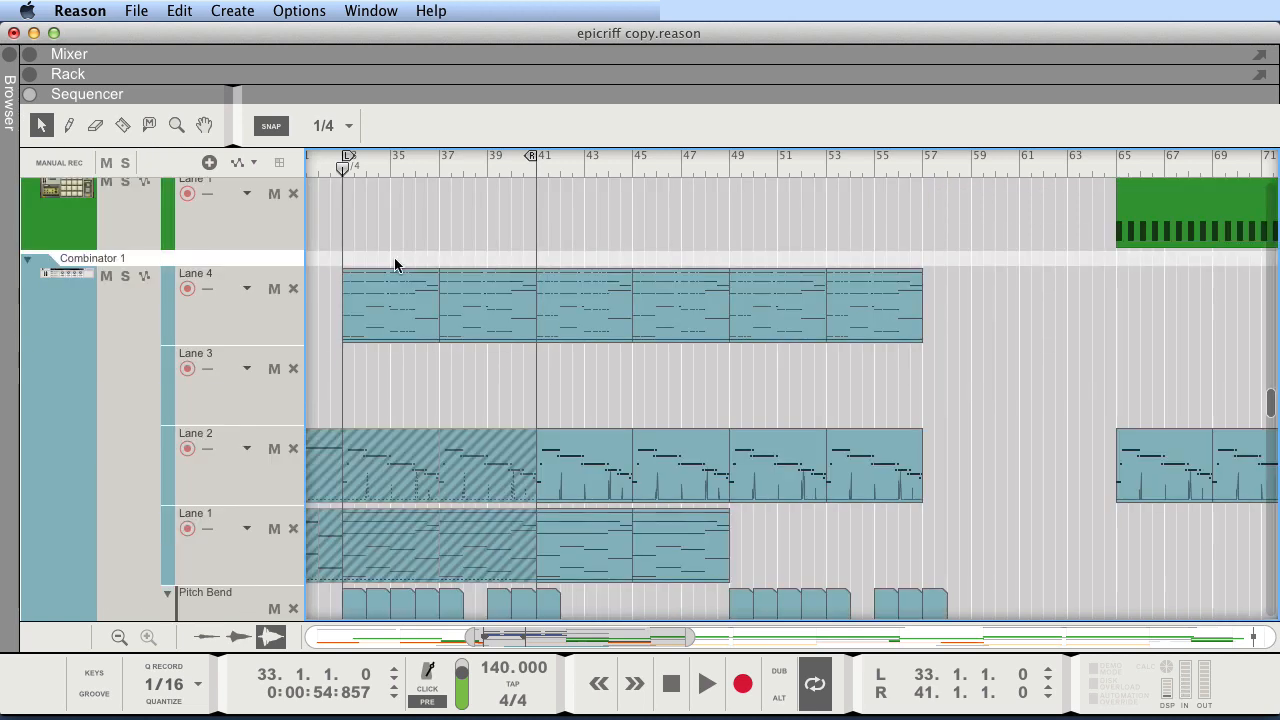